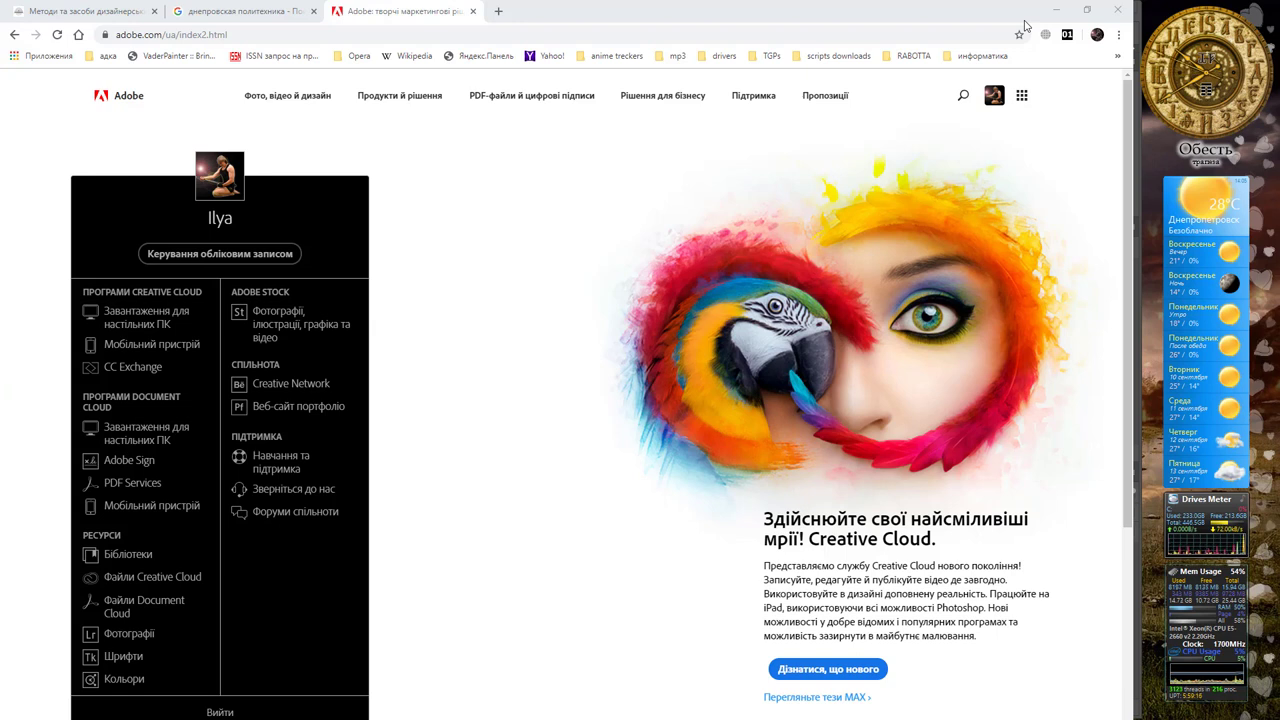
Select adobe.com in Chrome's address bar, then minimize Chrome to reveal Photoshop's home screen.
left_click(160, 36)
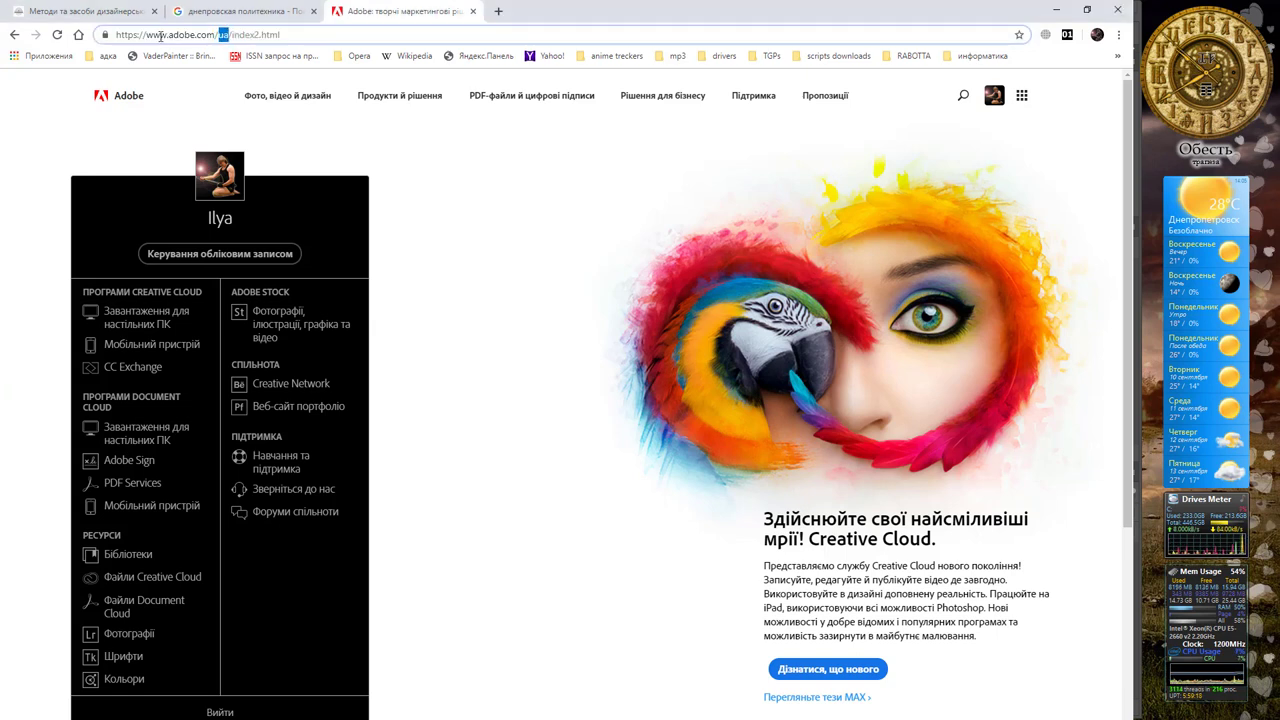
left_click_drag(214, 35, 172, 35)
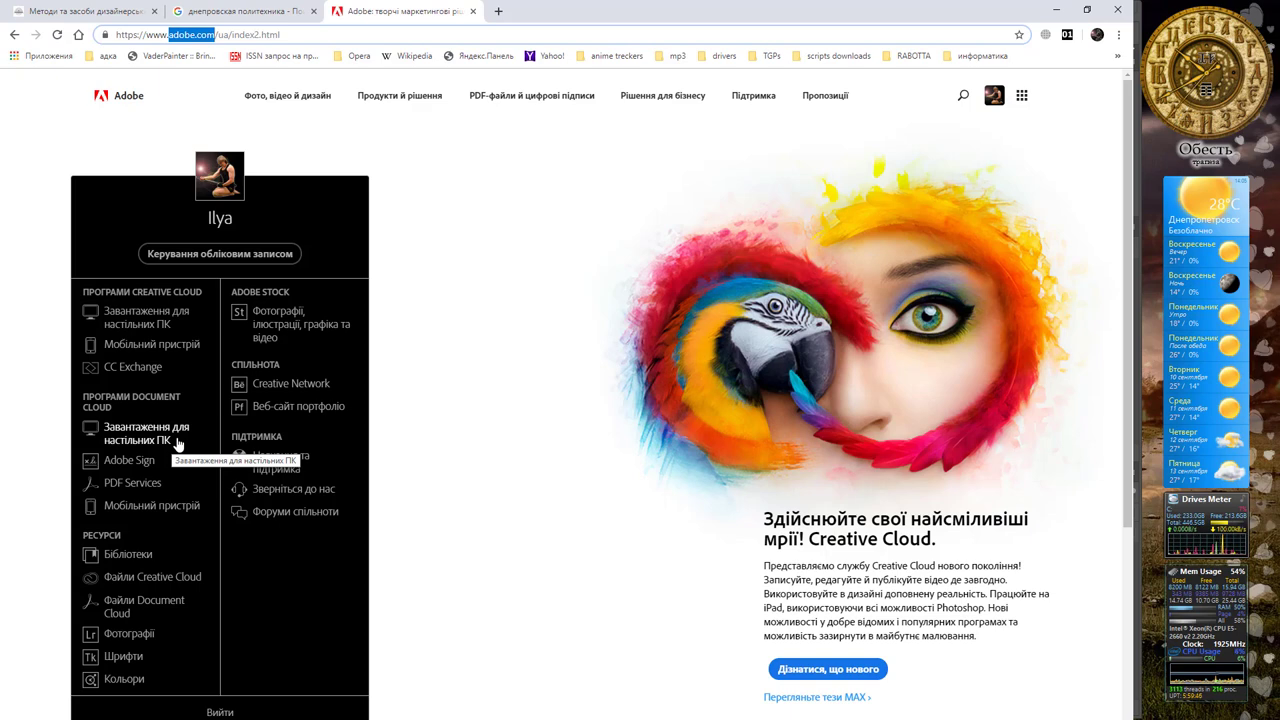
left_click(1056, 13)
Start a new document sized 800 × 600 pixels.
left_click(157, 57)
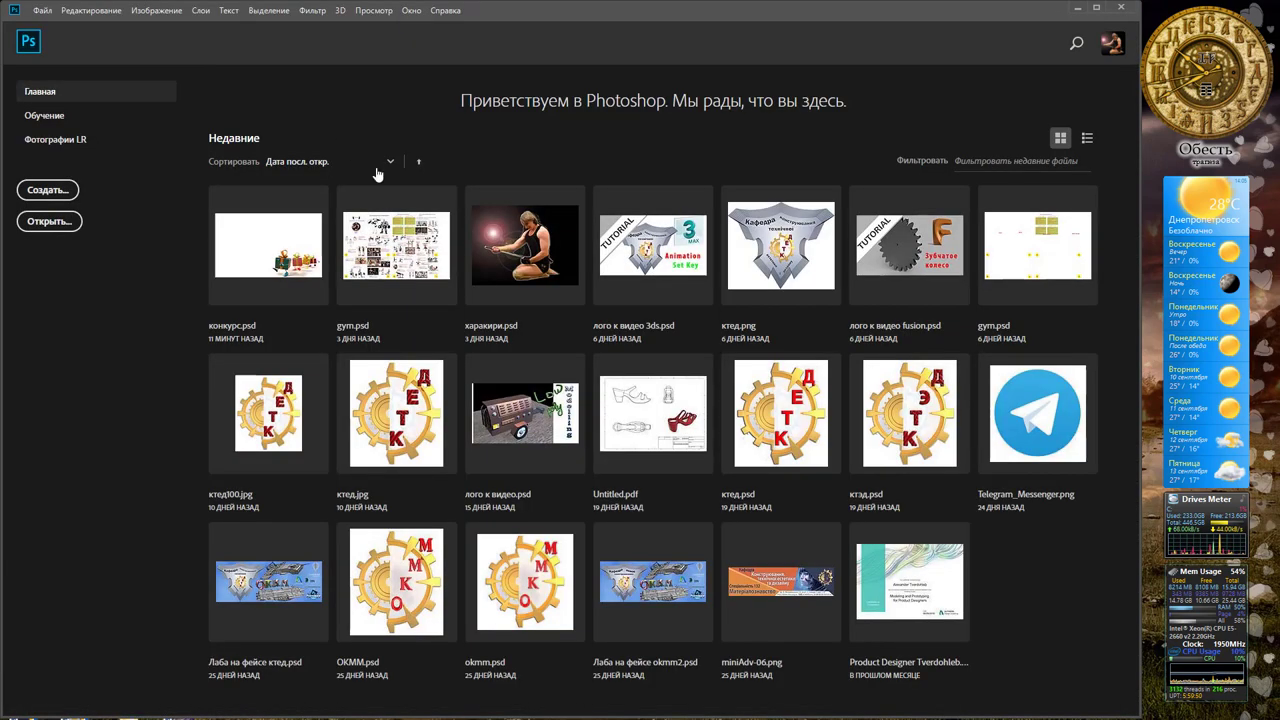
left_click(42, 10)
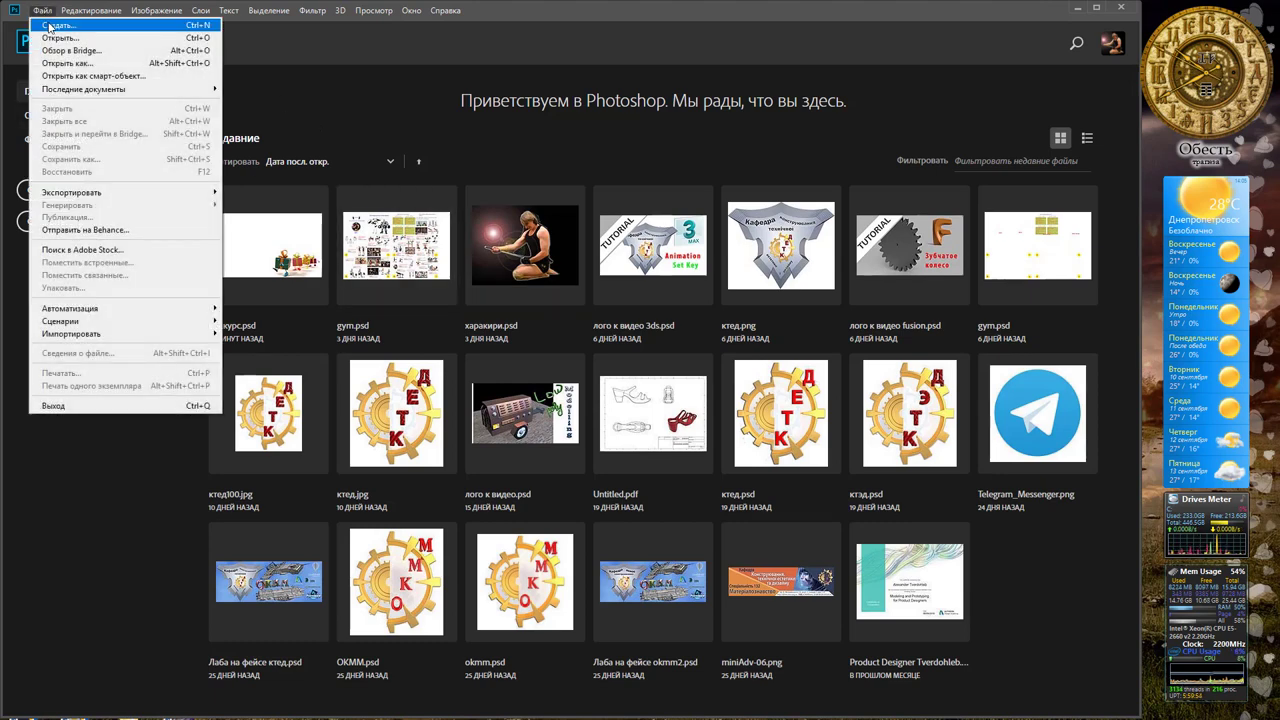
left_click(50, 26)
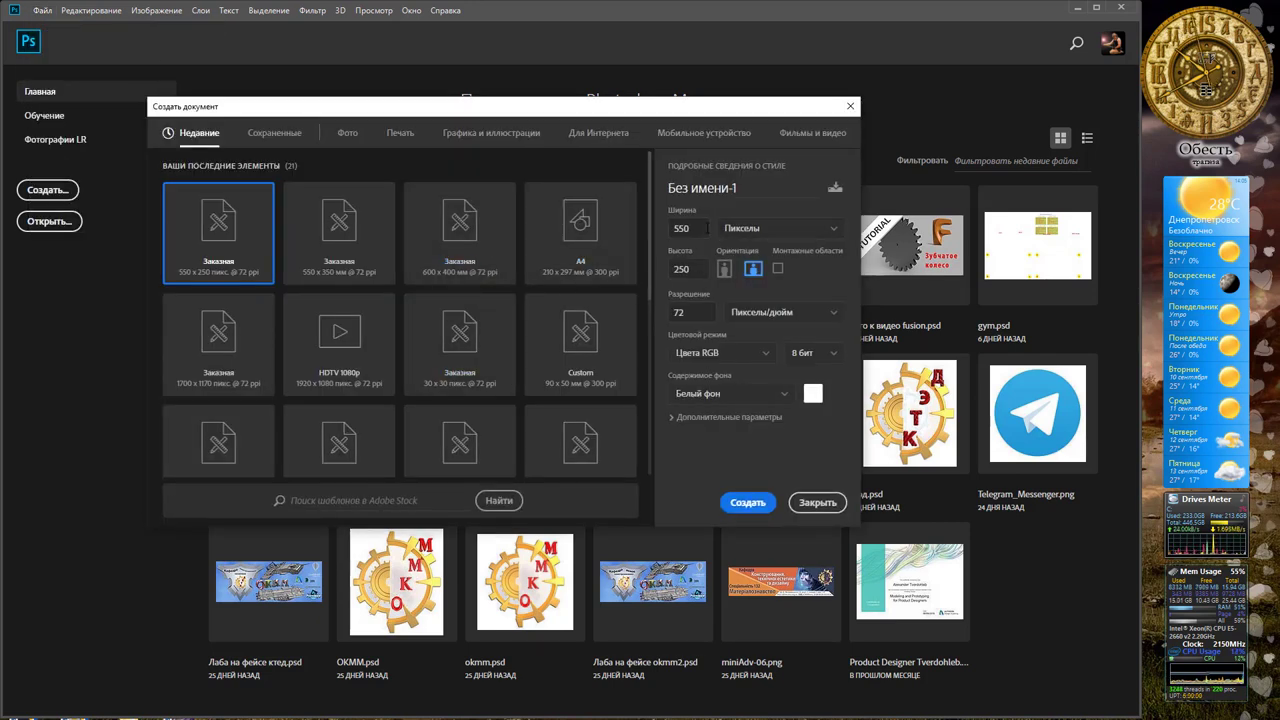
double_click(708, 228)
type("800")
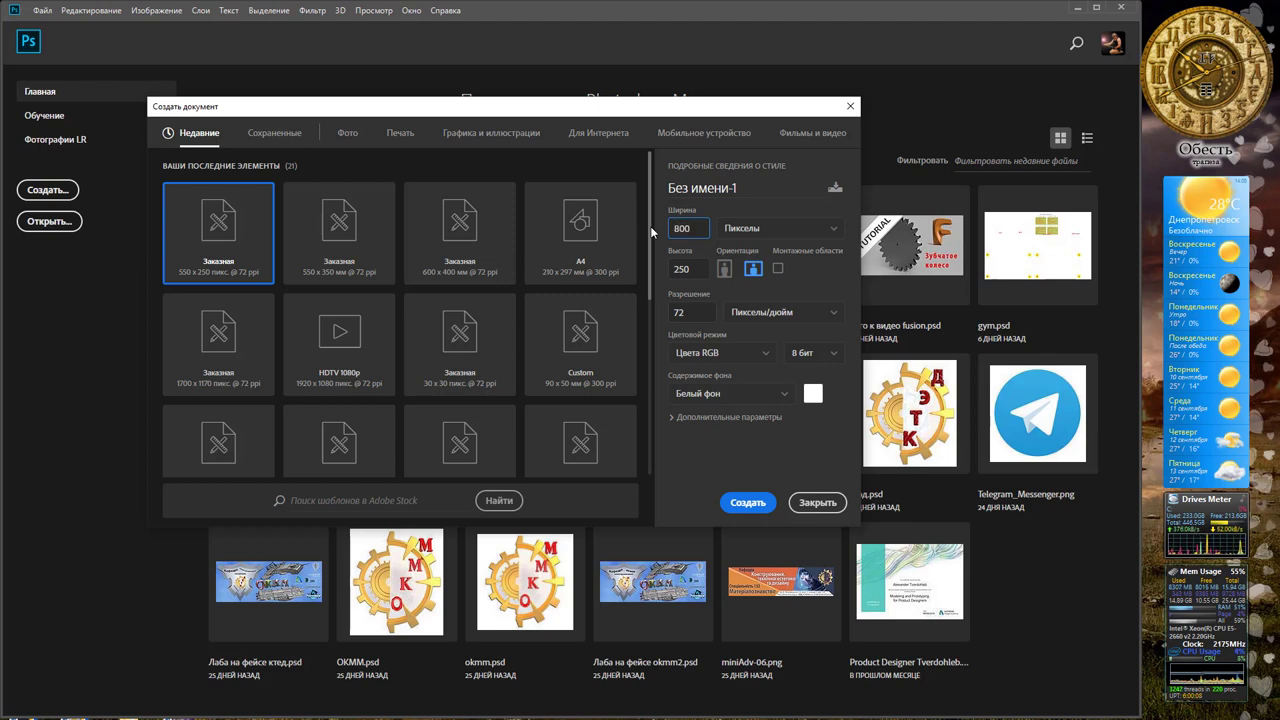
left_click(786, 232)
left_click(738, 256)
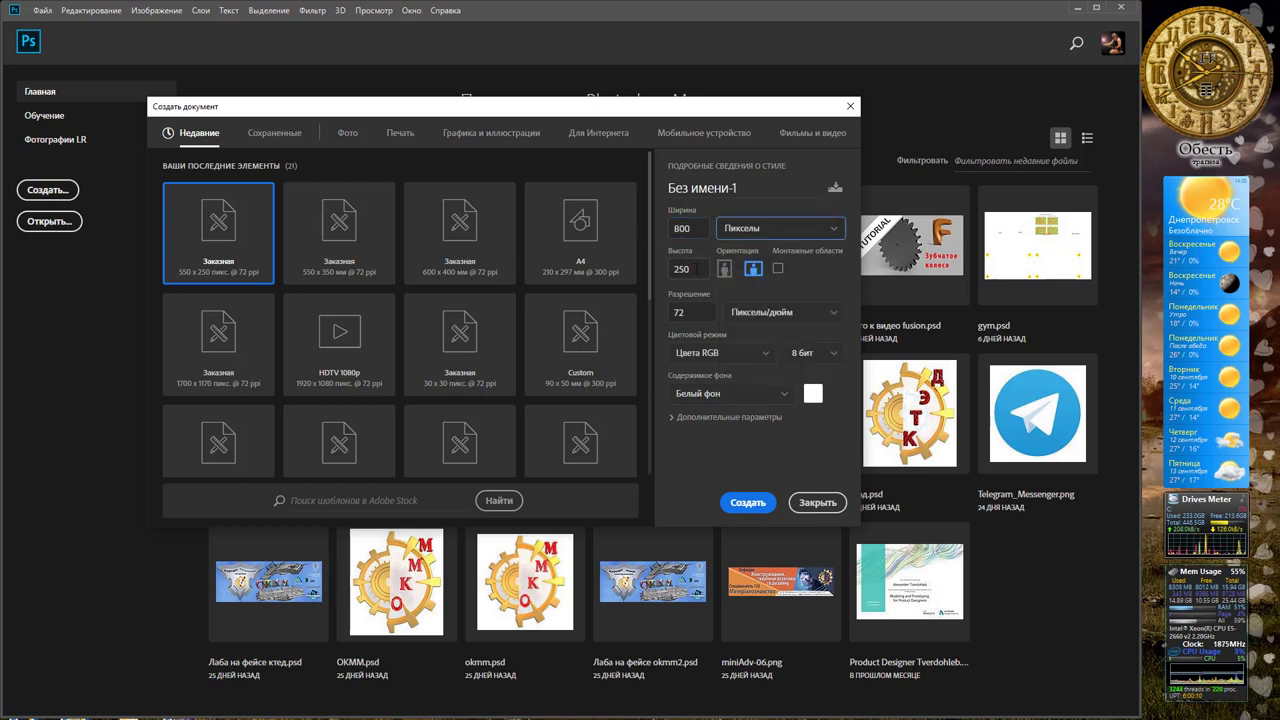
double_click(686, 269)
type("600")
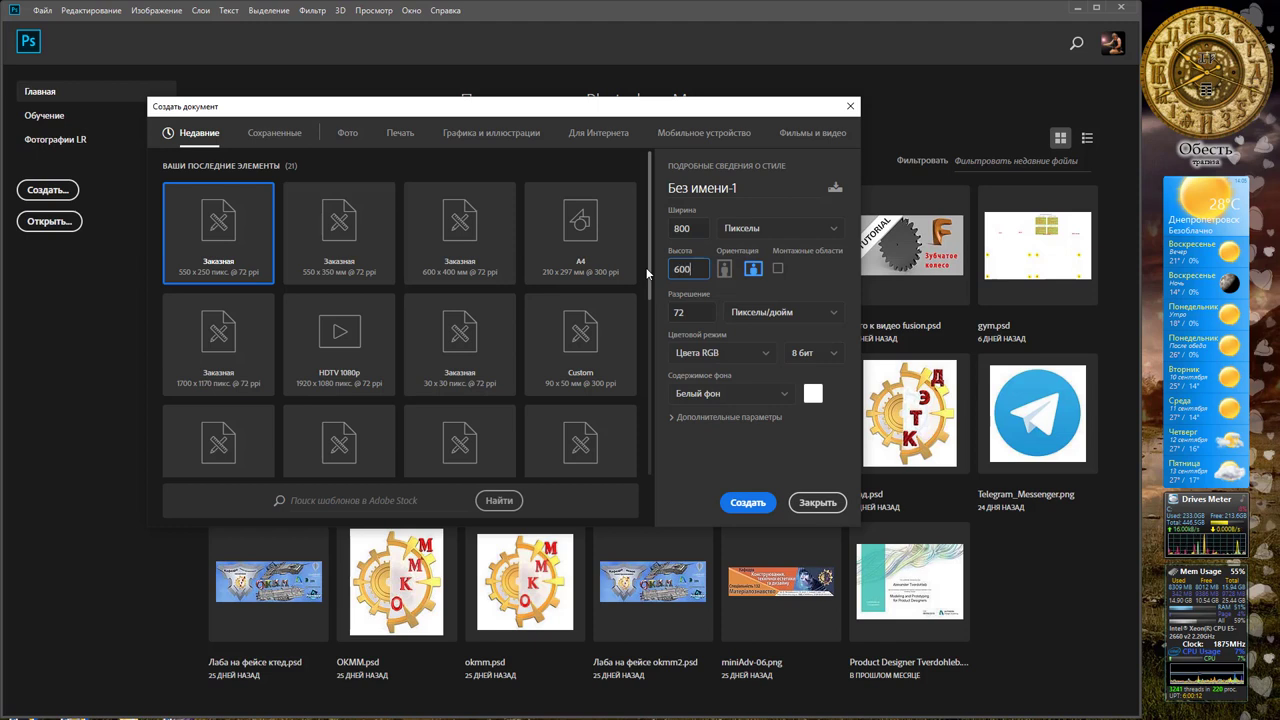
Set 72 ppi resolution, RGB 8-bit colour and white background, and create the document.
double_click(703, 311)
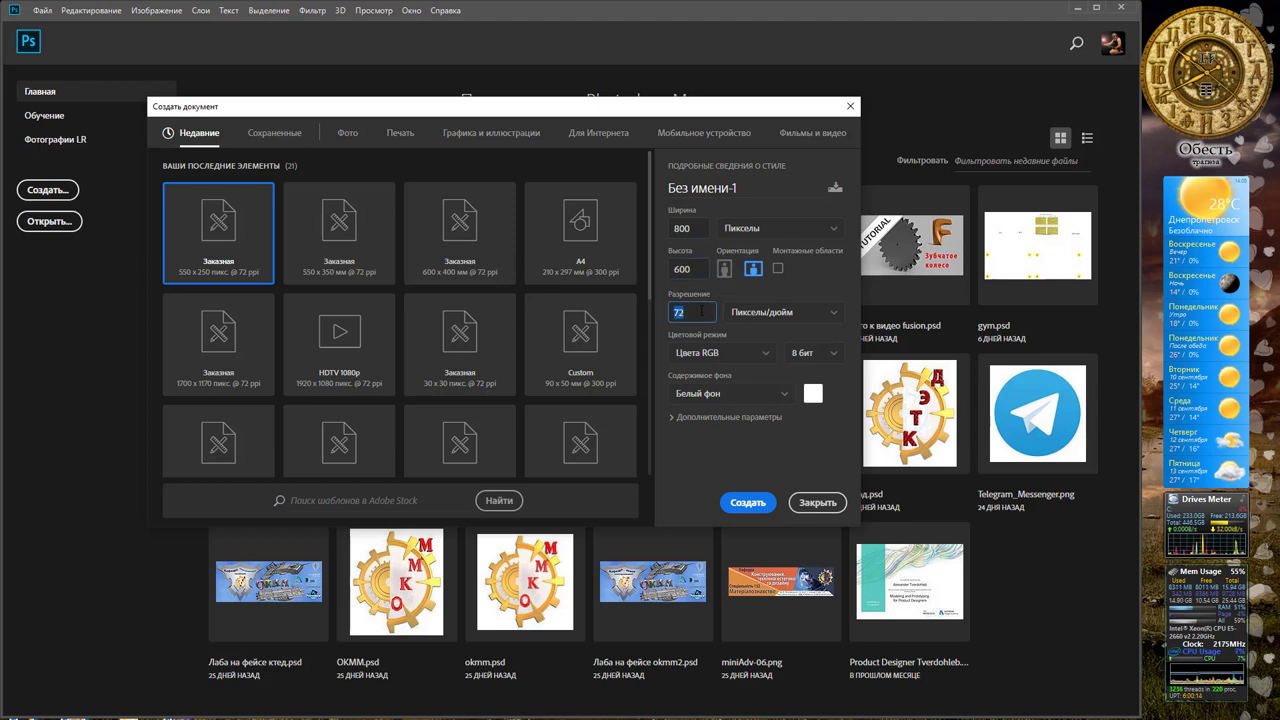
left_click_drag(688, 315, 650, 313)
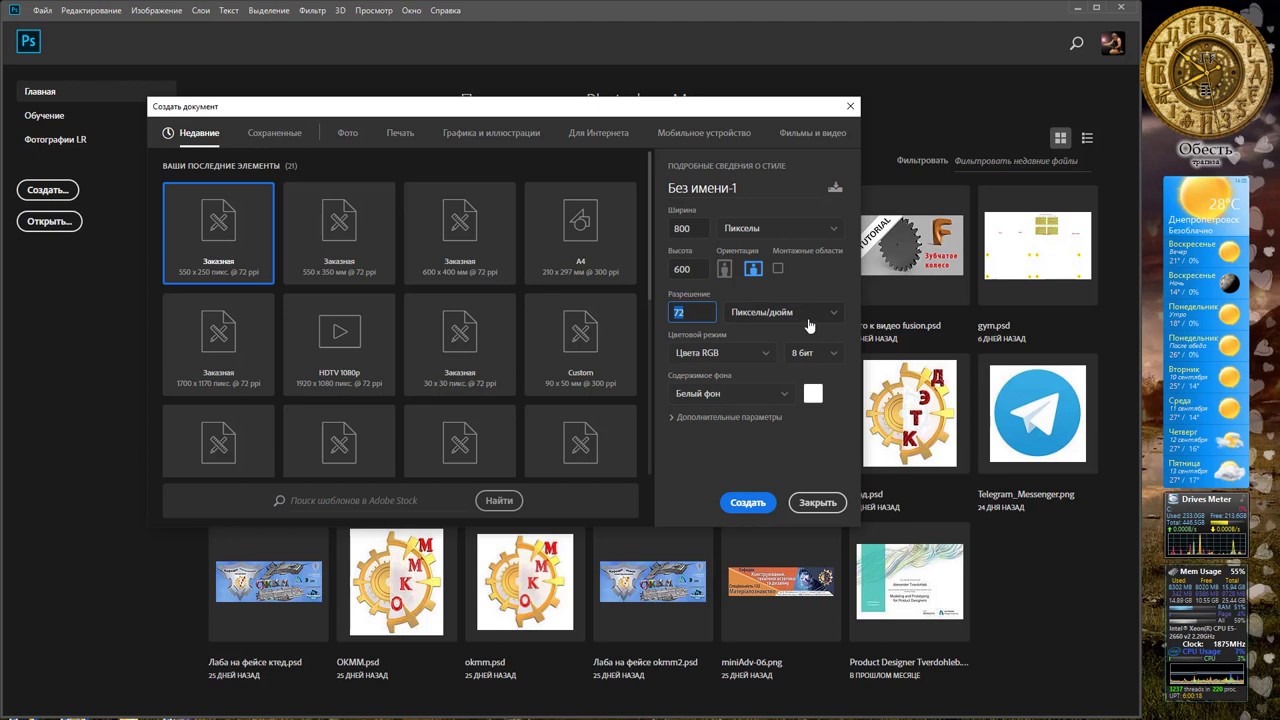
left_click(772, 360)
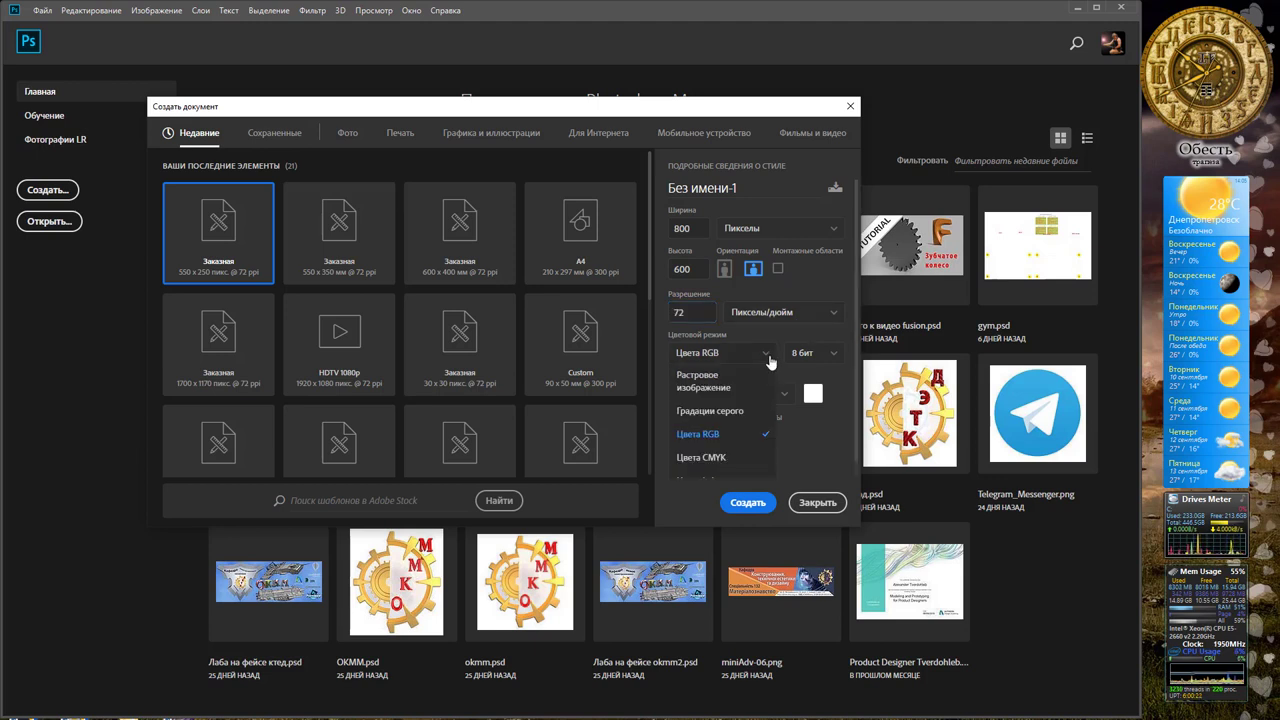
left_click(800, 354)
left_click(834, 356)
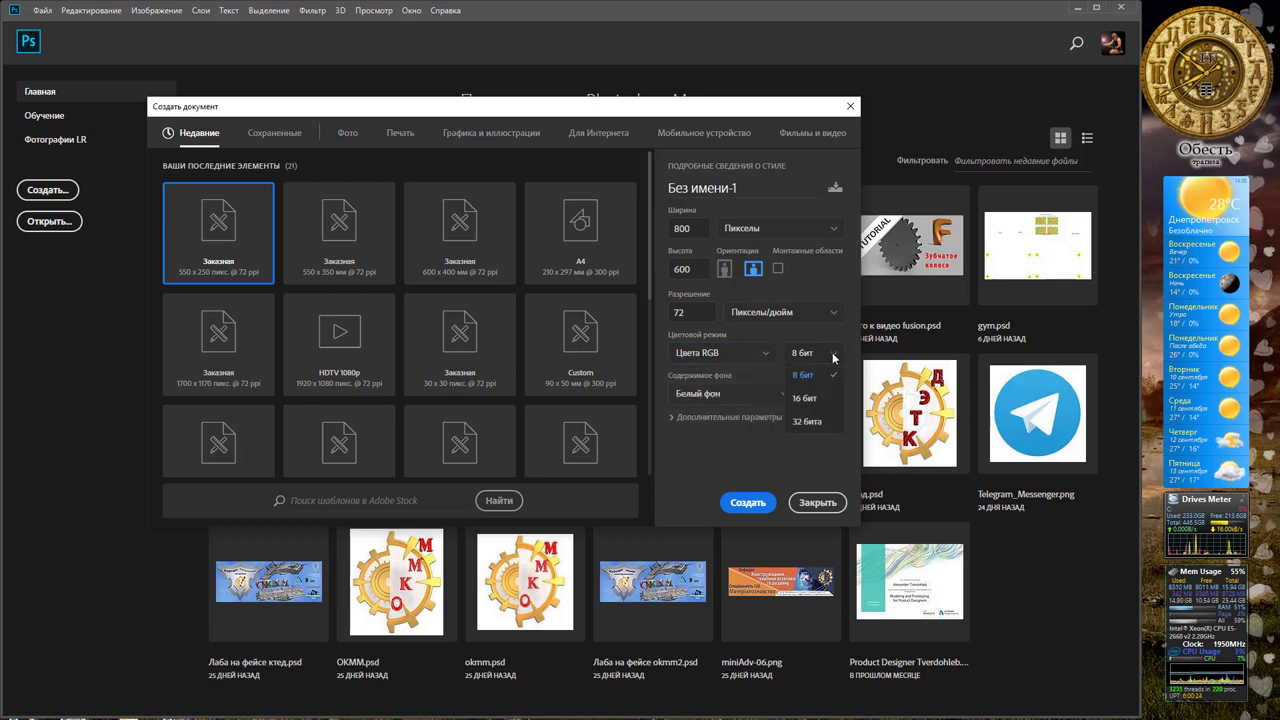
left_click(814, 377)
left_click(785, 399)
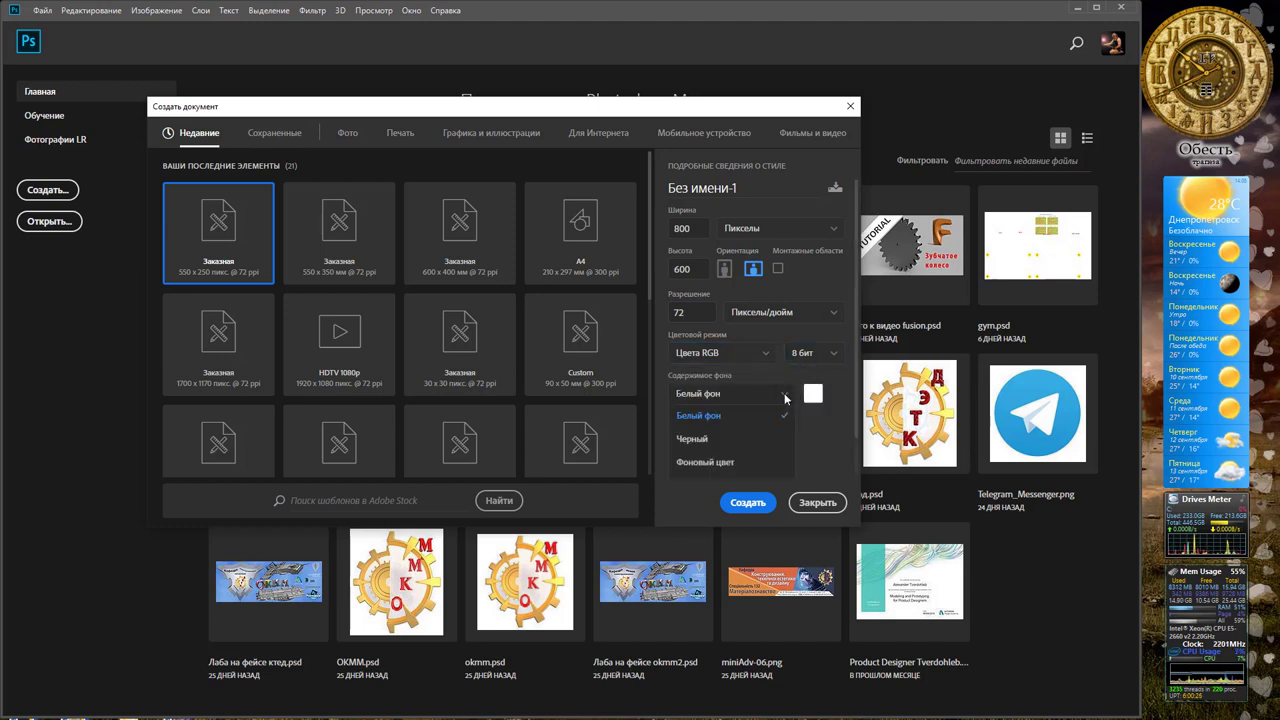
left_click(785, 398)
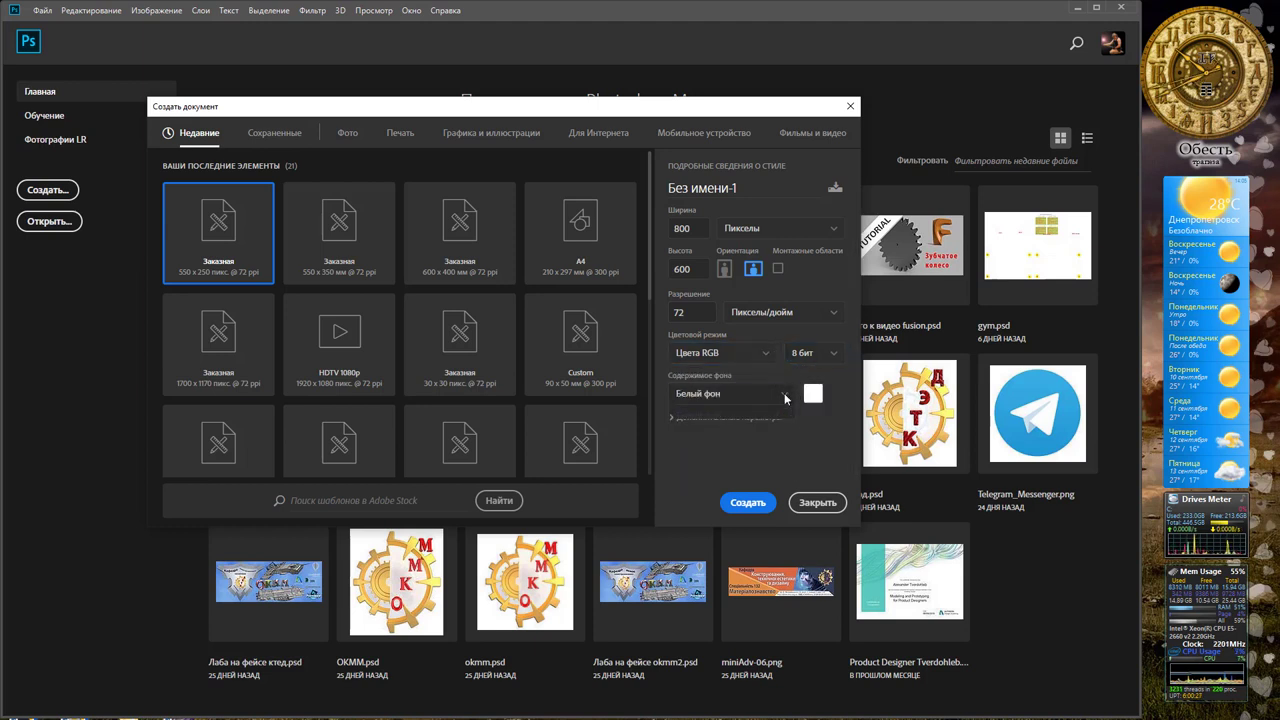
left_click(742, 508)
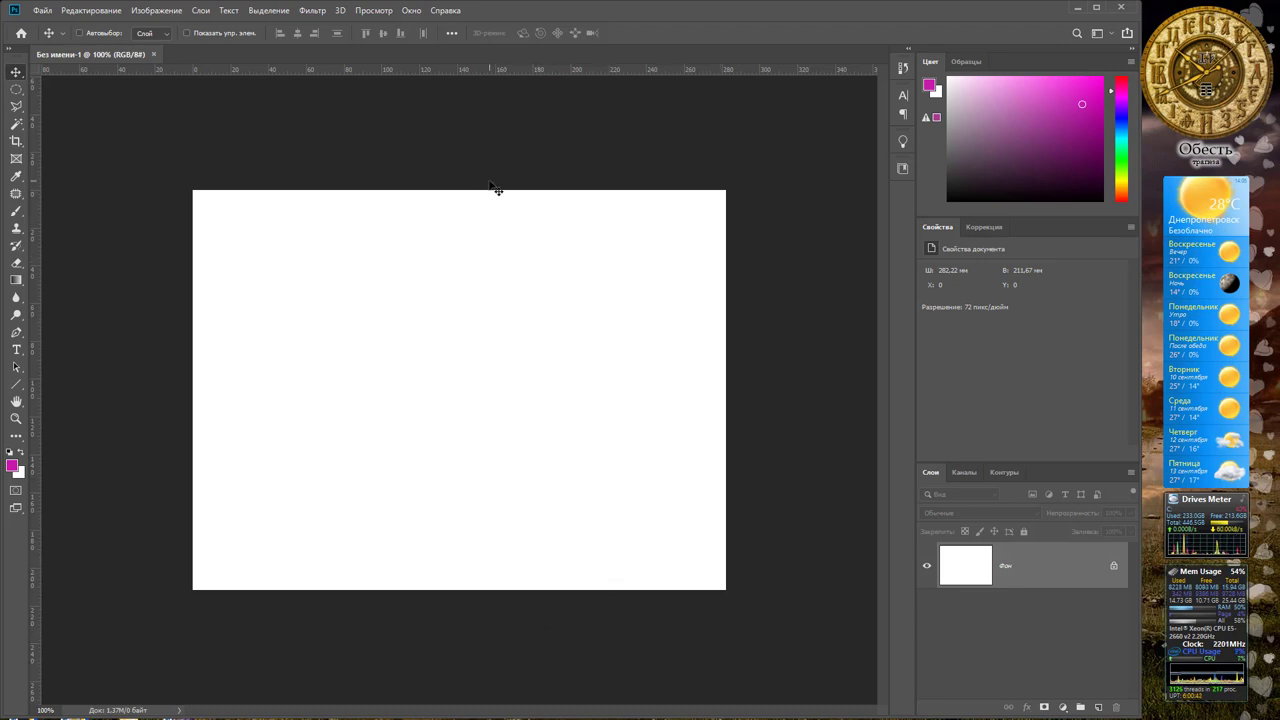
Show the Timeline panel via Окно > Шкала времени and pick the Type tool.
left_click(411, 11)
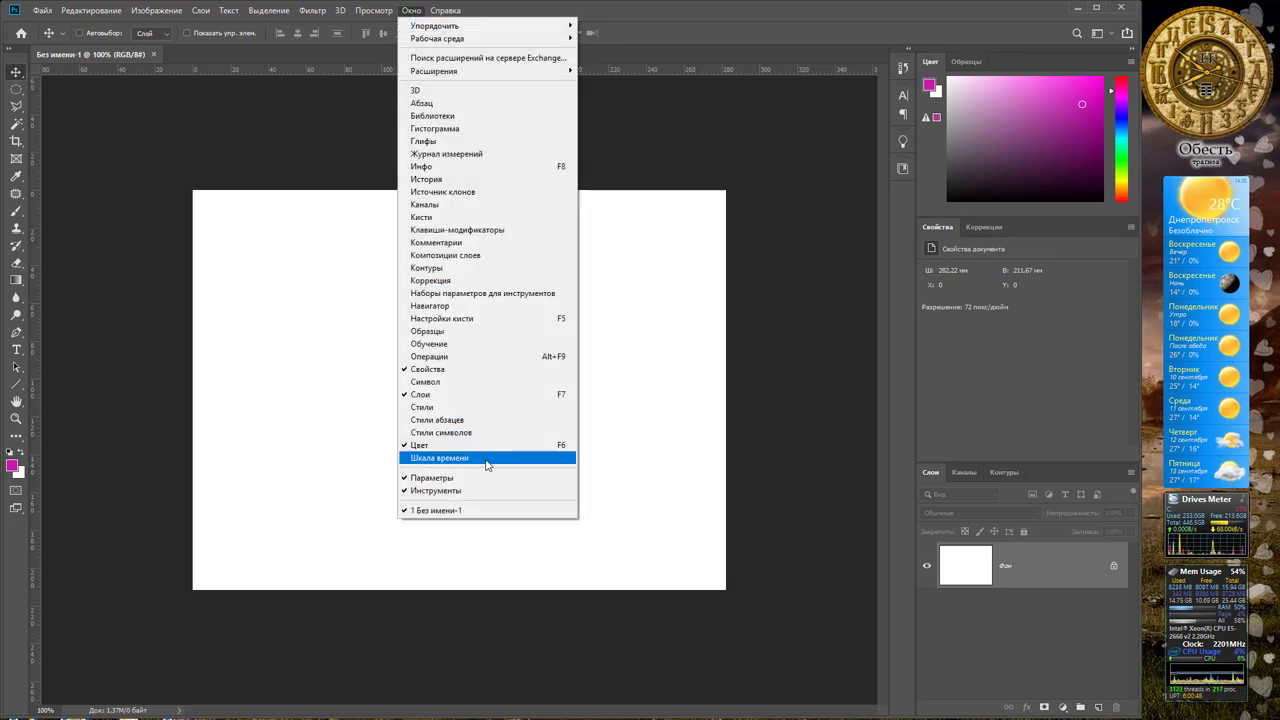
left_click(487, 465)
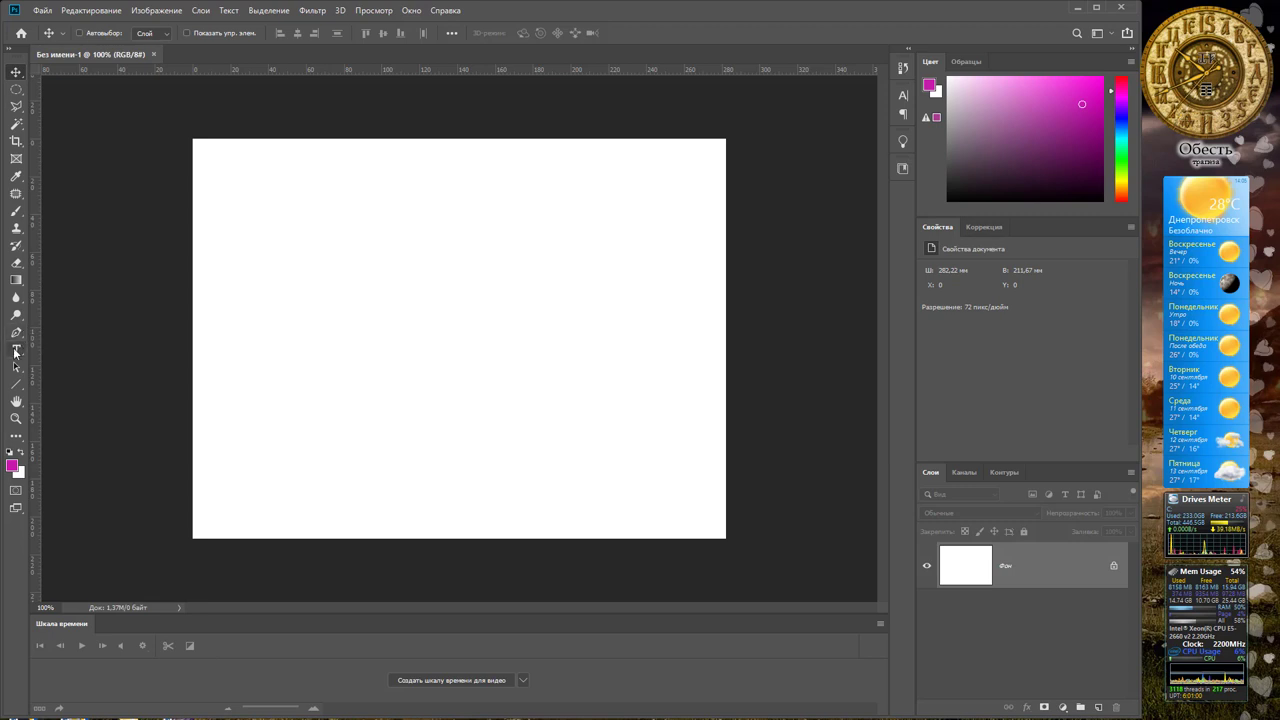
left_click(16, 350)
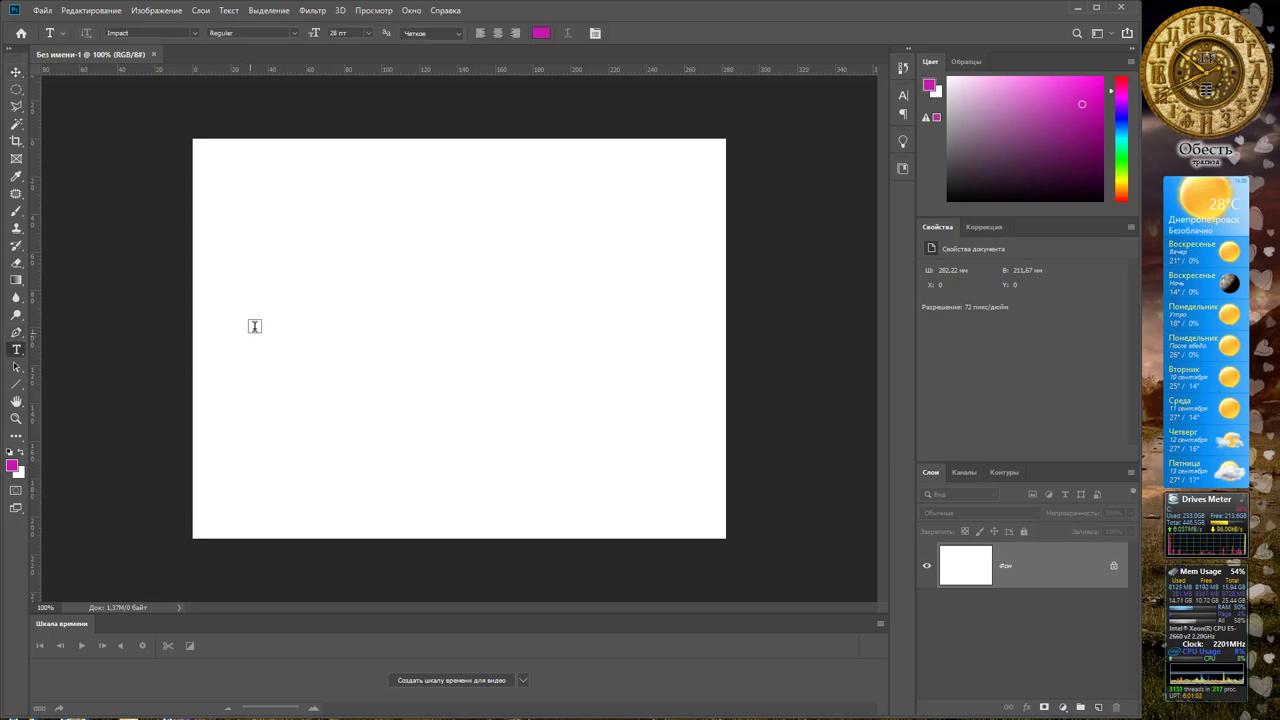
Set the type font to Beresta at 36 pt.
left_click(195, 34)
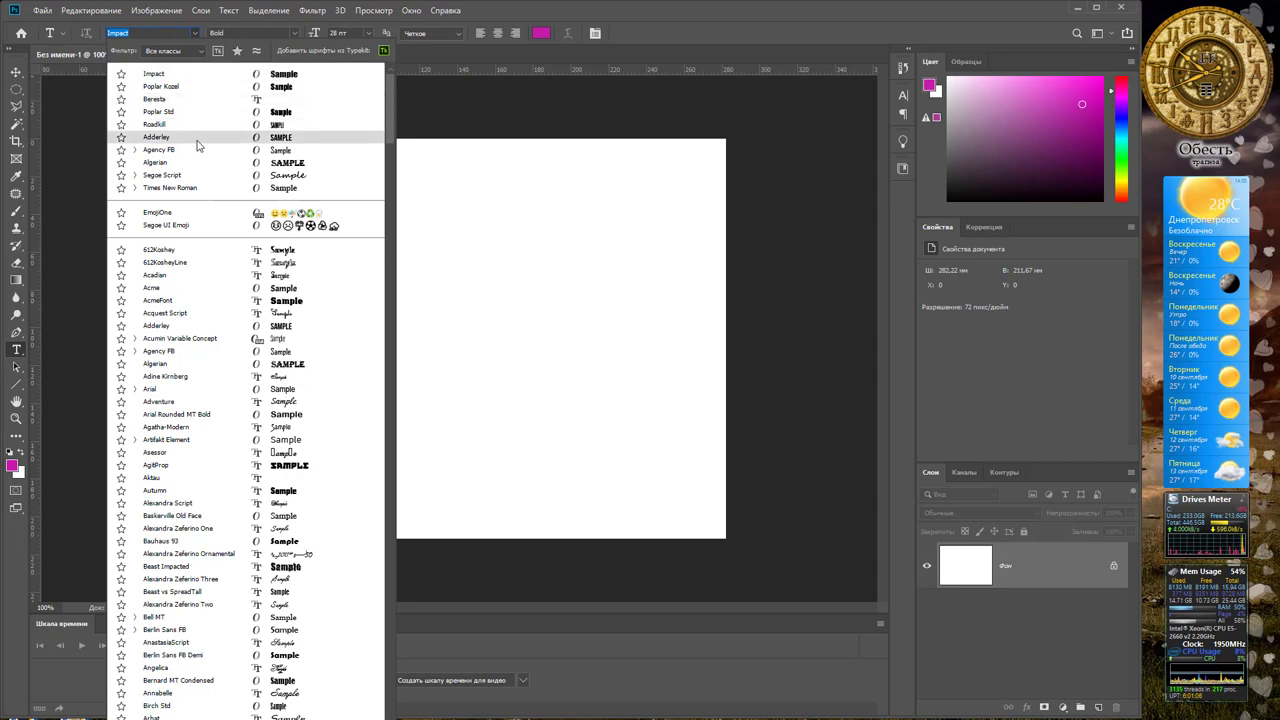
left_click(194, 99)
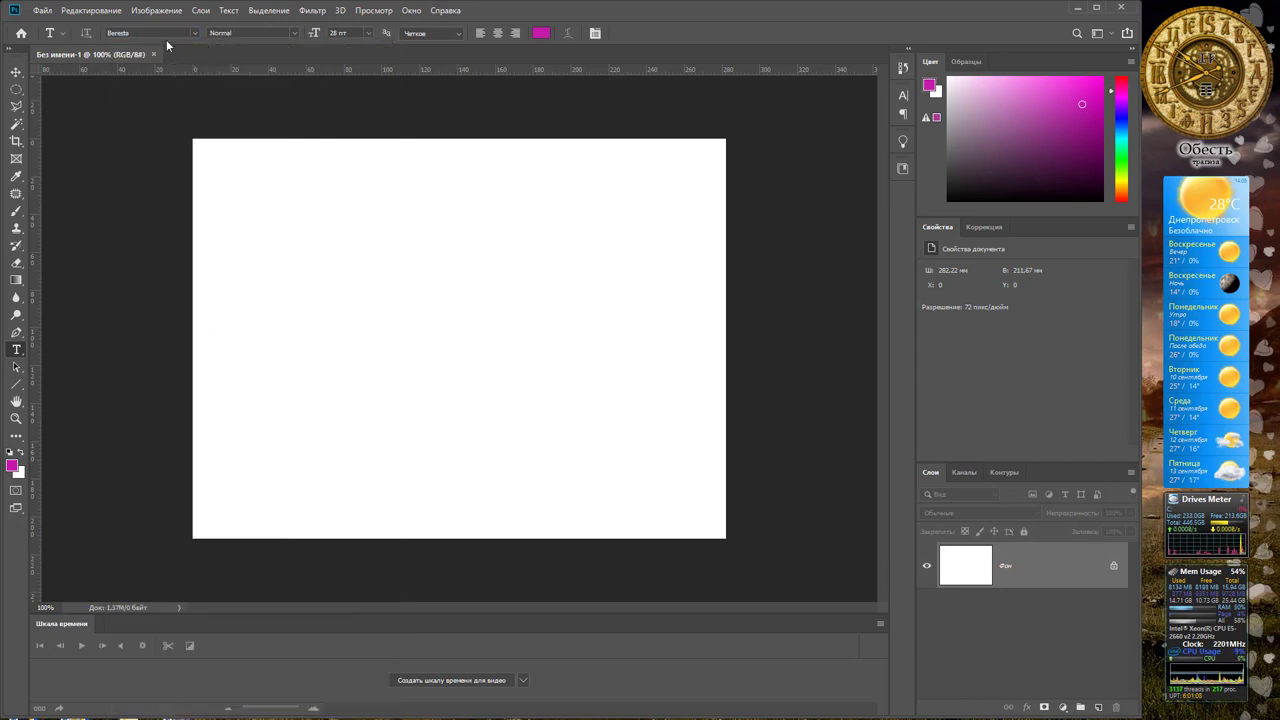
left_click(368, 33)
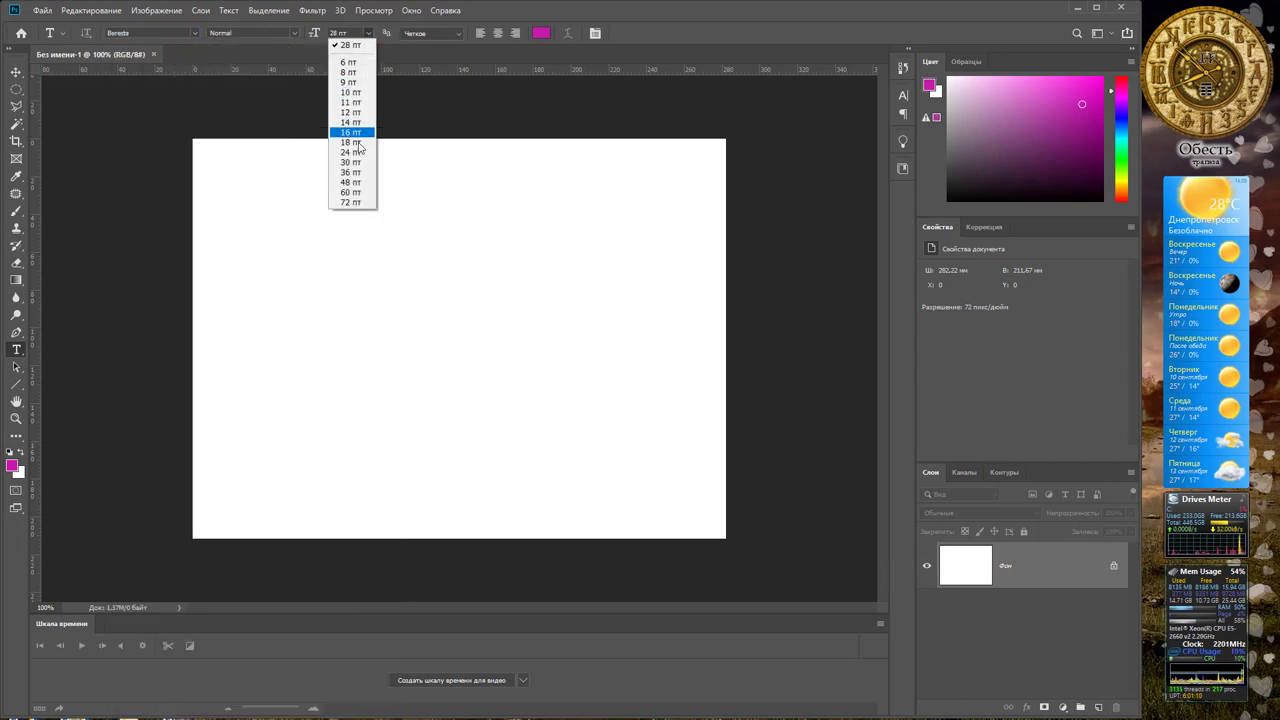
left_click(352, 172)
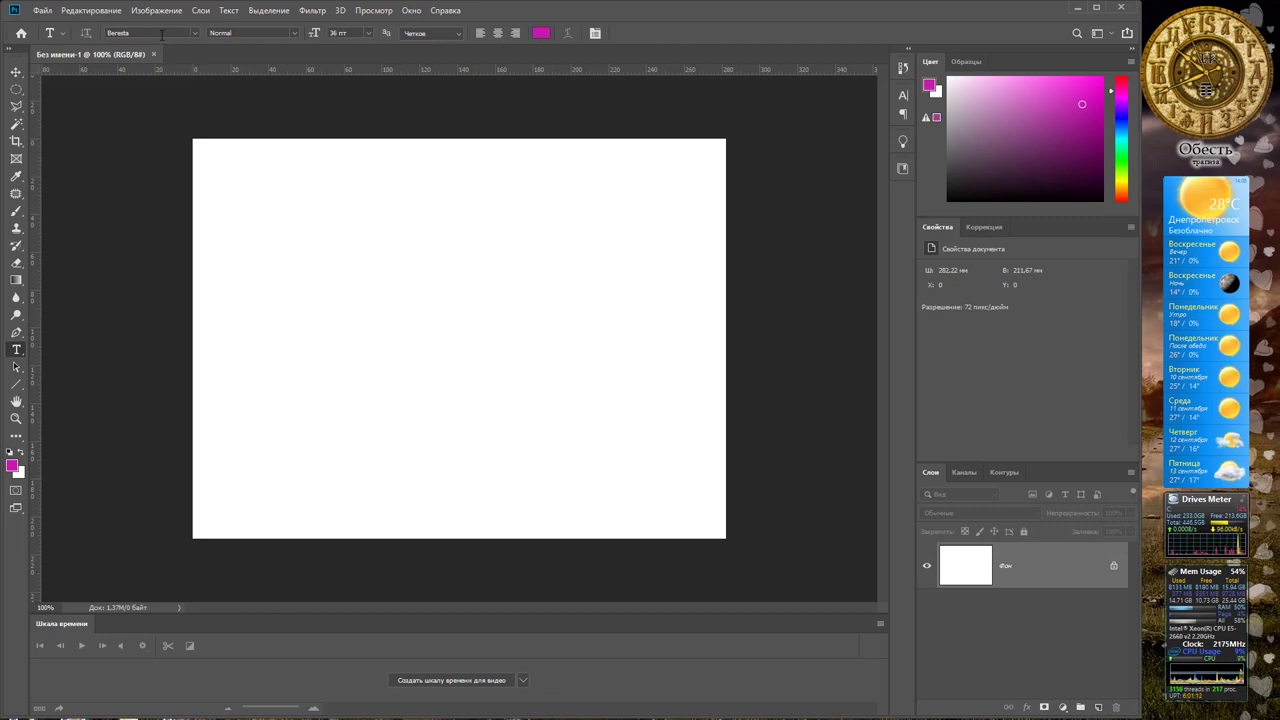
left_click(194, 33)
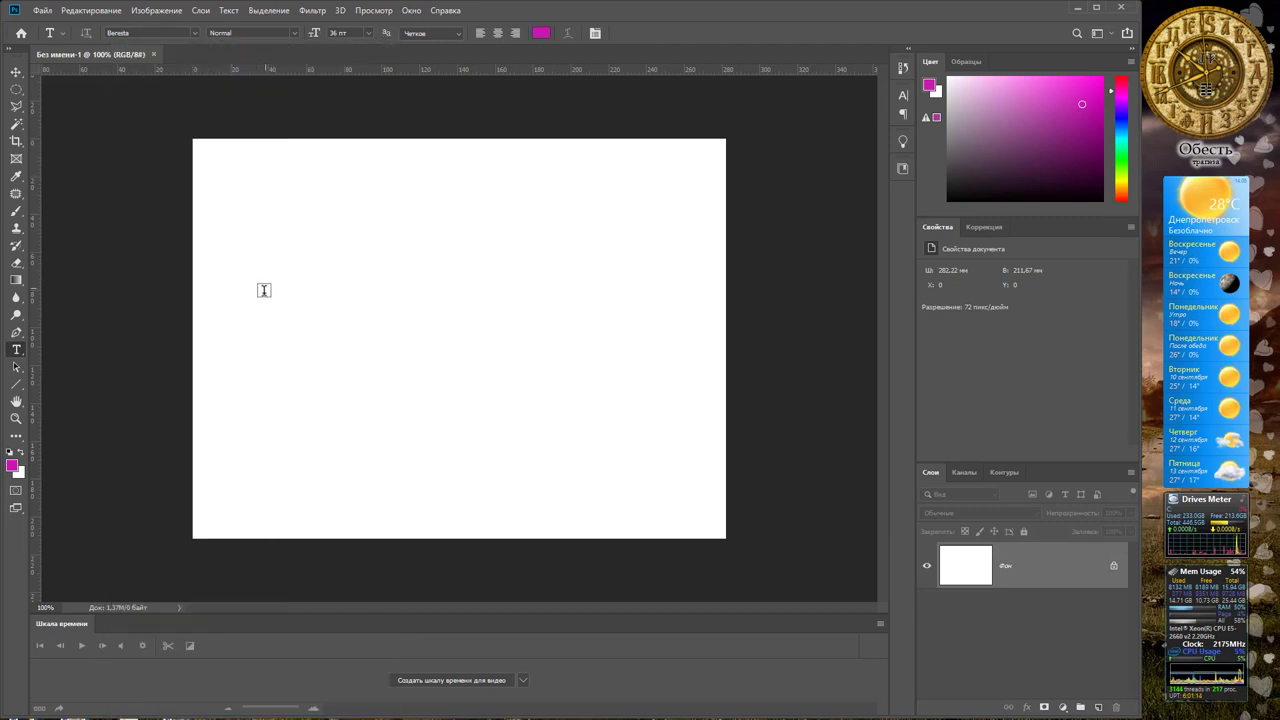
Type 'Дизайн частина 2' with 'анімація' on a second centred line, and commit it.
left_click(284, 297)
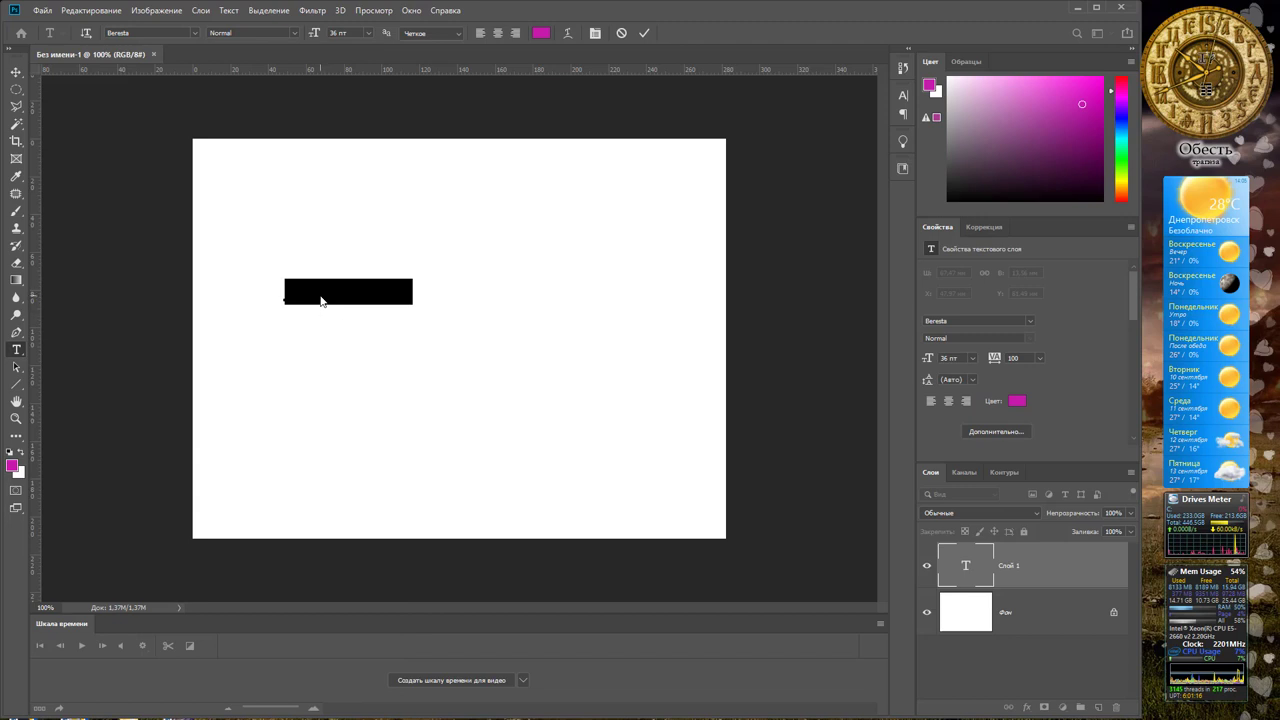
left_click(320, 299)
left_click(321, 299)
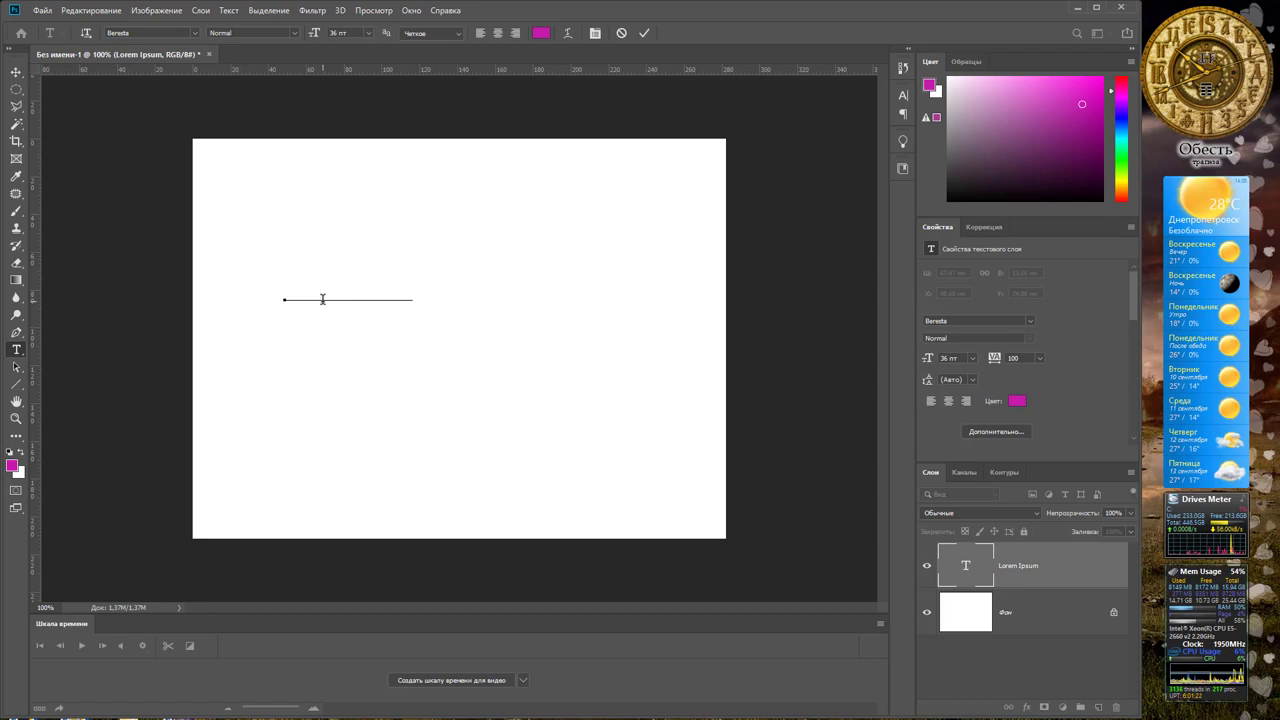
type("Ди")
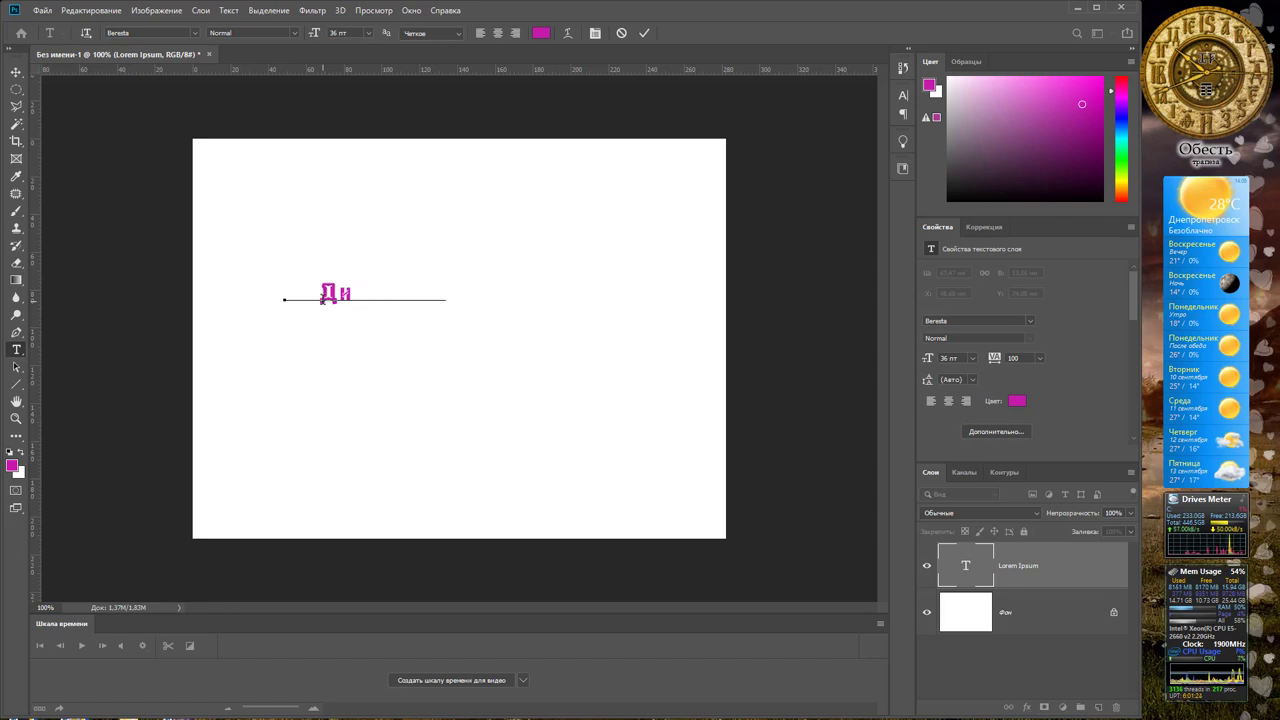
type("зайн ча")
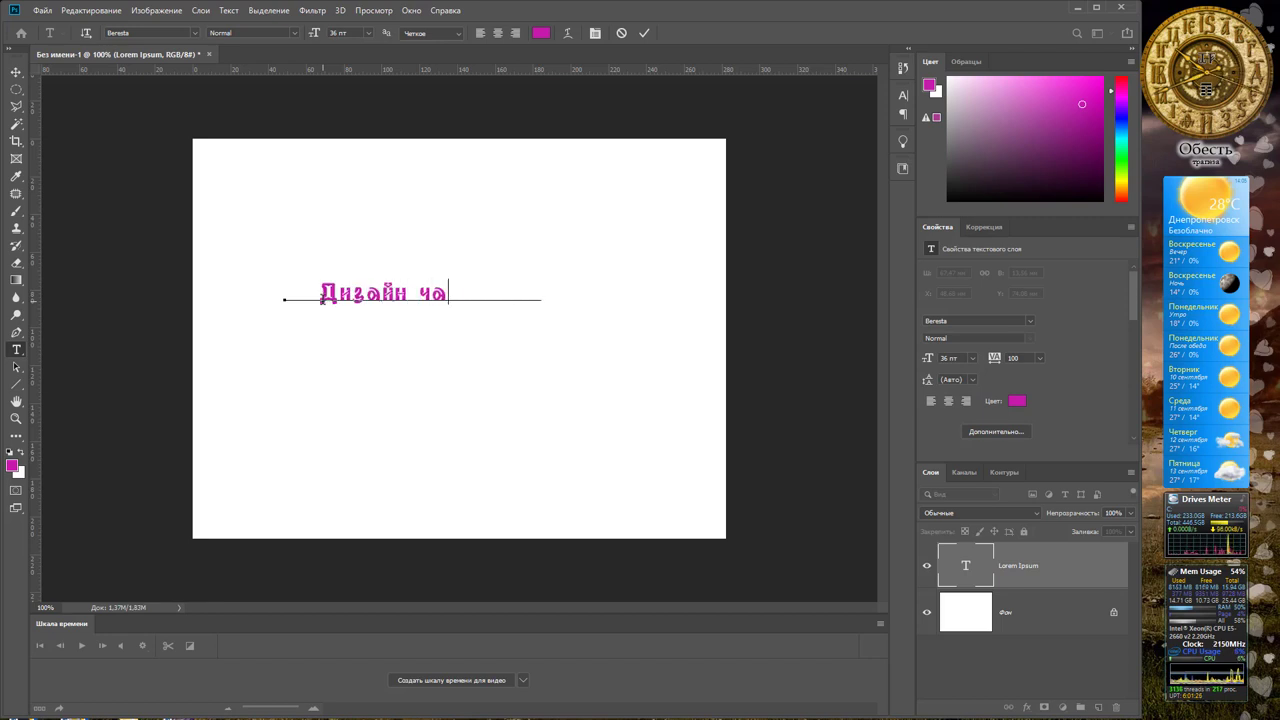
type("стина 2")
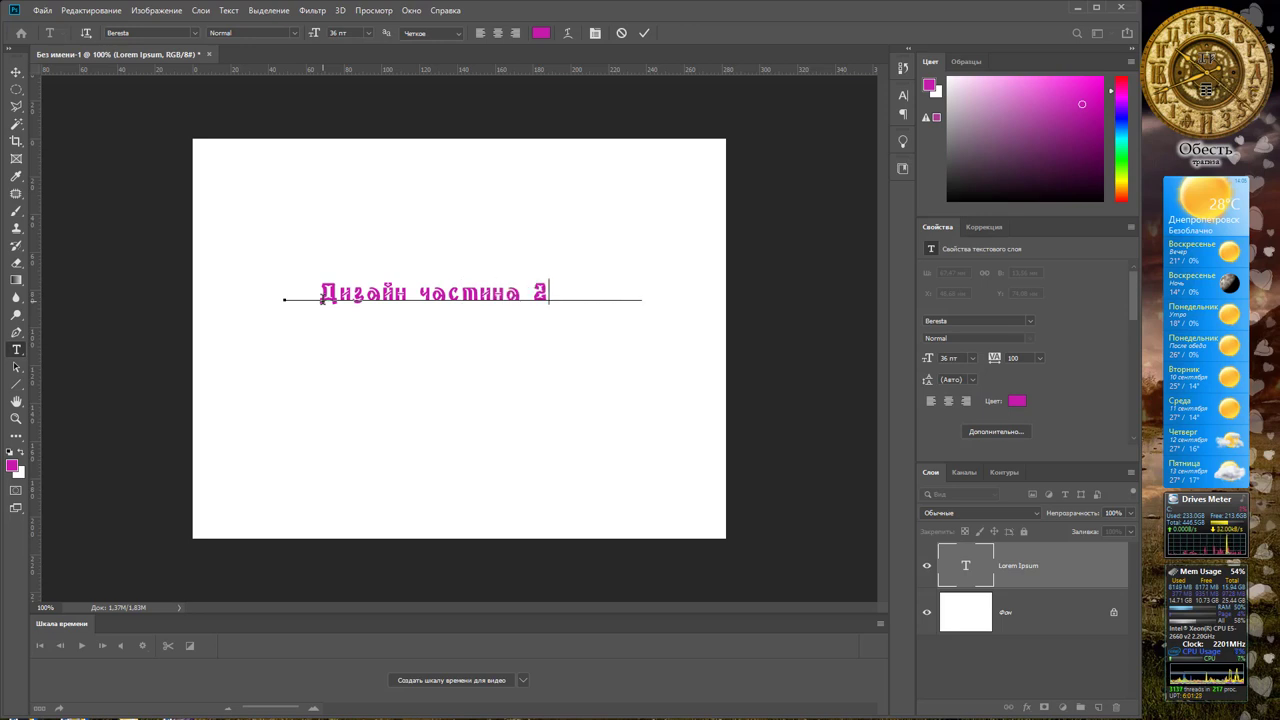
key("Return")
type("а")
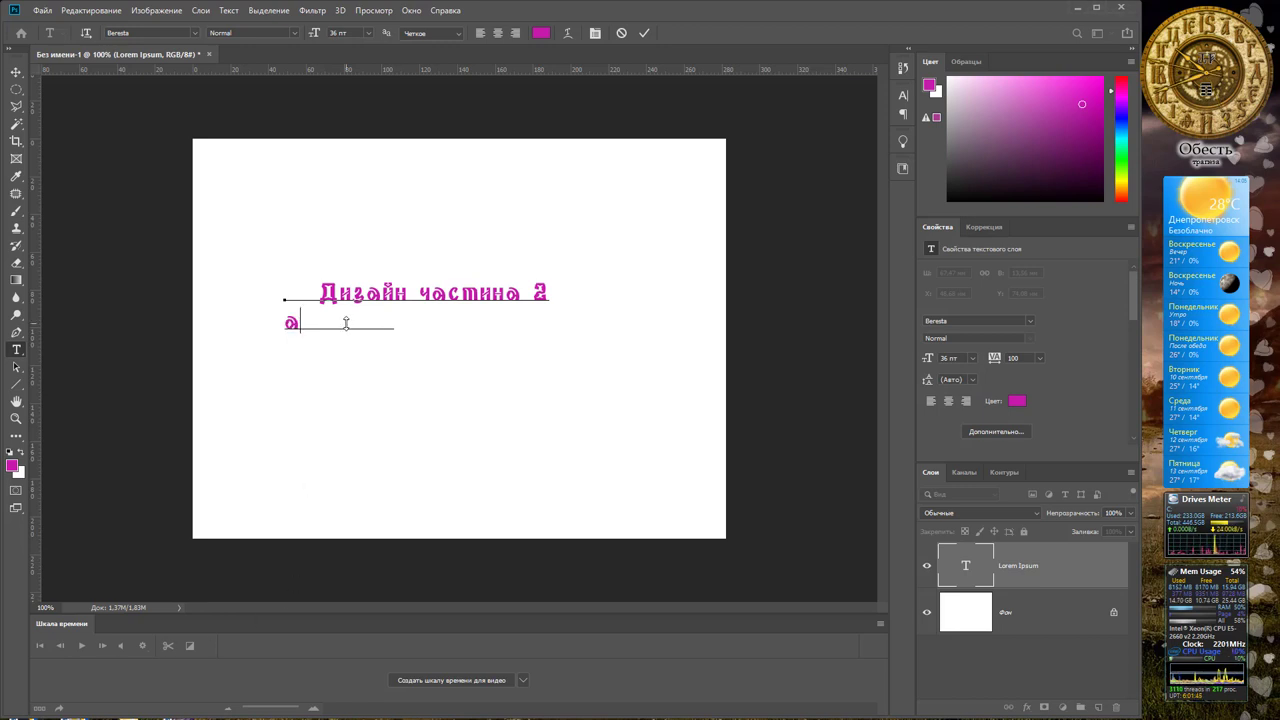
type("німація")
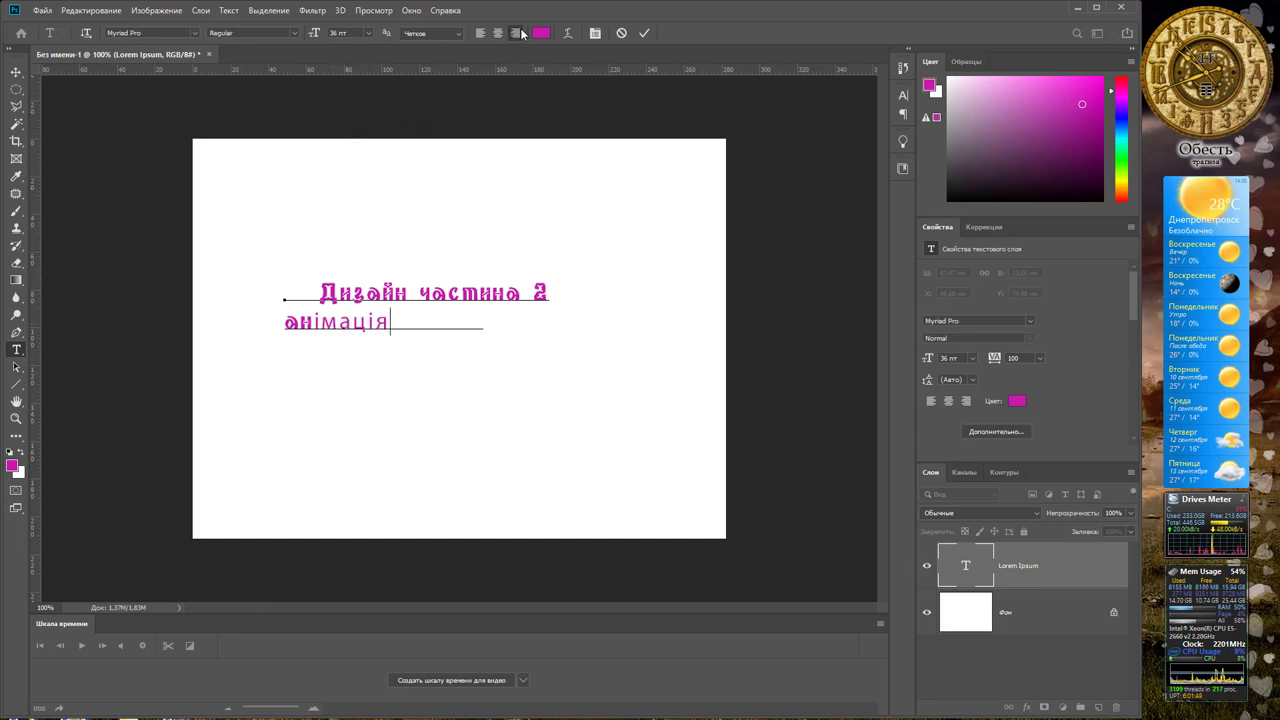
left_click(521, 33)
left_click(498, 33)
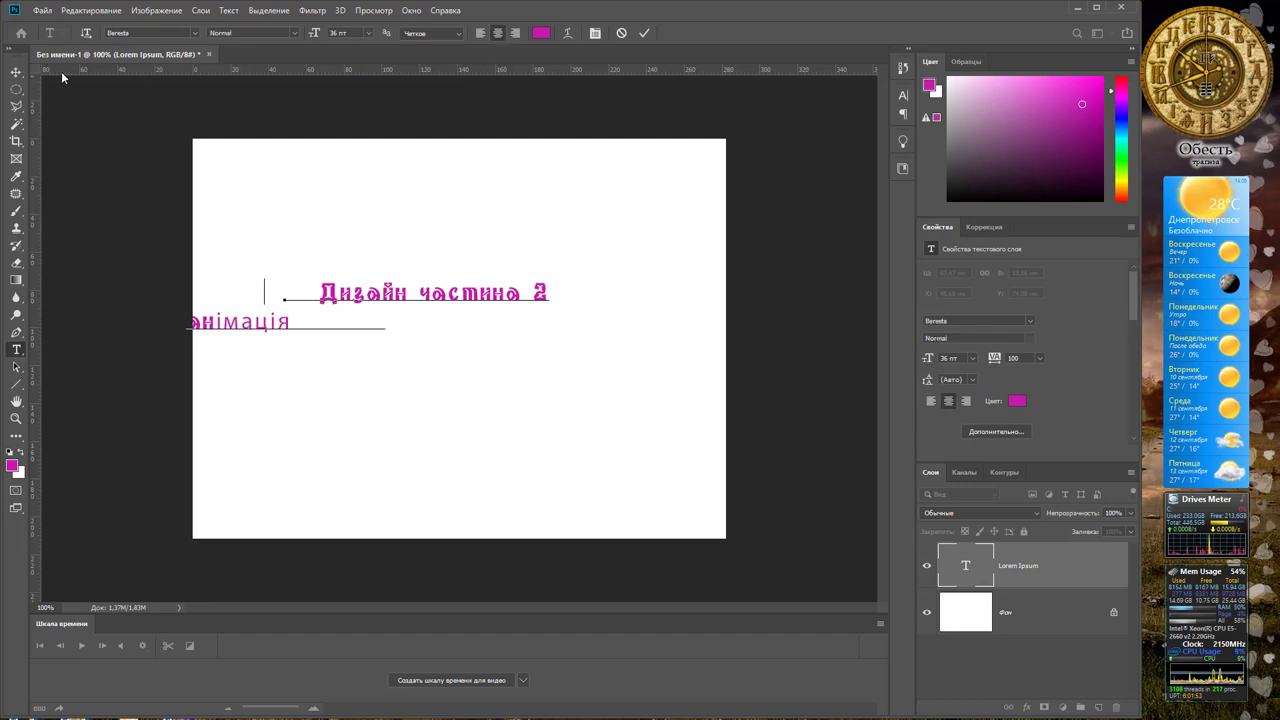
key("ctrl+Return")
Move the two-line title just left of centre, to X 22.22 mm, Y 77.61 mm.
key("v")
mouse_move(283, 303)
left_mouse_down()
mouse_move(408, 301)
mouse_move(382, 312)
mouse_move(428, 314)
left_mouse_up()
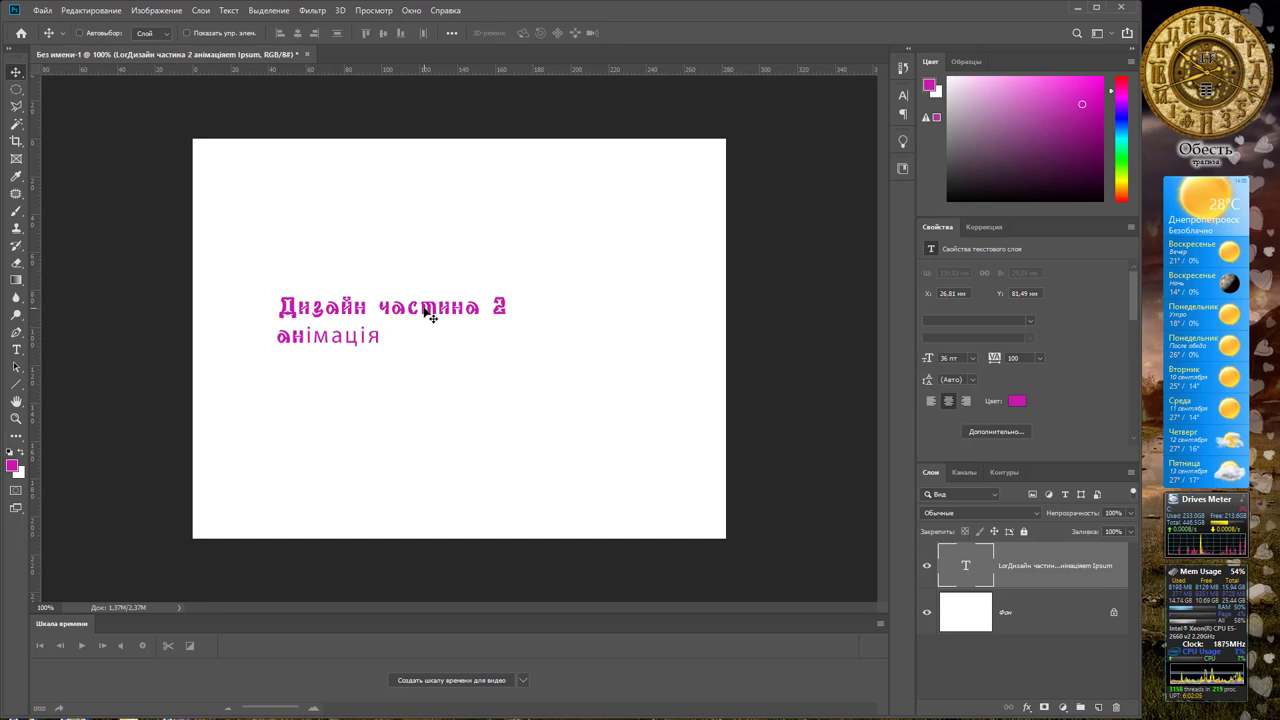
left_click_drag(428, 314, 415, 300)
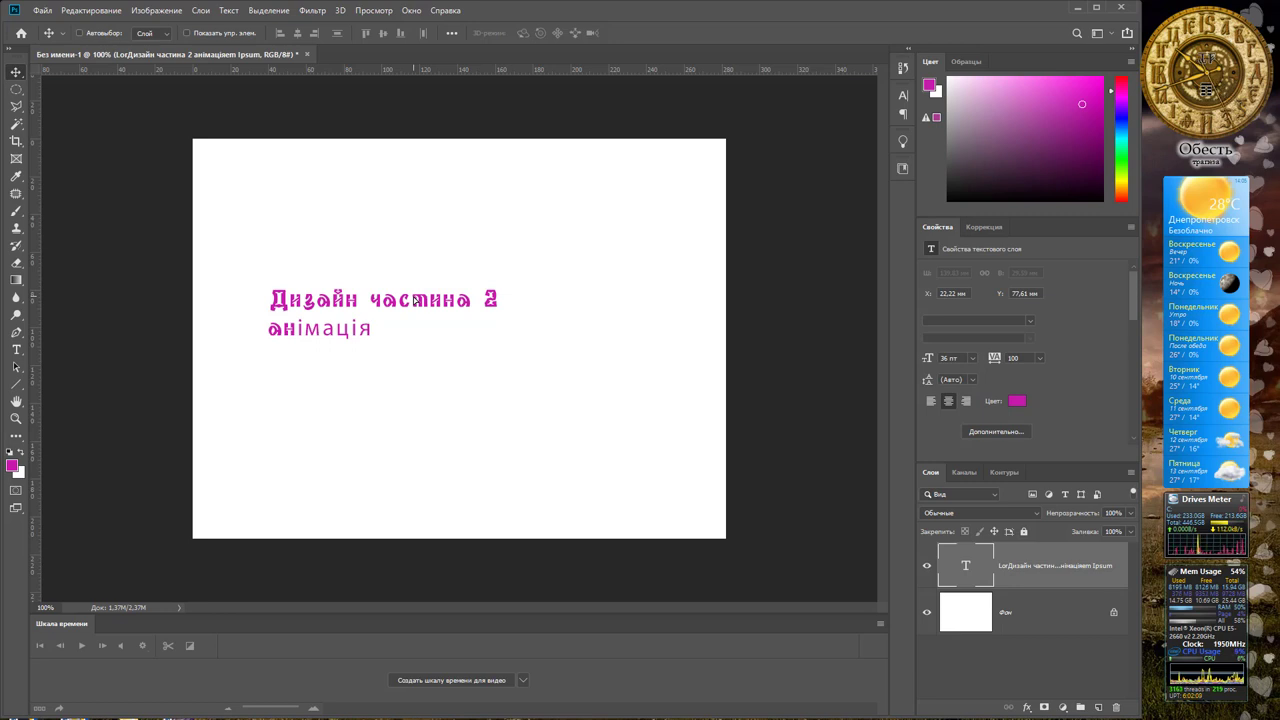
left_click(411, 10)
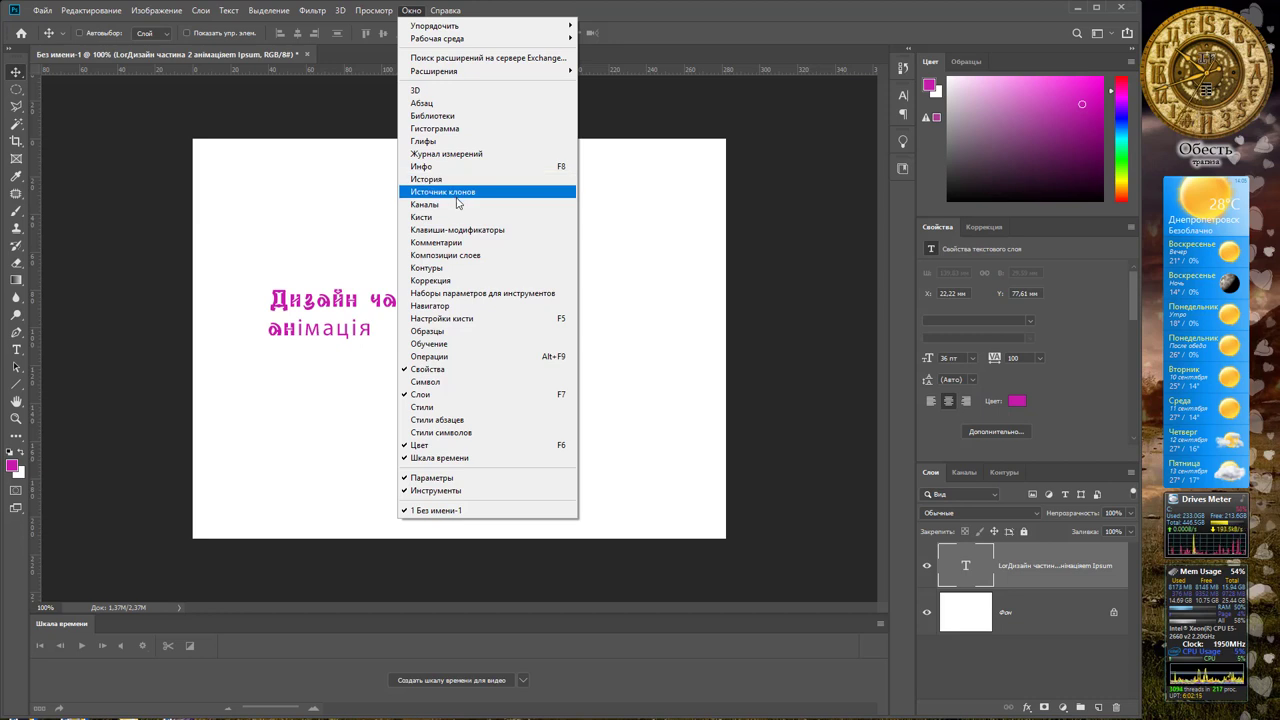
Open the Character panel and change the title text colour to blue.
left_click(425, 381)
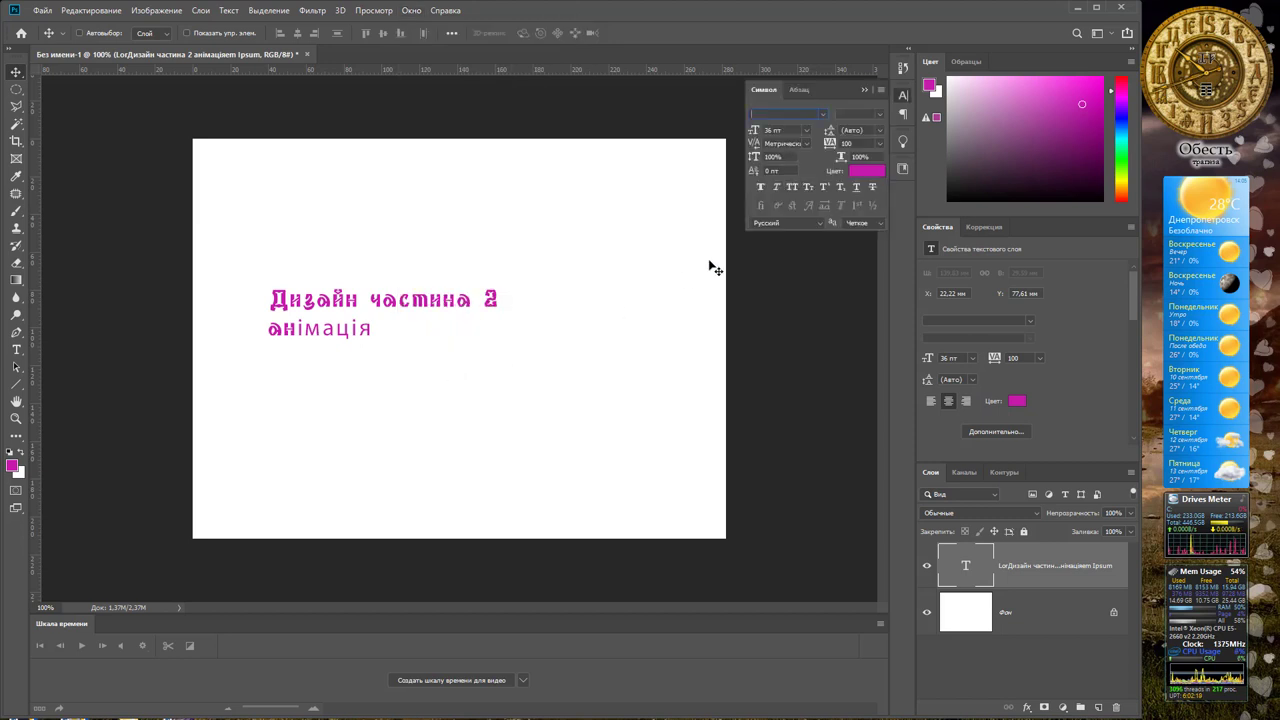
left_click(867, 172)
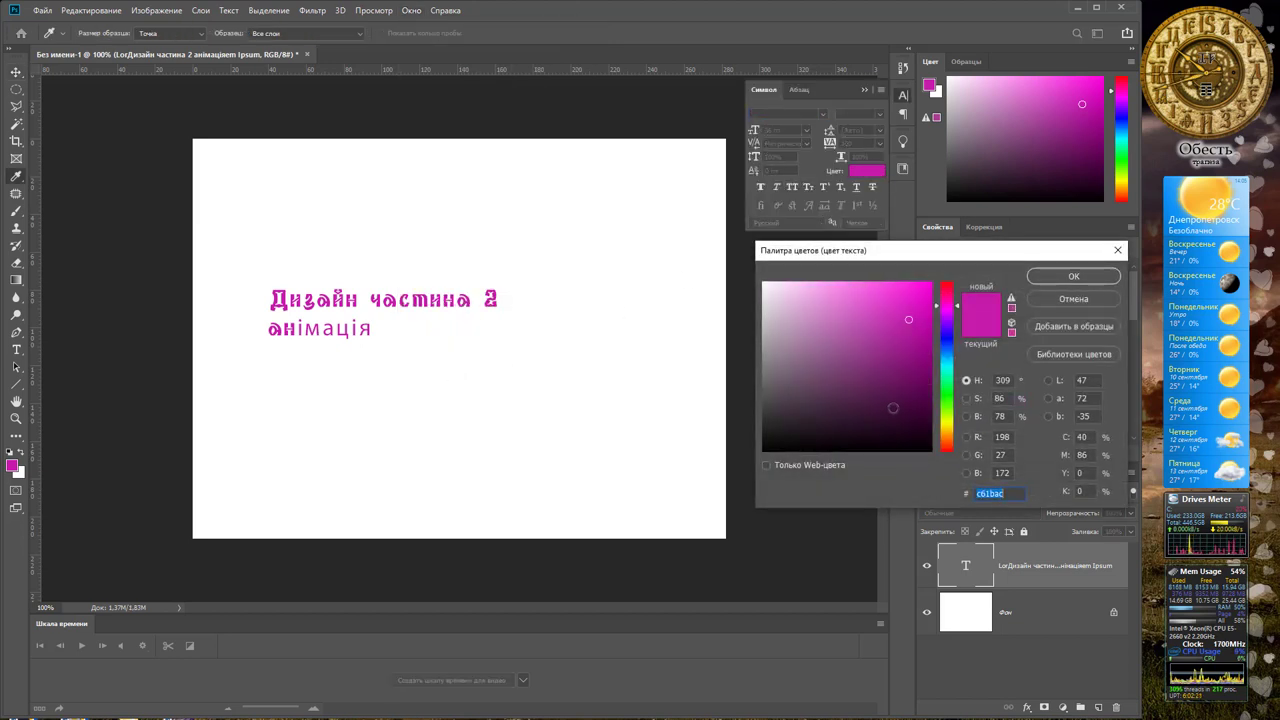
left_click(947, 350)
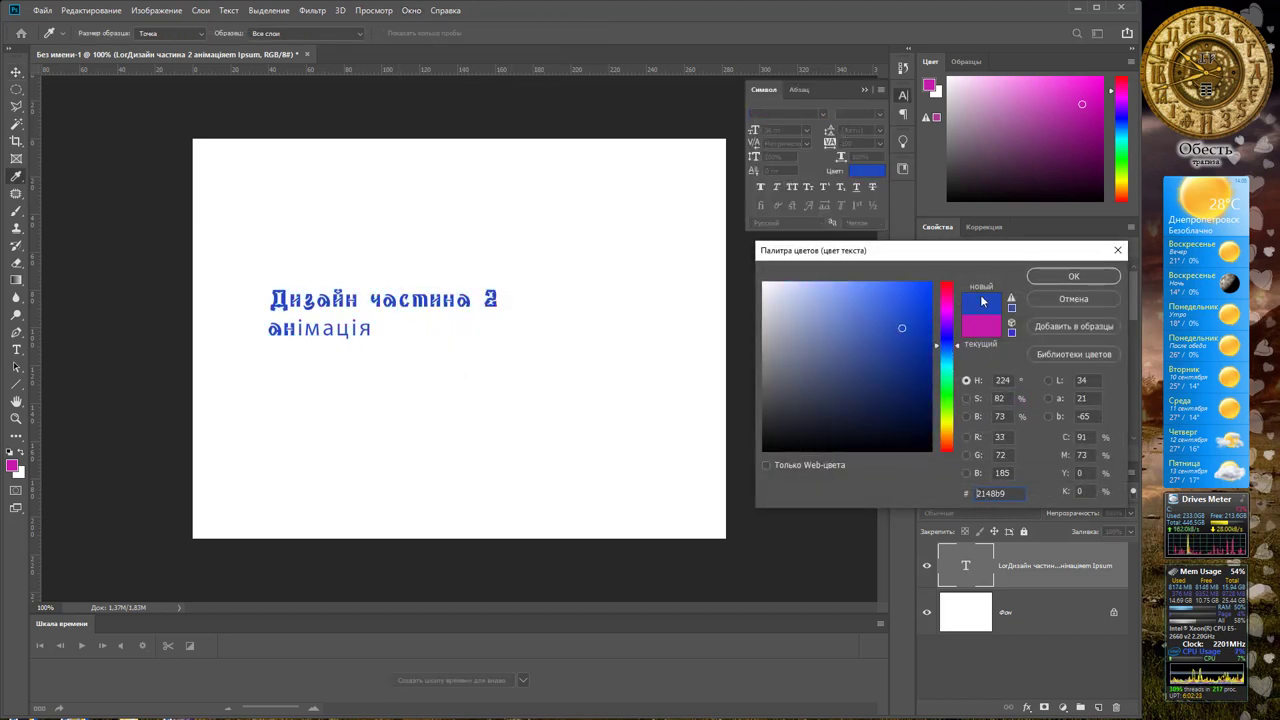
left_click(1073, 276)
Try the Adderley Bold font, undo it, and nudge the title slightly left.
left_click(822, 114)
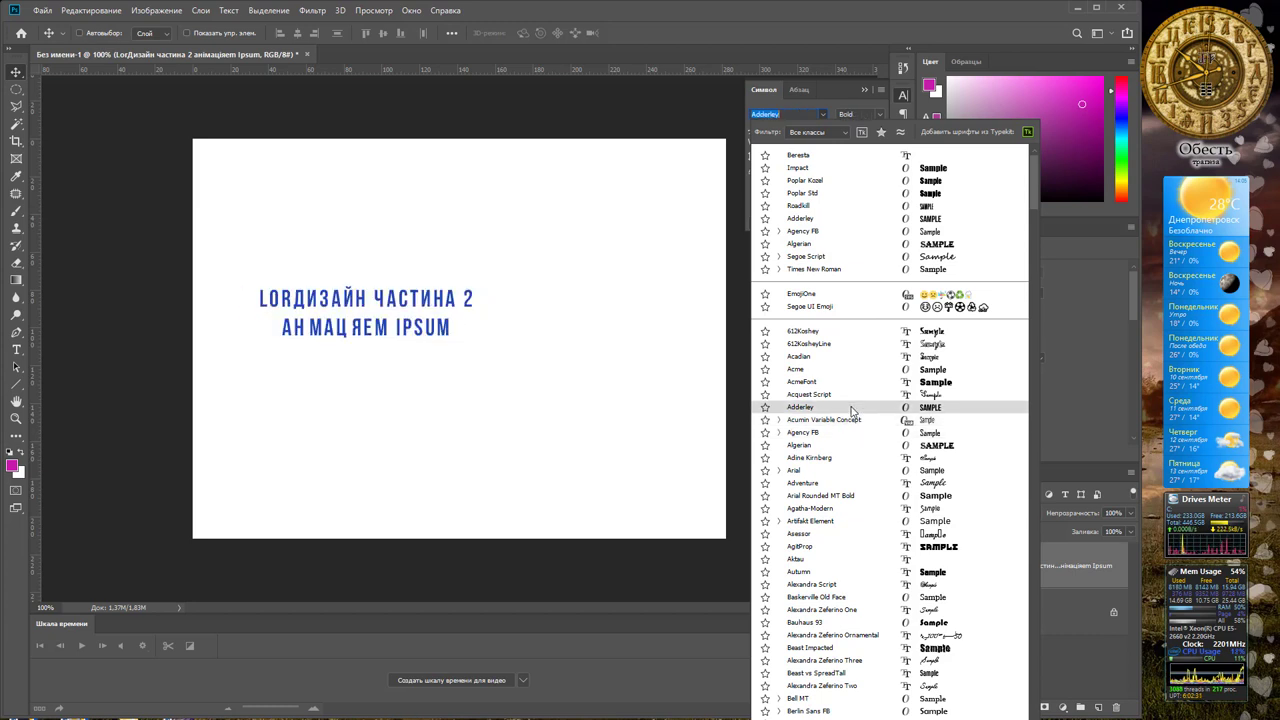
left_click(851, 408)
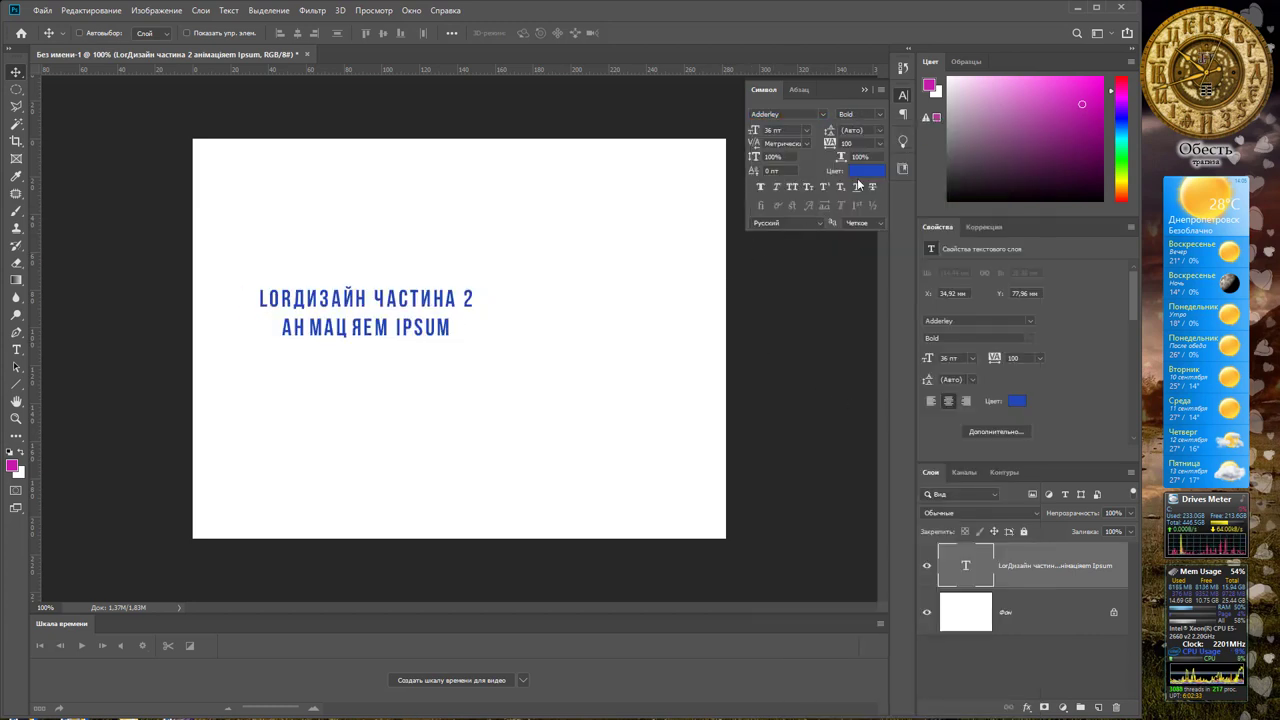
key("ctrl+z")
mouse_move(396, 312)
left_mouse_down()
mouse_move(417, 321)
mouse_move(393, 297)
left_mouse_up()
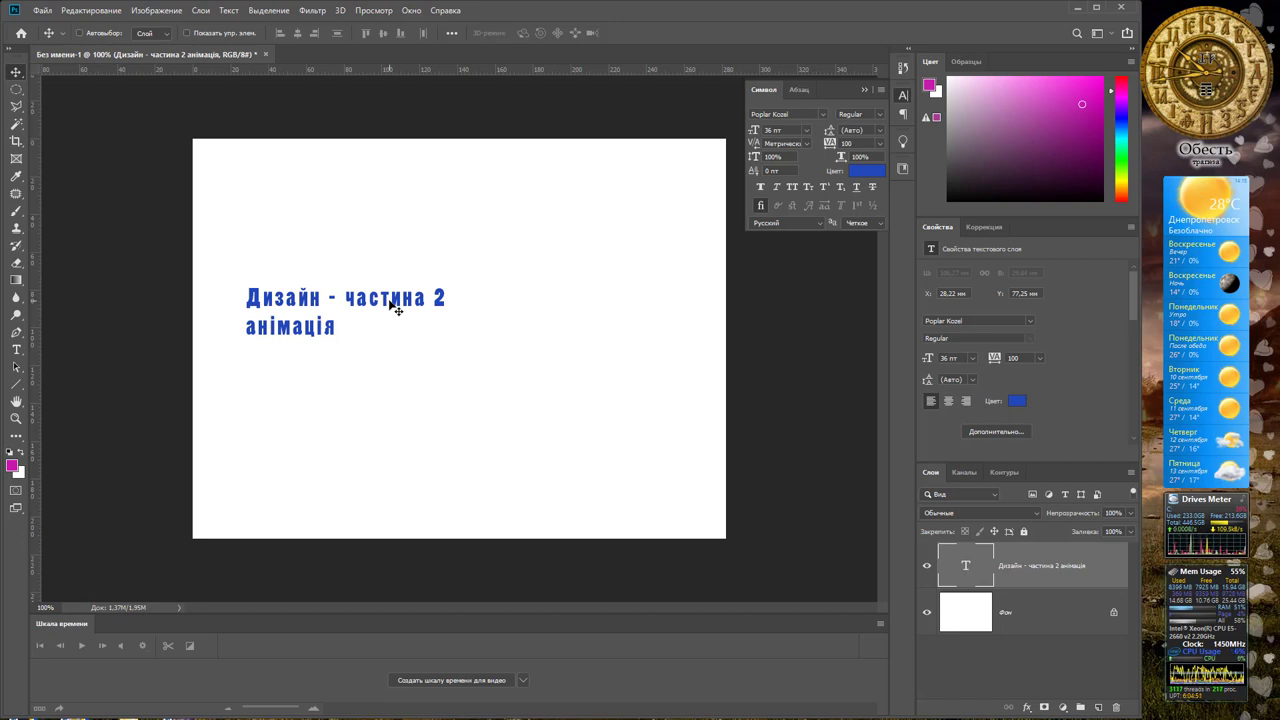
Duplicate the title to the right and change its text to 'виконав ст.гр.132' plus the student's name.
mouse_move(362, 303)
left_mouse_down()
mouse_move(612, 303)
mouse_move(551, 300)
left_mouse_up()
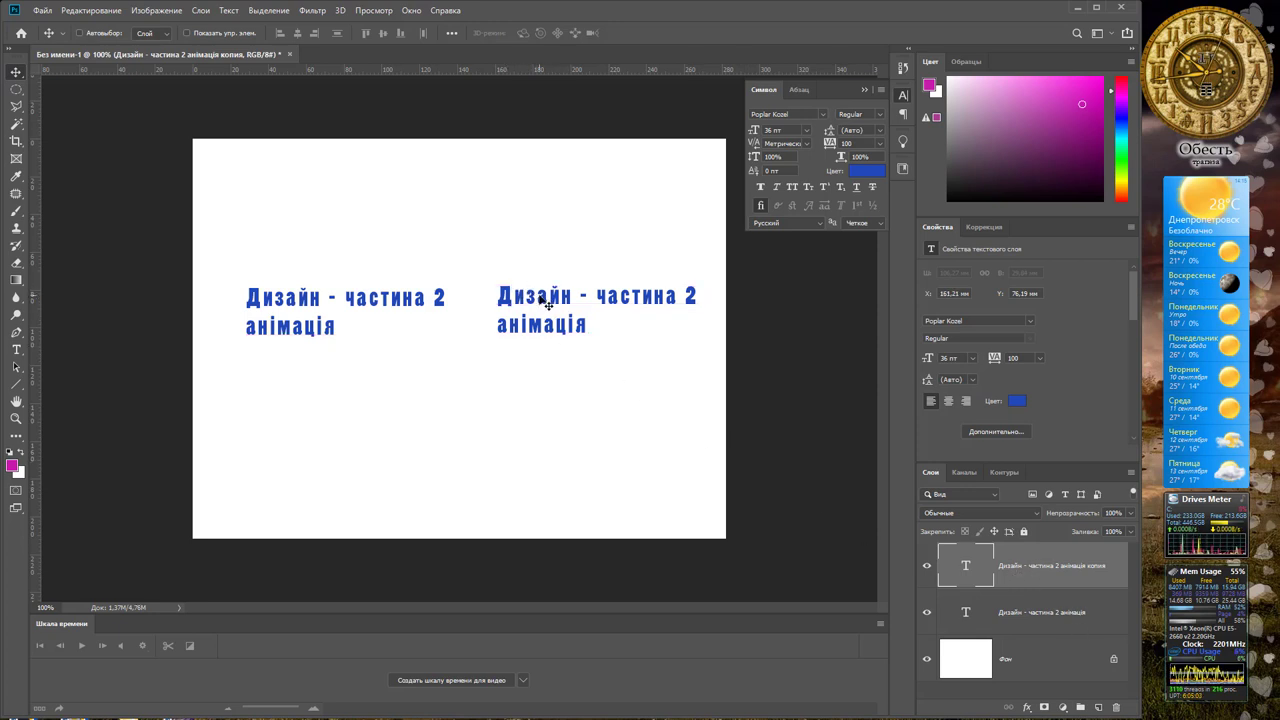
key("t")
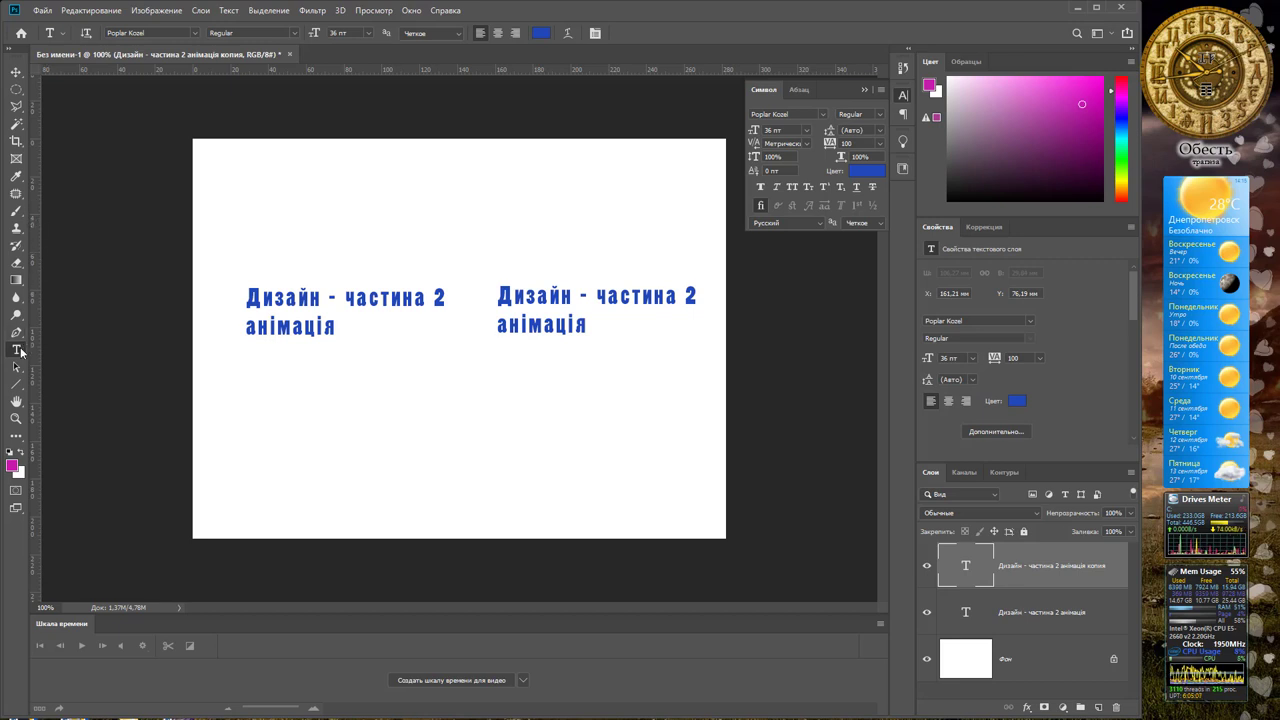
left_click(587, 324)
key("shift+Left")
key("shift+Left")
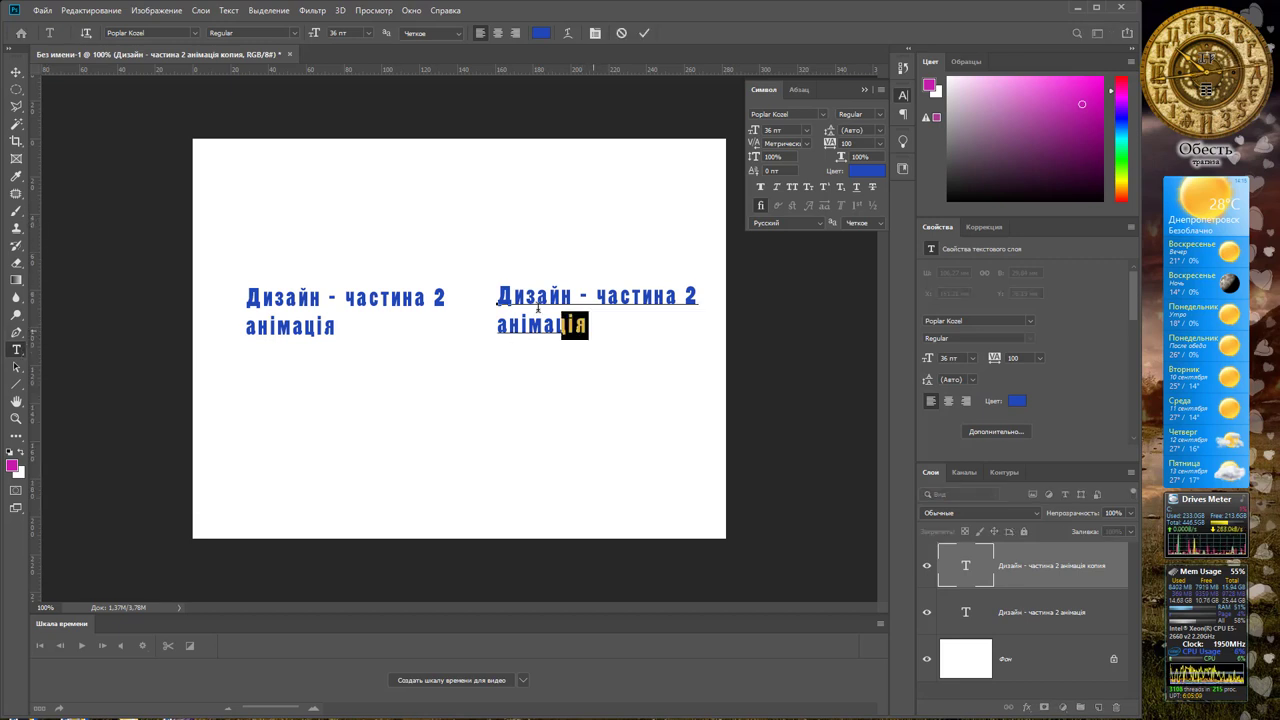
key("ctrl+a")
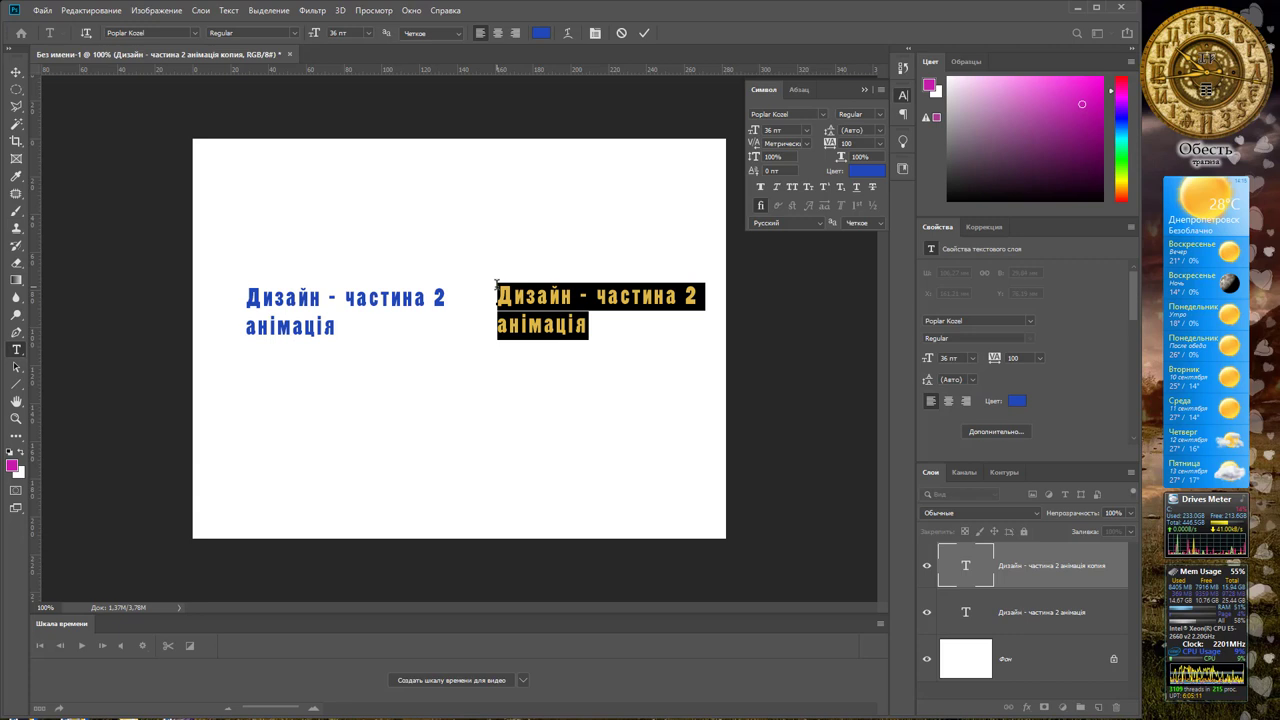
type("студ")
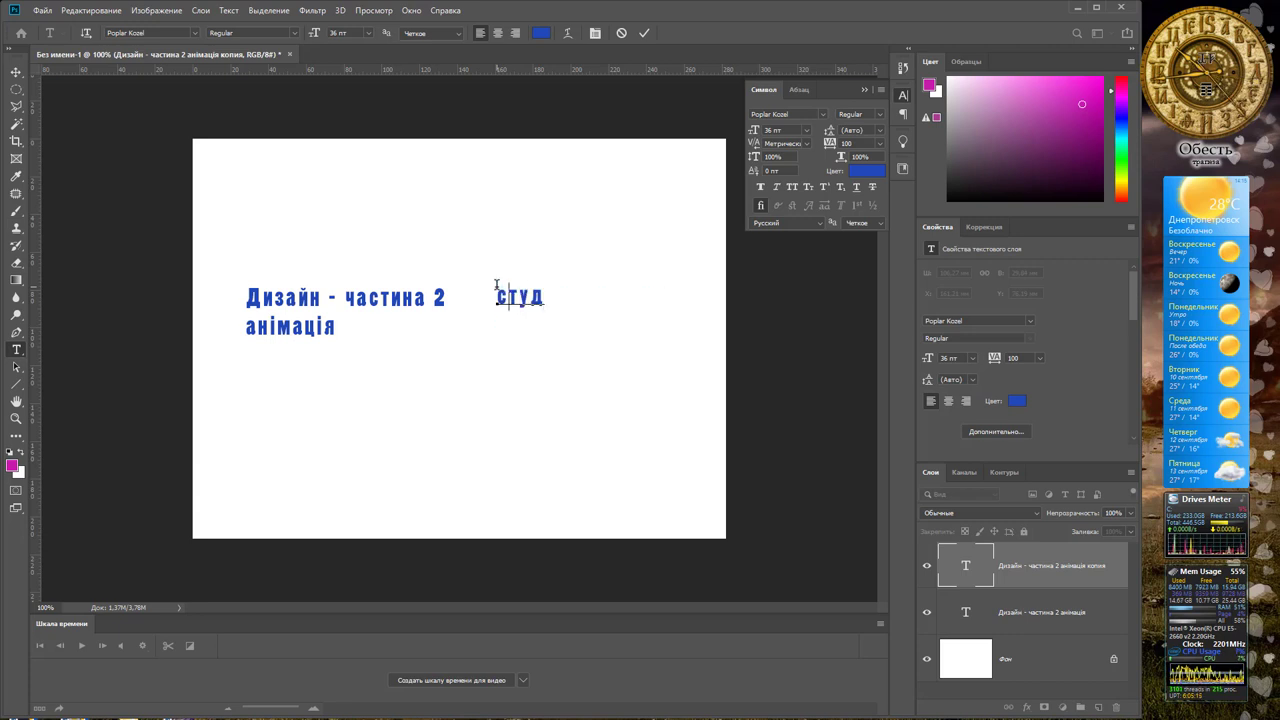
key("BackSpace")
key("BackSpace")
key("BackSpace")
type("иконав")
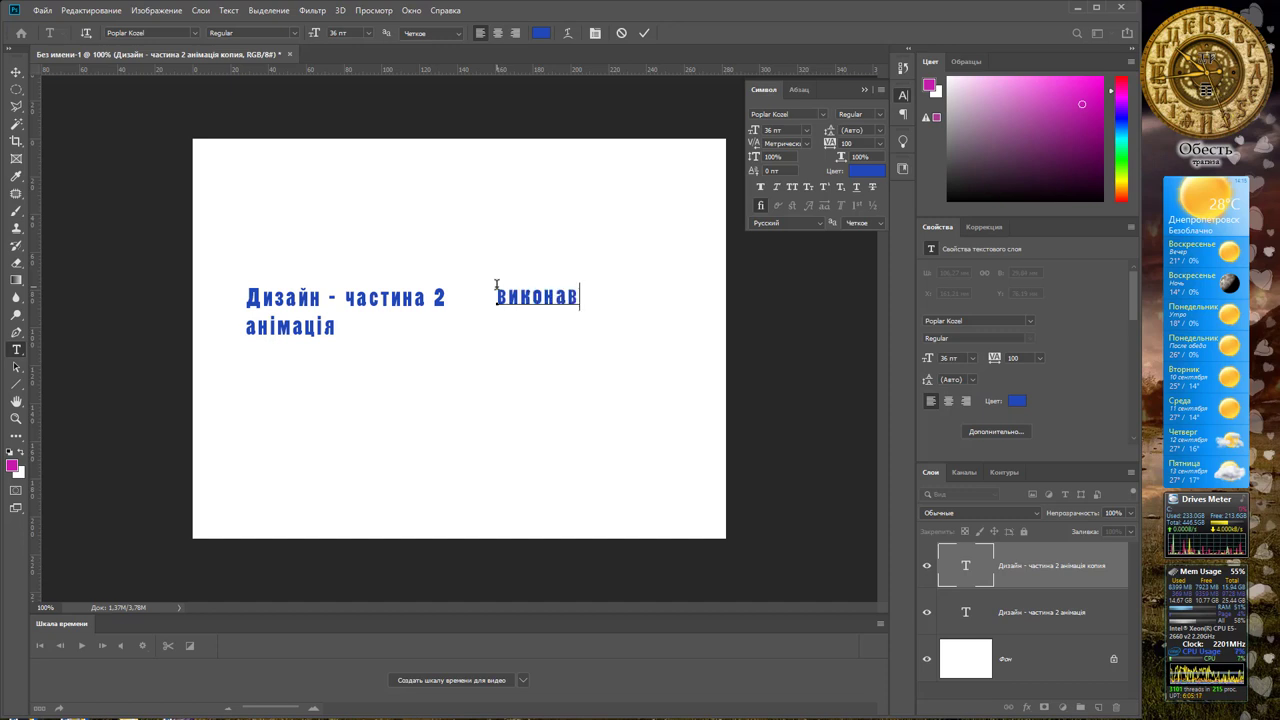
type(" ст.гр.13")
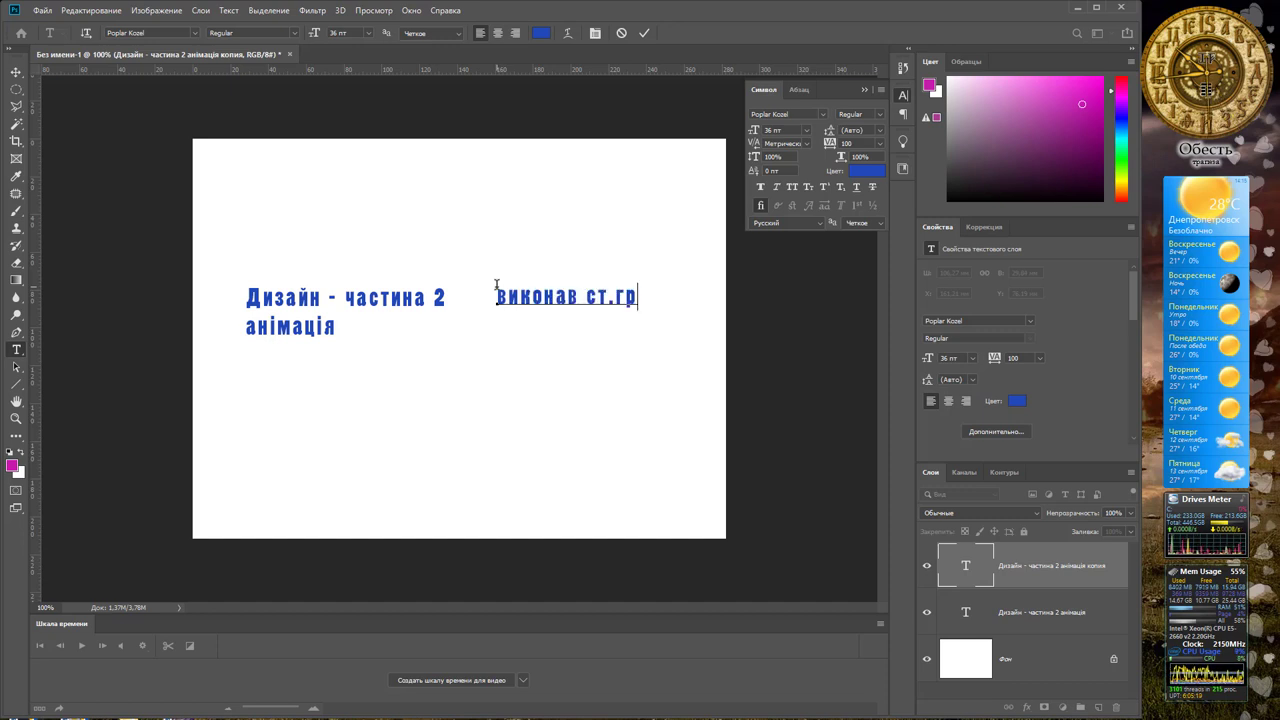
type("2")
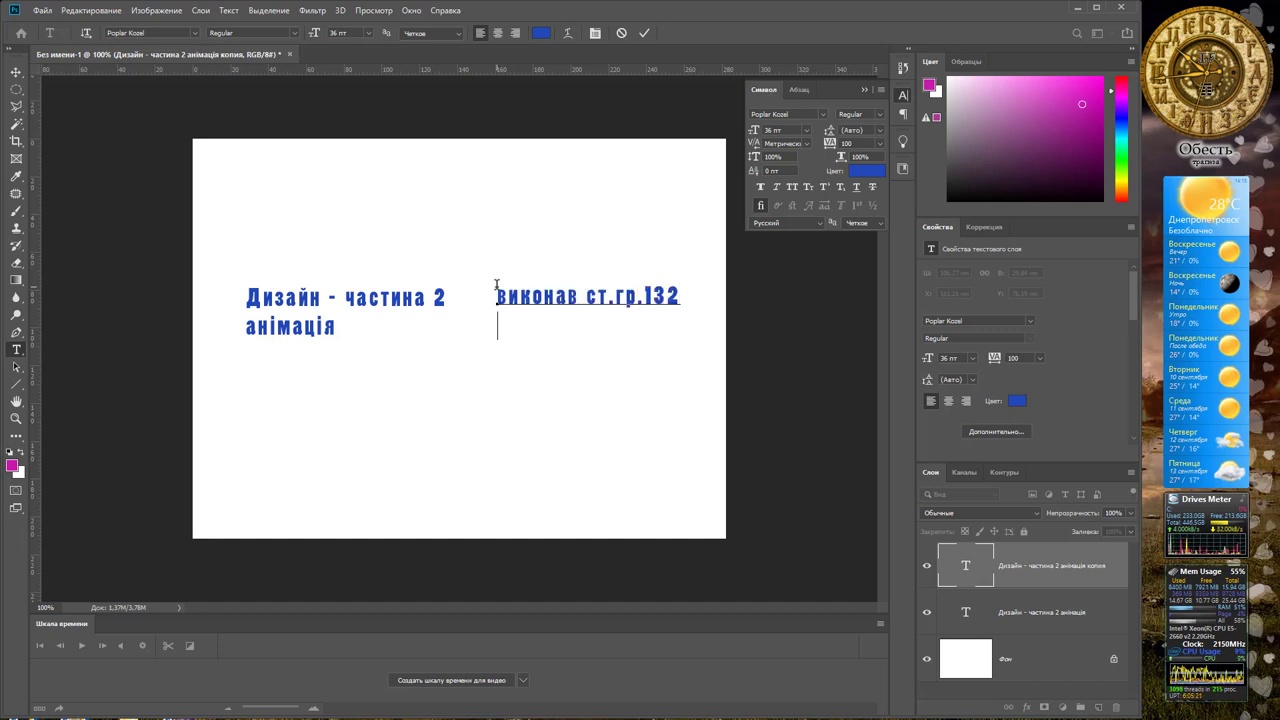
type(" Іванов")
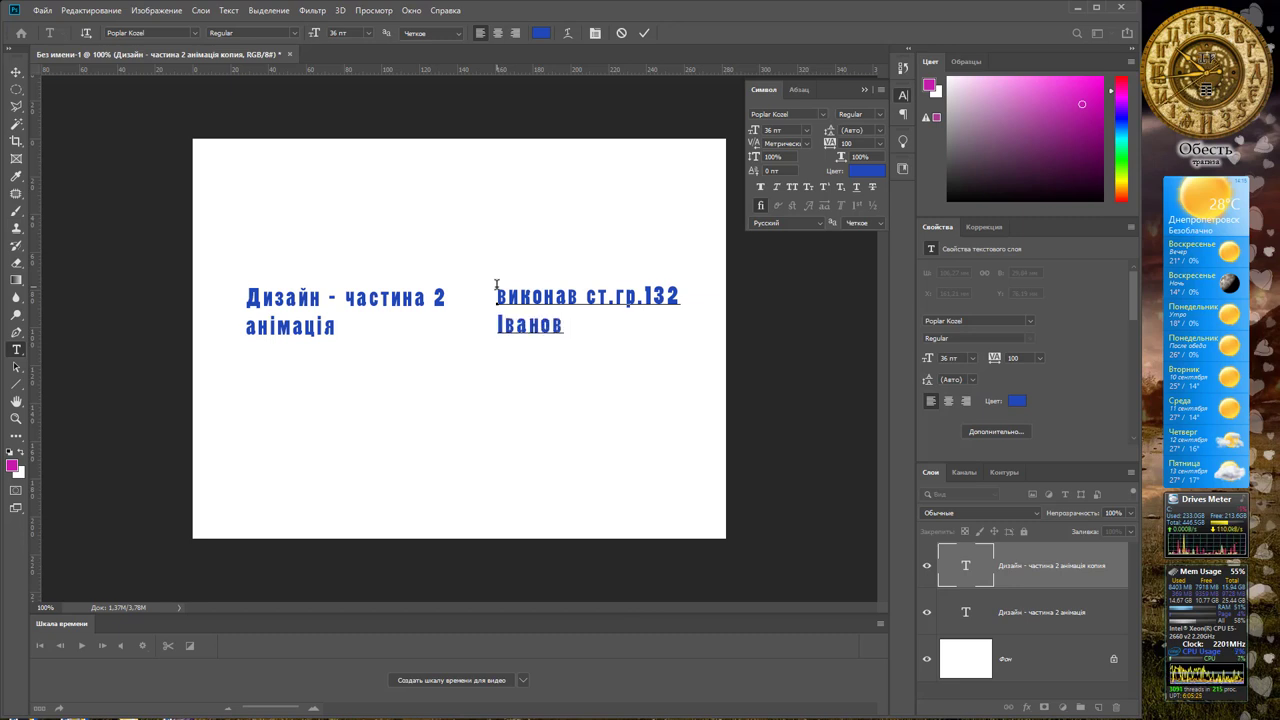
type(" Аваси")
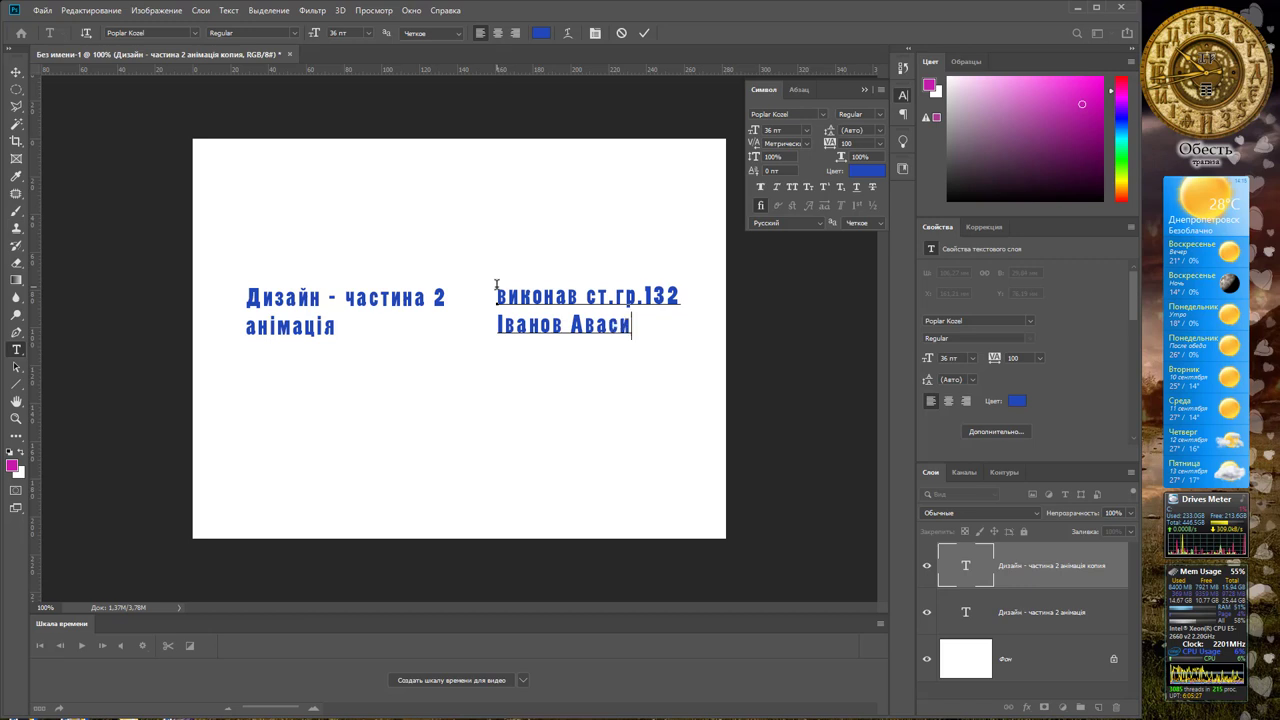
type("к")
key("Return")
key("BackSpace")
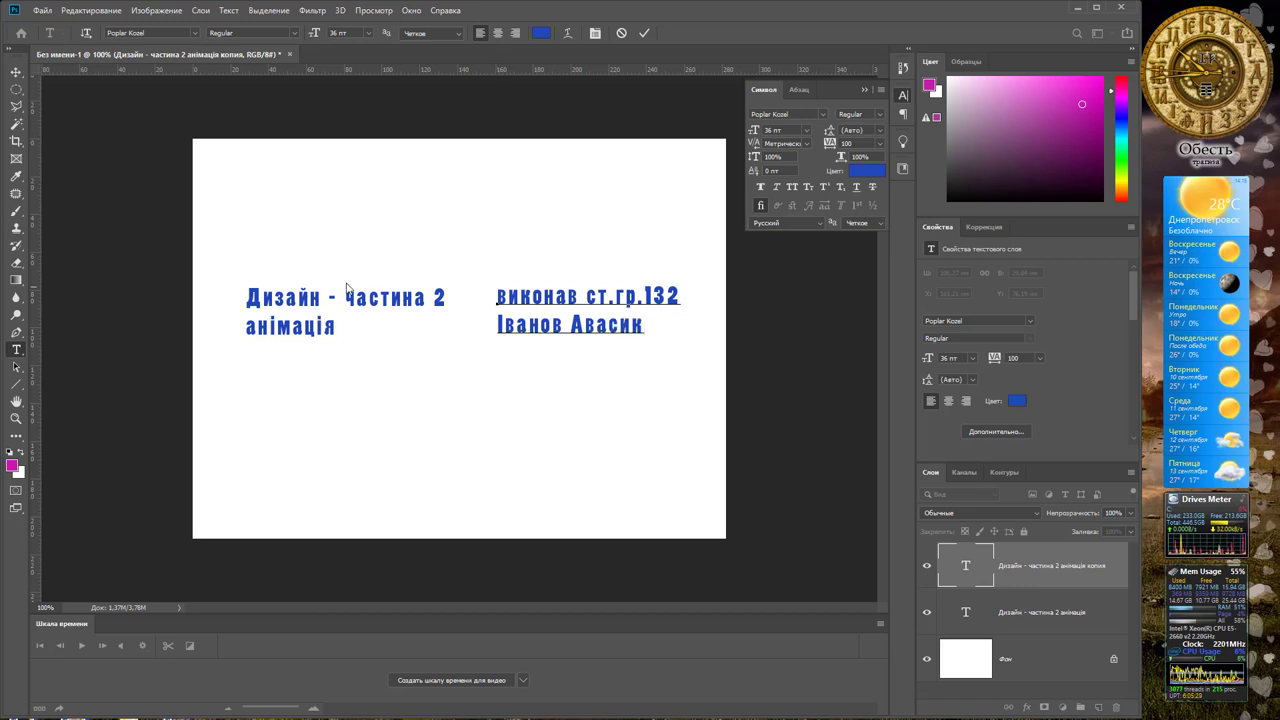
left_click(14, 73)
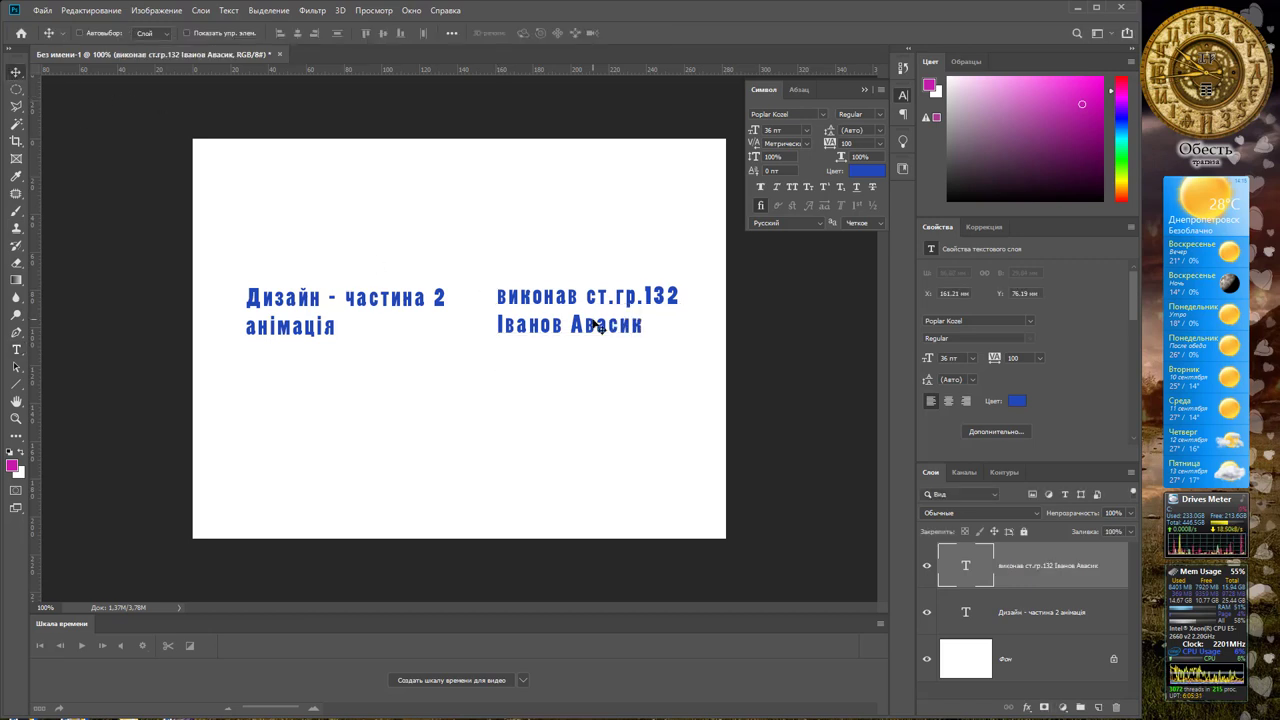
Nudge the title layer left and the author text layer right to line them up.
right_click(384, 296)
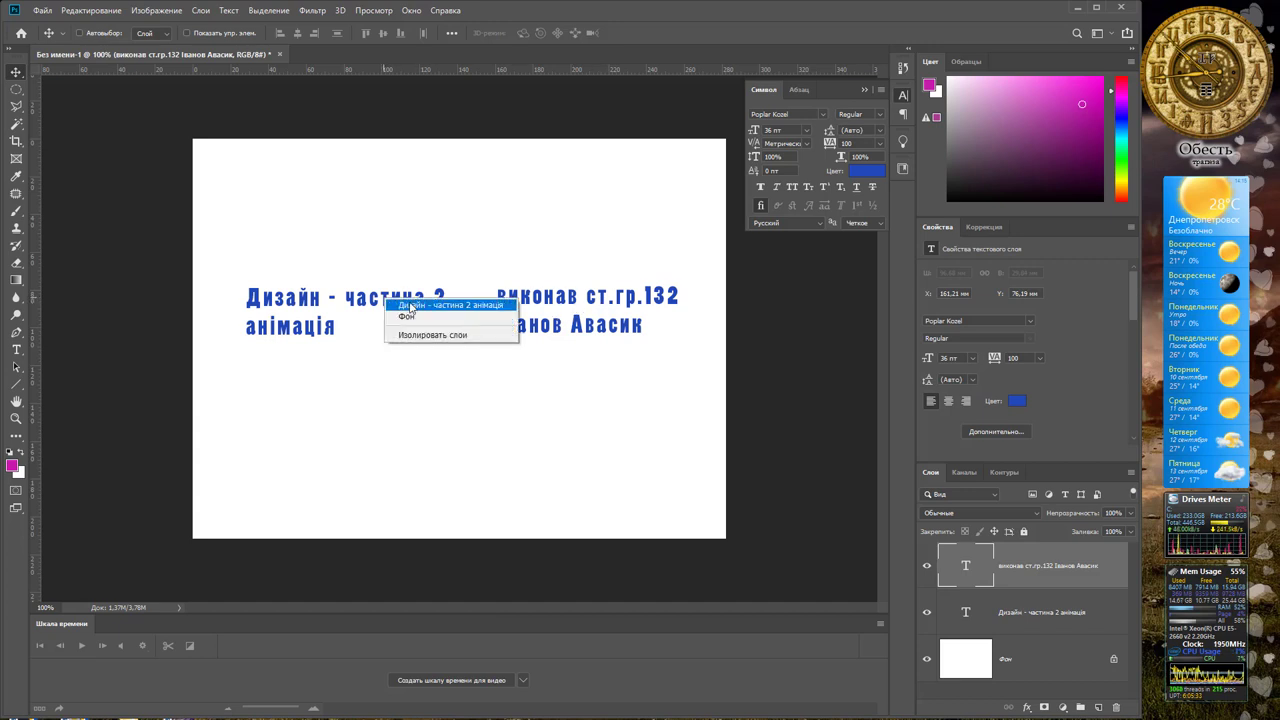
left_click(415, 297)
left_click_drag(415, 297, 406, 300)
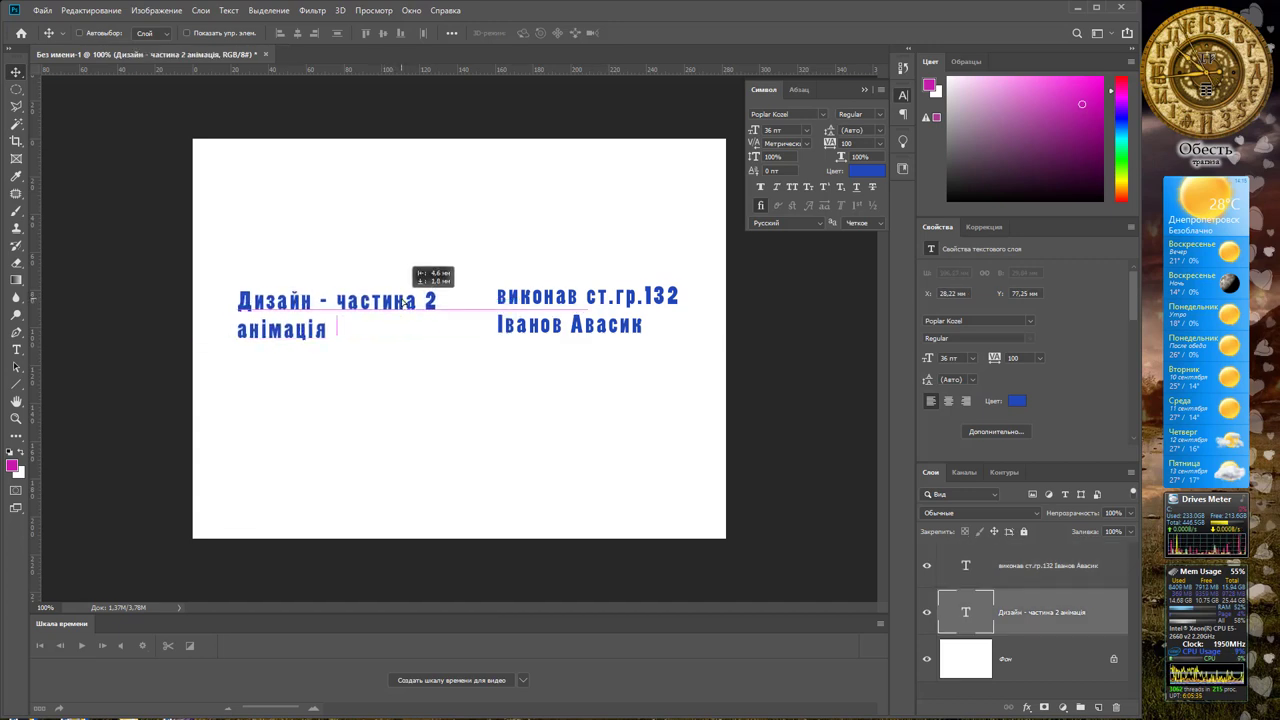
right_click(566, 299)
left_click(608, 305)
left_click_drag(608, 309, 616, 309)
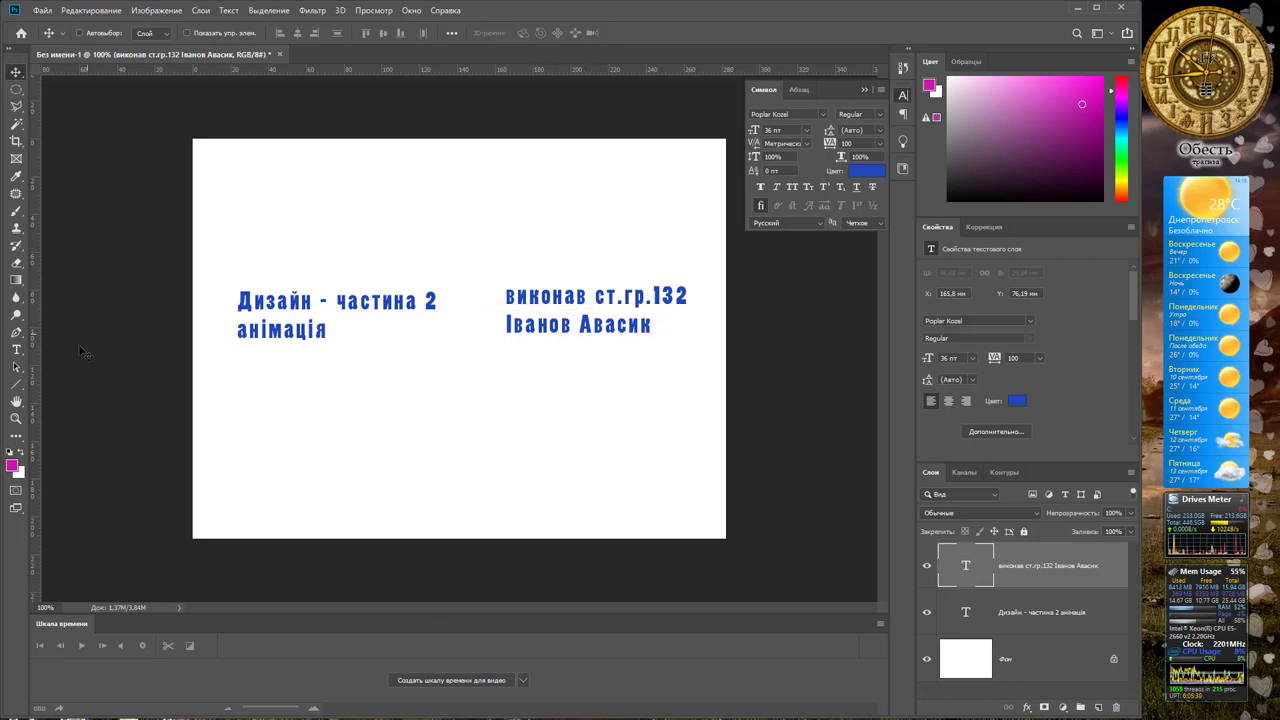
Draw a vertical divider line between the title and the author text.
left_click(16, 384)
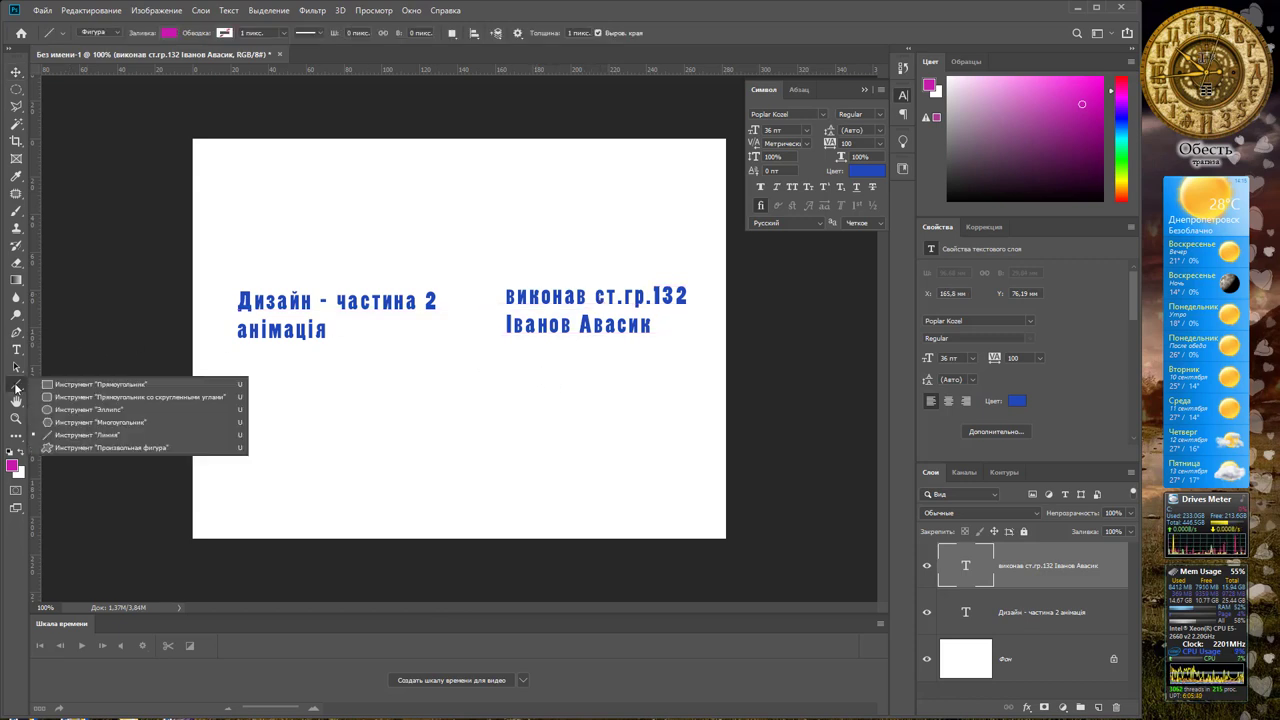
left_click(106, 440)
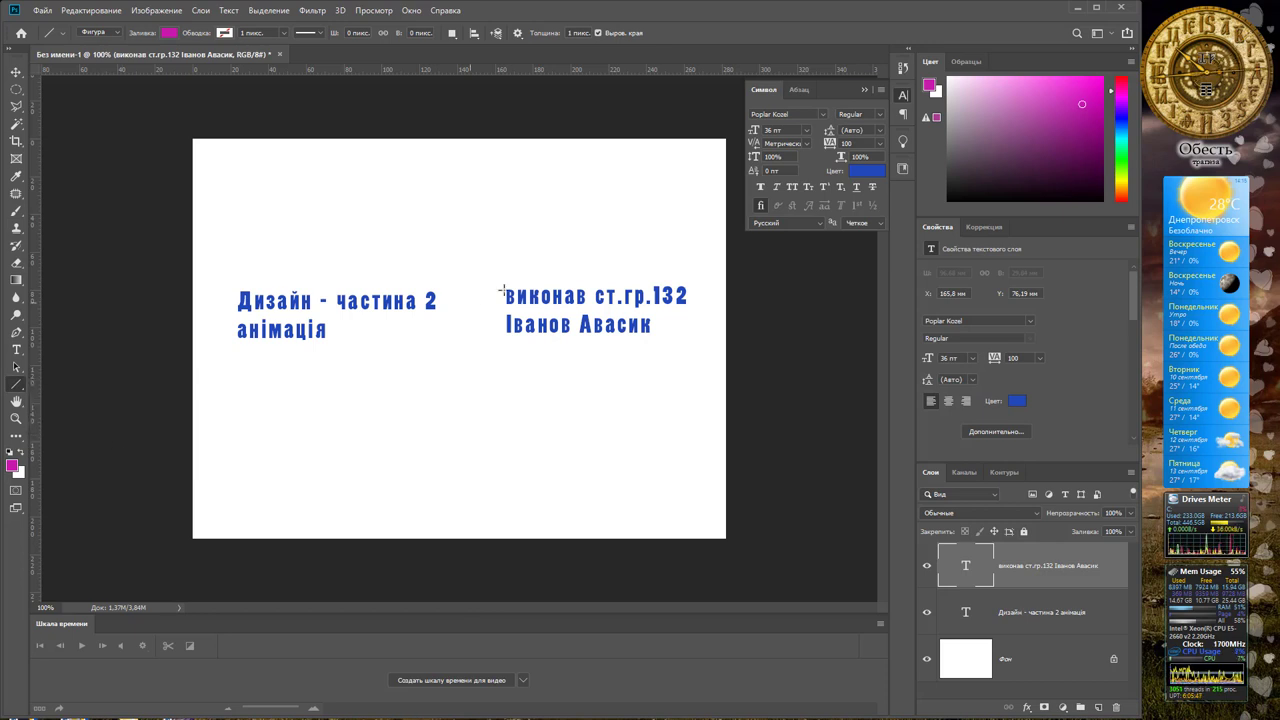
left_click_drag(467, 286, 468, 350)
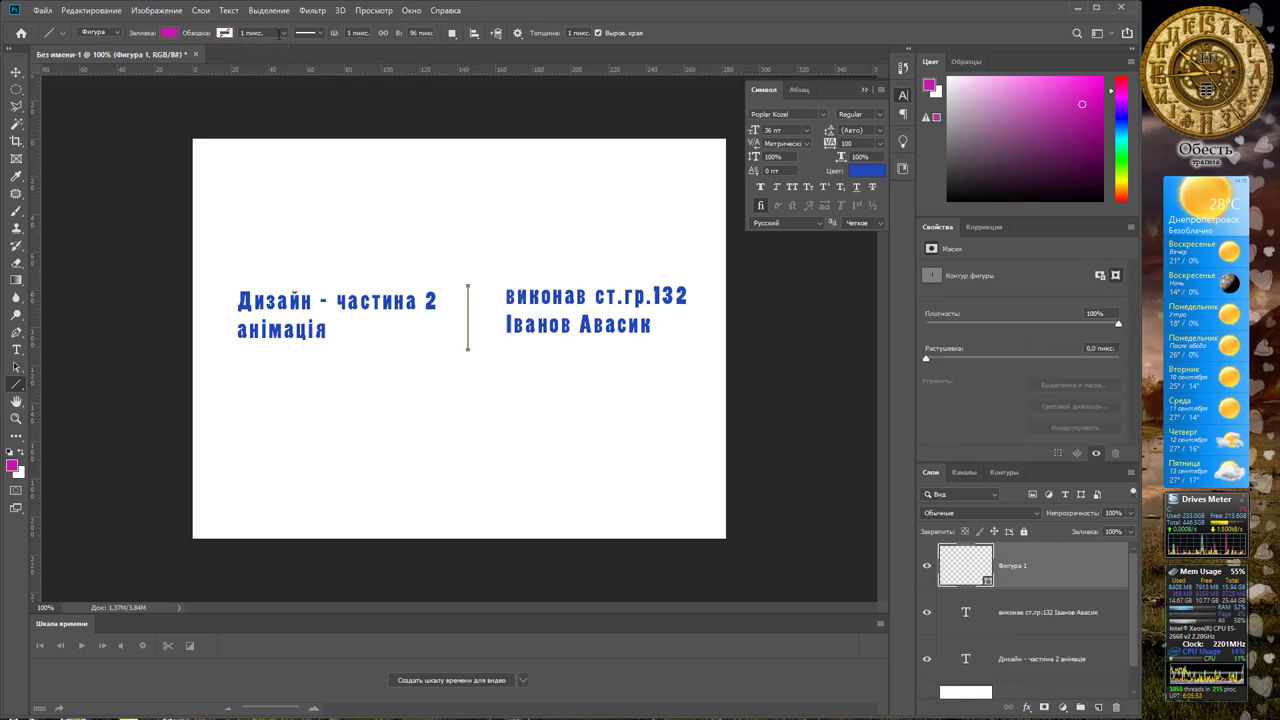
left_click(350, 33)
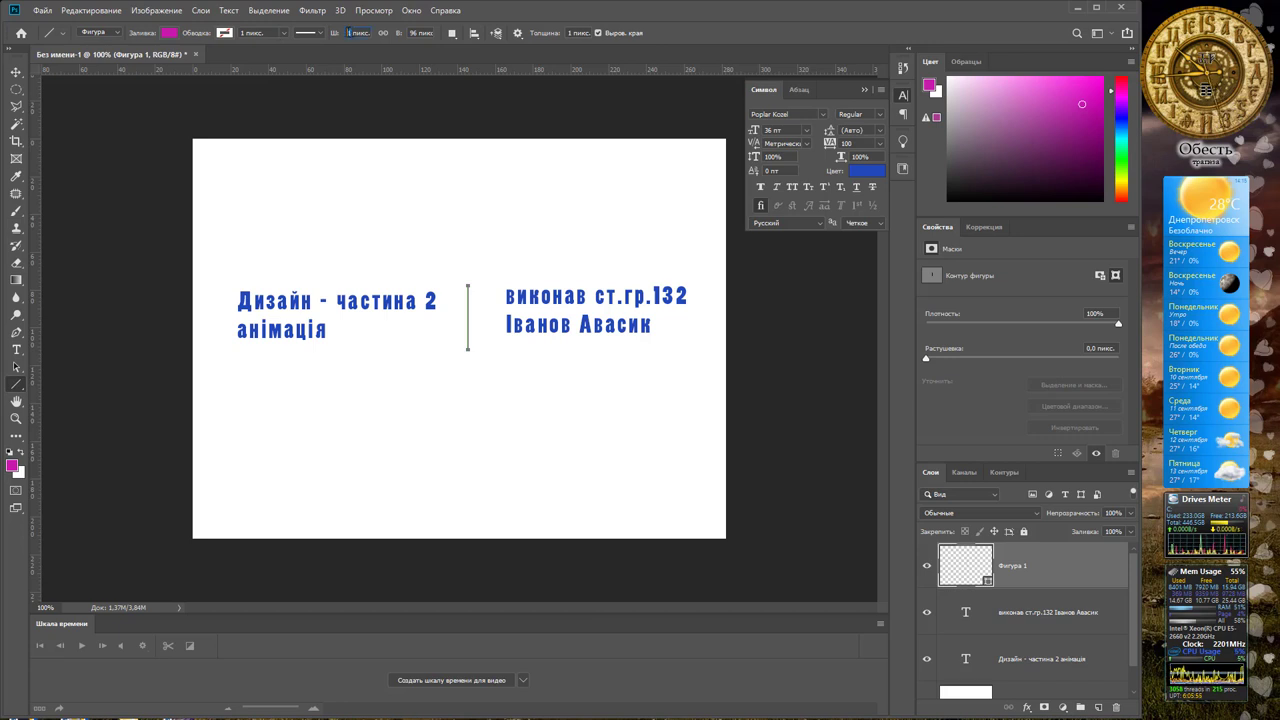
type("6")
type("5")
key("Return")
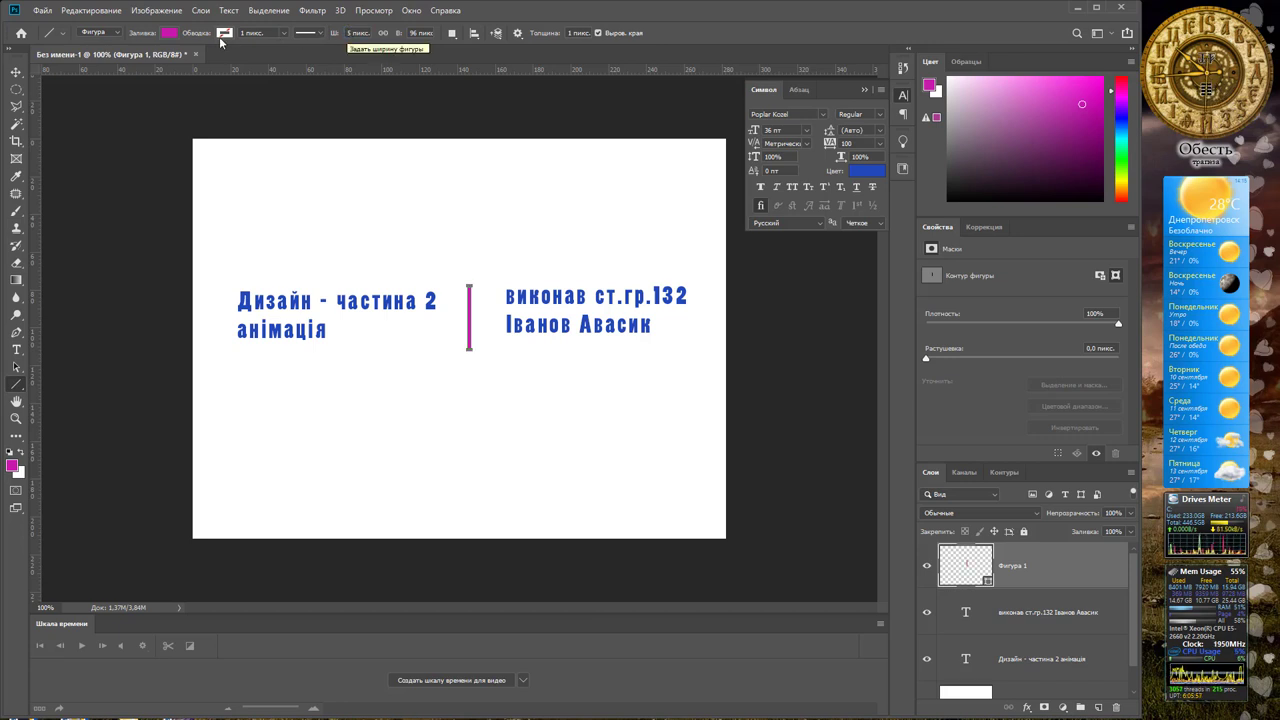
Fill the divider blue and set its width to 15 px.
left_click(172, 35)
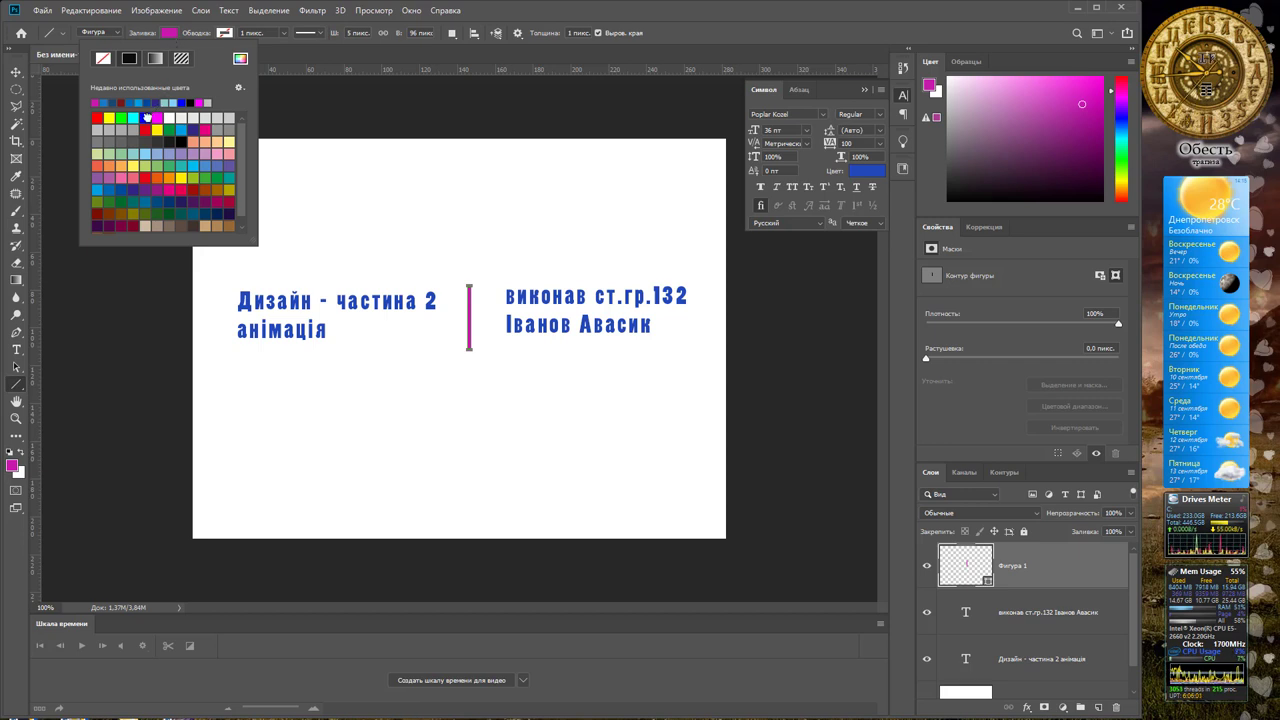
left_click(146, 118)
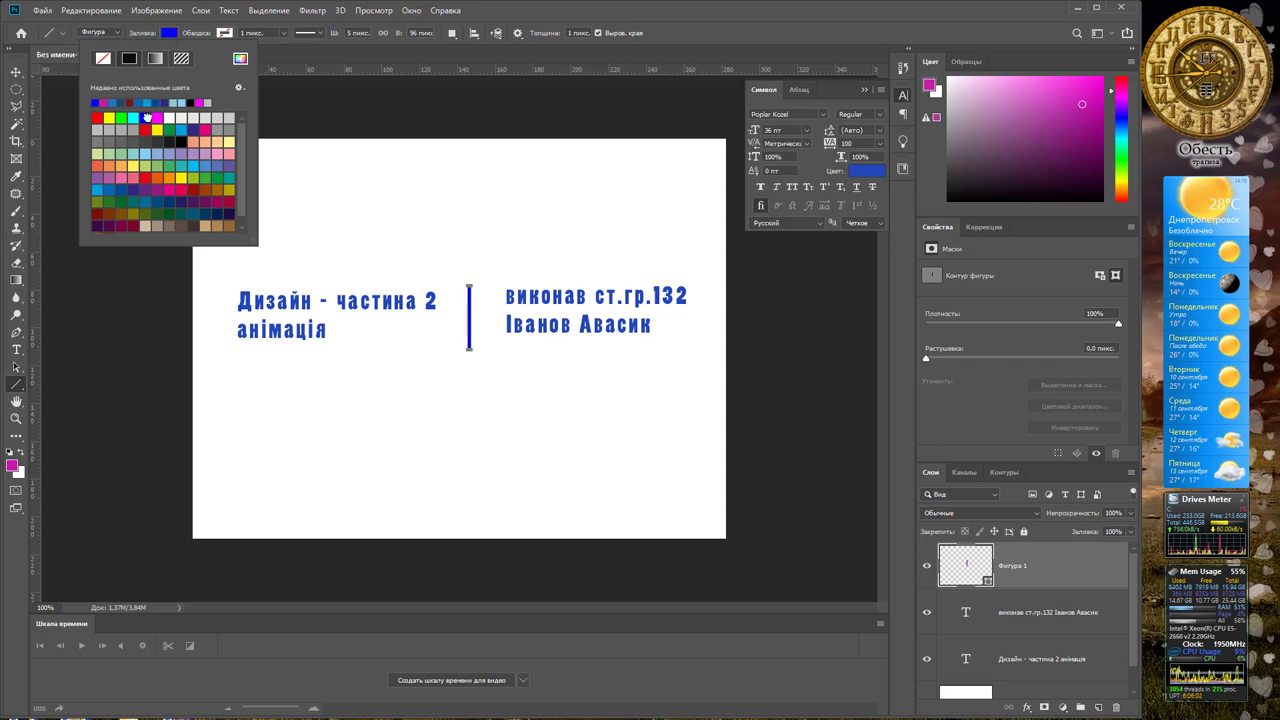
left_click(359, 33)
type("1")
left_click(352, 32)
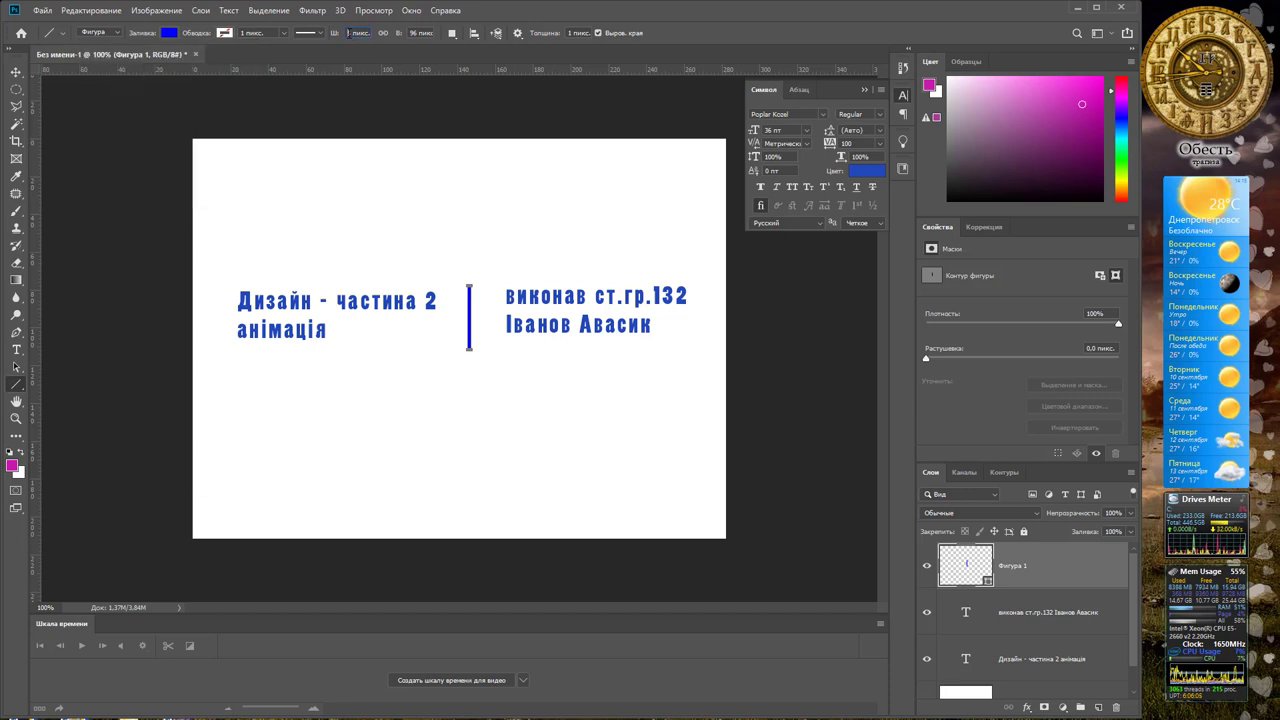
type("15")
key("Return")
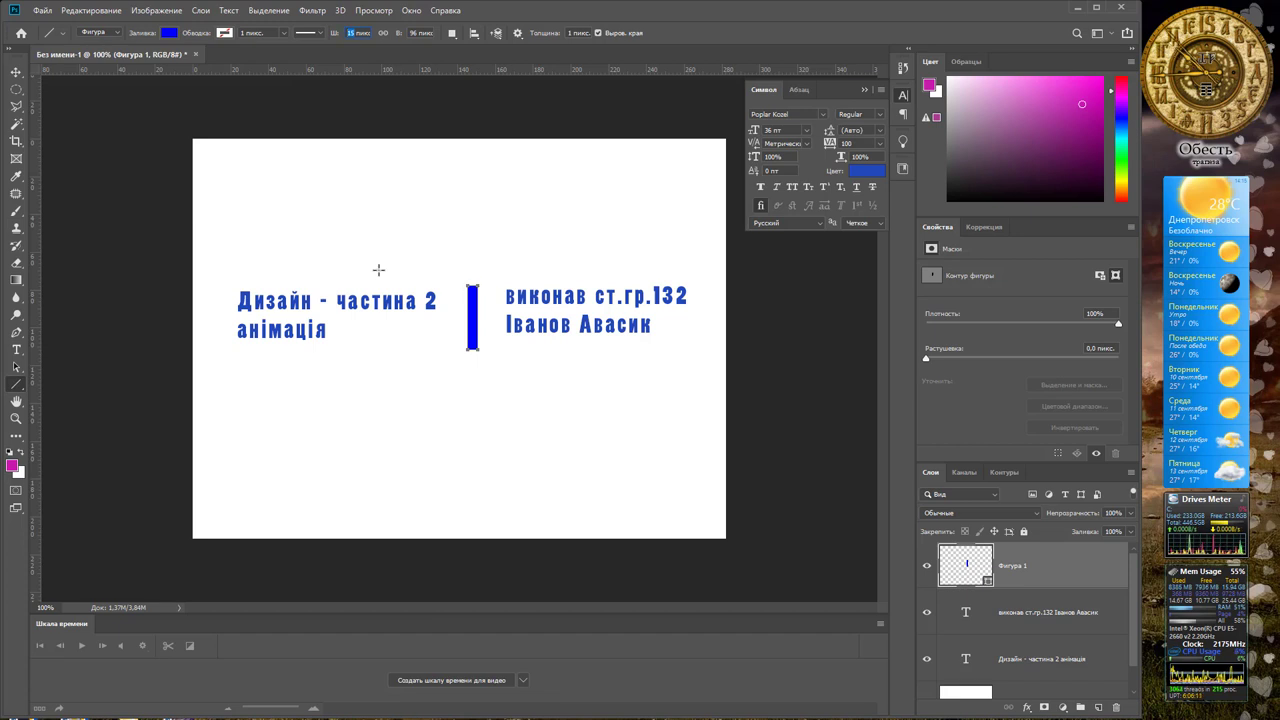
key("v")
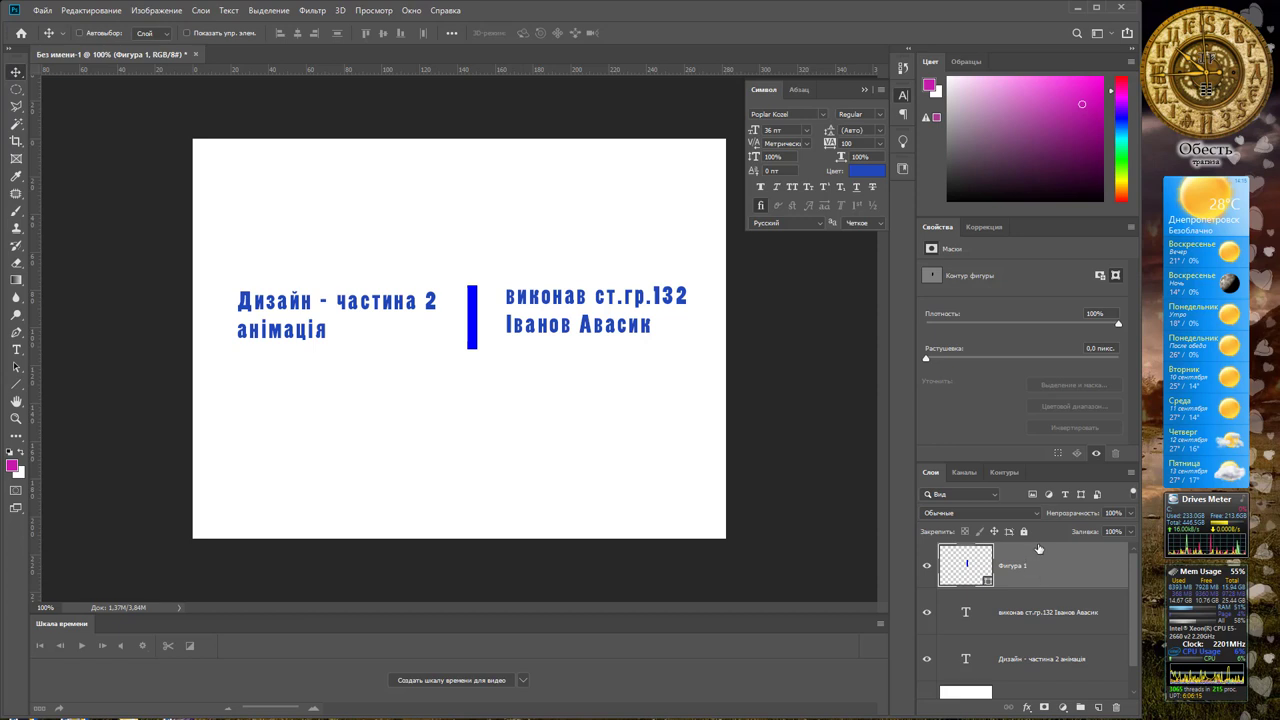
Convert the title text layer and the author text layer into smart objects.
scroll(1038, 625, "down", 1)
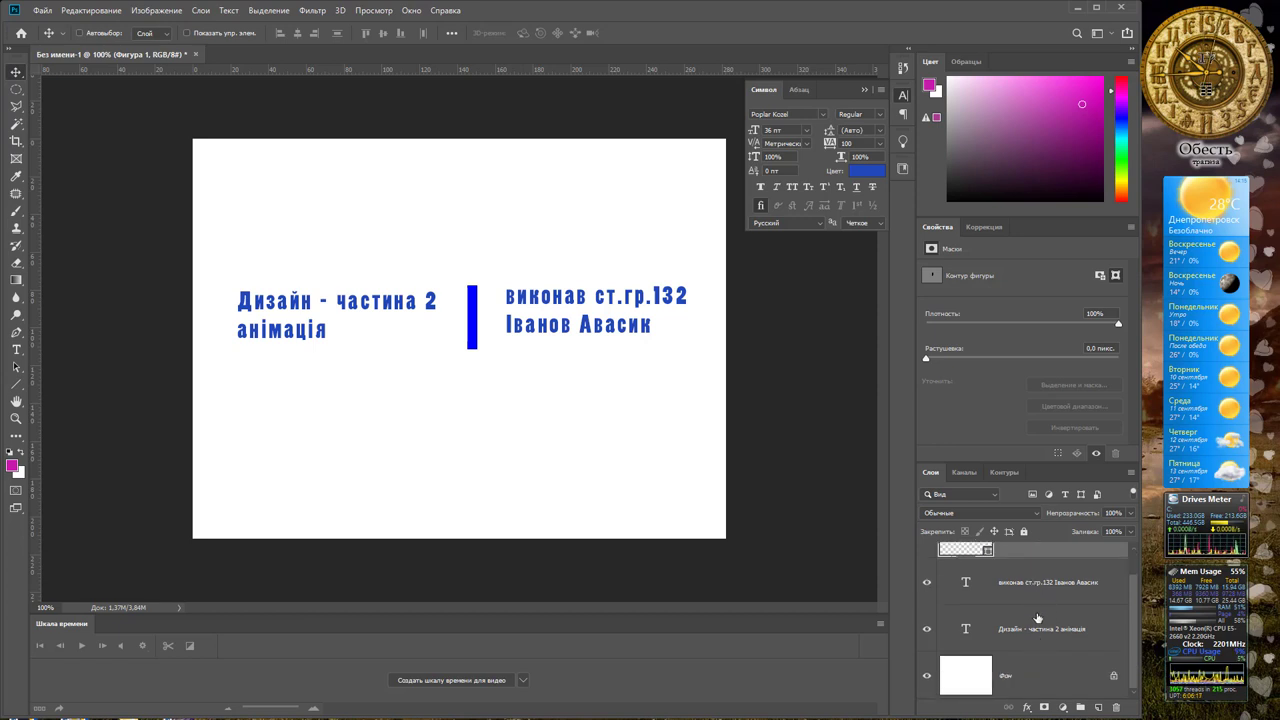
left_click(1028, 628)
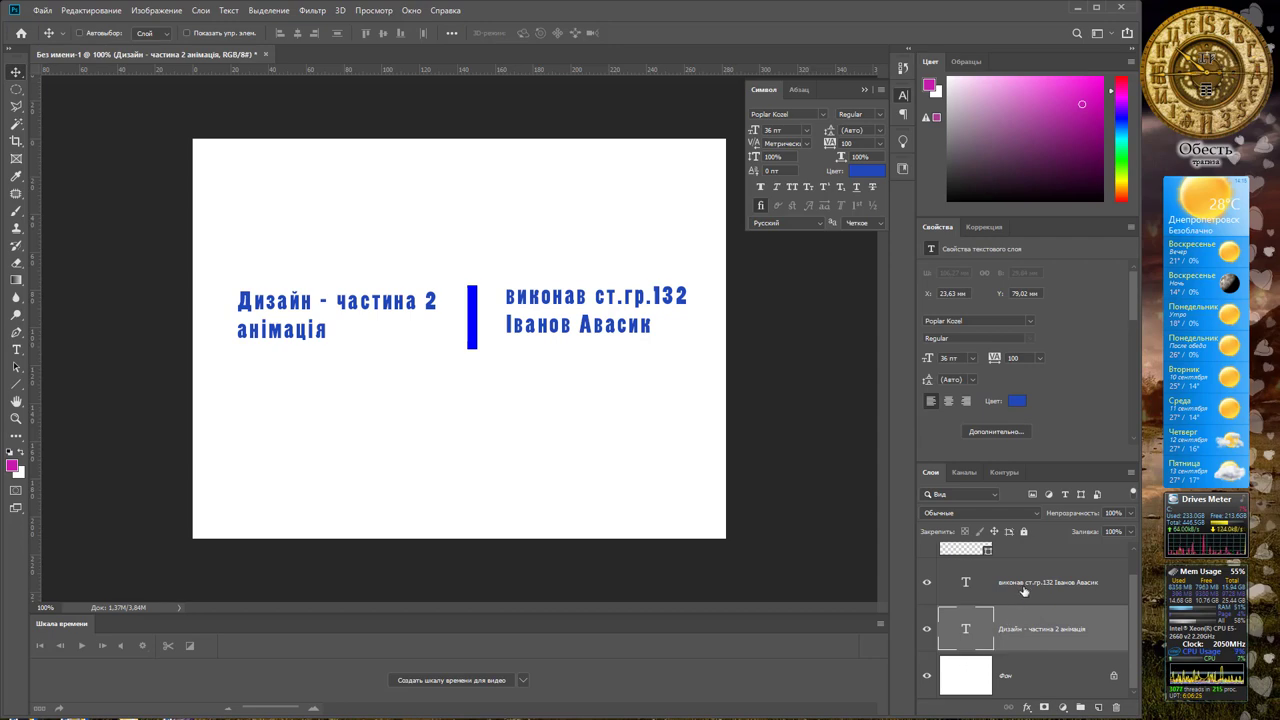
scroll(1022, 590, "up", 1)
scroll(1022, 579, "down", 1)
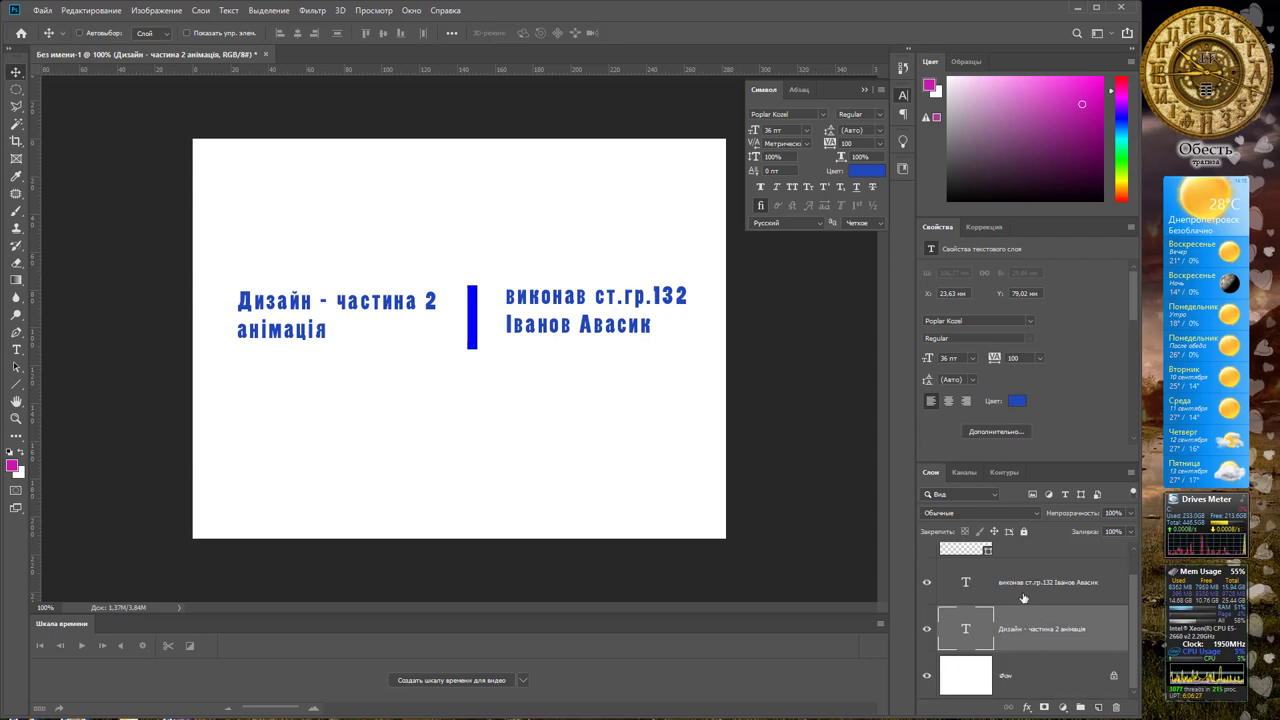
right_click(1036, 624)
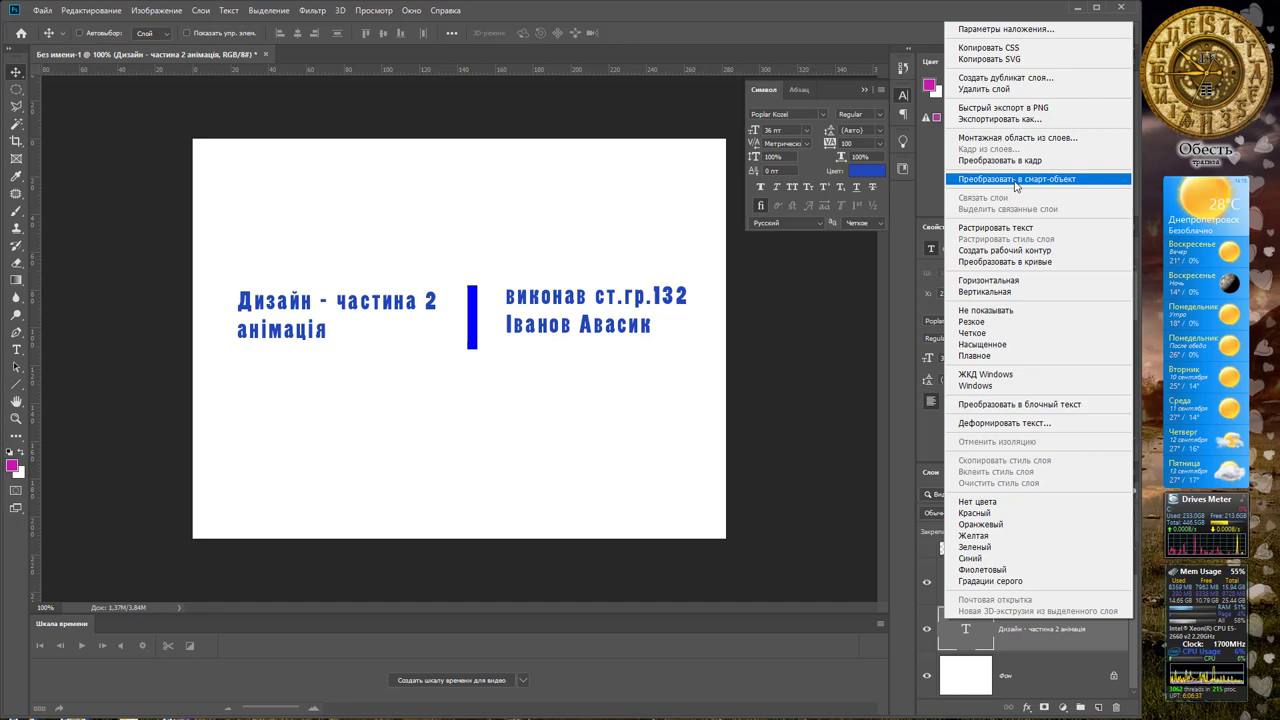
left_click(1016, 180)
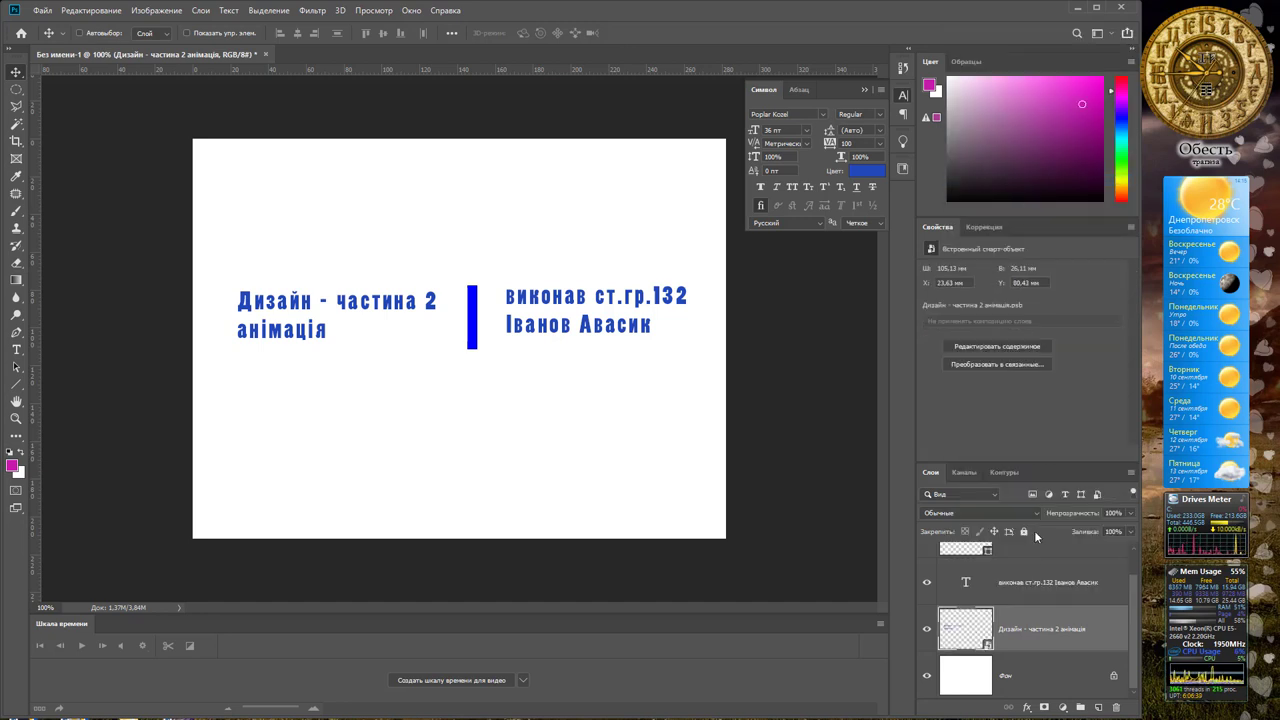
left_click(1033, 581)
right_click(1033, 581)
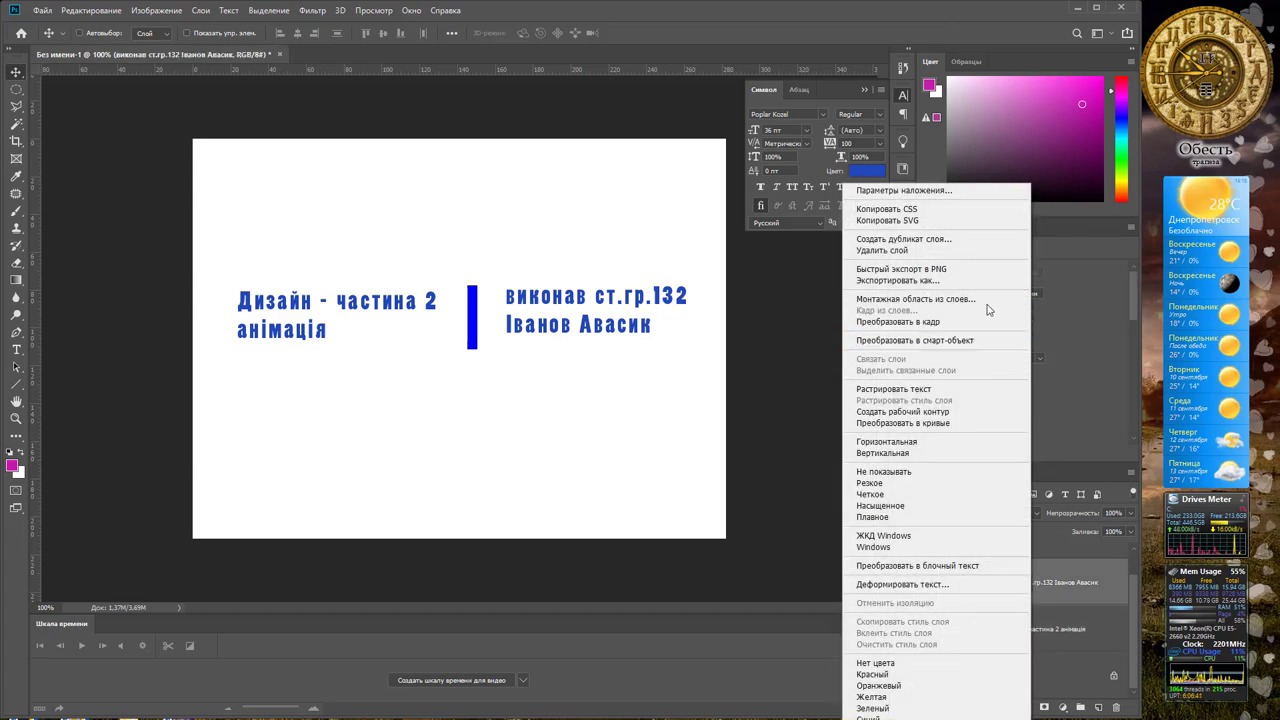
left_click(940, 340)
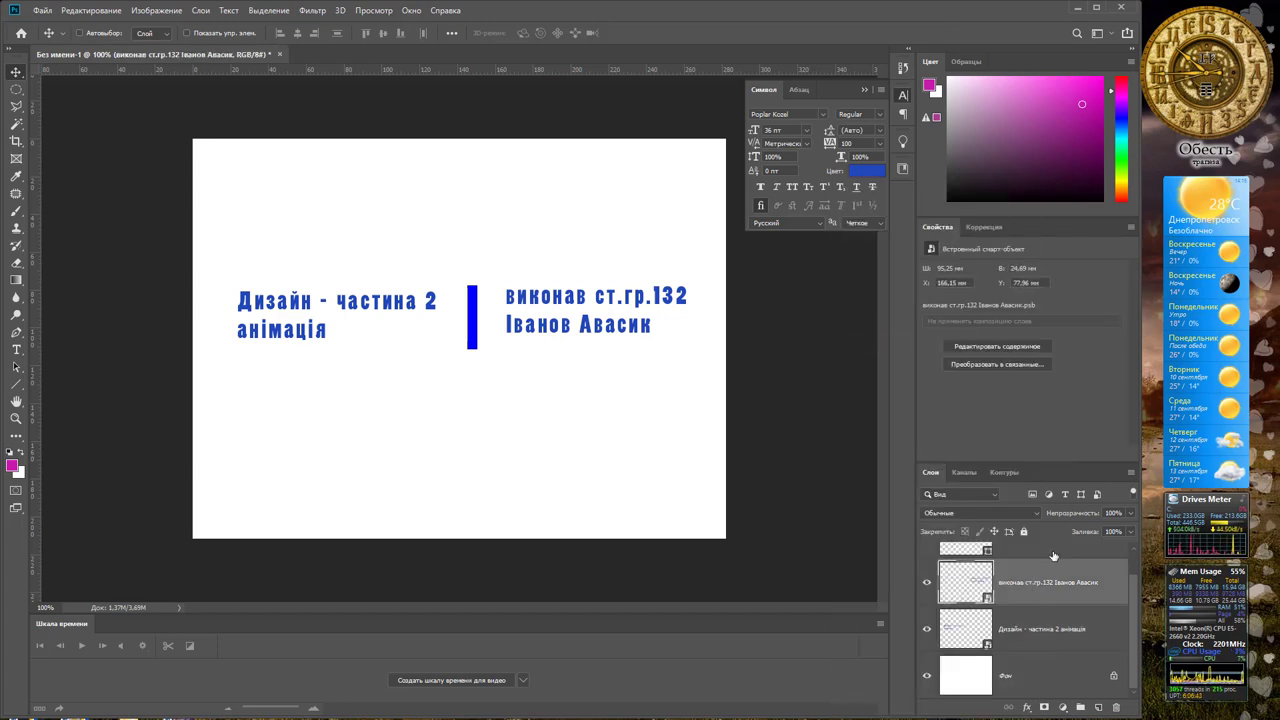
Convert the divider Фигура 1 to a smart object, then combine all three into one.
left_click(1053, 556)
right_click(1053, 556)
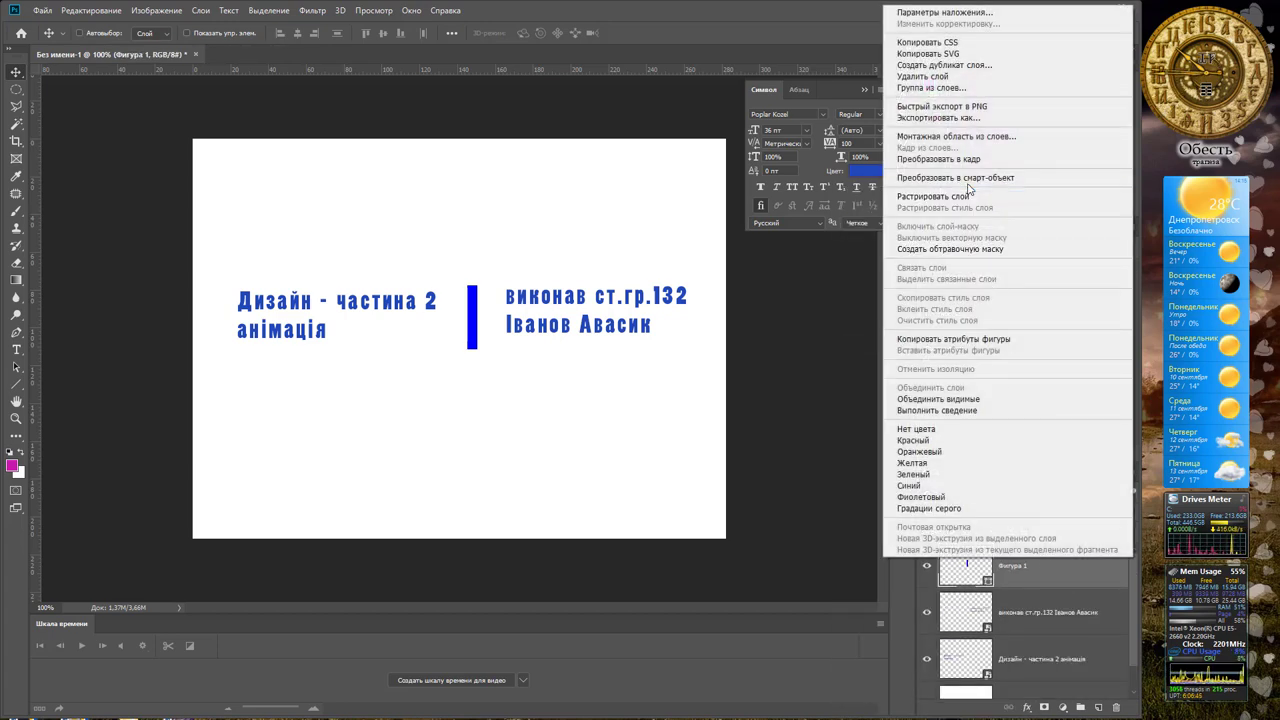
left_click(968, 180)
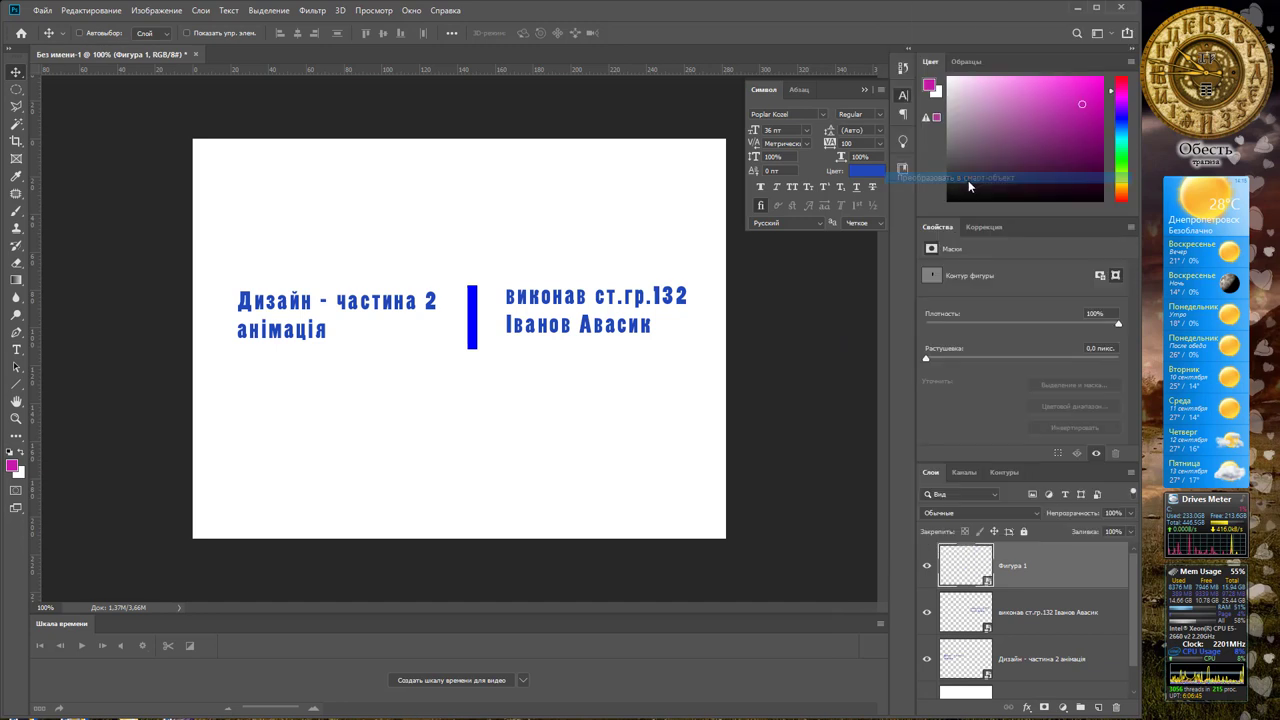
left_click(1040, 658, "shift")
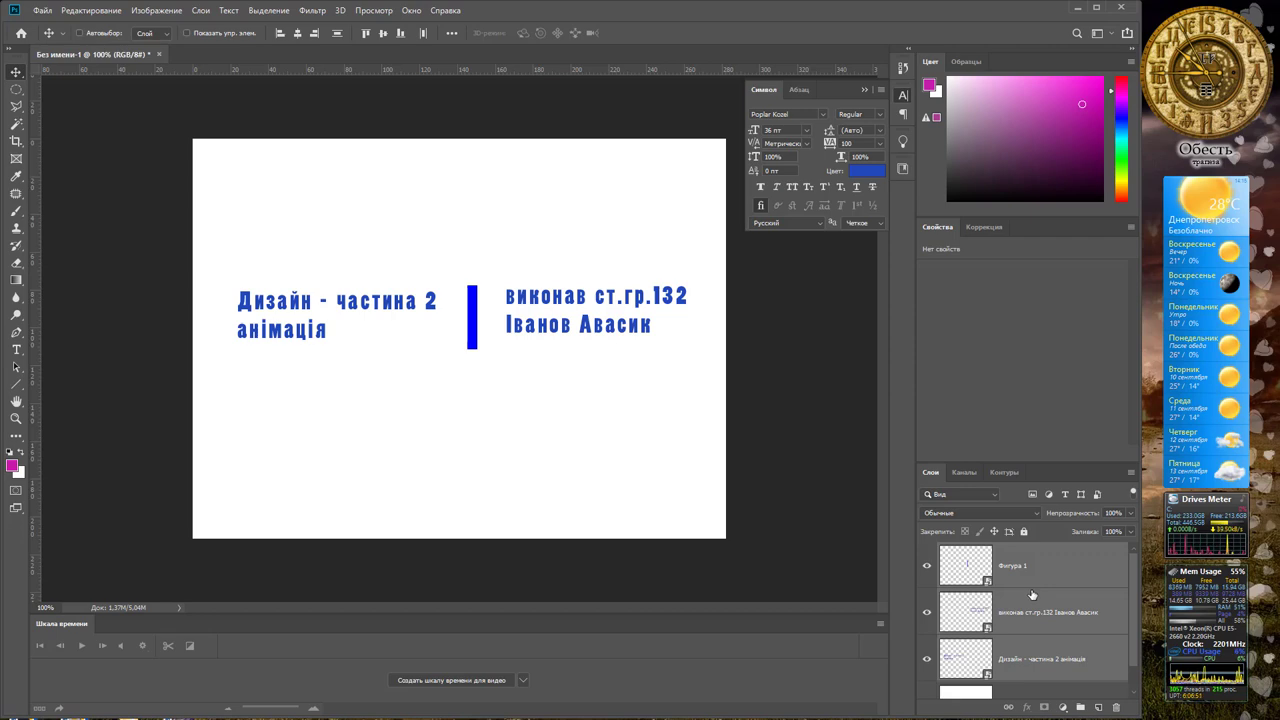
right_click(1032, 605)
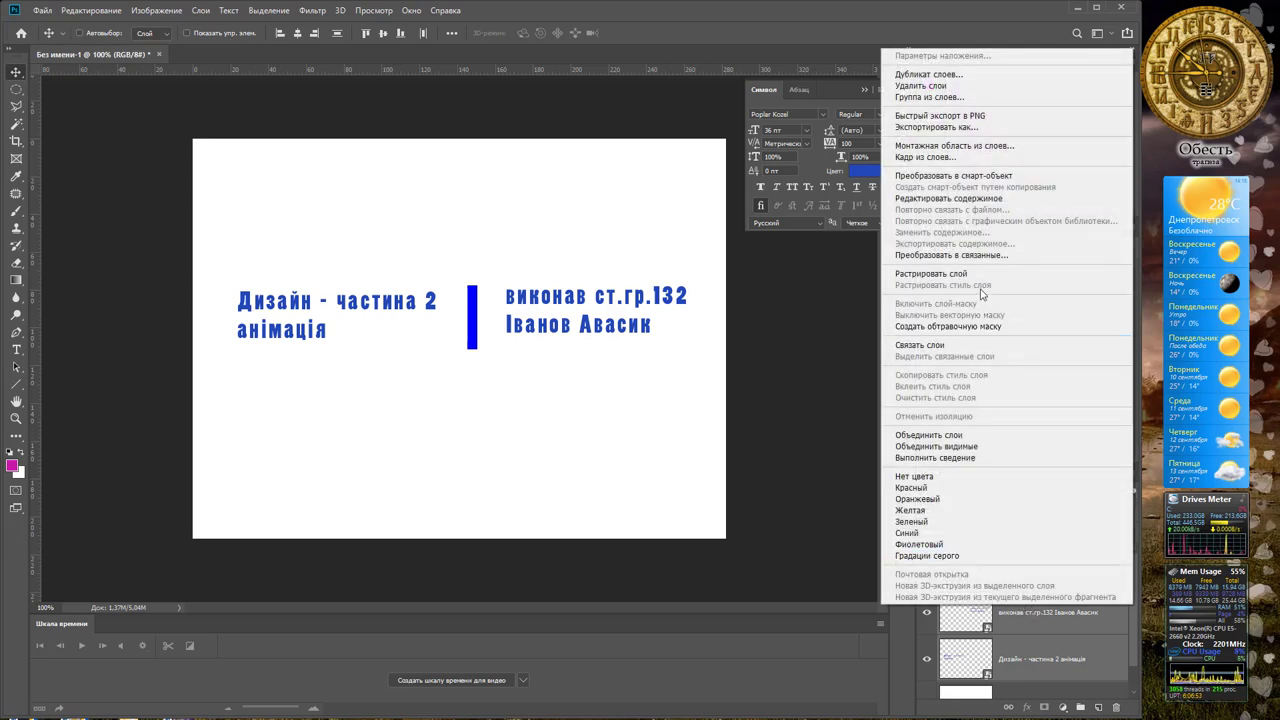
left_click(985, 176)
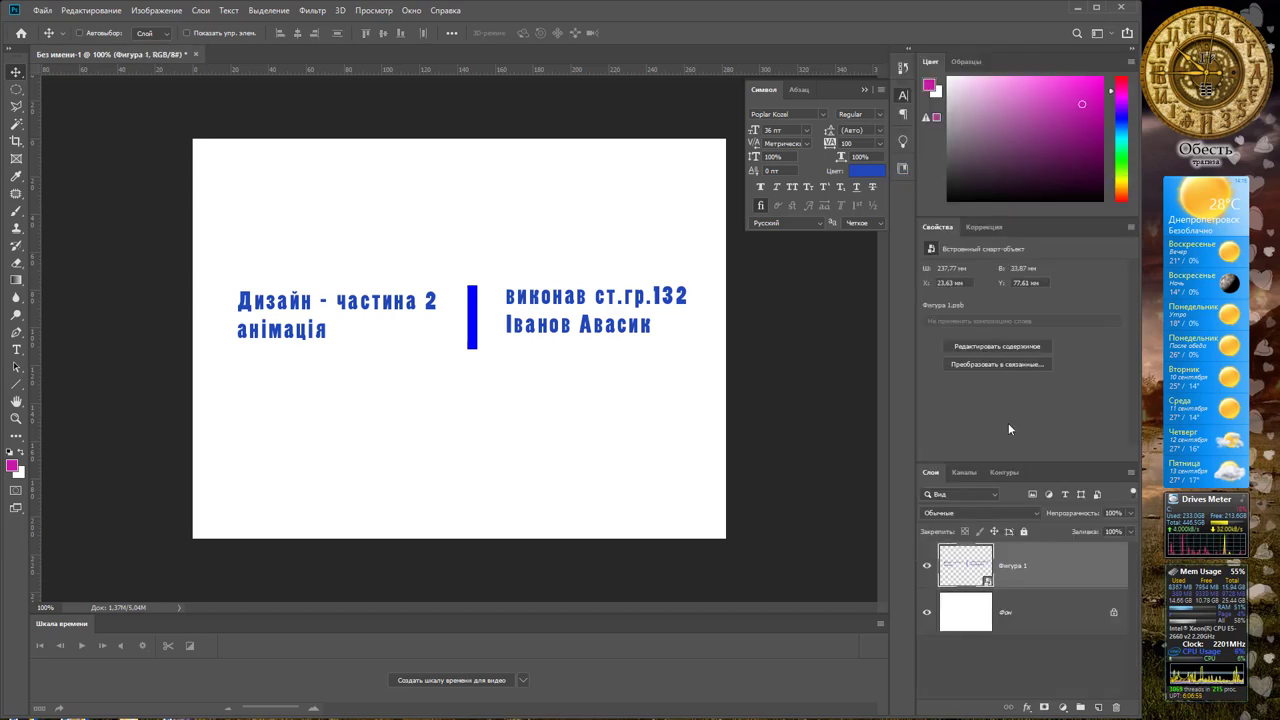
Inside the Фигура 1 smart object, align all layers on vertical centres, then open the bar's contents.
double_click(975, 566)
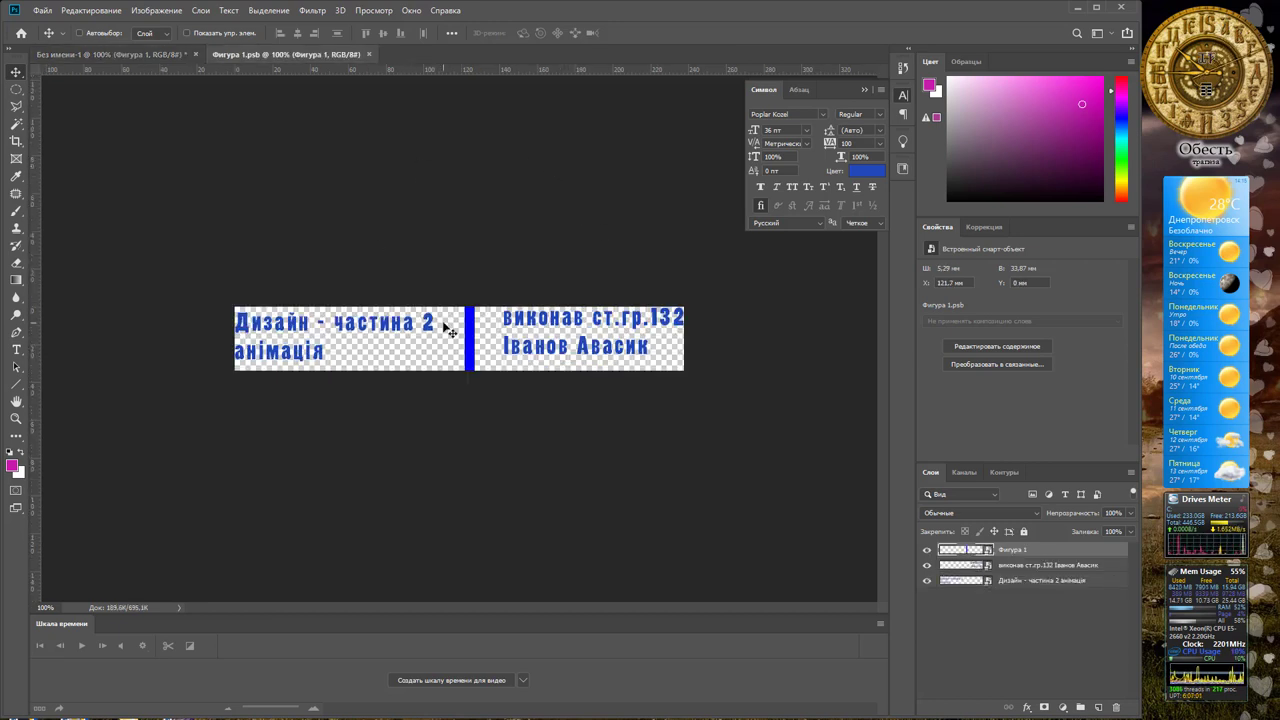
left_click(1020, 596)
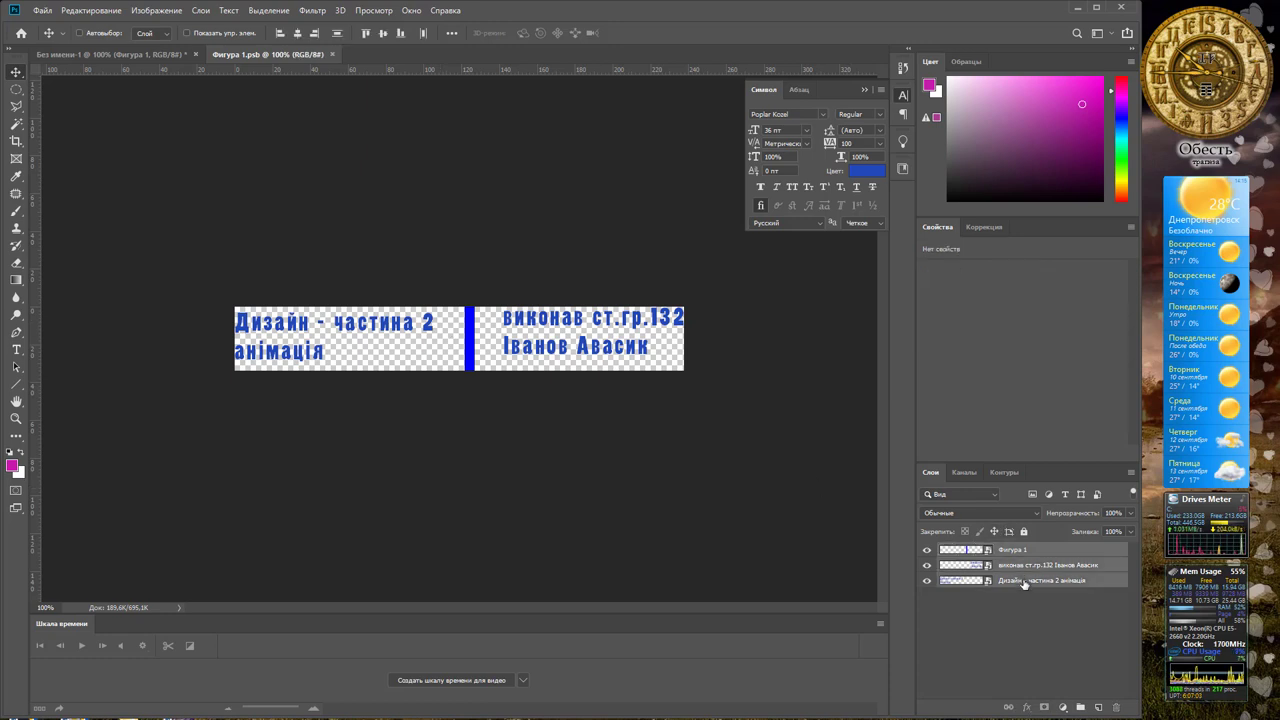
left_click(384, 35)
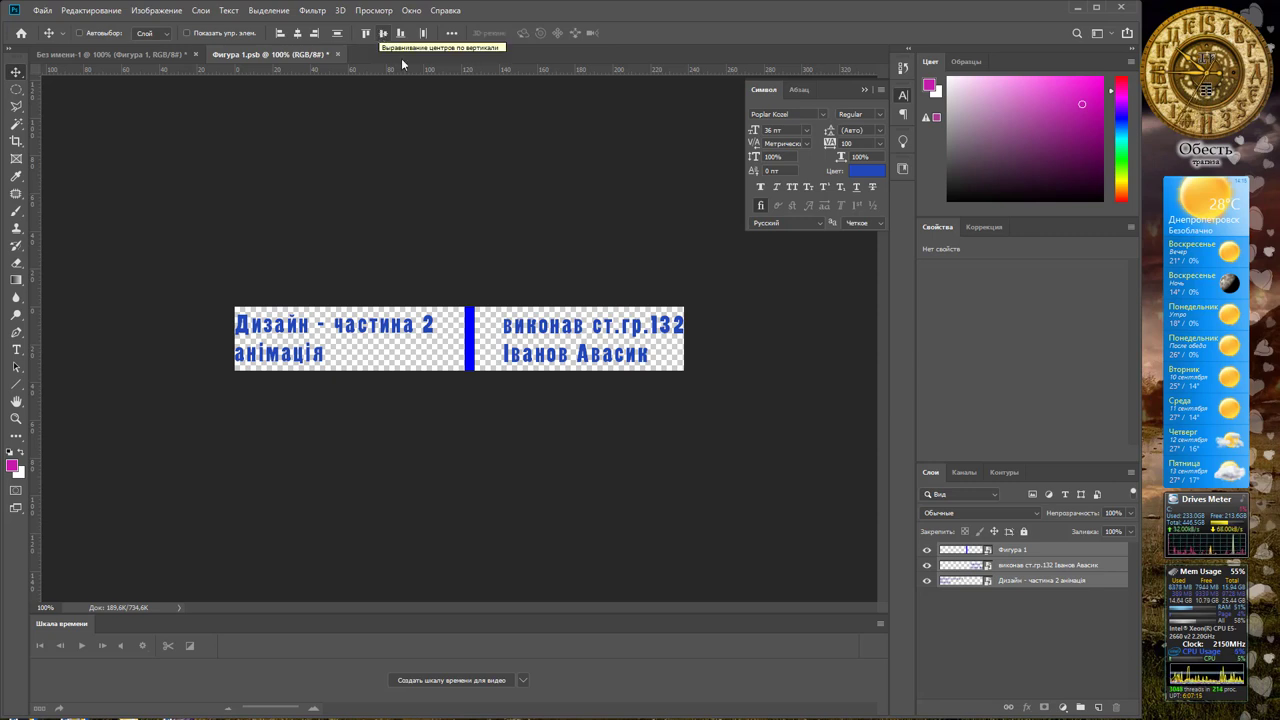
left_click(998, 584)
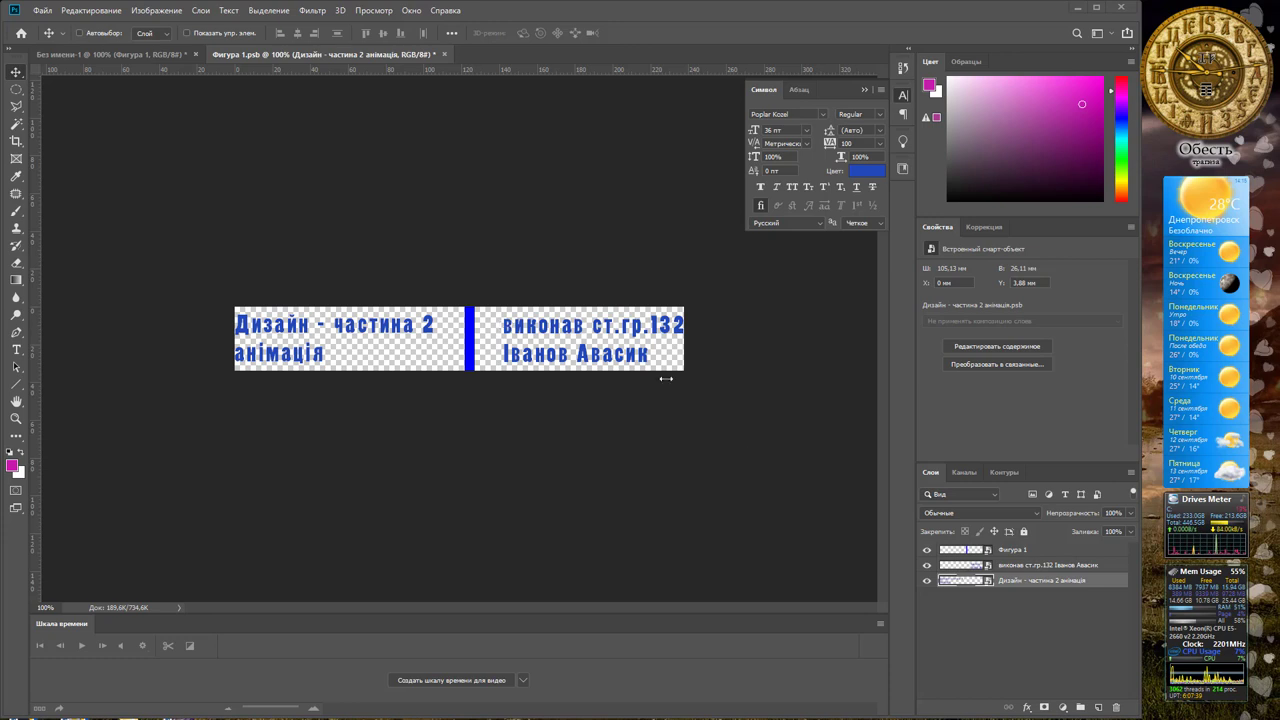
double_click(976, 551)
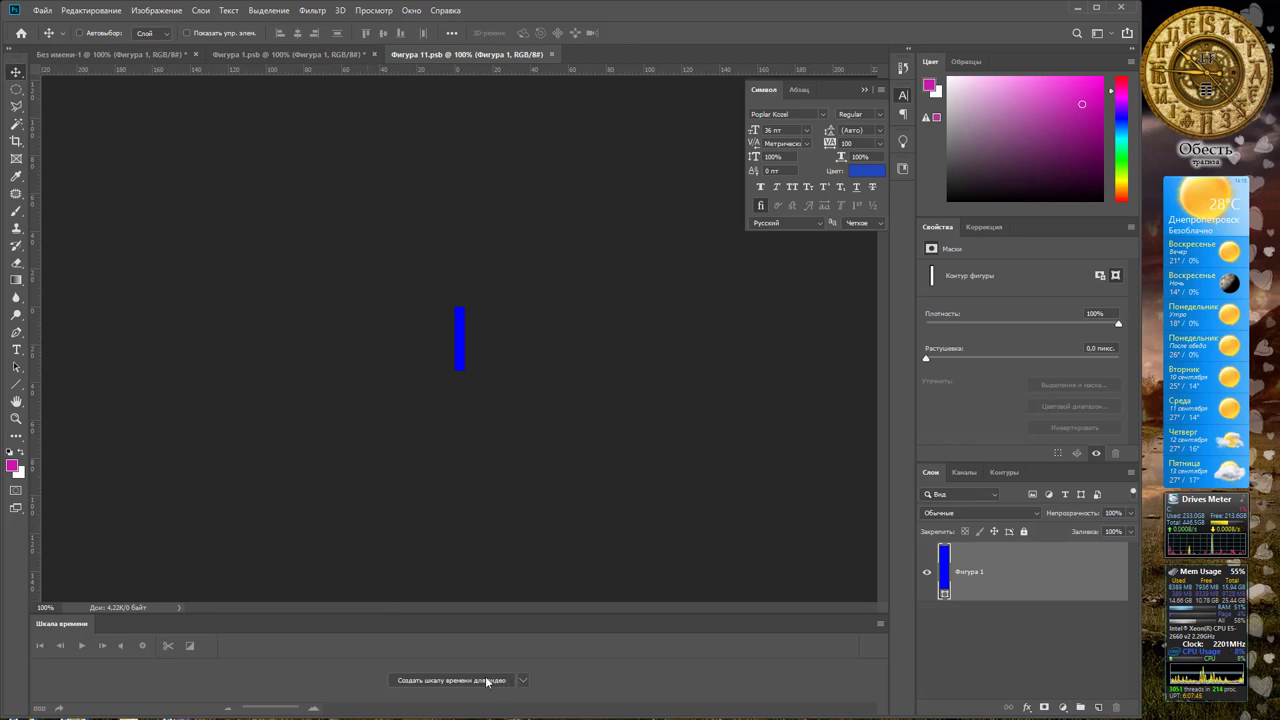
Create a video timeline for the Фигура 1 bar layer and trim its clip to 03:00.
left_click(522, 680)
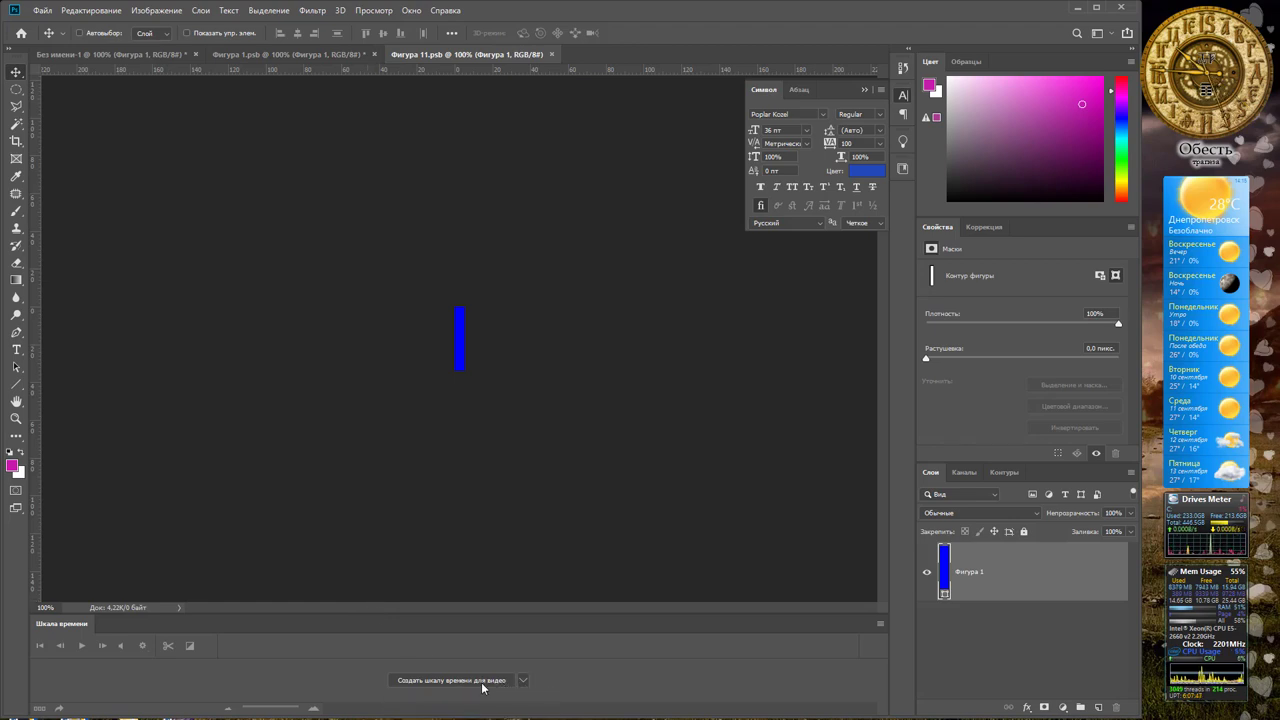
left_click(483, 682)
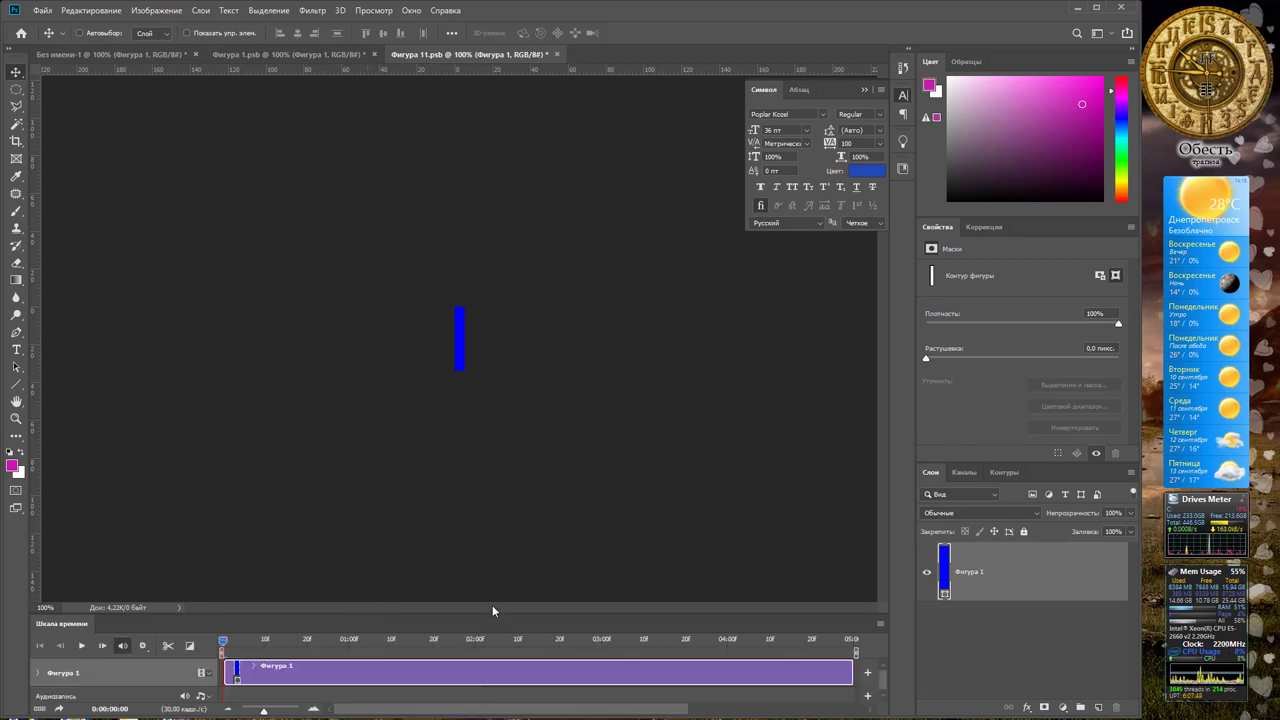
left_click_drag(494, 618, 488, 534)
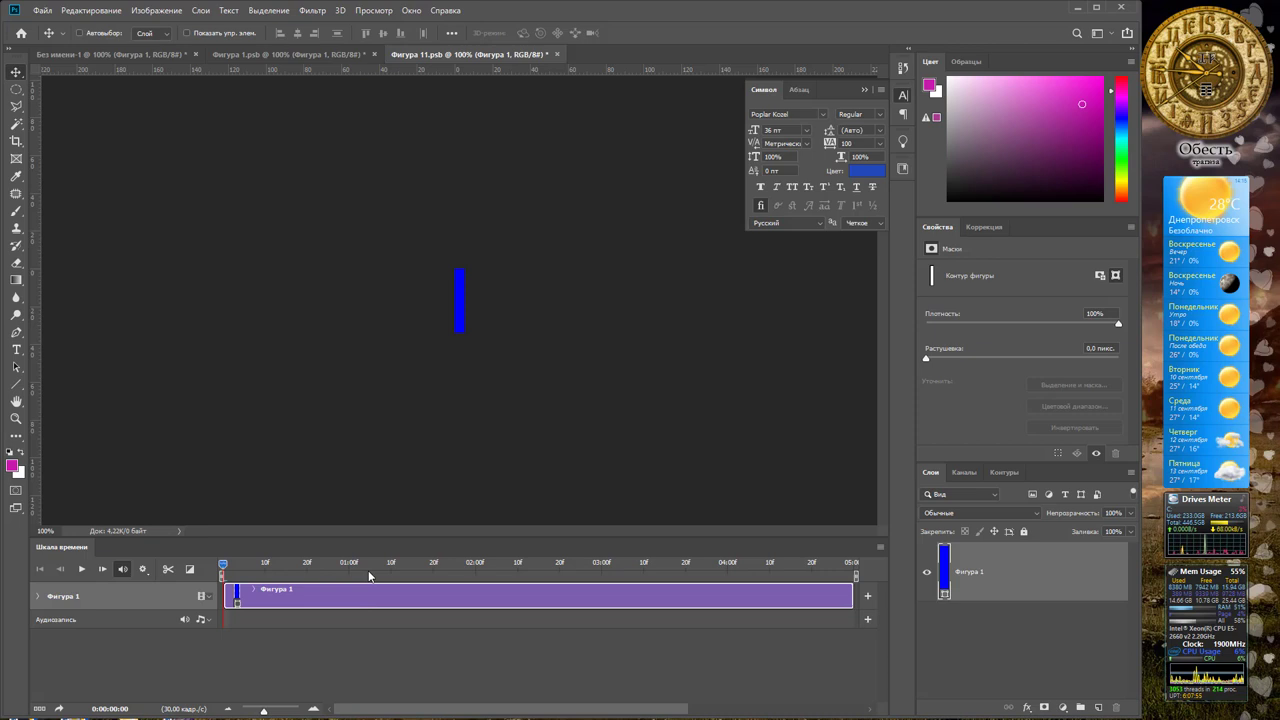
left_click(44, 598)
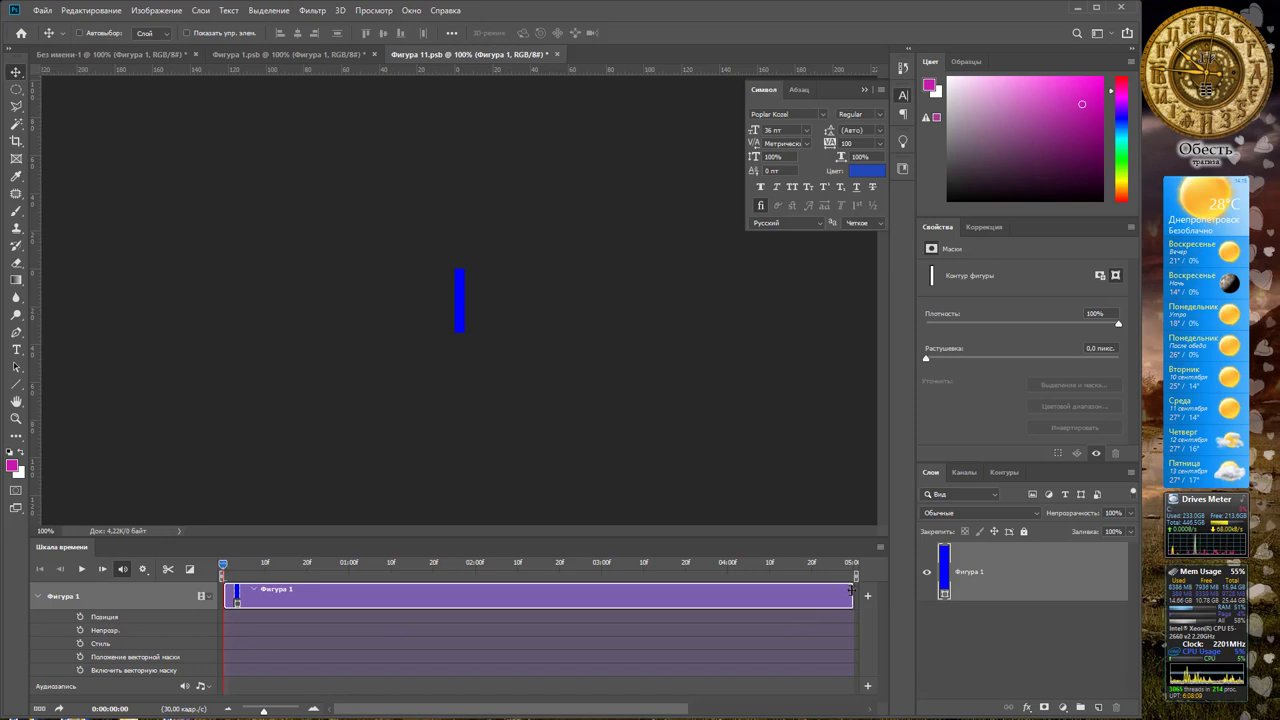
left_click_drag(851, 595, 605, 592)
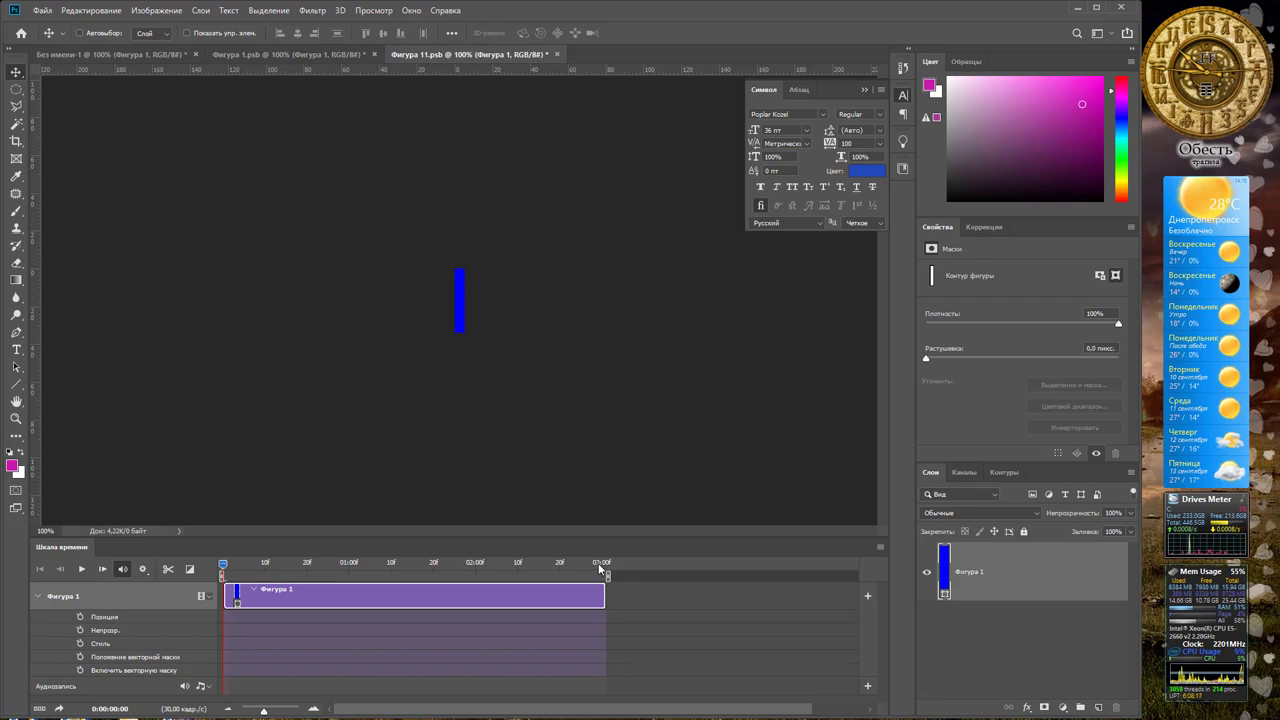
Convert the blue bar layer to a smart object and set the playhead to frame 20.
key("ctrl+0")
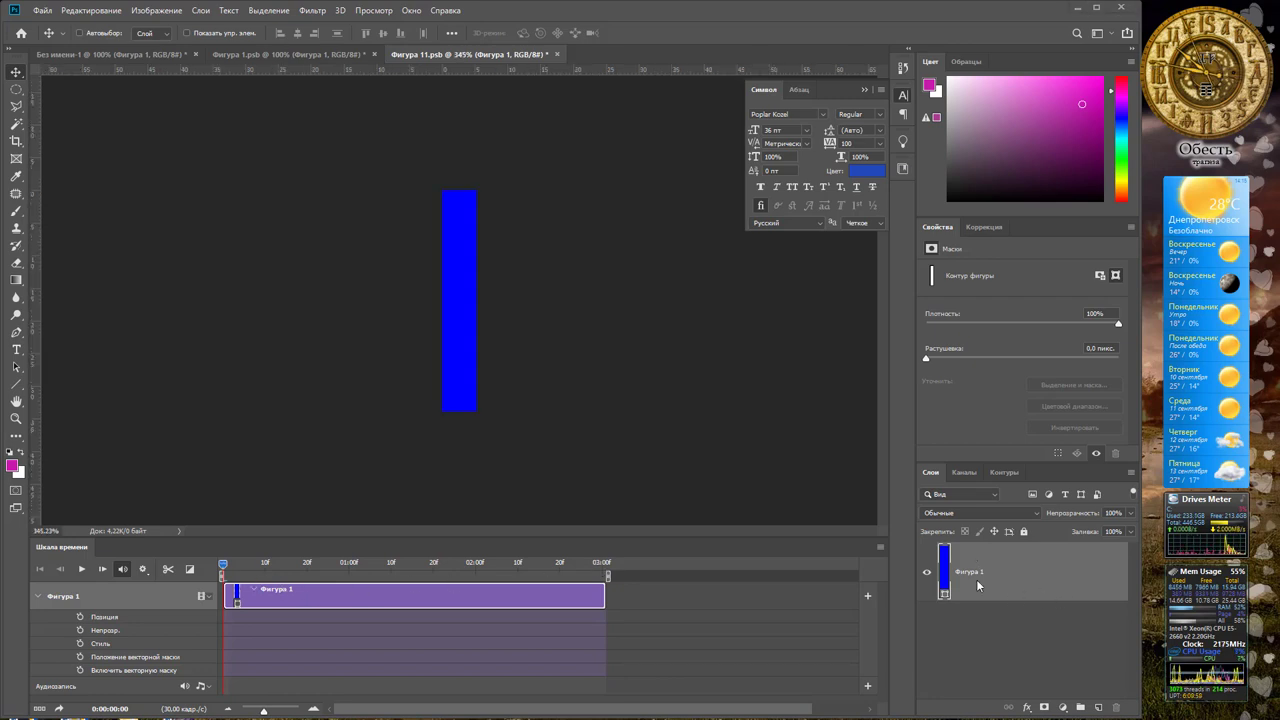
right_click(1006, 565)
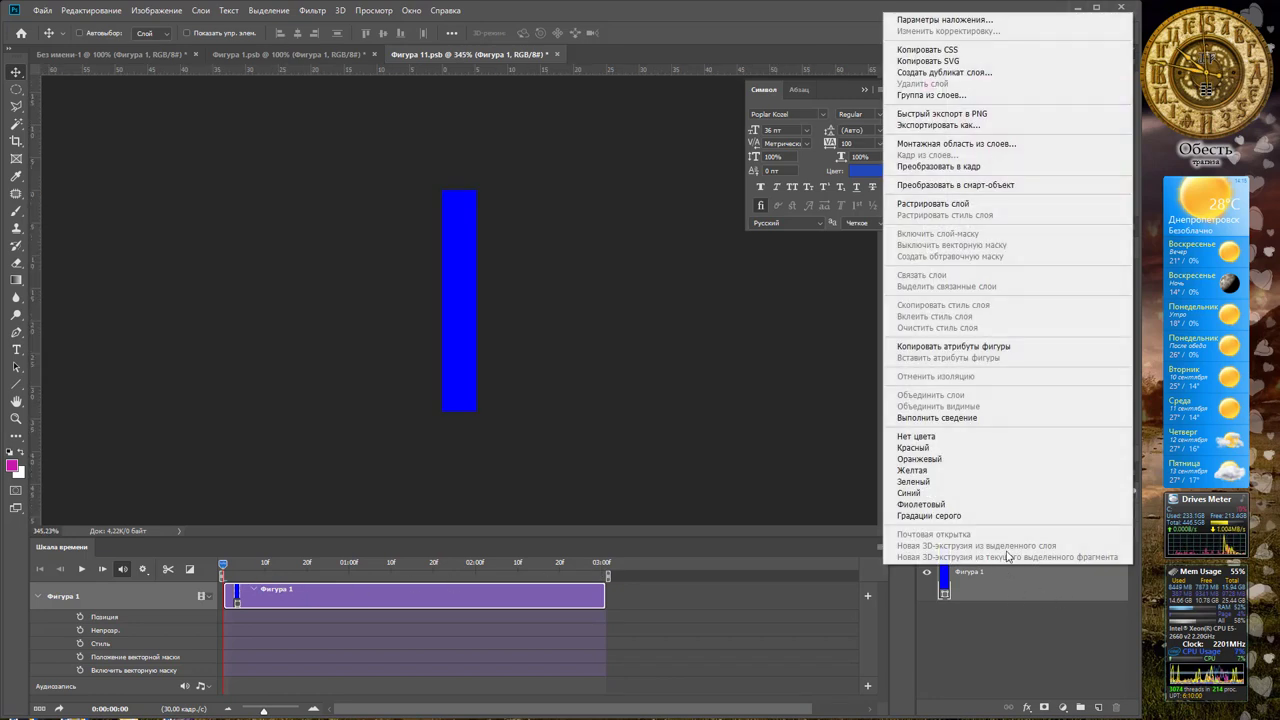
left_click(977, 188)
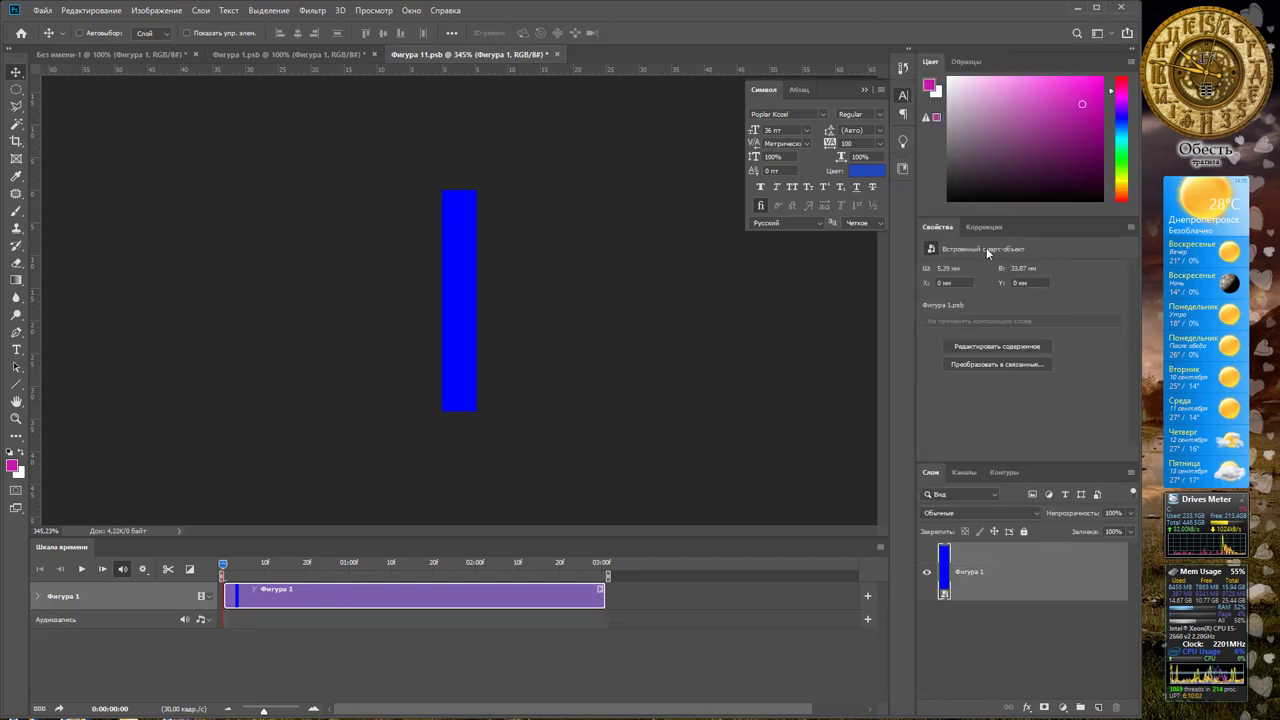
left_click(39, 596)
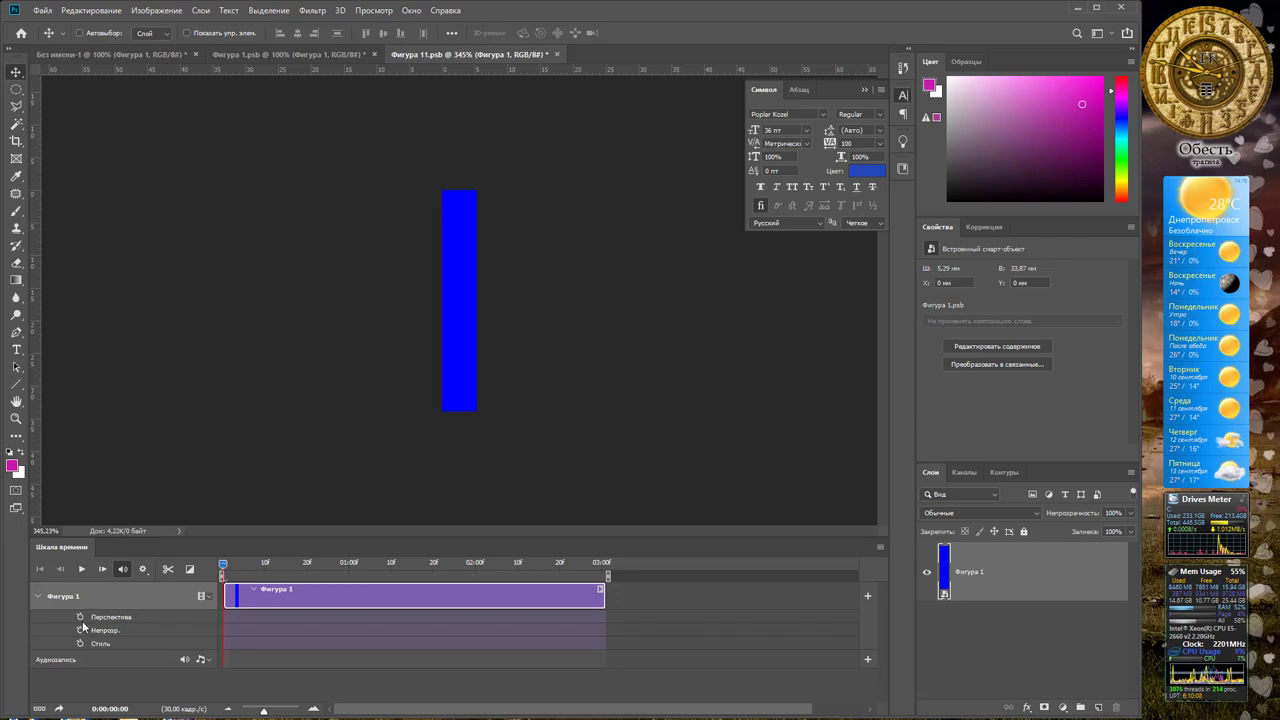
left_click_drag(223, 568, 307, 567)
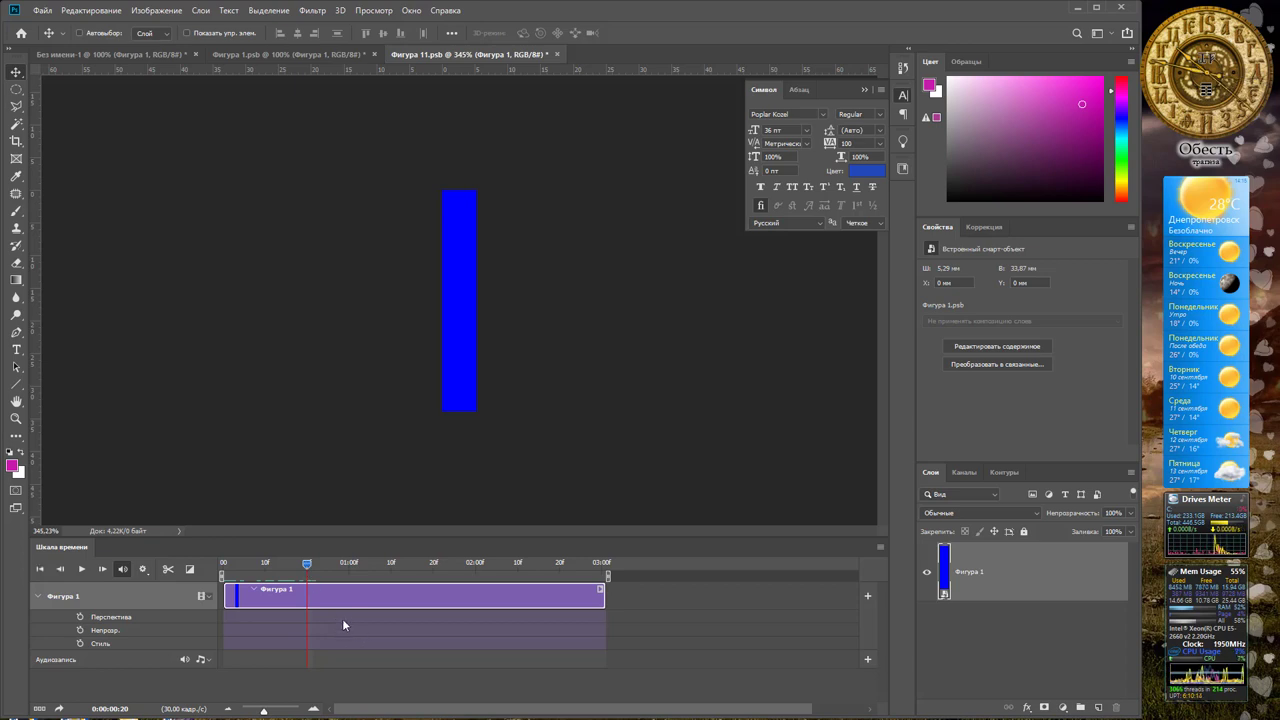
Add a Перспектива keyframe at frame 20, then shrink the bar to about 15% at frame 0.
left_click(81, 617)
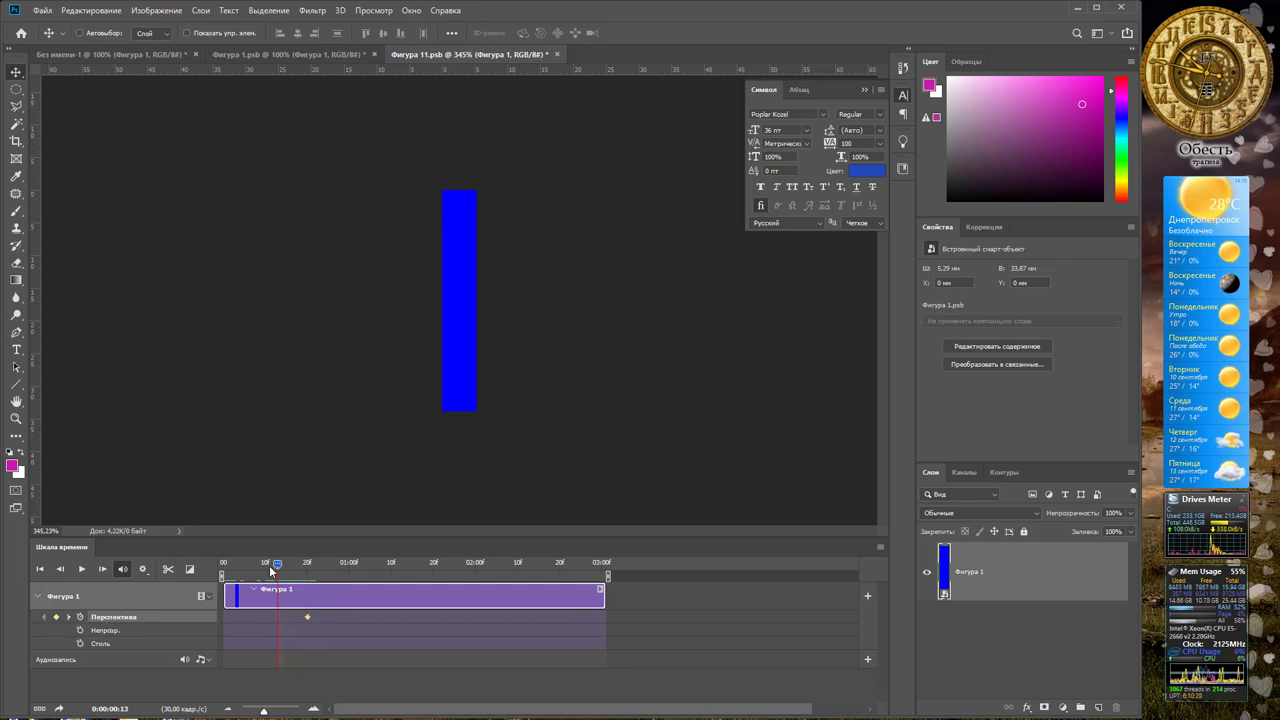
left_click_drag(270, 569, 207, 571)
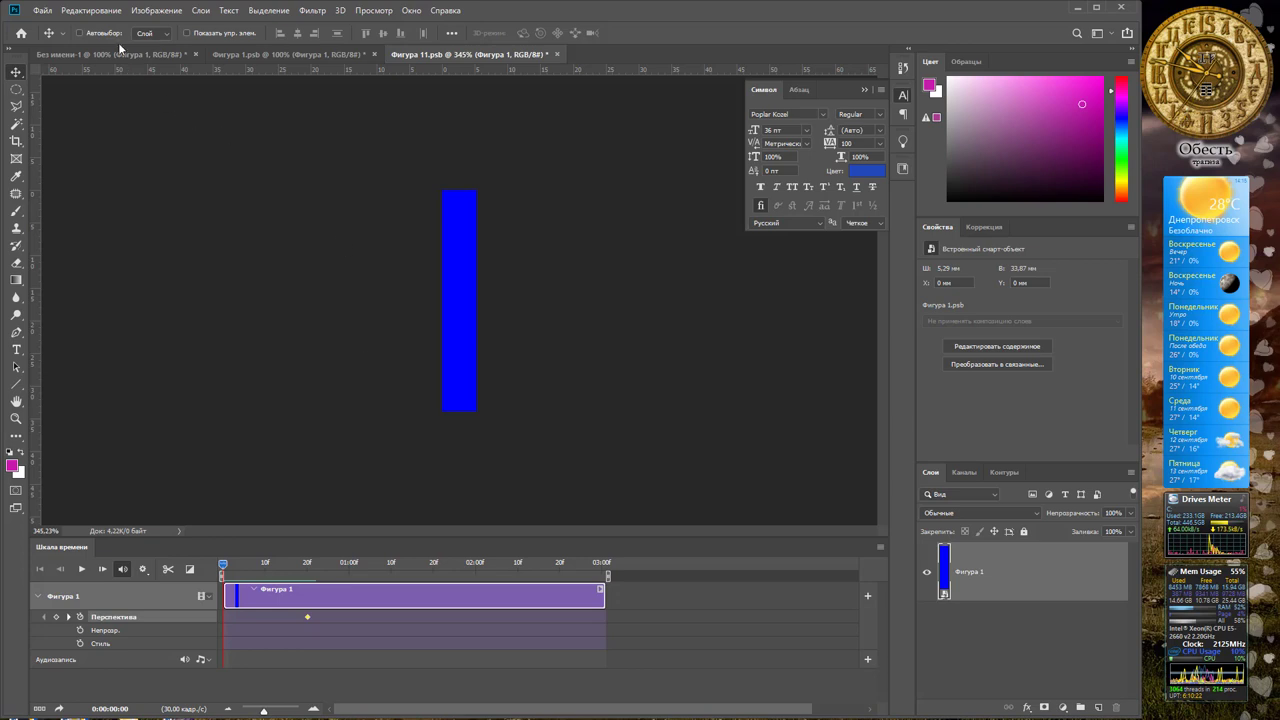
left_click(100, 12)
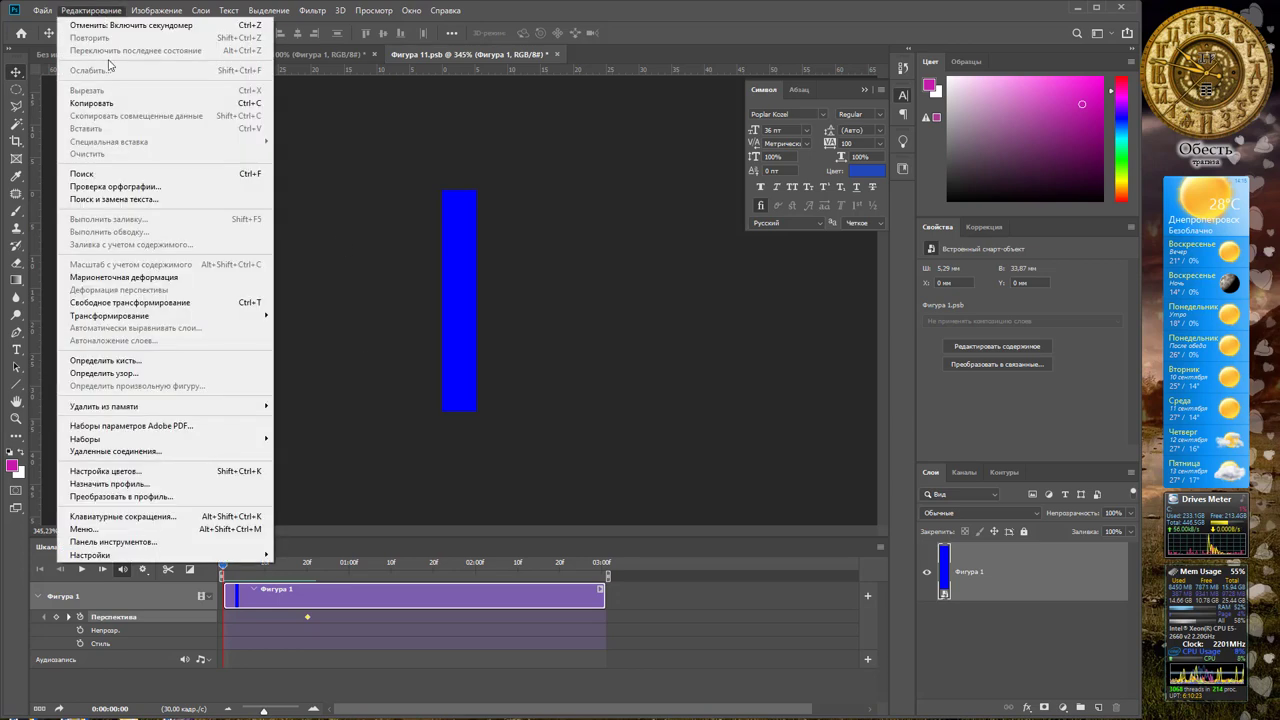
left_click(152, 302)
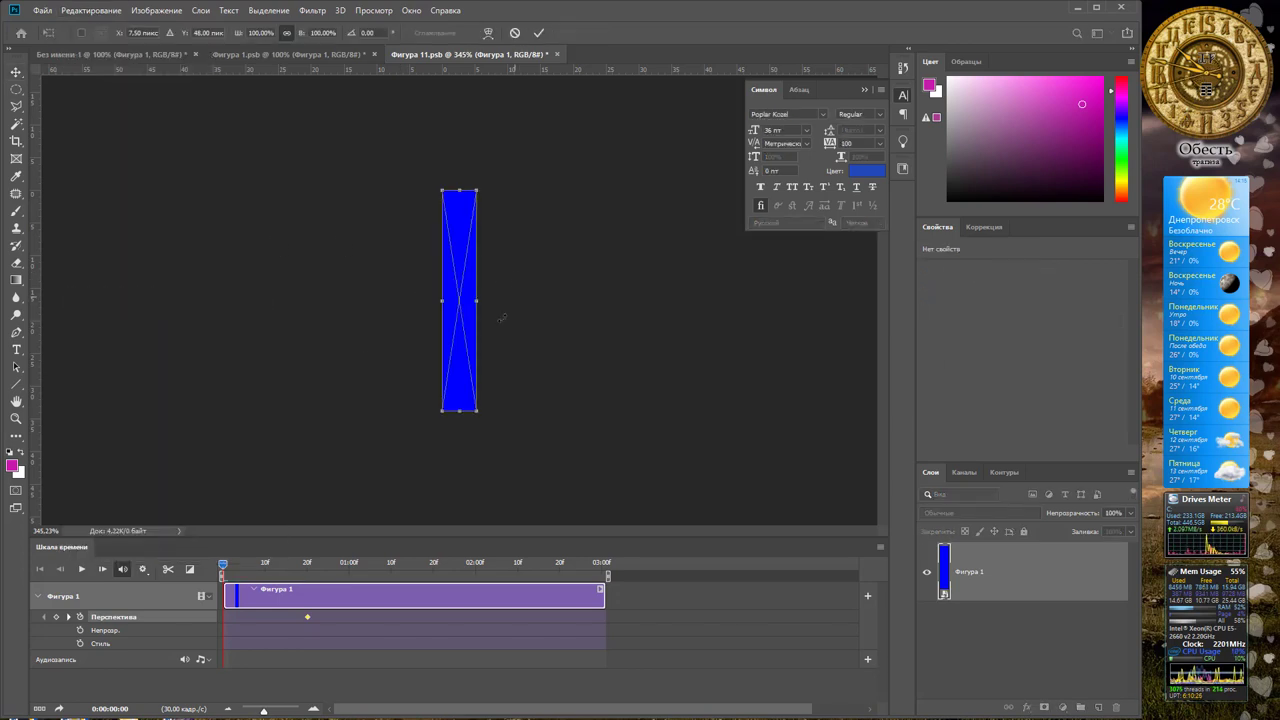
left_click_drag(460, 411, 458, 331)
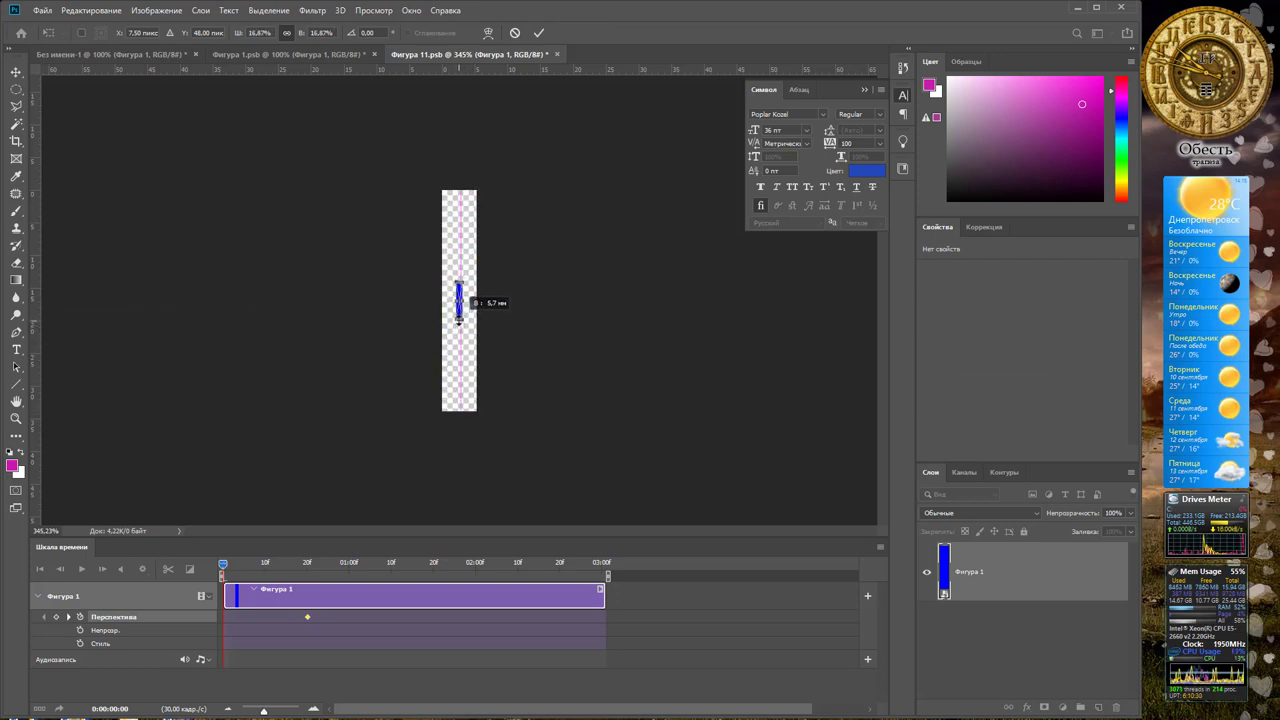
left_click_drag(458, 331, 459, 318)
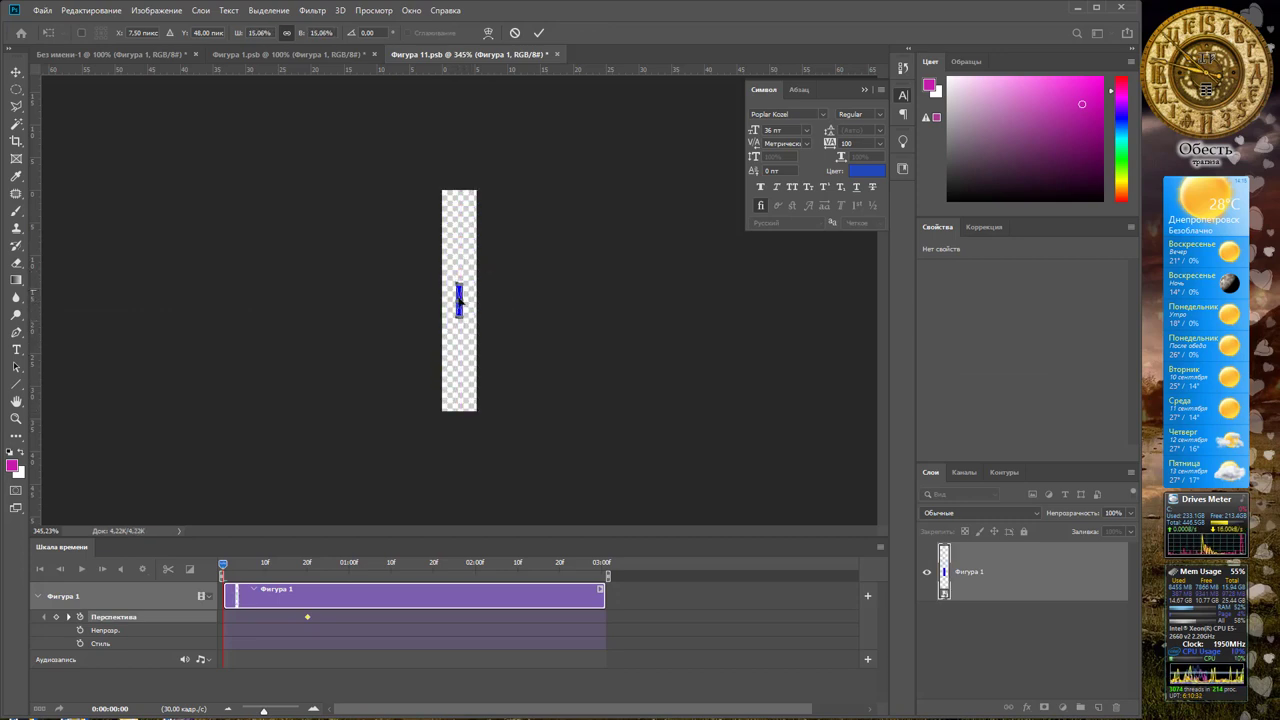
key("Return")
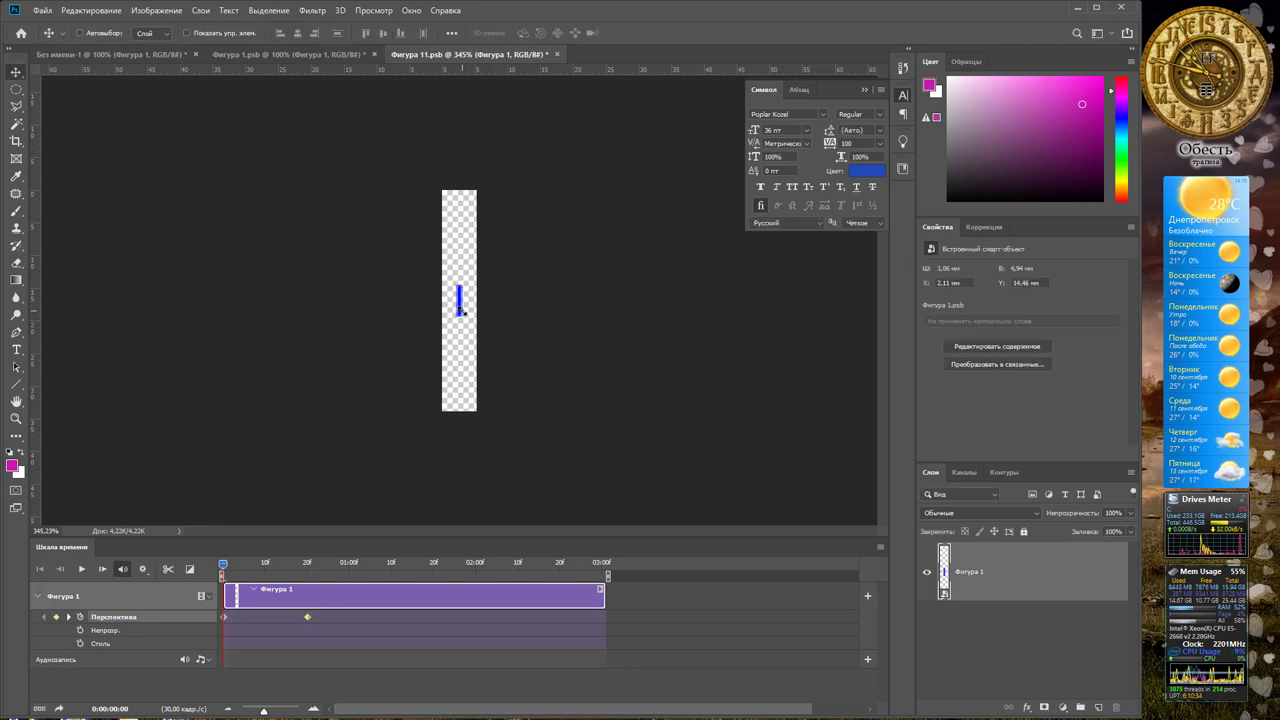
Add a full-size Перспектива keyframe at 2:10.
mouse_move(224, 561)
left_mouse_down()
mouse_move(304, 580)
mouse_move(223, 575)
mouse_move(289, 566)
mouse_move(493, 587)
mouse_move(601, 568)
mouse_move(517, 563)
left_mouse_up()
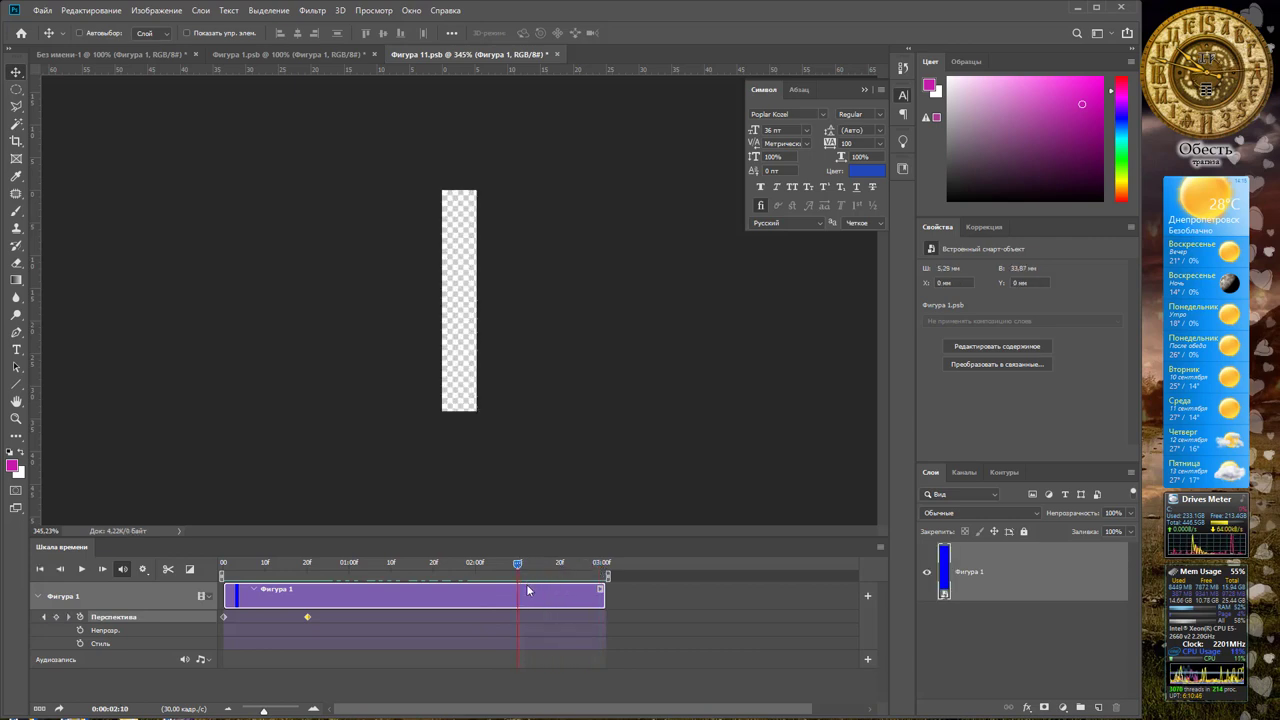
left_click_drag(517, 564, 517, 565)
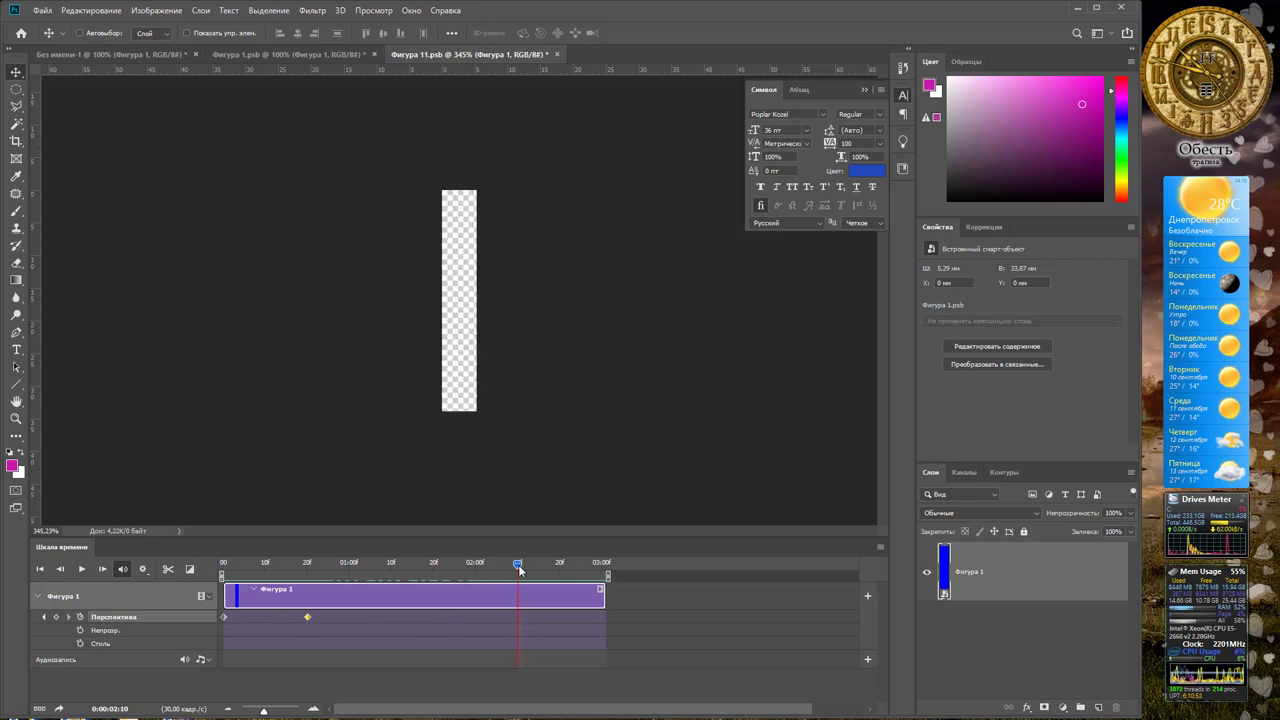
left_click_drag(520, 563, 519, 570)
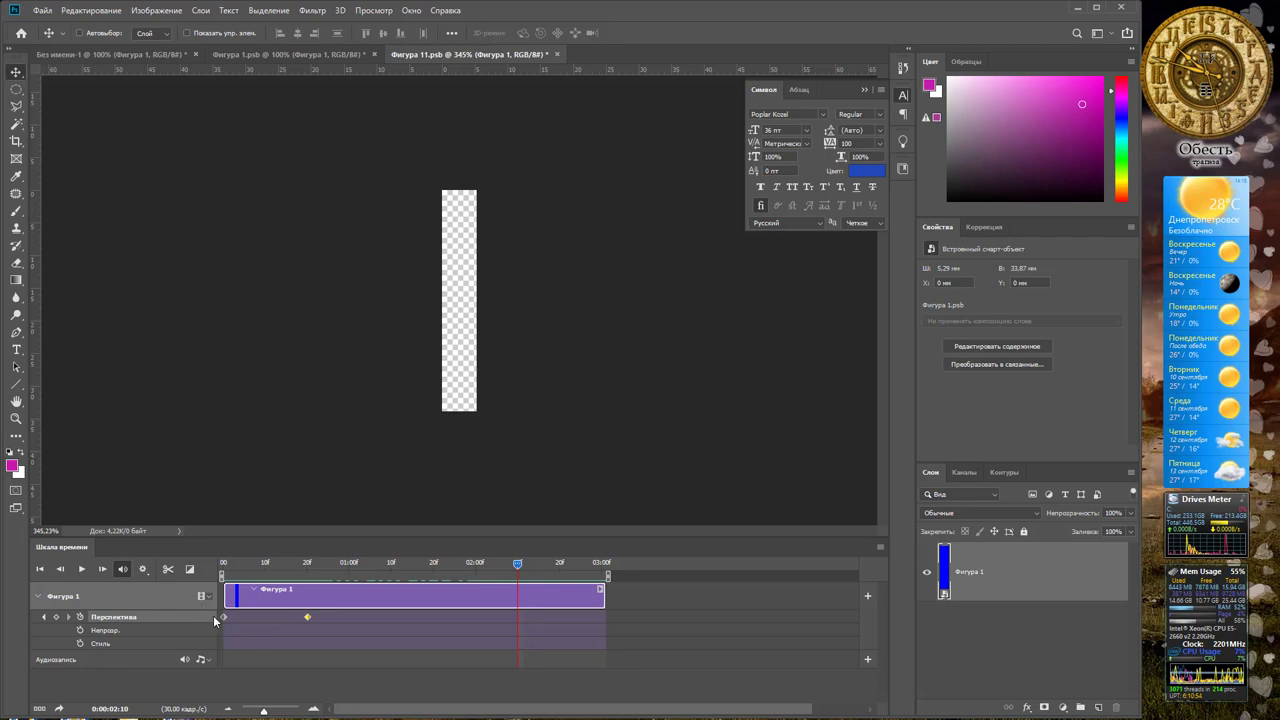
left_click(57, 618)
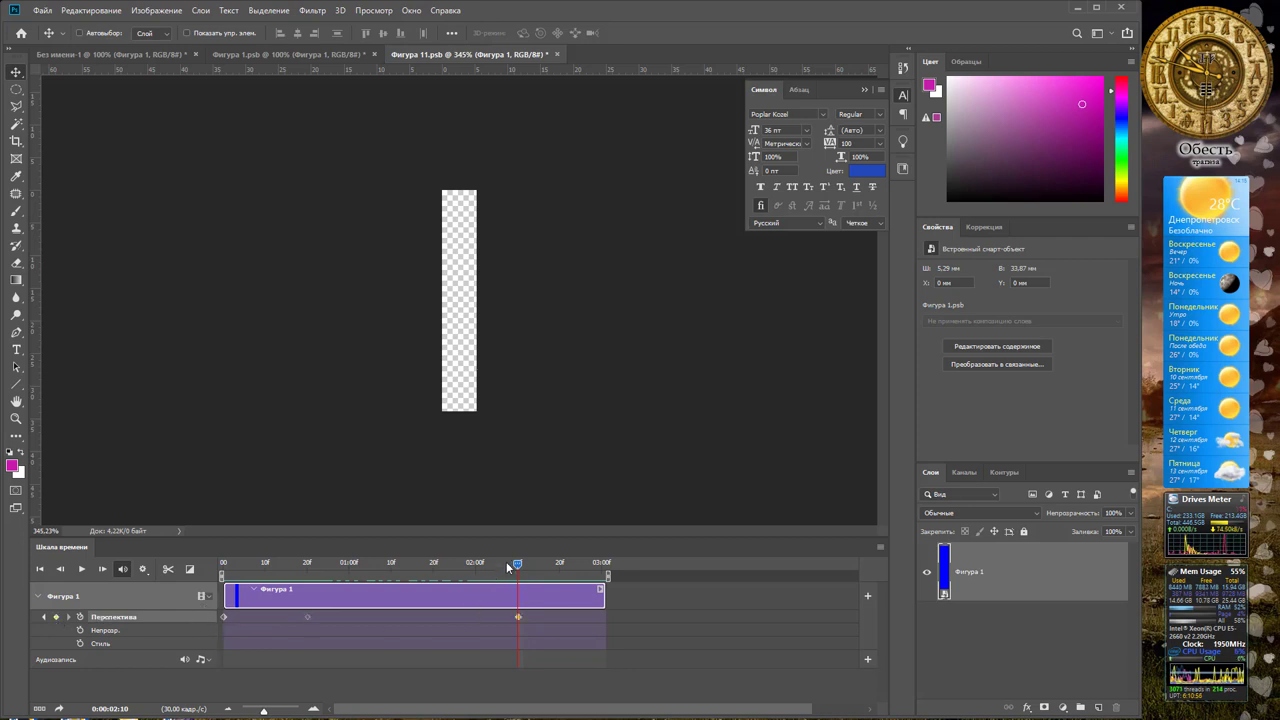
Copy the shrunk starting keyframe and paste it at the 03:00 clip end.
left_click_drag(517, 561, 612, 580)
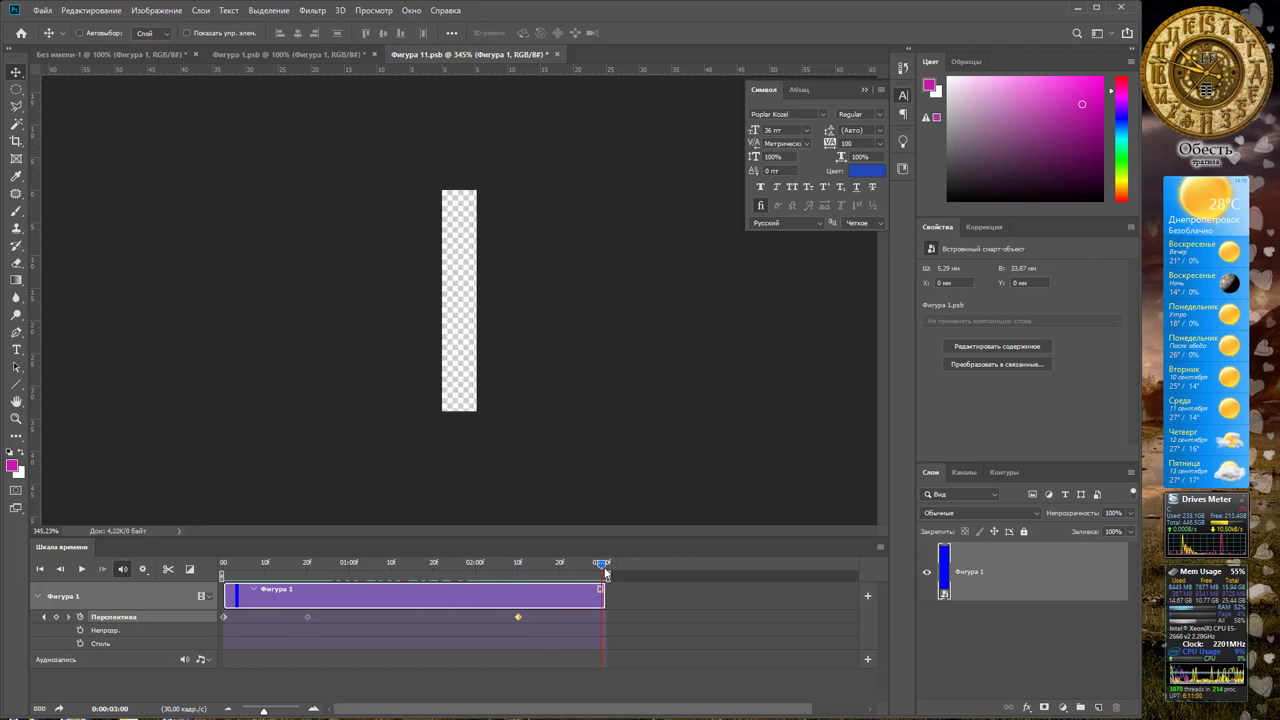
left_click_drag(604, 570, 600, 566)
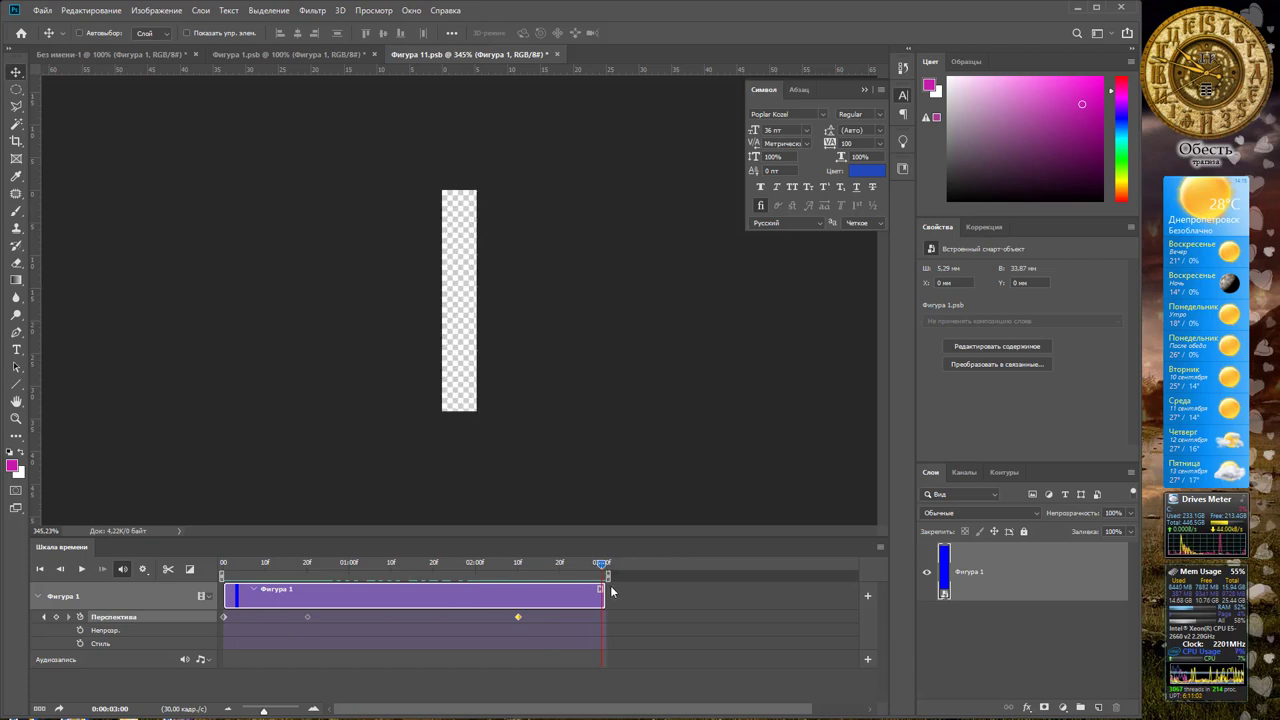
right_click(223, 615)
left_click(267, 640)
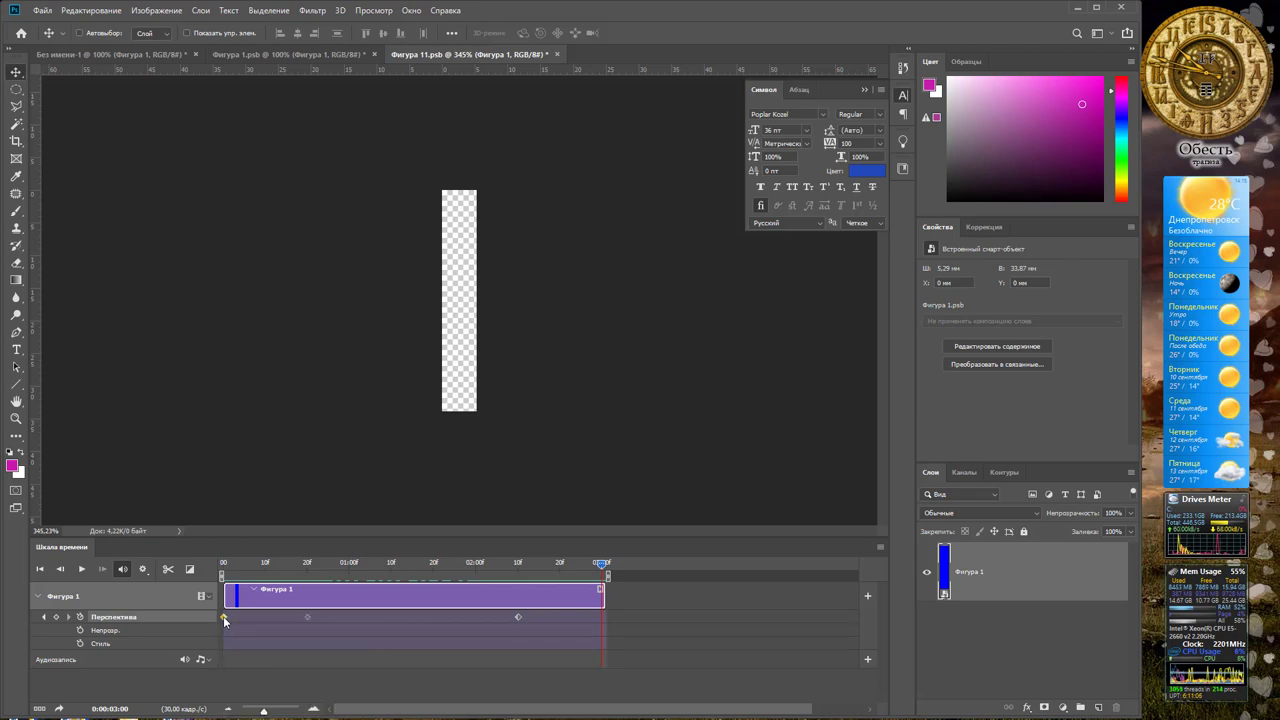
right_click(223, 616)
left_click(264, 649)
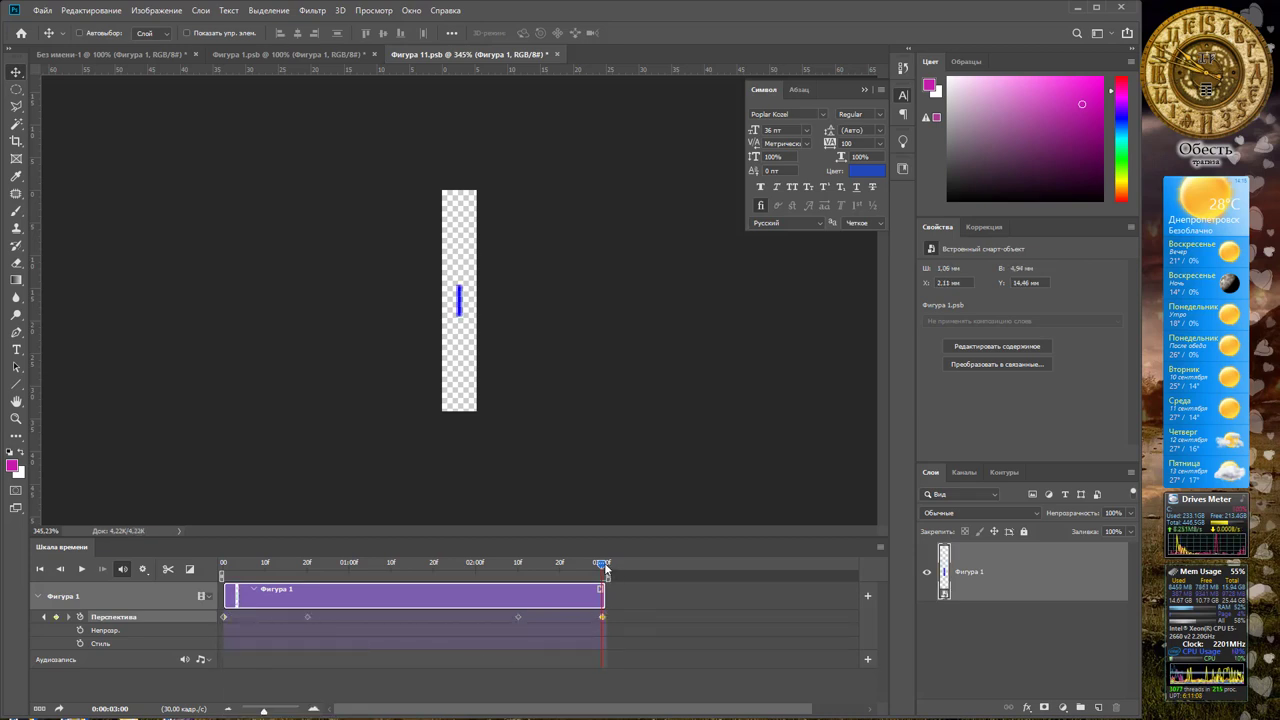
Preview the bar animation from the start, then close Фигура 11.psb.
left_click_drag(601, 564, 206, 569)
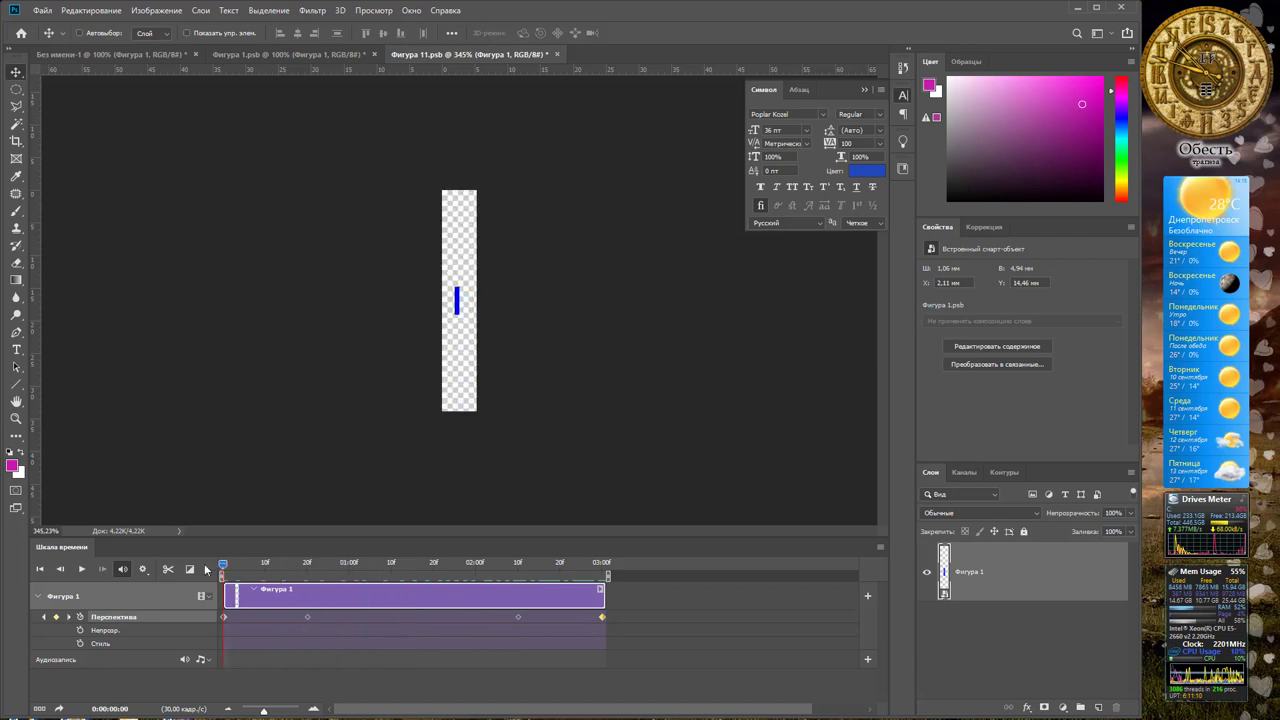
key("space")
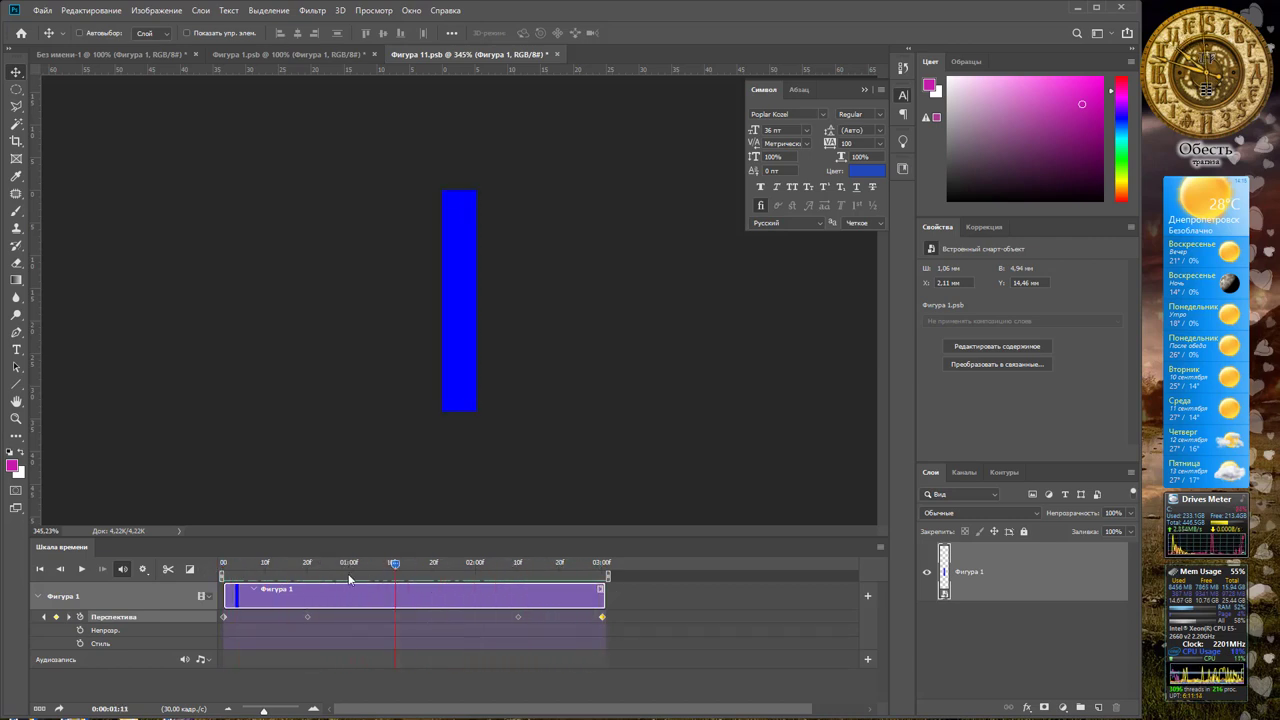
left_click_drag(252, 565, 619, 565)
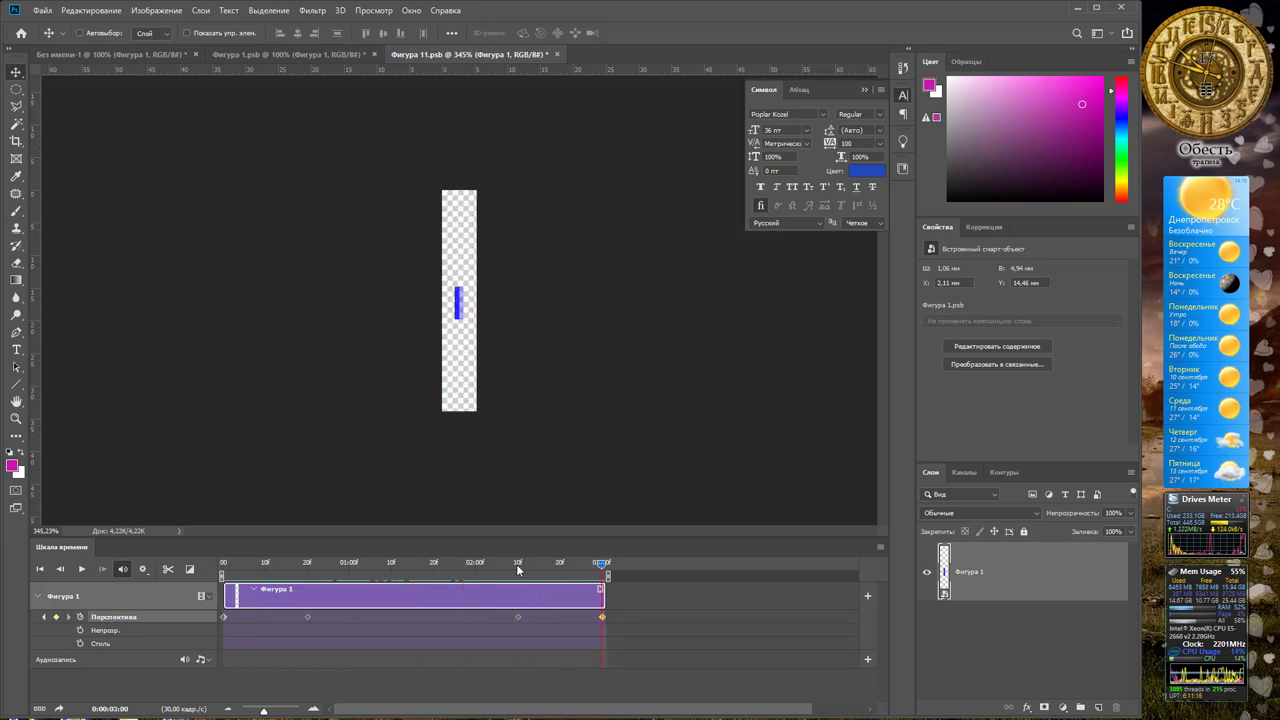
left_click_drag(518, 565, 223, 565)
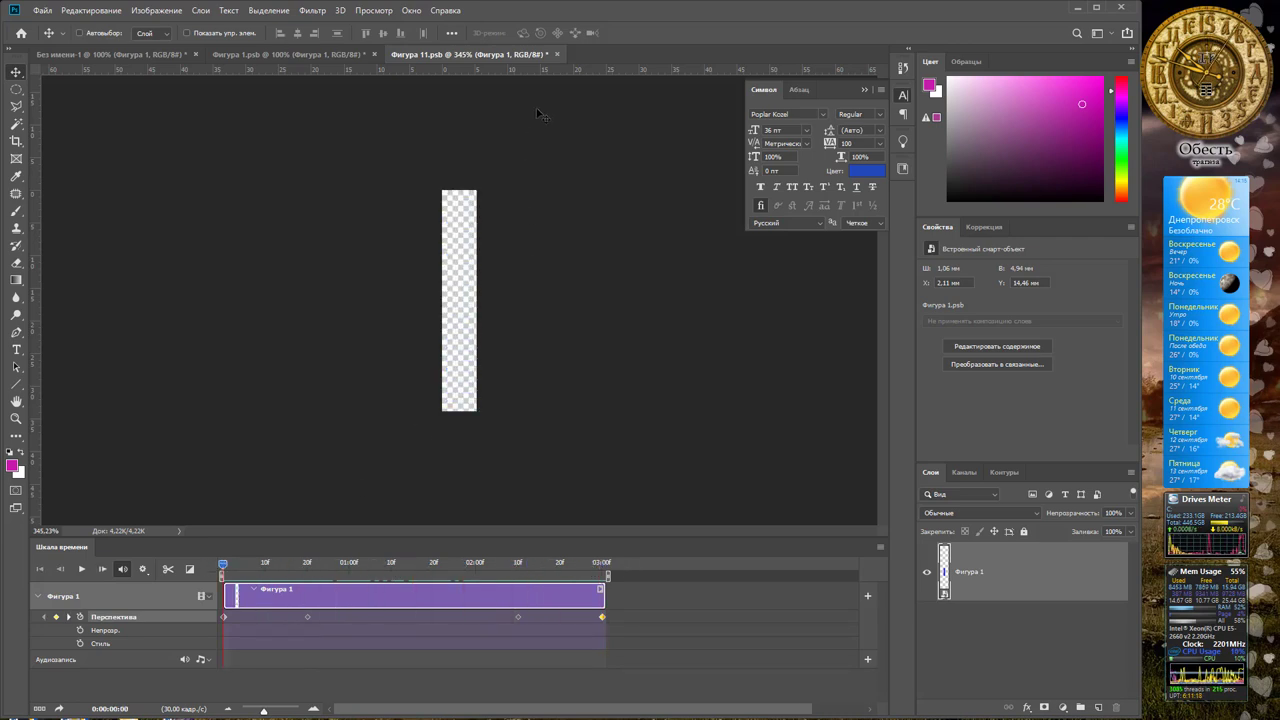
left_click(557, 54)
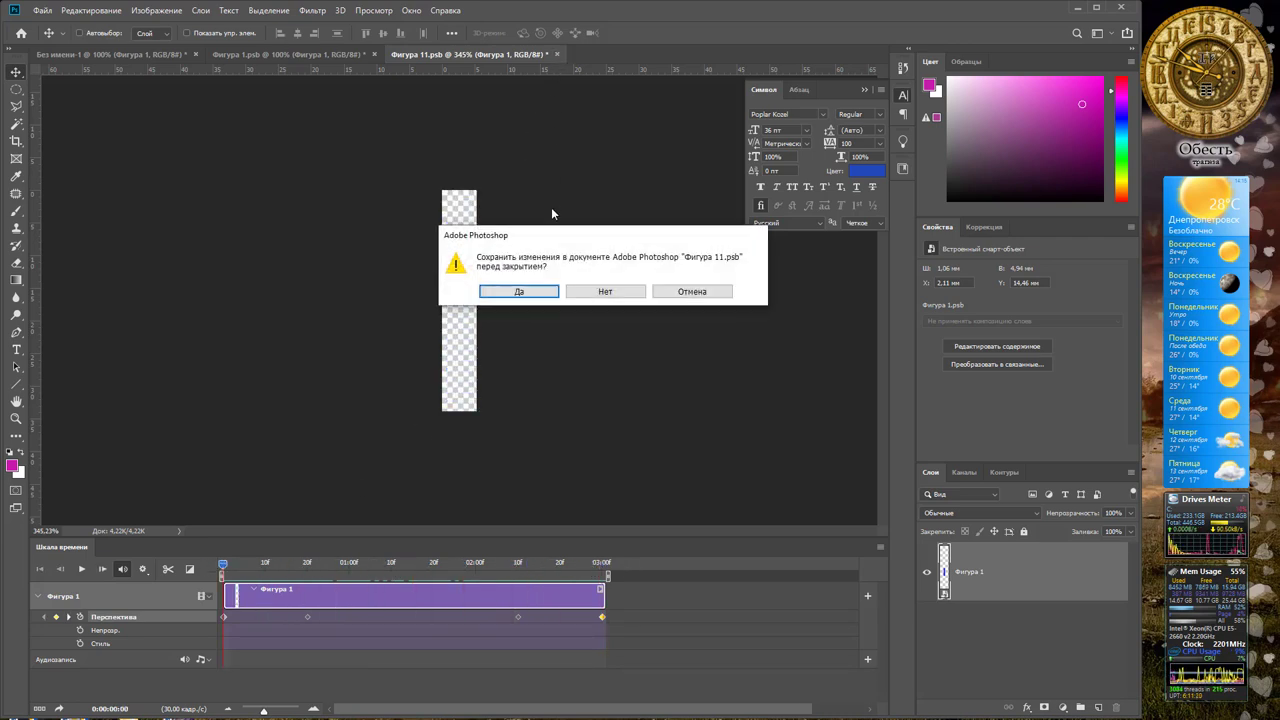
Save Фигура 11.psb, then open the 'Дизайн - частина 2 анімація' smart object's contents.
left_click(523, 291)
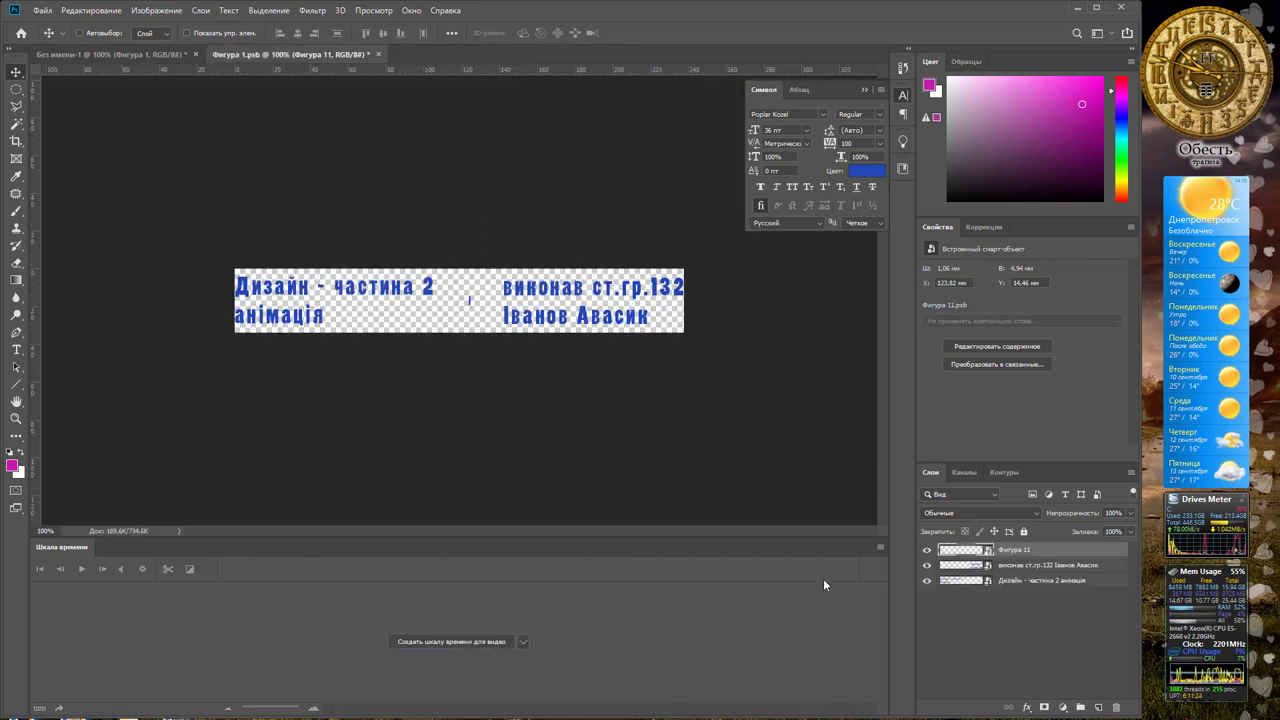
left_click(1005, 566)
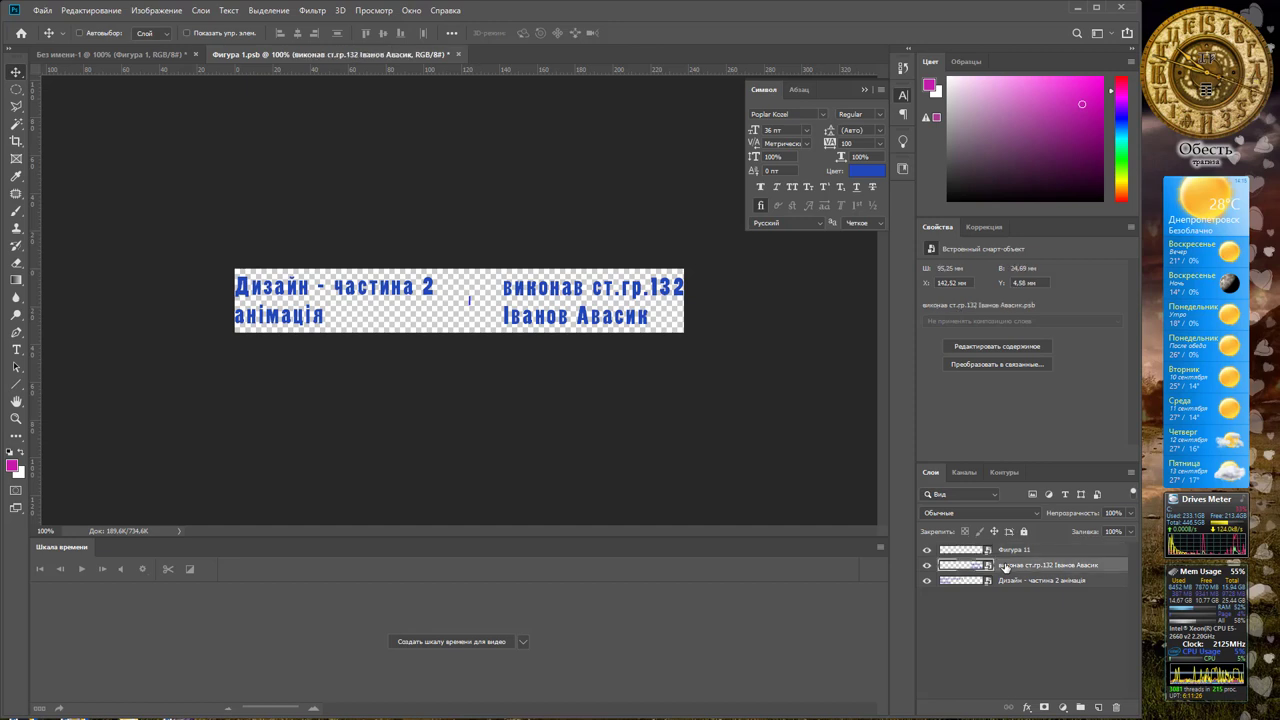
left_click(1012, 582)
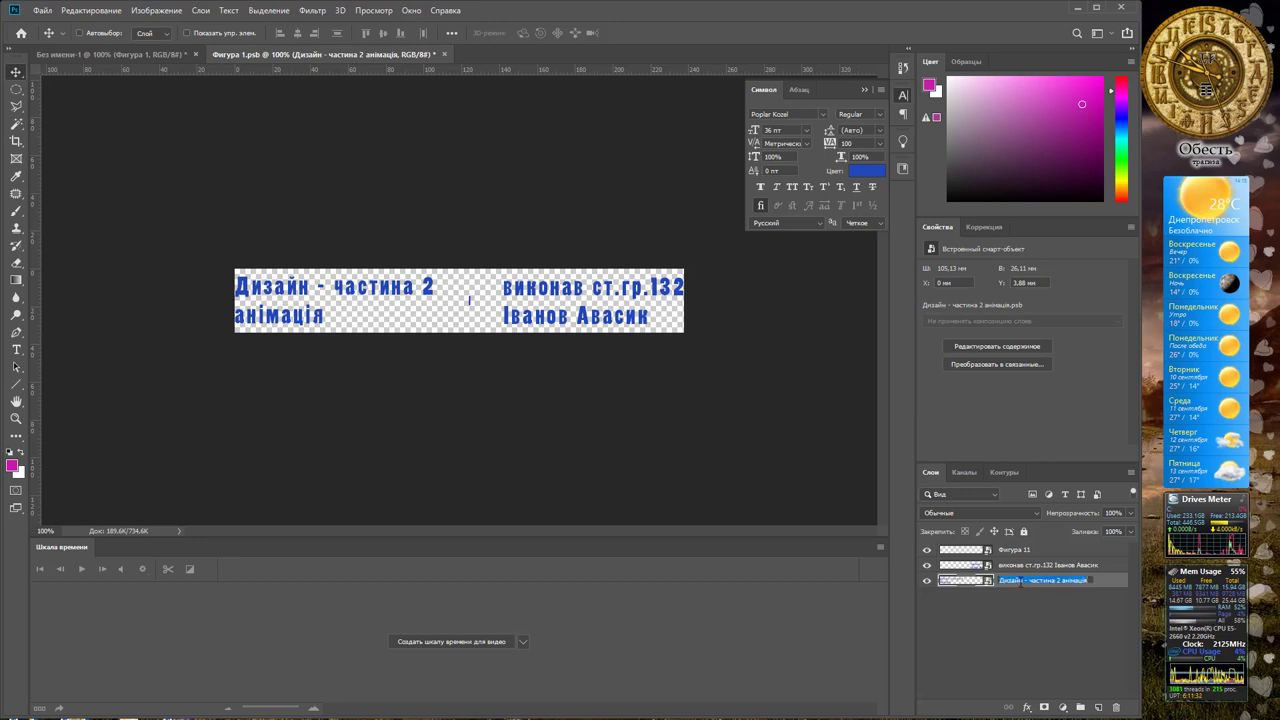
double_click(976, 583)
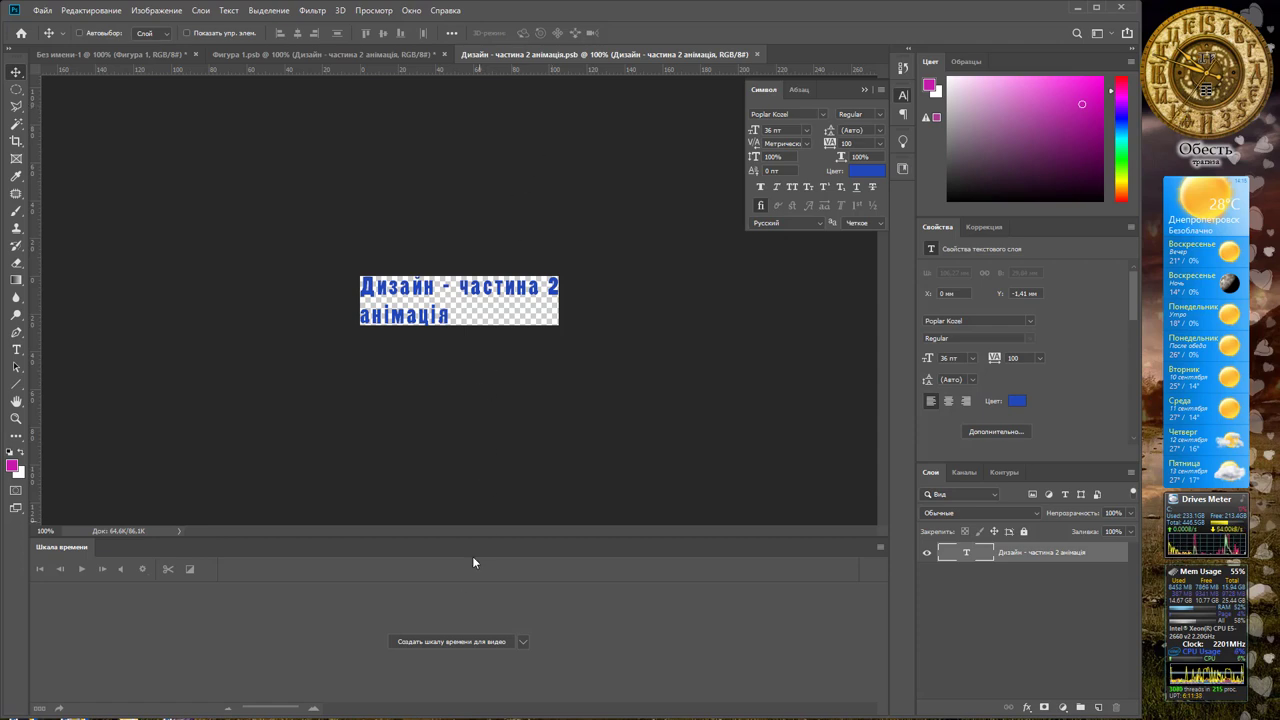
Add a title video timeline trimmed to 03:00 and convert the text layer to a smart object.
left_click(452, 639)
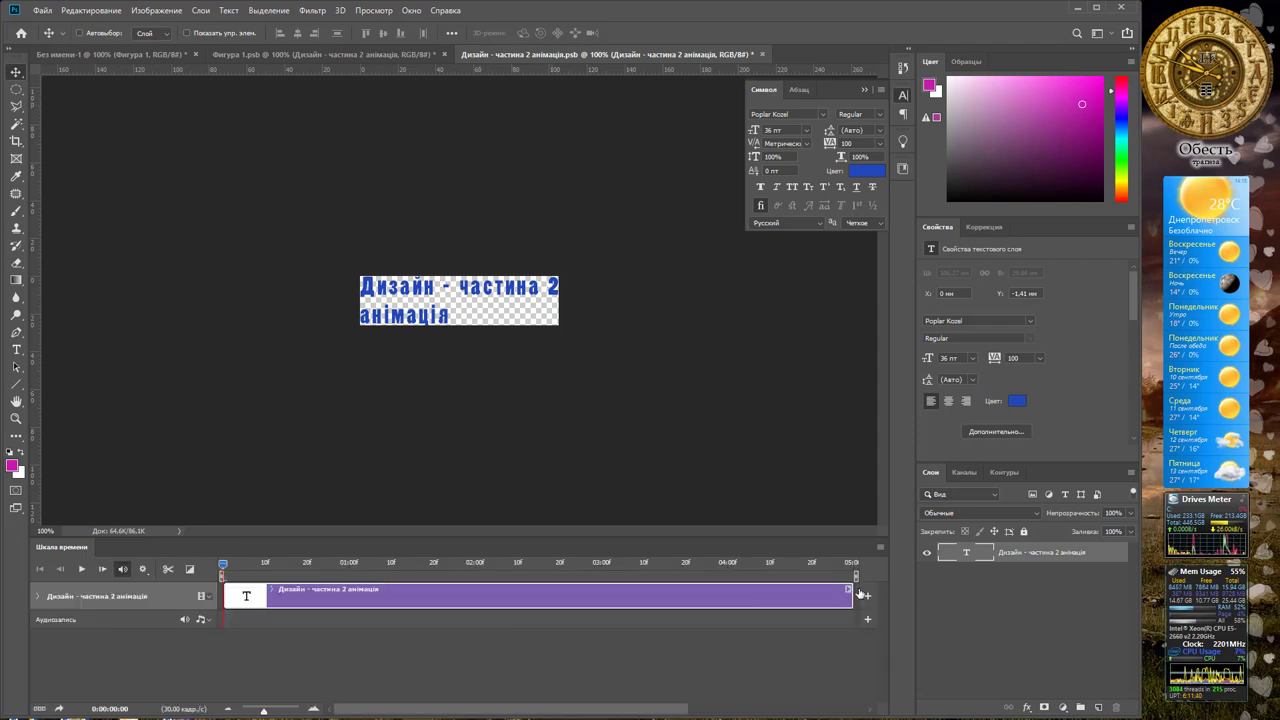
left_click_drag(850, 591, 600, 589)
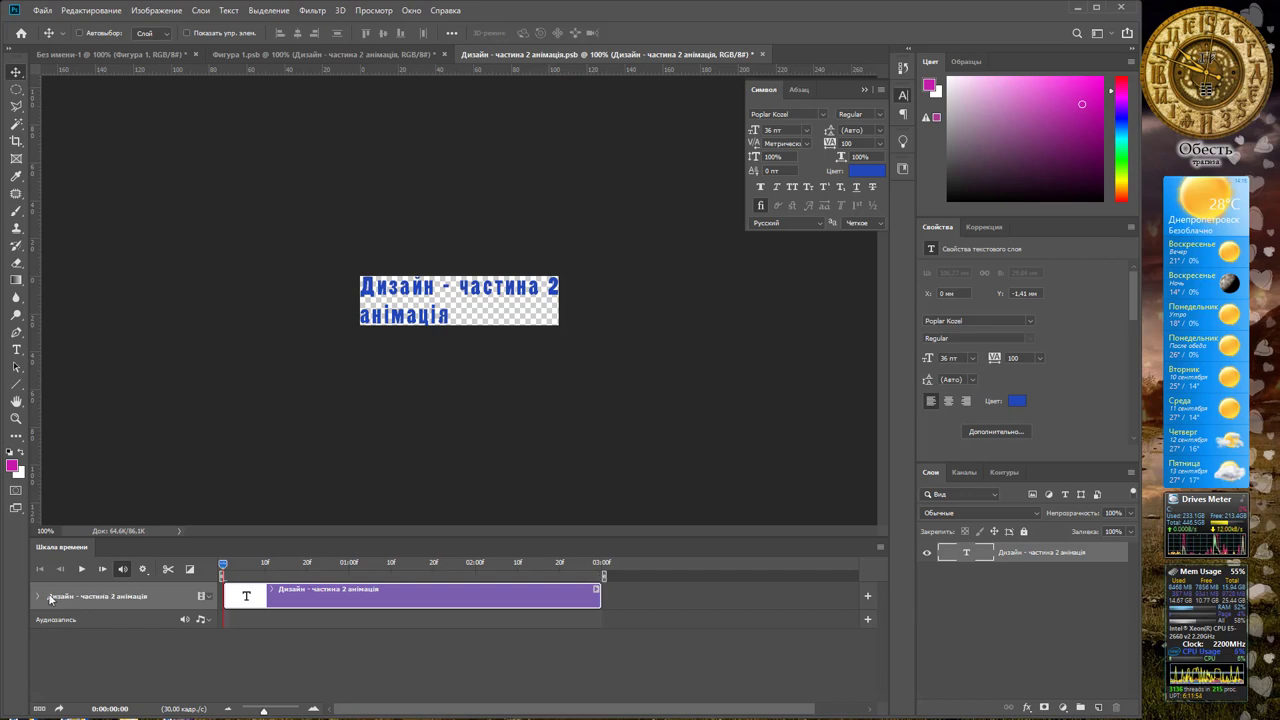
right_click(987, 555)
left_click(1040, 558)
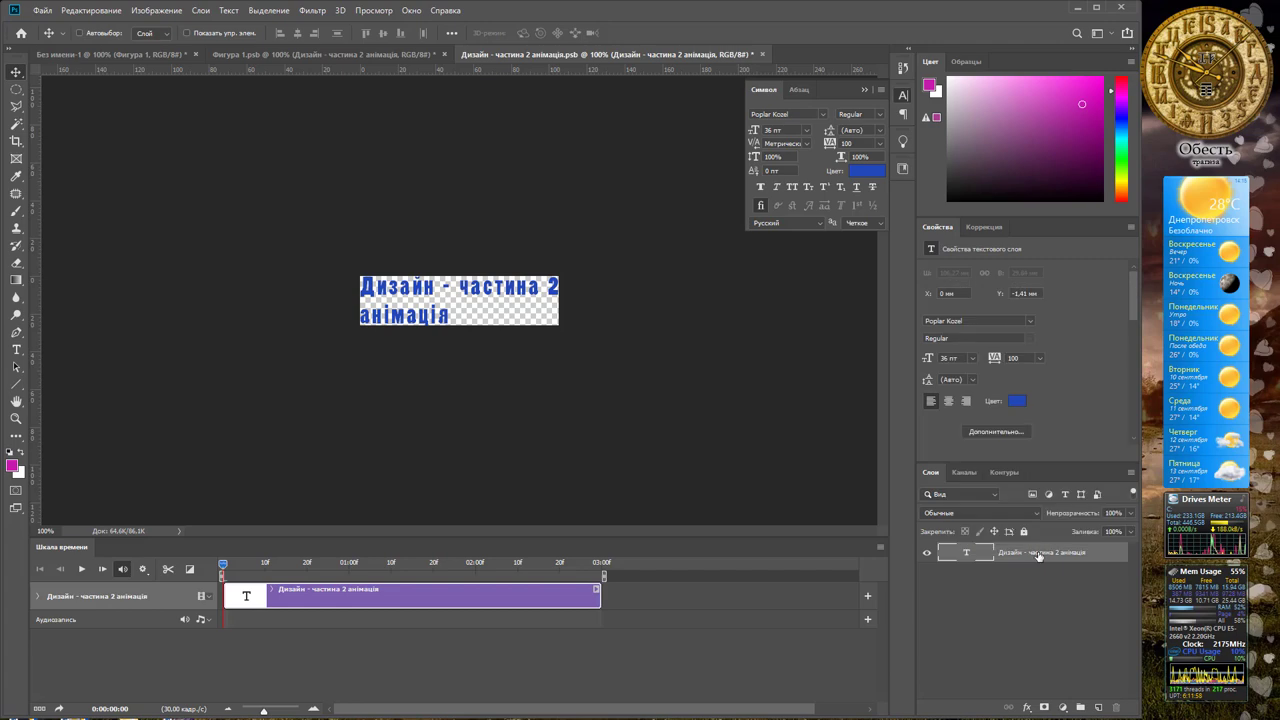
right_click(1040, 557)
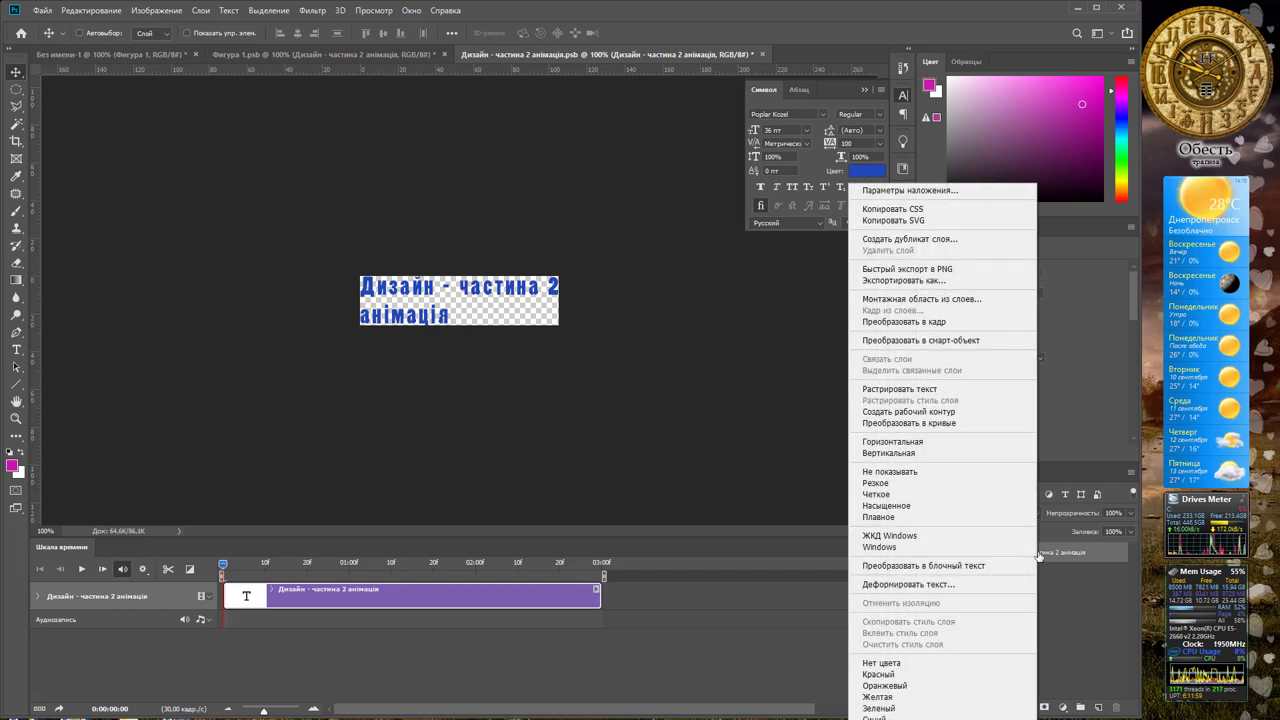
left_click(925, 340)
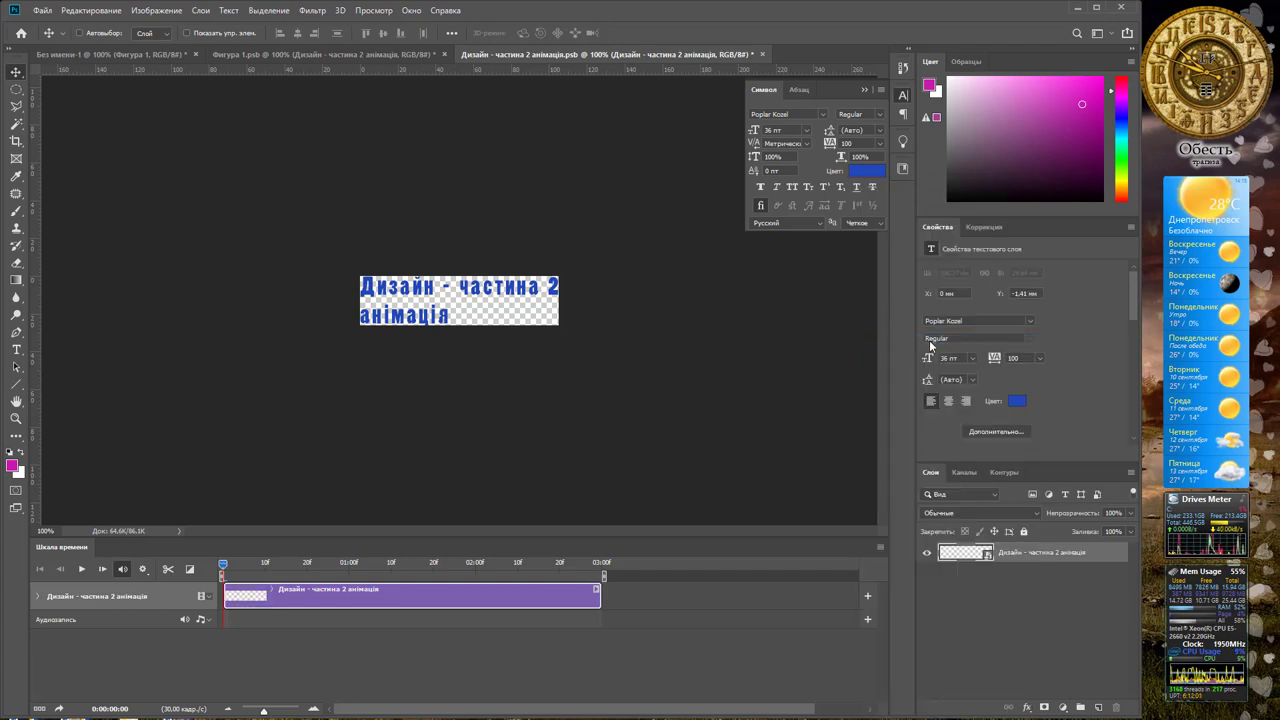
Keyframe the title's position at 20 frames and move it fully off-canvas left at frame 0.
left_click(38, 596)
left_click_drag(223, 565, 268, 566)
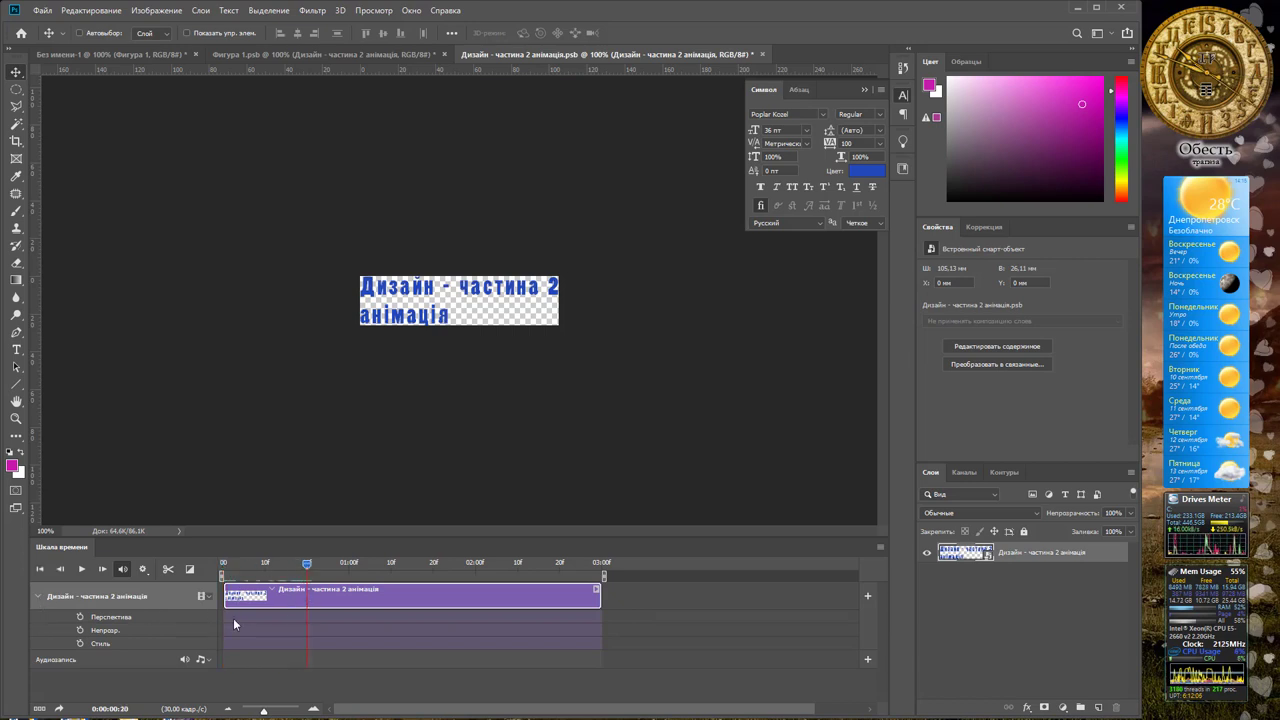
left_click(80, 618)
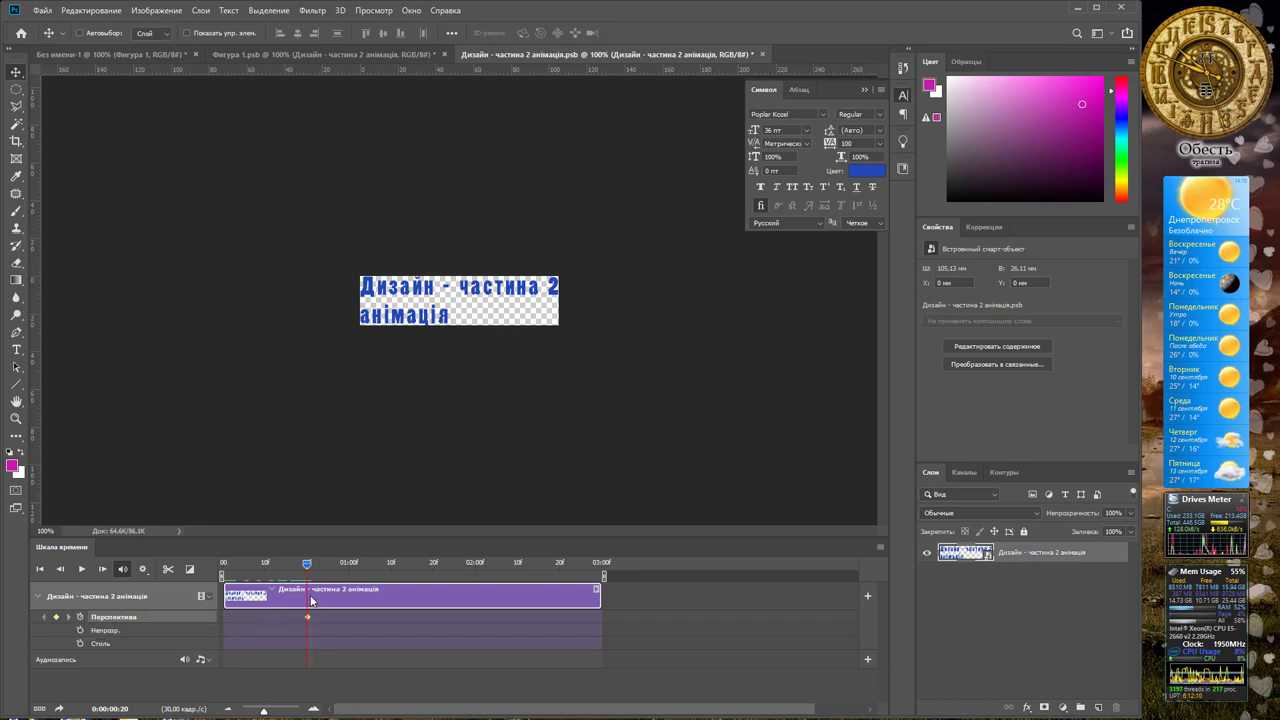
left_click_drag(308, 561, 223, 563)
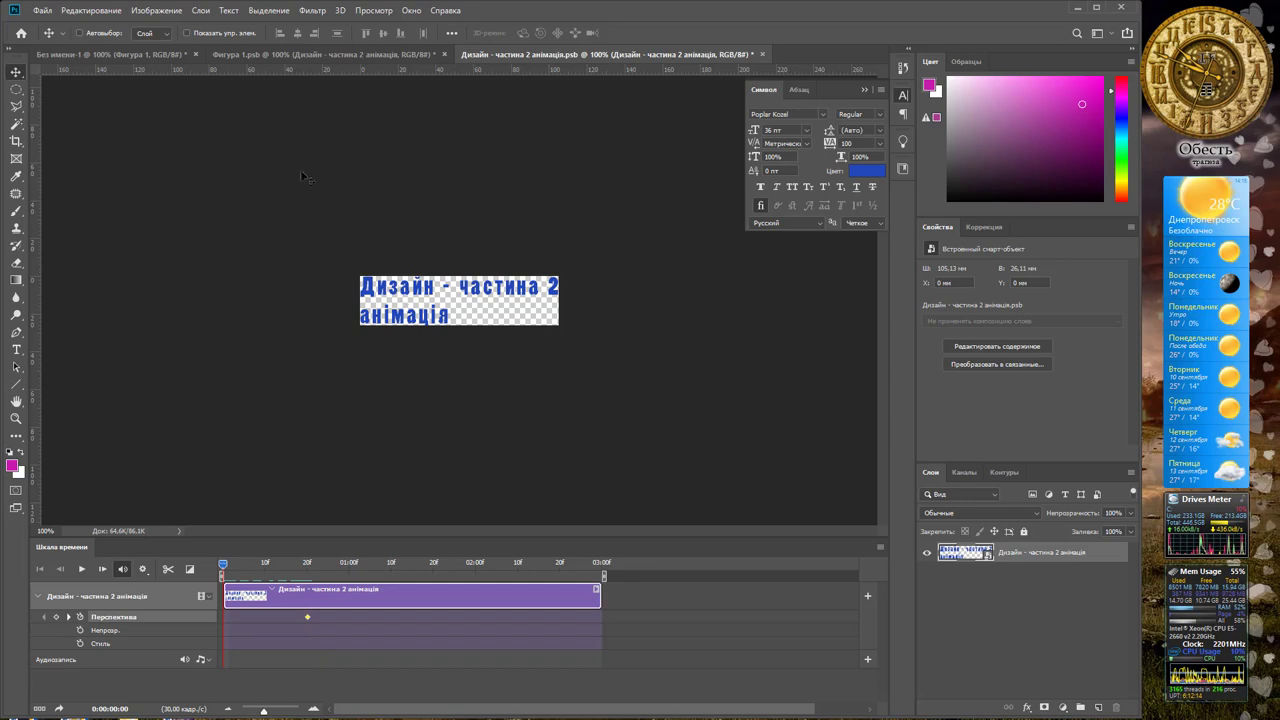
left_click(91, 10)
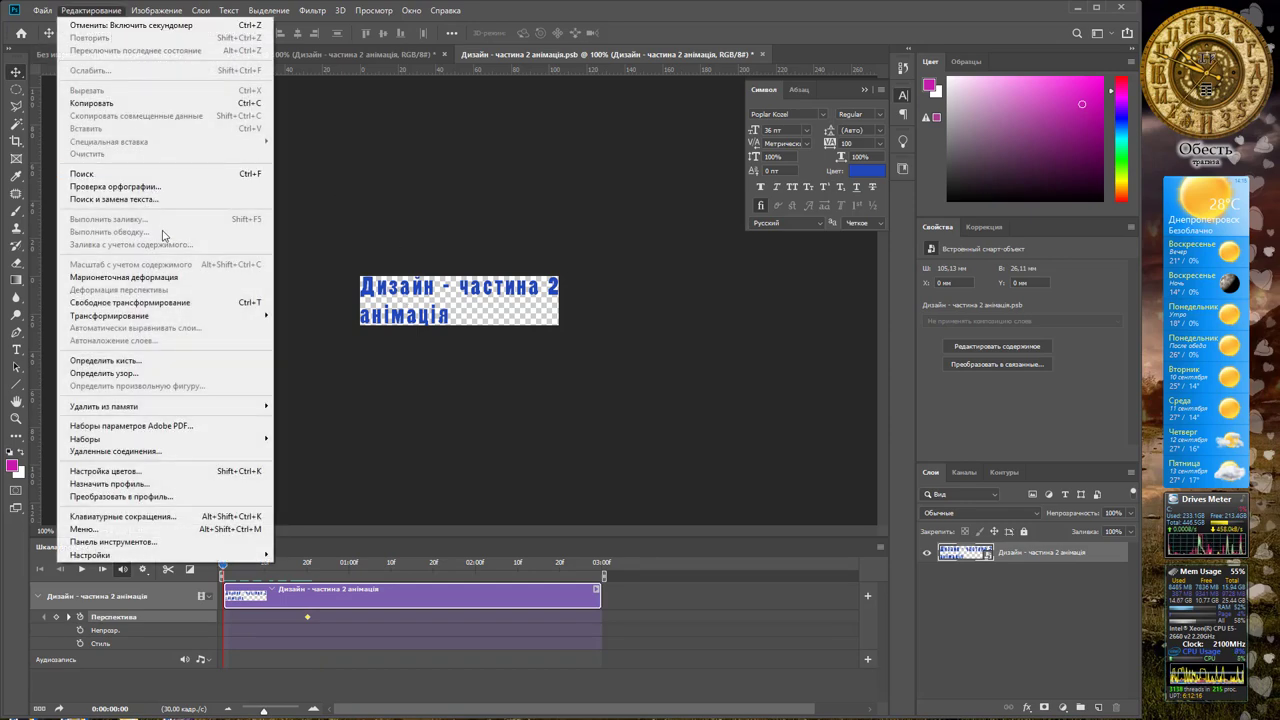
mouse_move(109, 315)
left_click(309, 303)
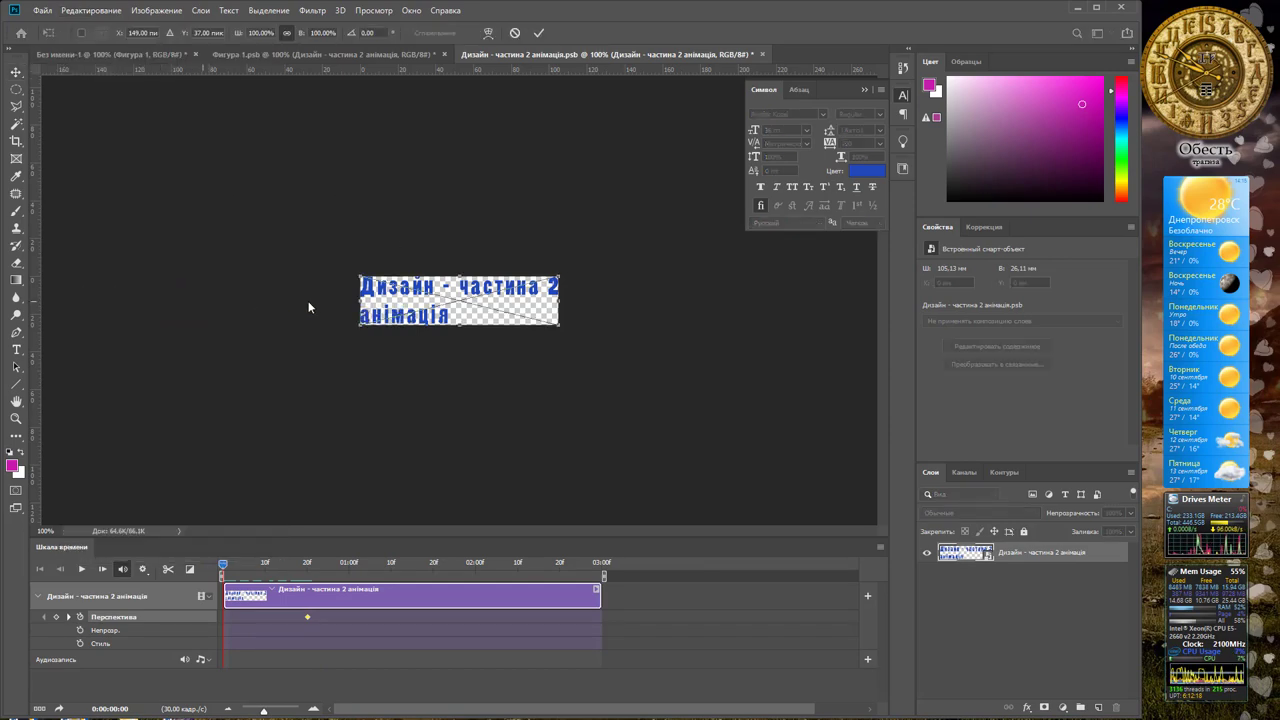
left_click_drag(539, 304, 339, 294)
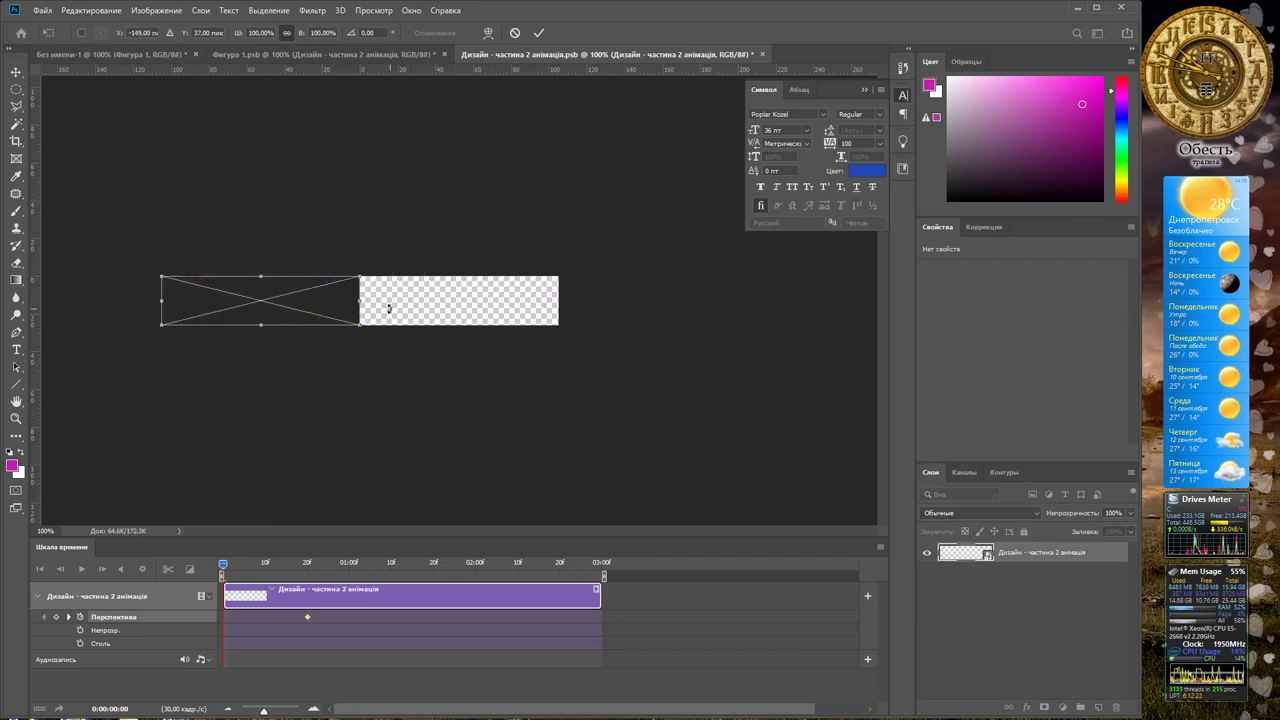
left_click(537, 35)
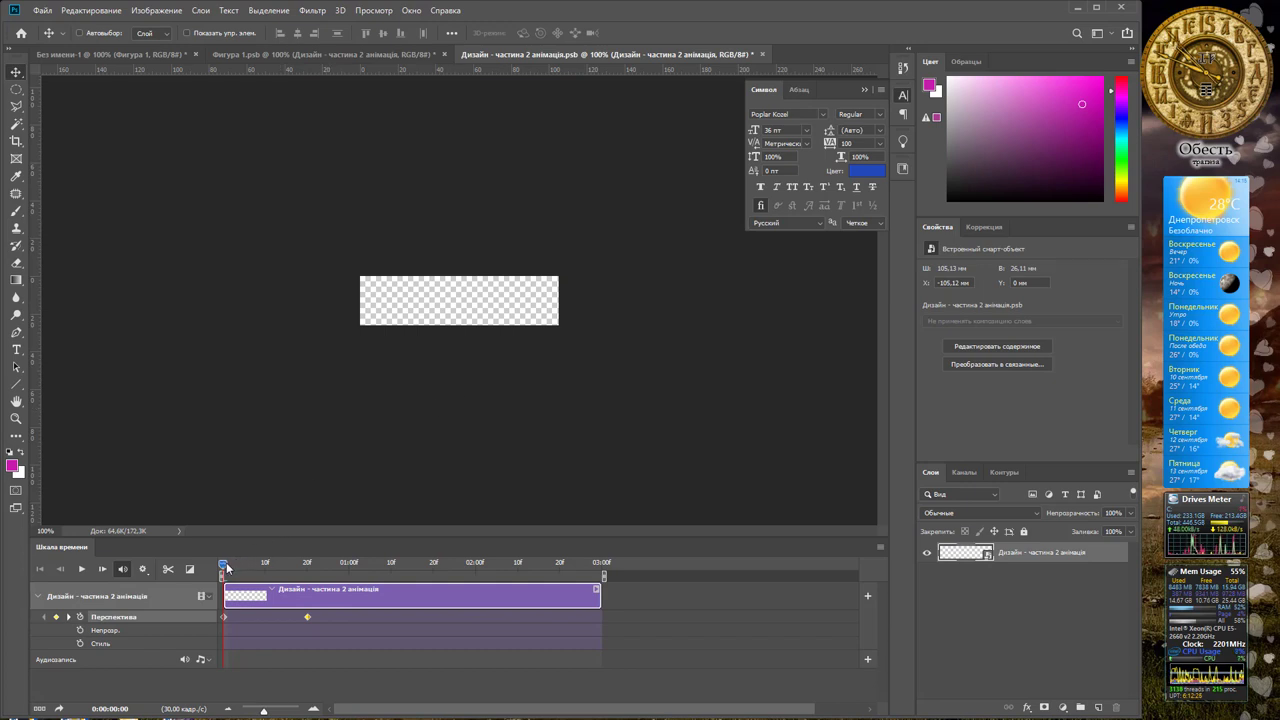
Paste the off-canvas starting keyframe at the clip end, then close the title document.
left_click_drag(226, 568, 336, 569)
left_click_drag(413, 573, 517, 574)
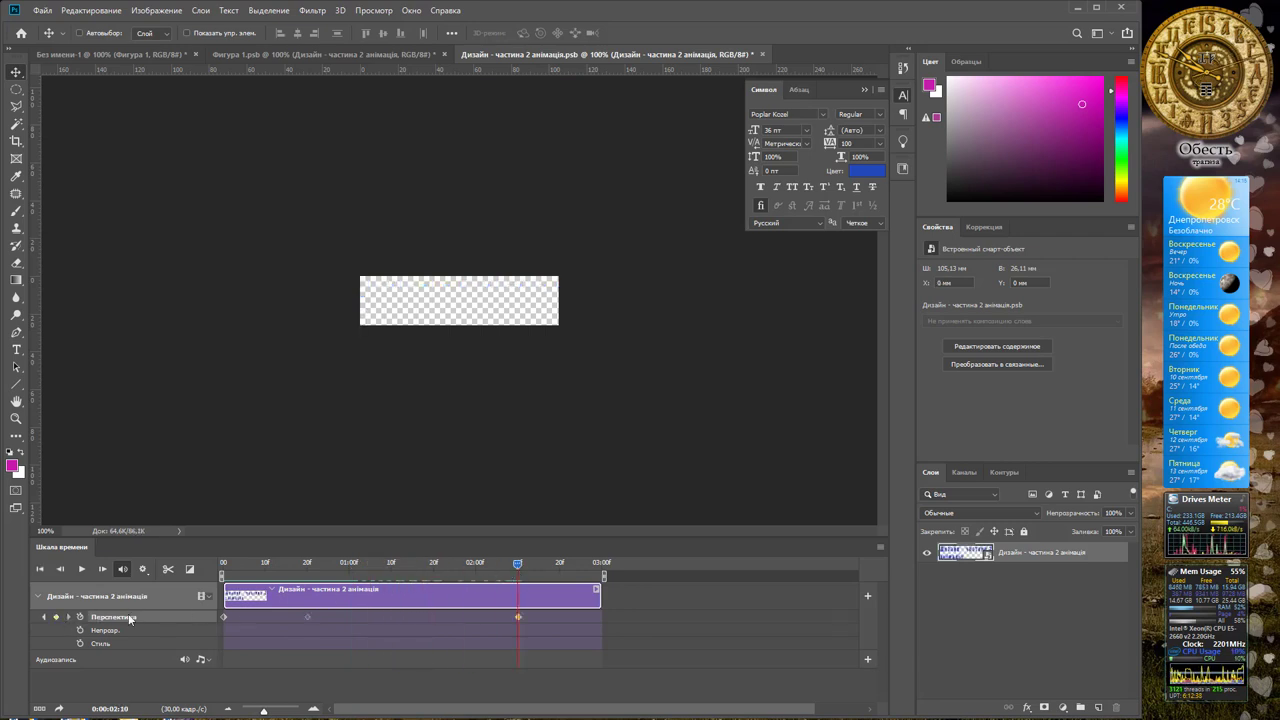
left_click_drag(518, 570, 634, 570)
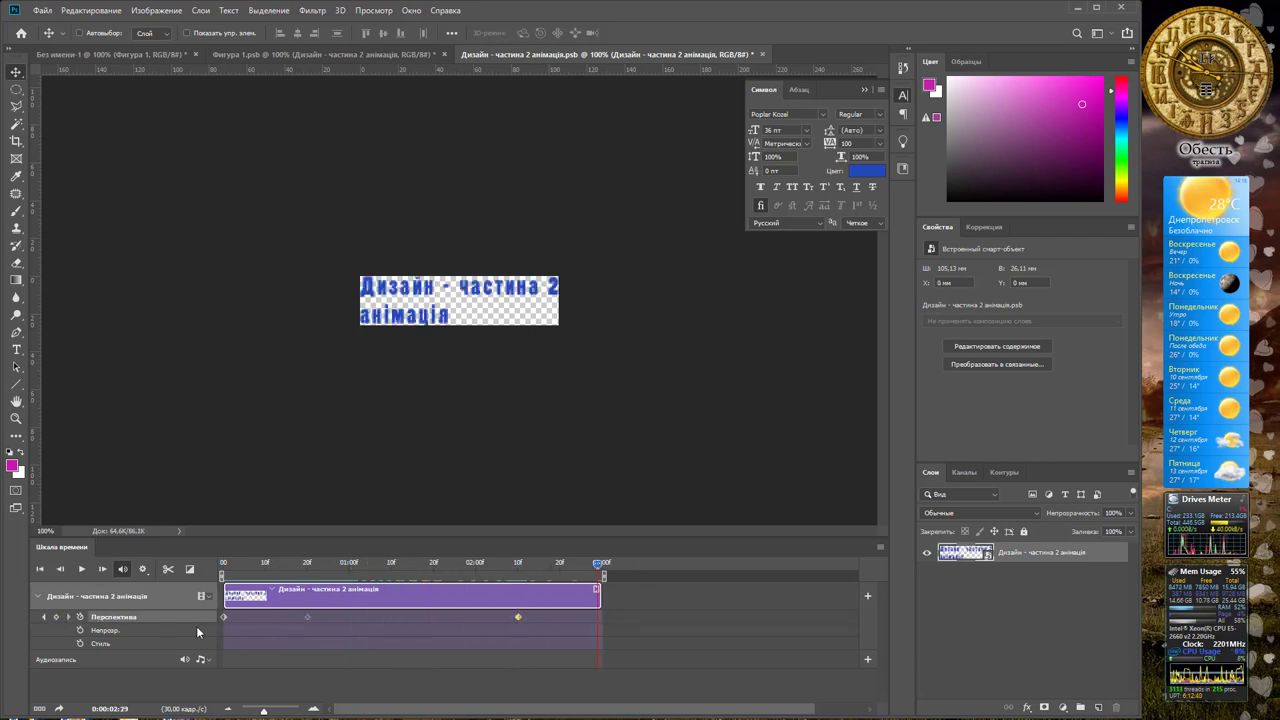
right_click(224, 616)
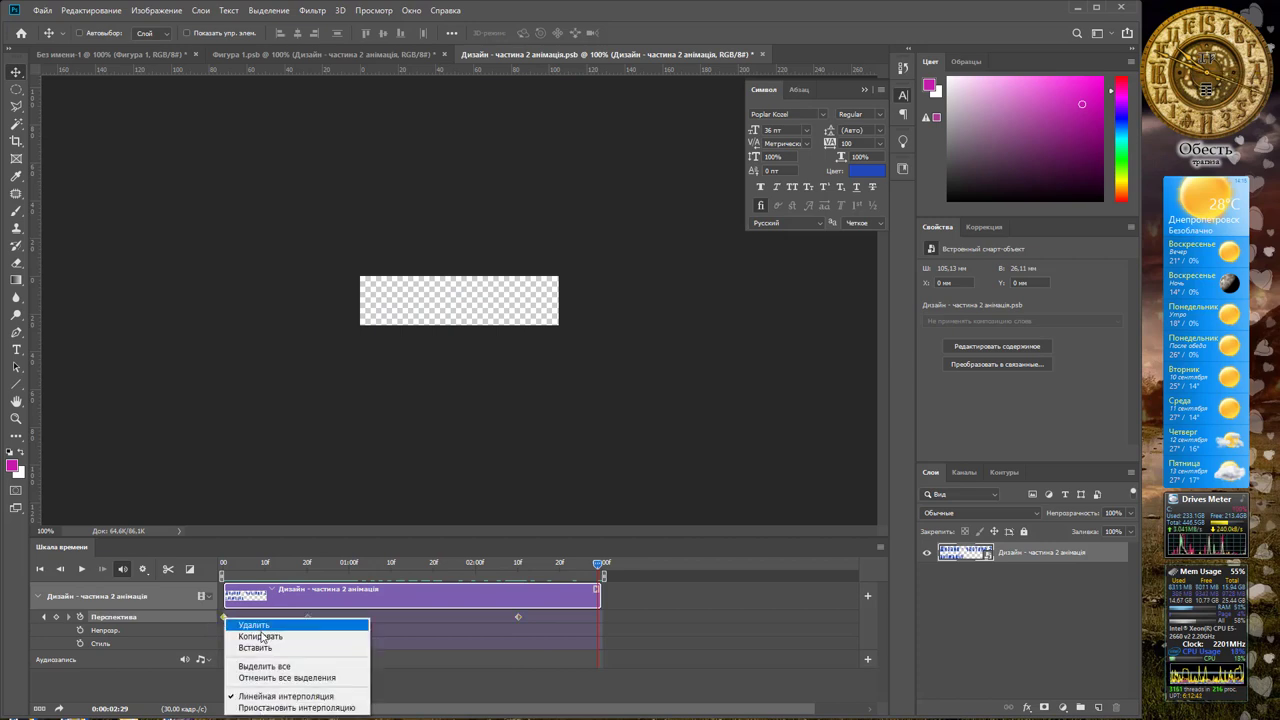
left_click(245, 632)
right_click(226, 616)
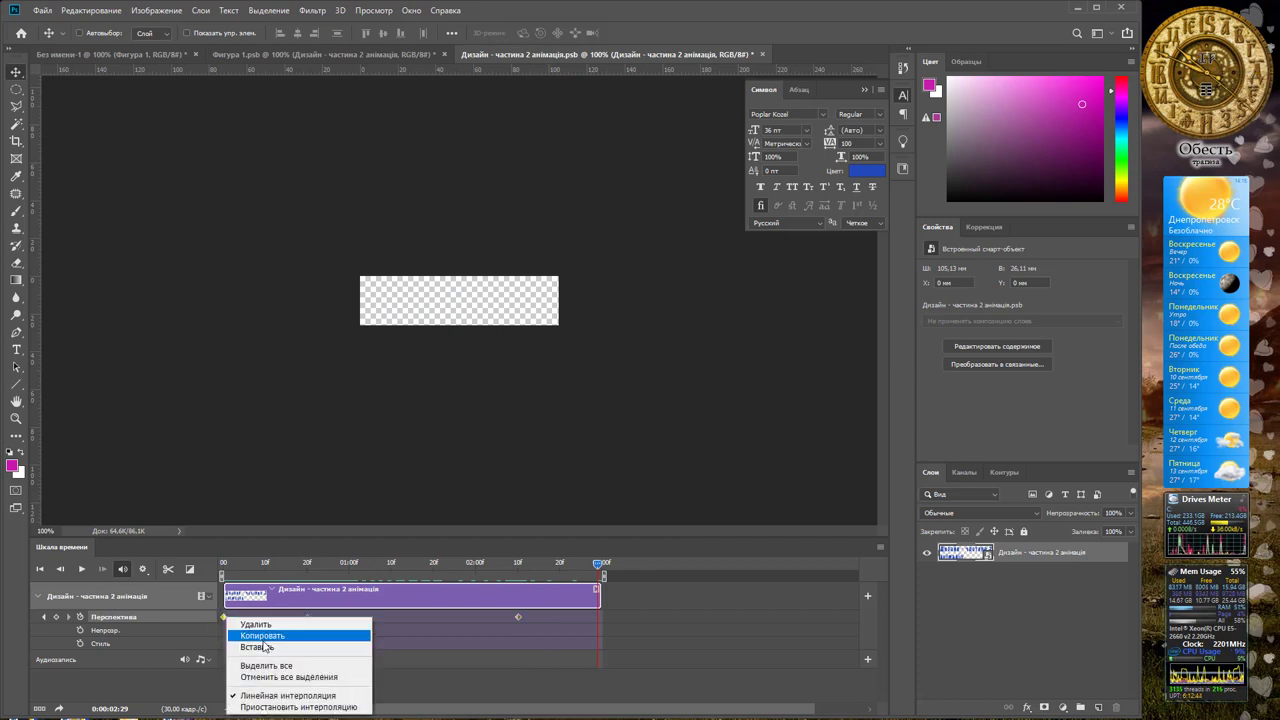
left_click(300, 645)
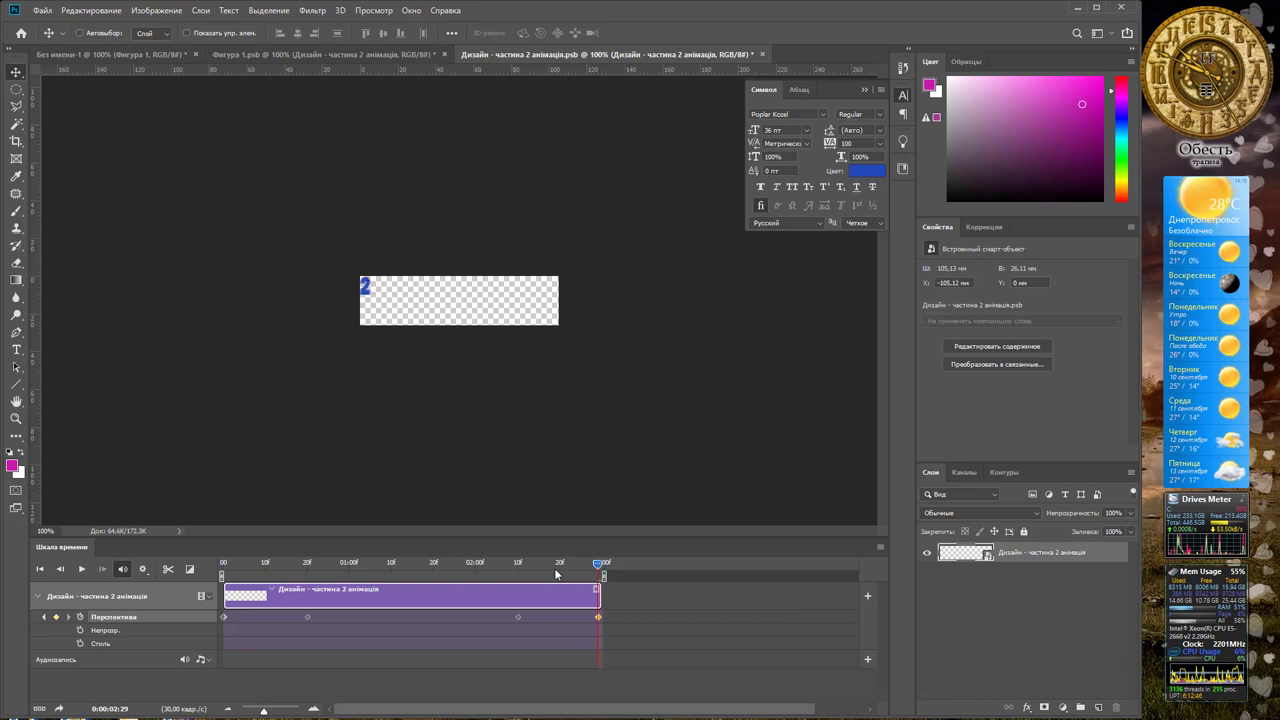
mouse_move(557, 573)
left_mouse_down()
mouse_move(461, 575)
mouse_move(600, 578)
left_mouse_up()
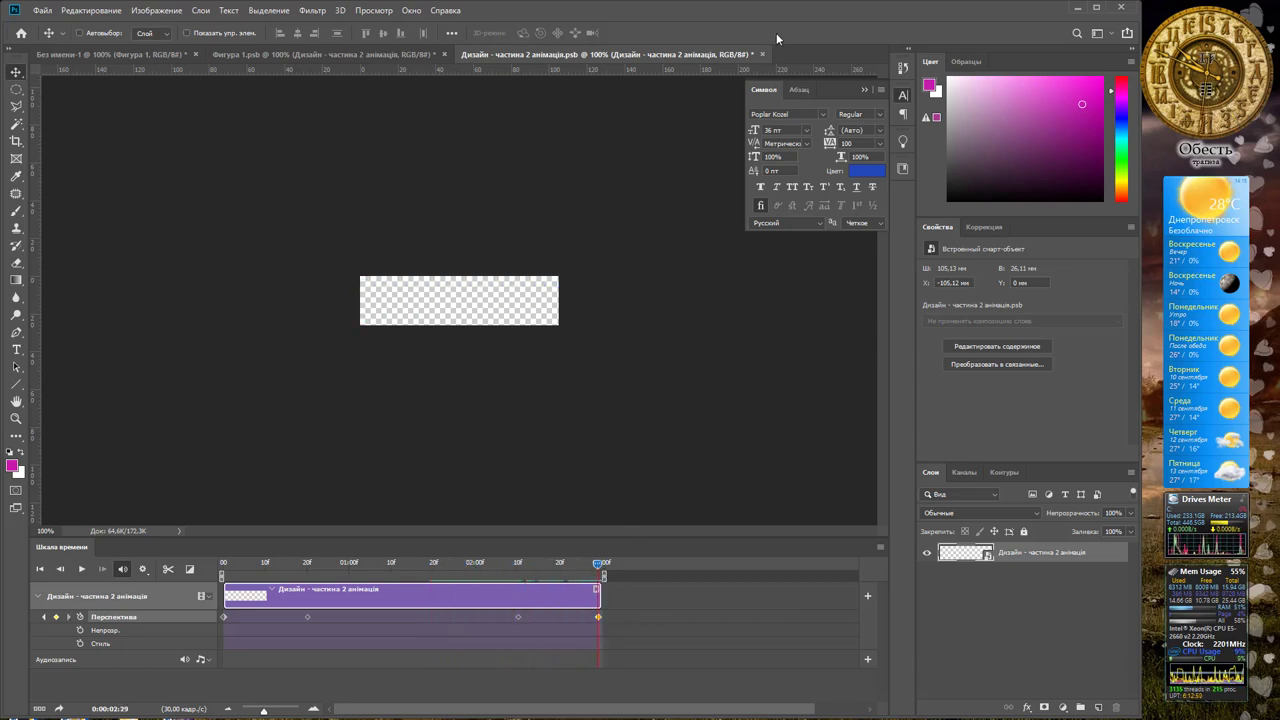
left_click(763, 55)
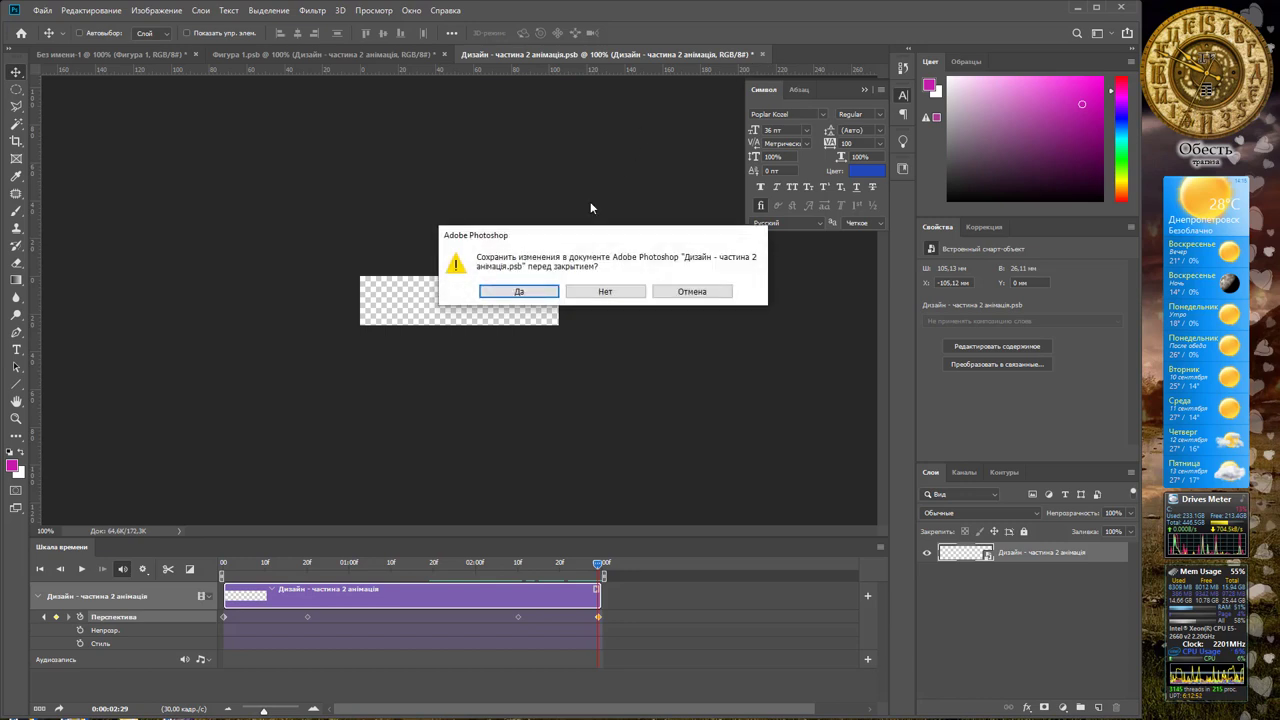
Save the title document, select the credit layer, and dismiss the stray Layer Style dialog.
left_click(536, 293)
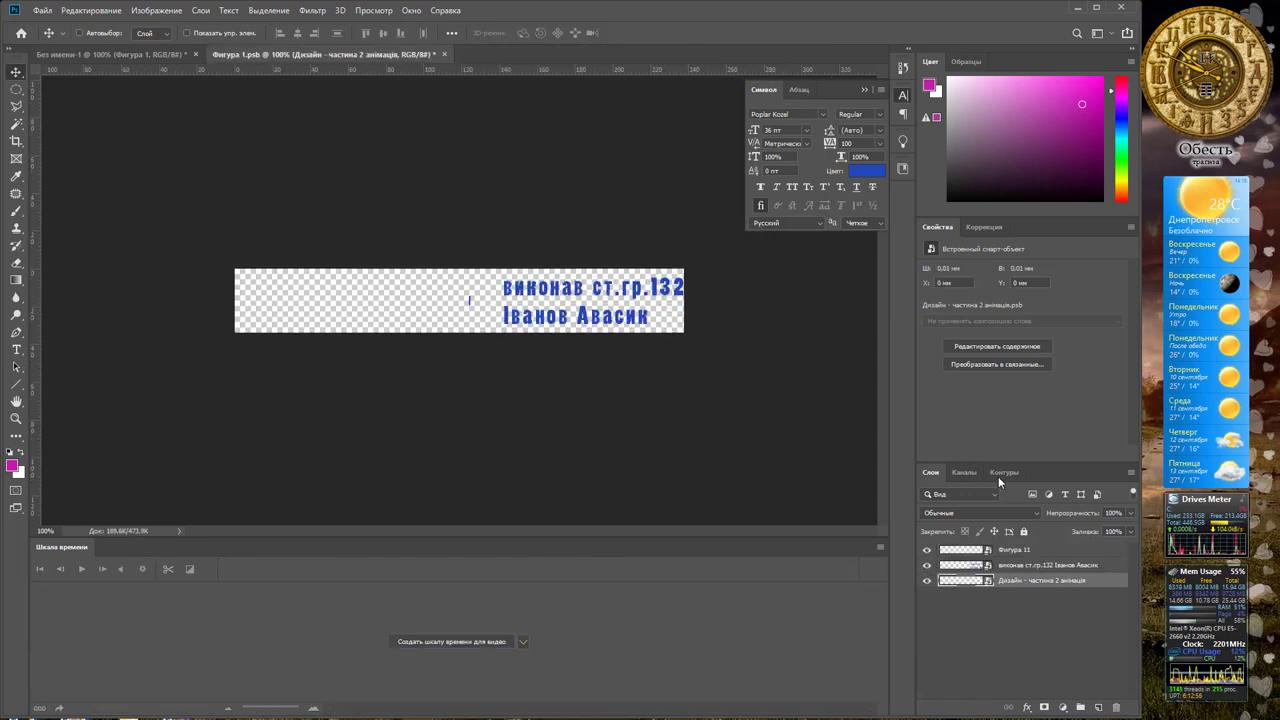
left_click(1015, 567)
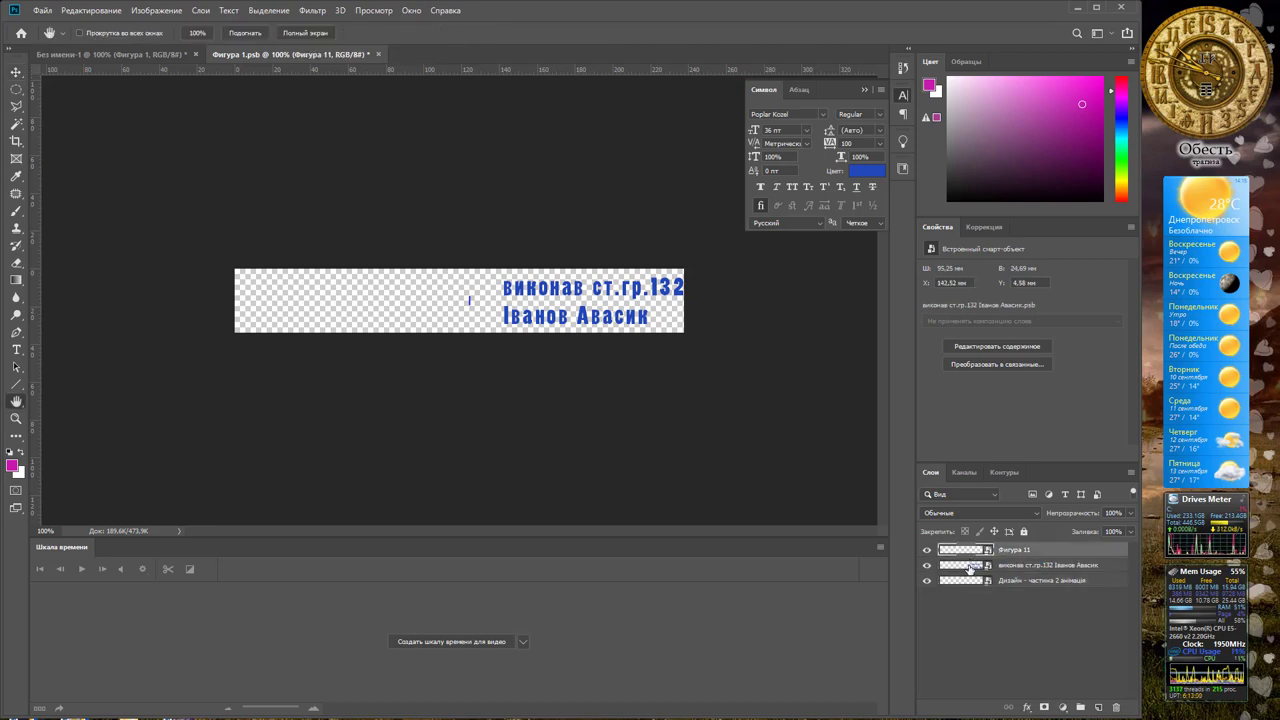
double_click(970, 567)
key("Escape")
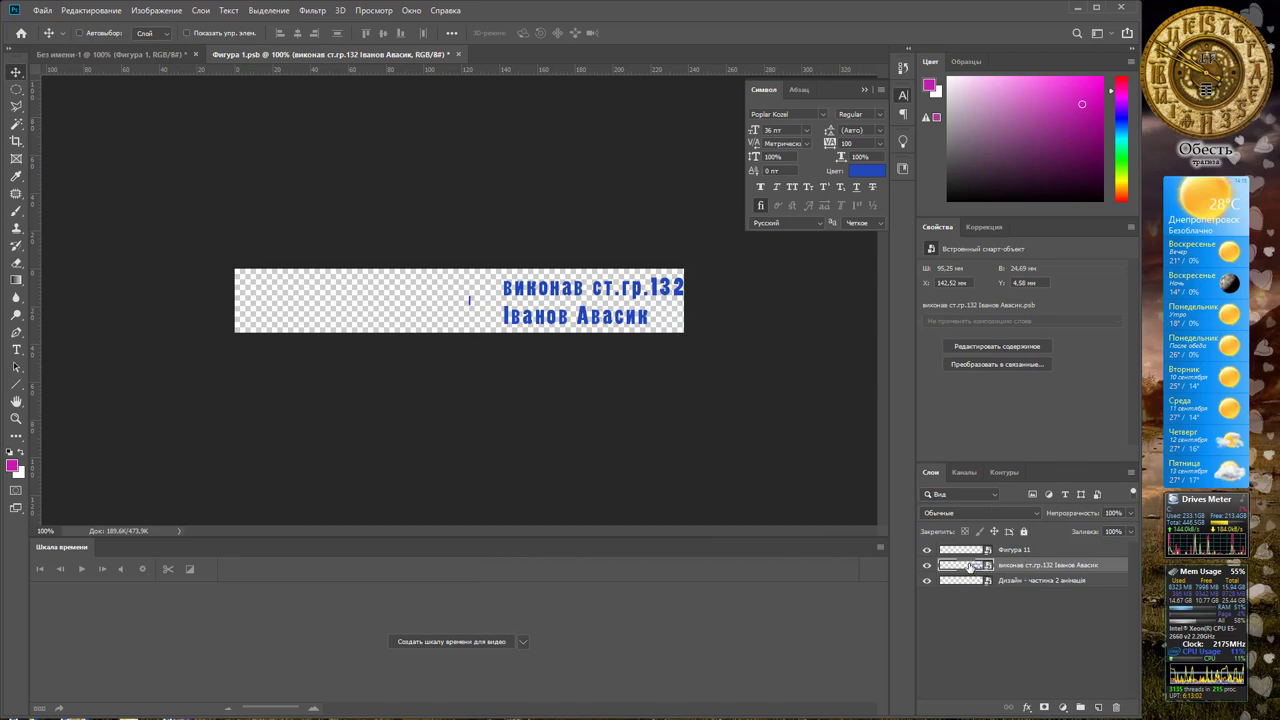
Open the student credit smart object and give it a video timeline trimmed to 03:00.
double_click(968, 565)
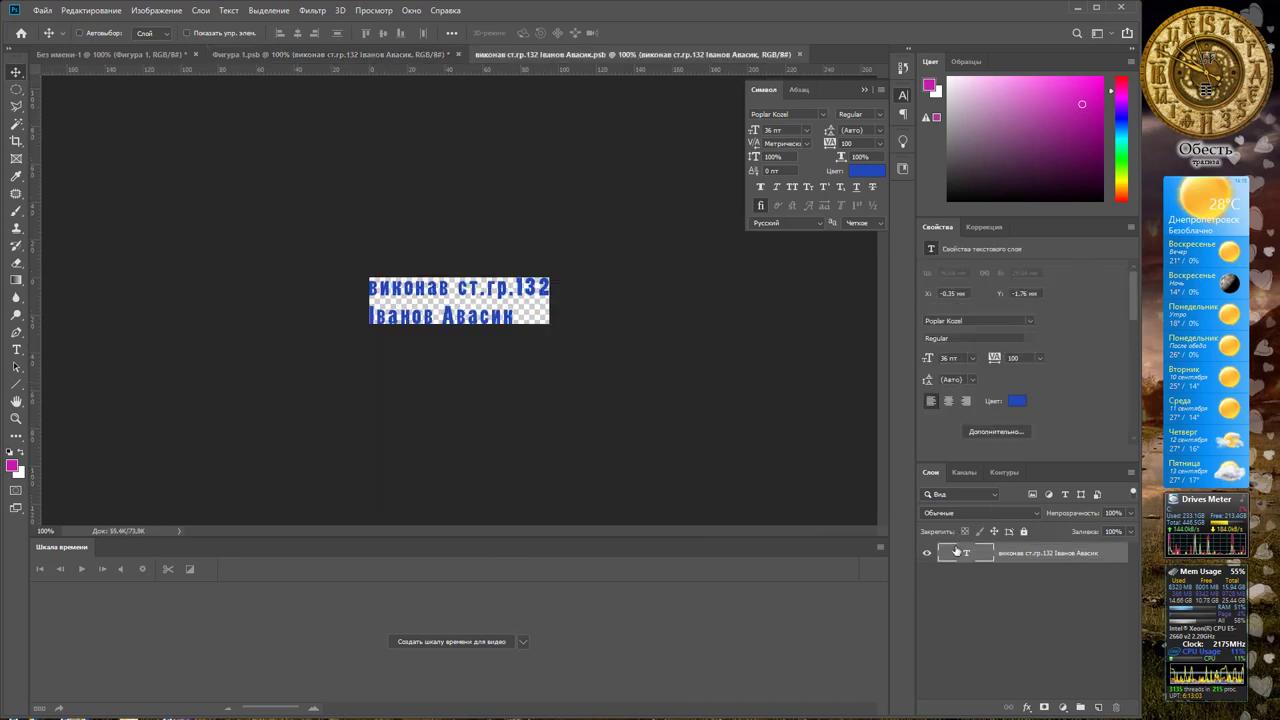
left_click(458, 642)
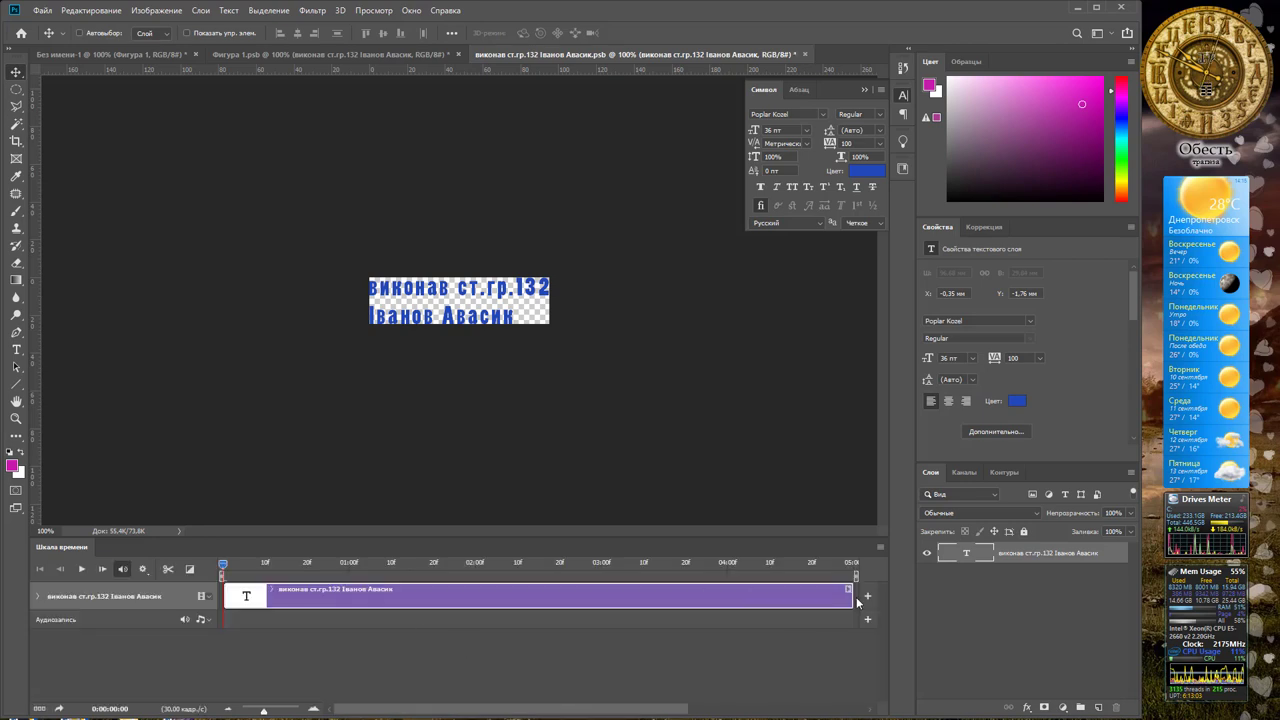
left_click_drag(848, 596, 603, 593)
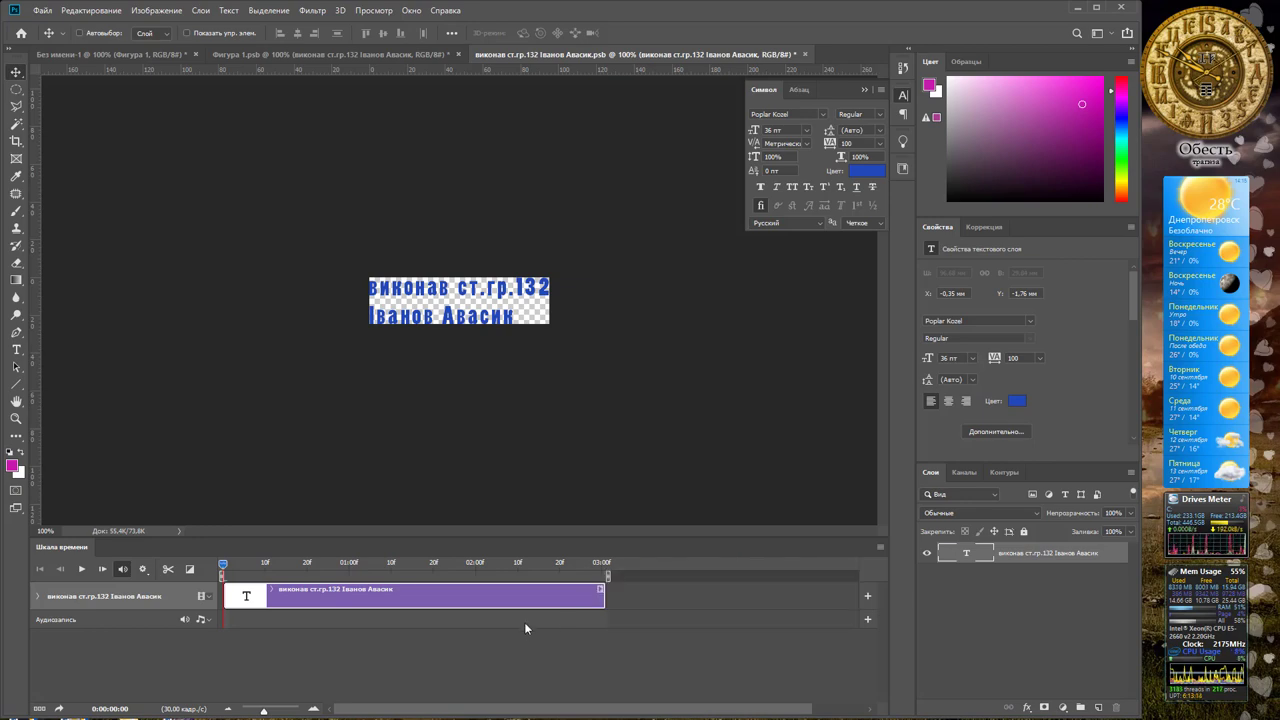
Convert the credit text layer to a smart object and start keyframing its Перспектива property.
right_click(1058, 558)
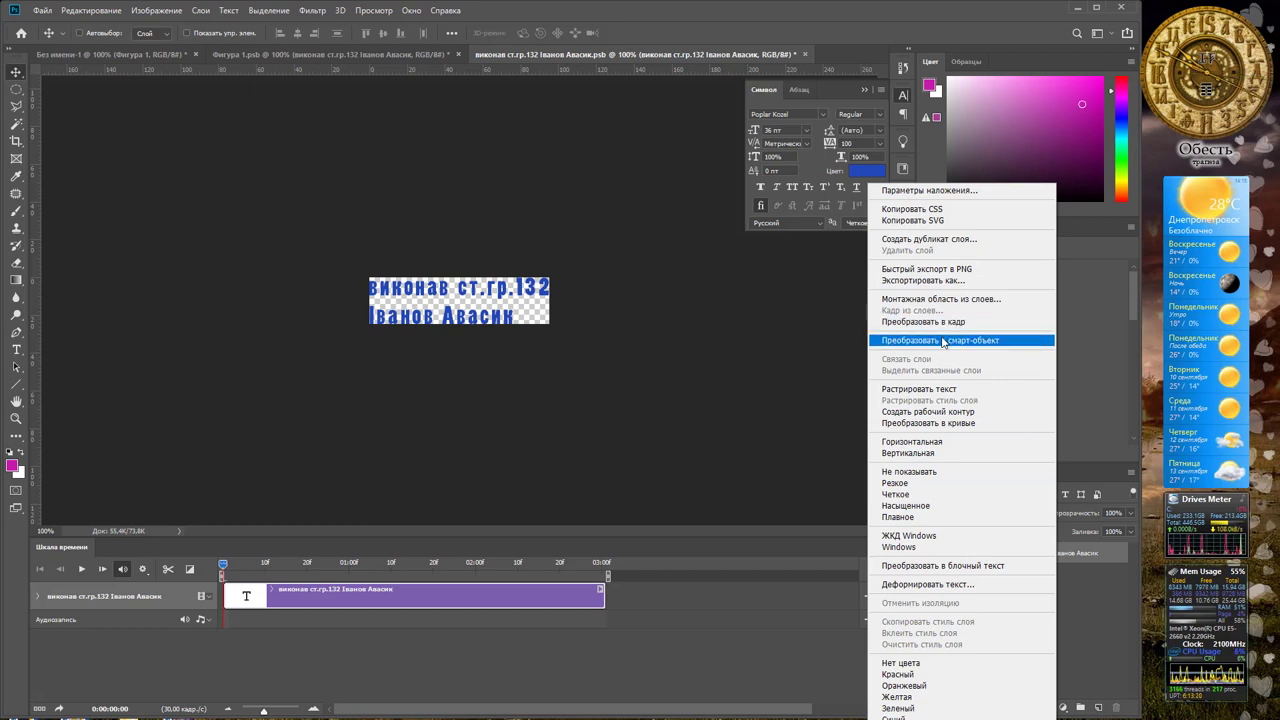
left_click(942, 341)
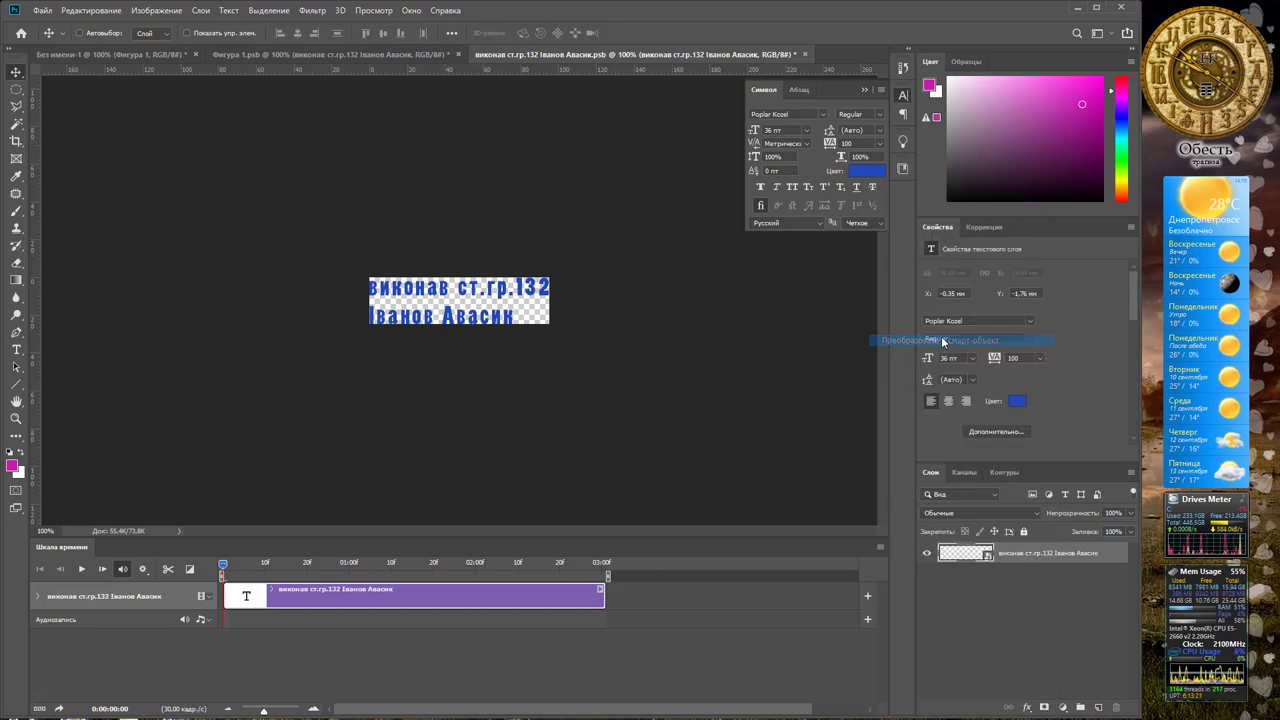
left_click(37, 595)
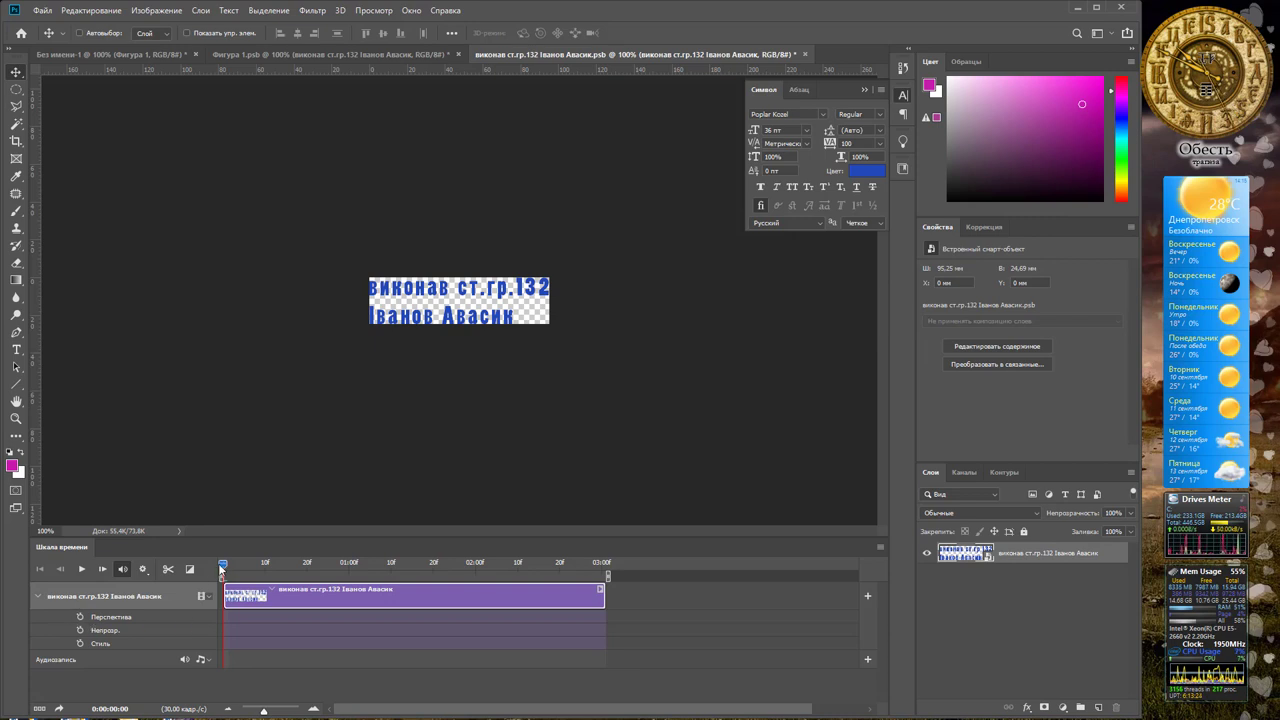
left_click_drag(221, 569, 230, 567)
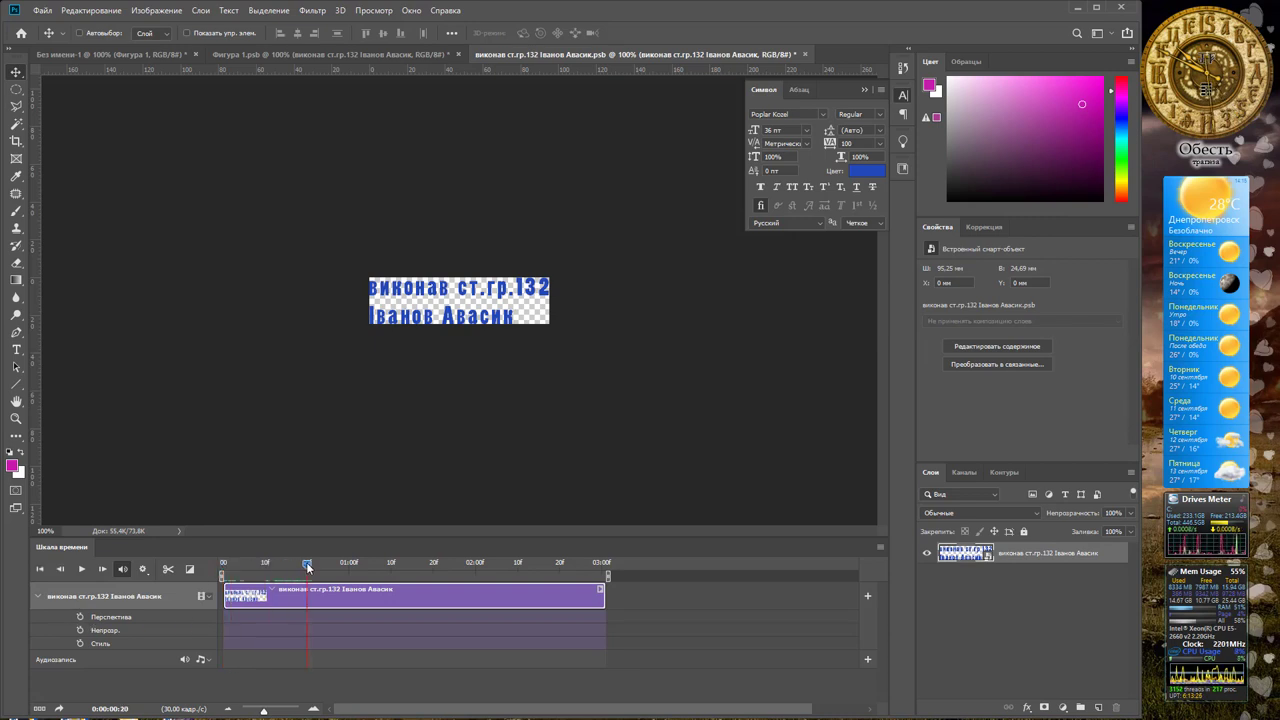
left_click(81, 617)
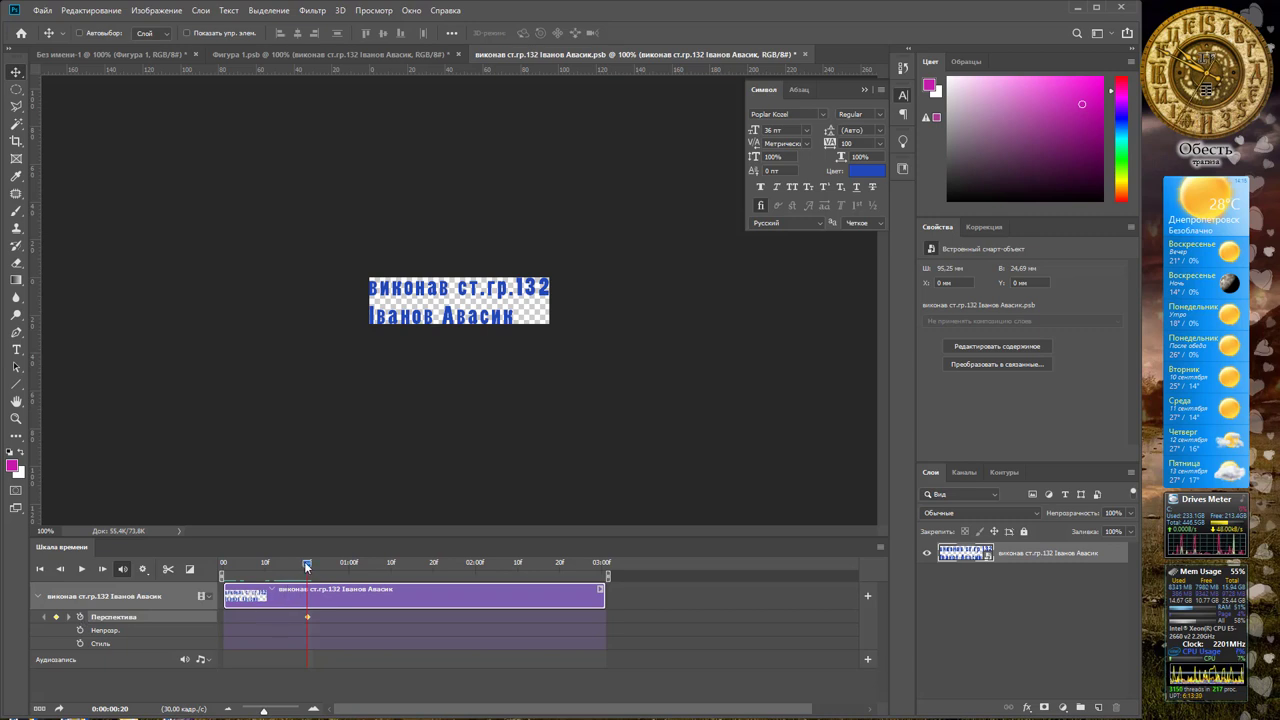
At frame 0, free-transform the credit text off the right edge of the canvas.
left_click_drag(306, 567, 190, 570)
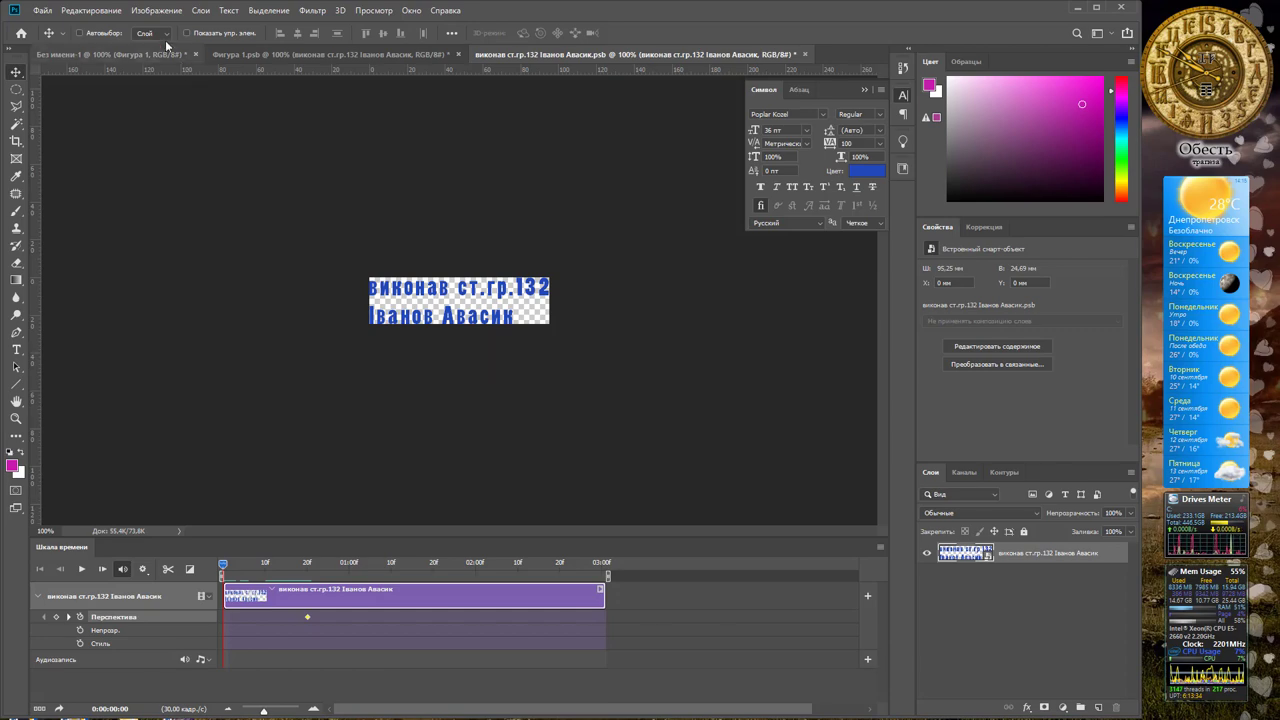
left_click(110, 12)
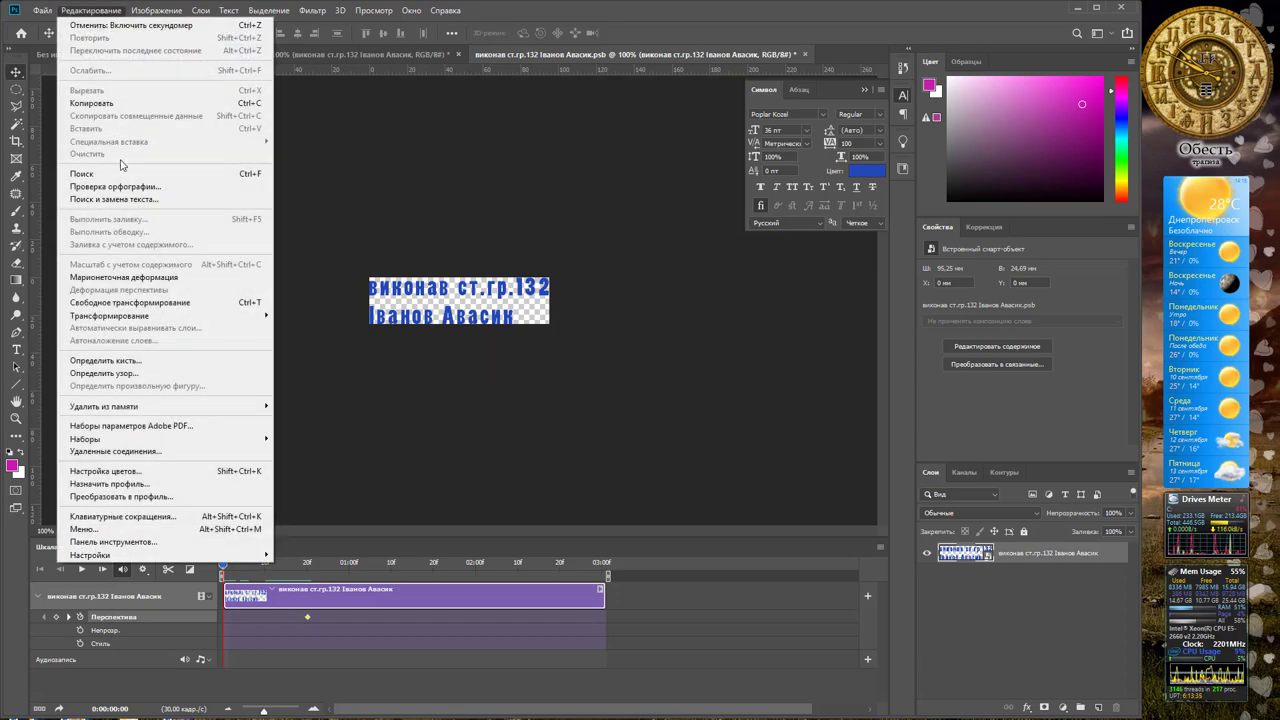
left_click(160, 302)
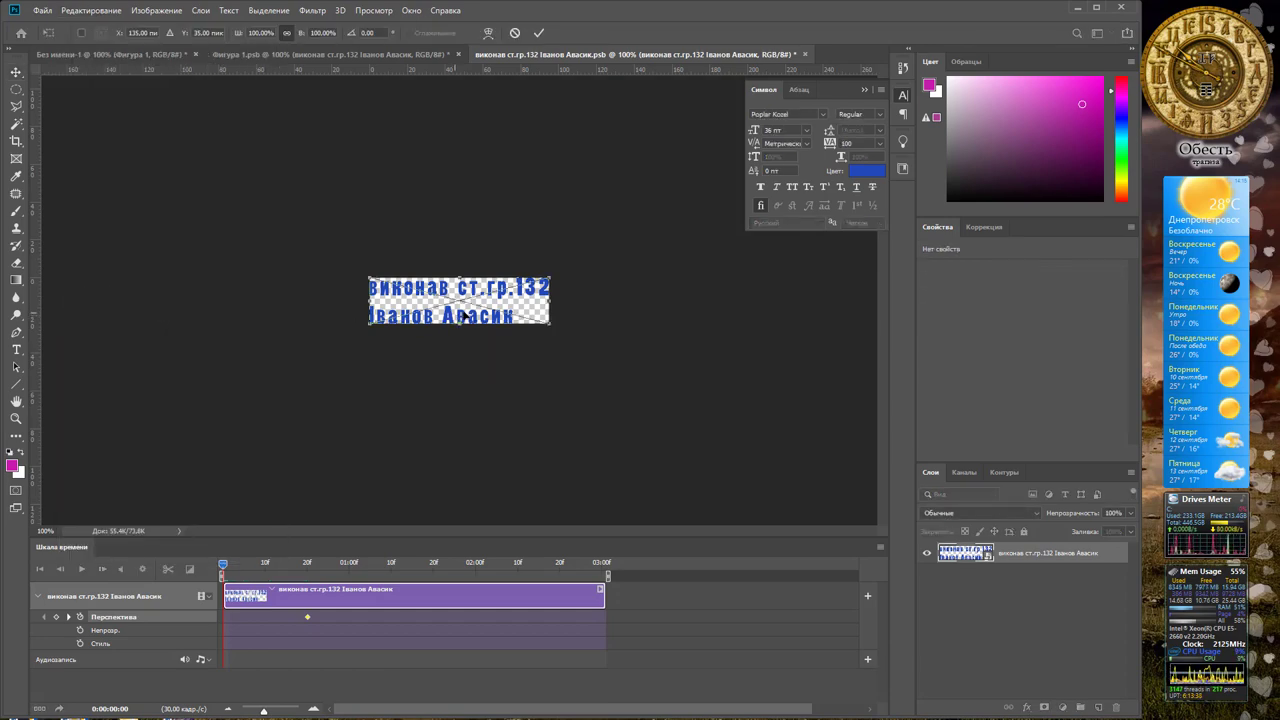
left_click_drag(462, 316, 638, 314)
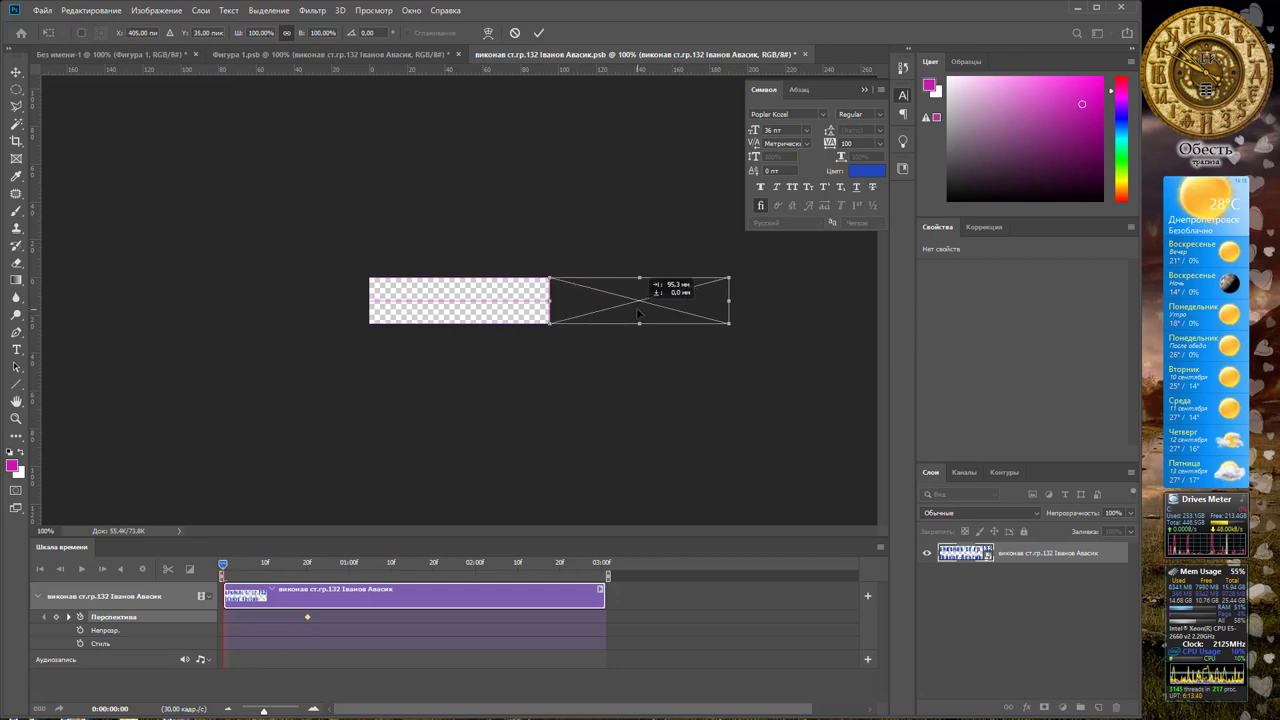
left_click(538, 34)
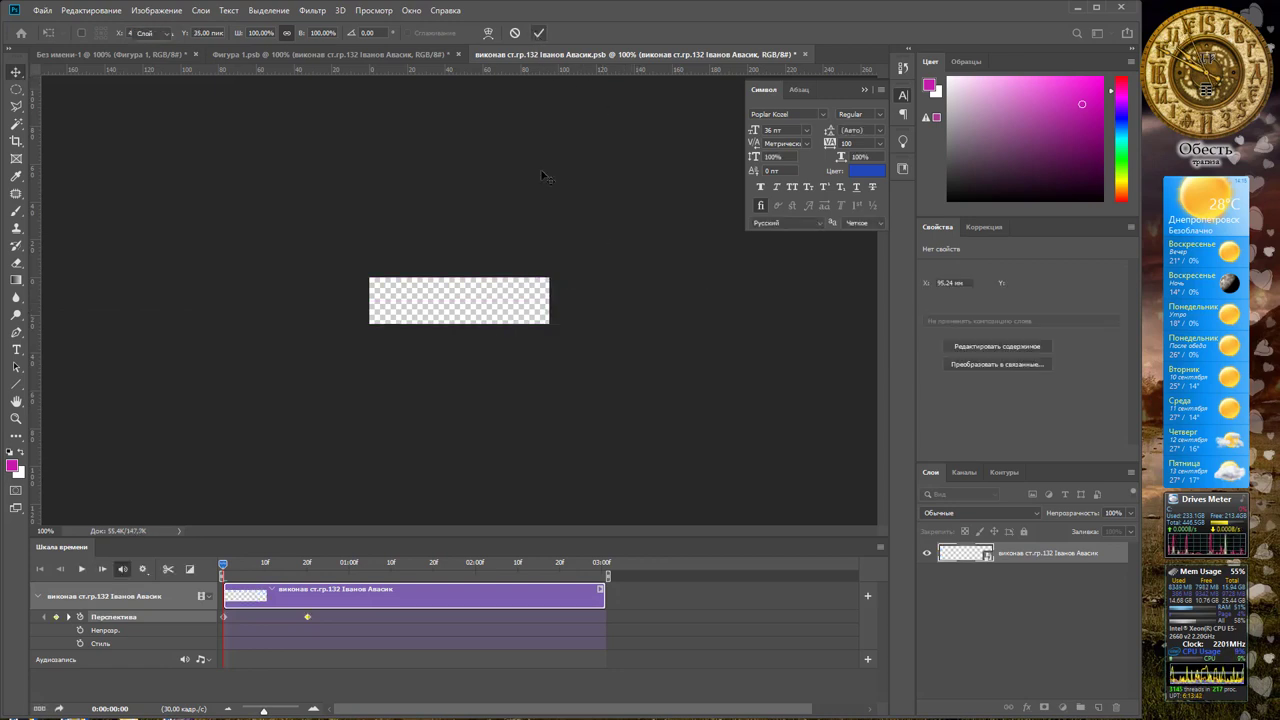
left_click_drag(236, 574, 353, 590)
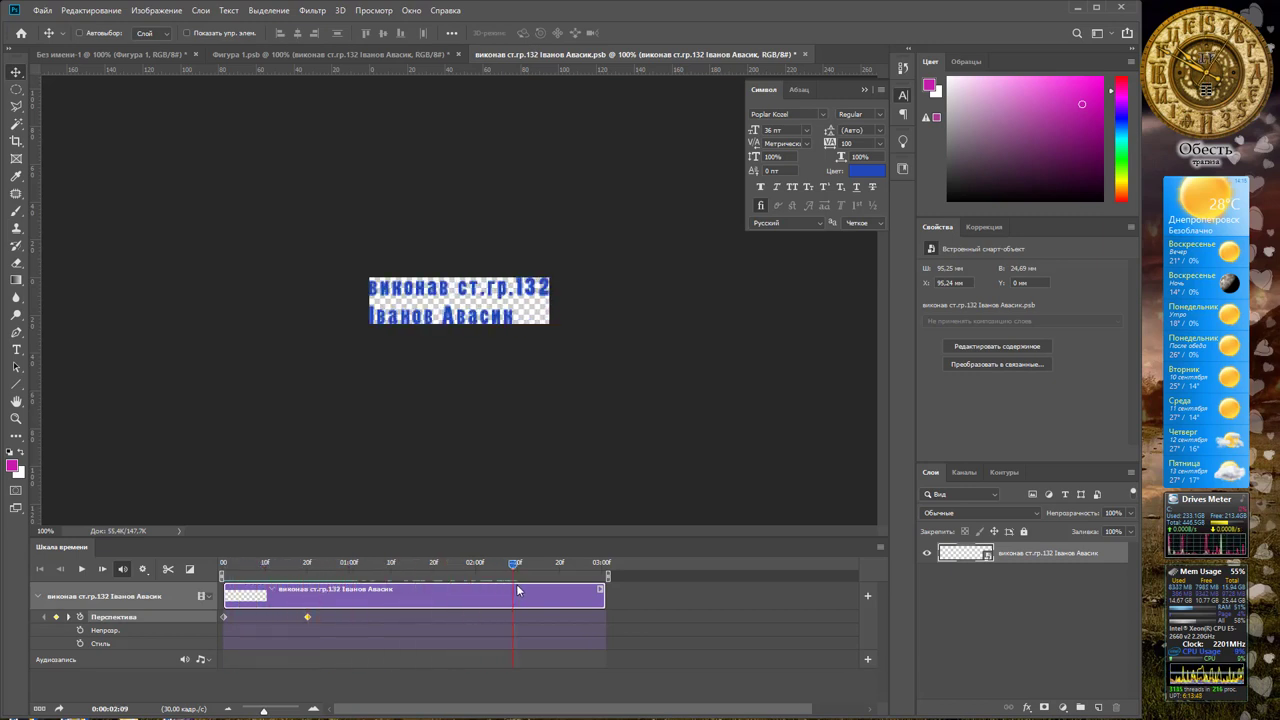
Copy the first keyframe to about 02:28 so the text slides out again, then close the document.
left_click_drag(516, 584, 518, 584)
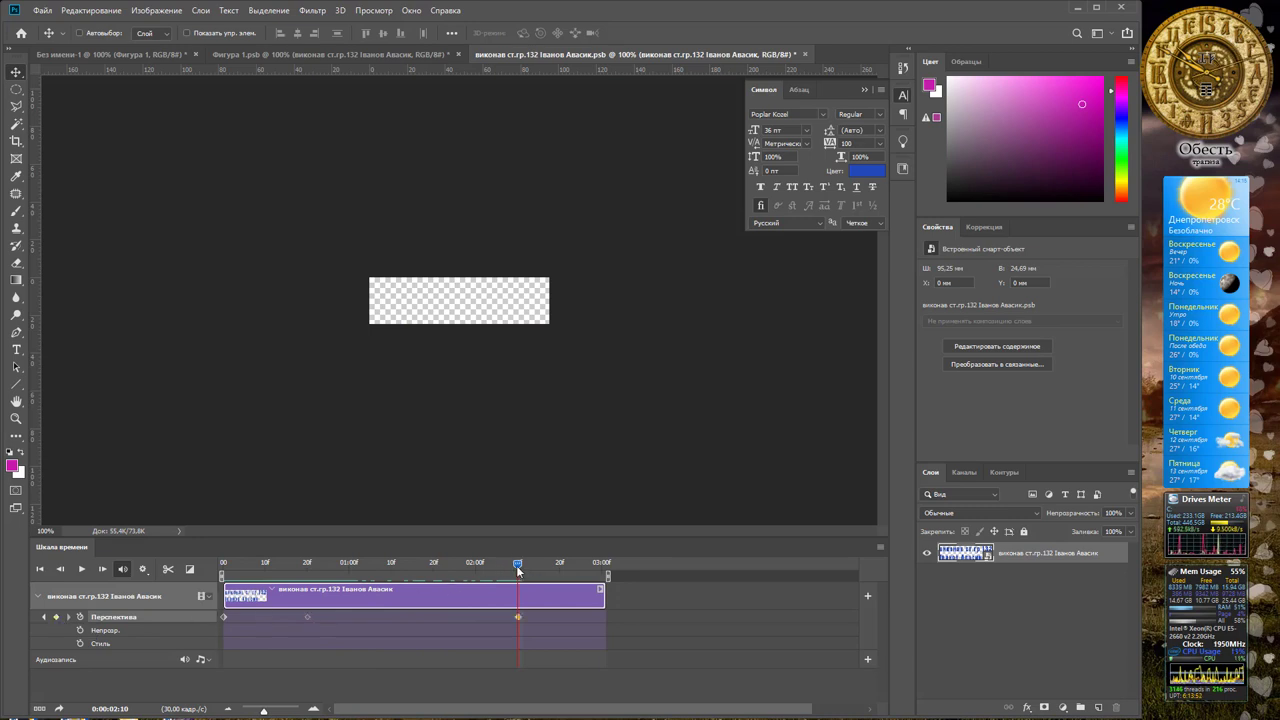
left_click_drag(517, 570, 619, 572)
left_click(226, 617)
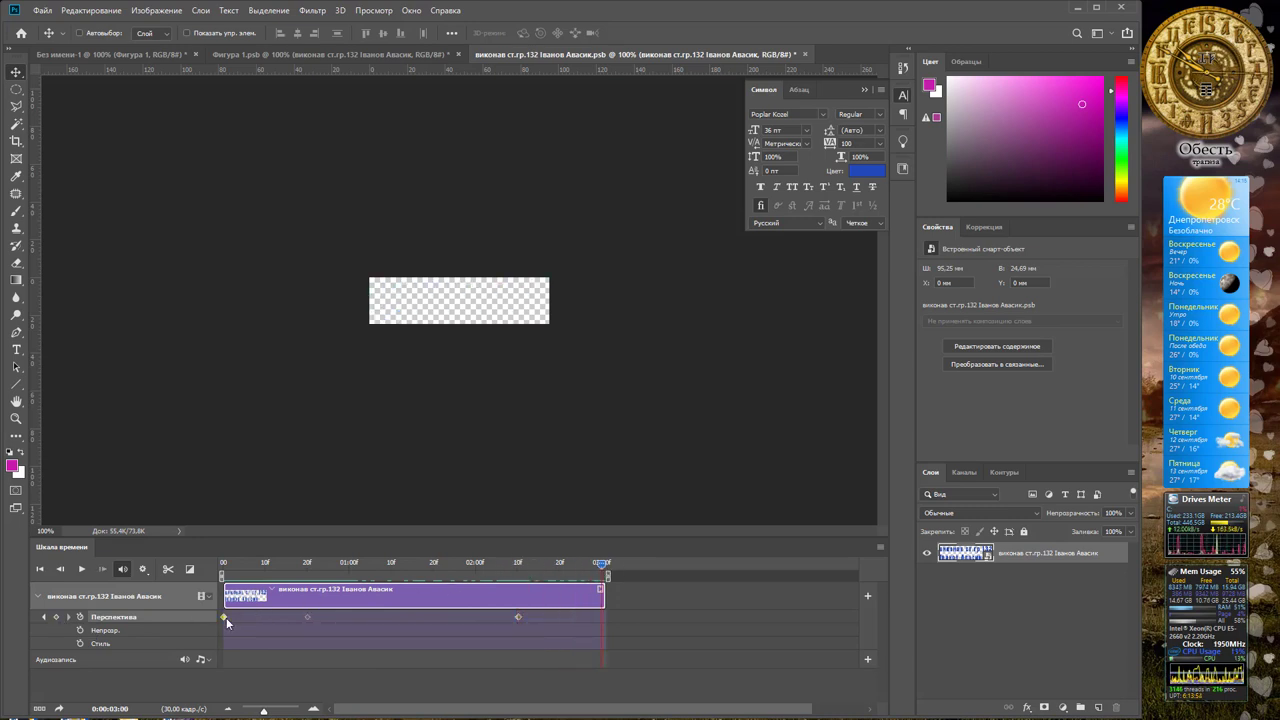
right_click(226, 617)
left_click(260, 638)
right_click(226, 617)
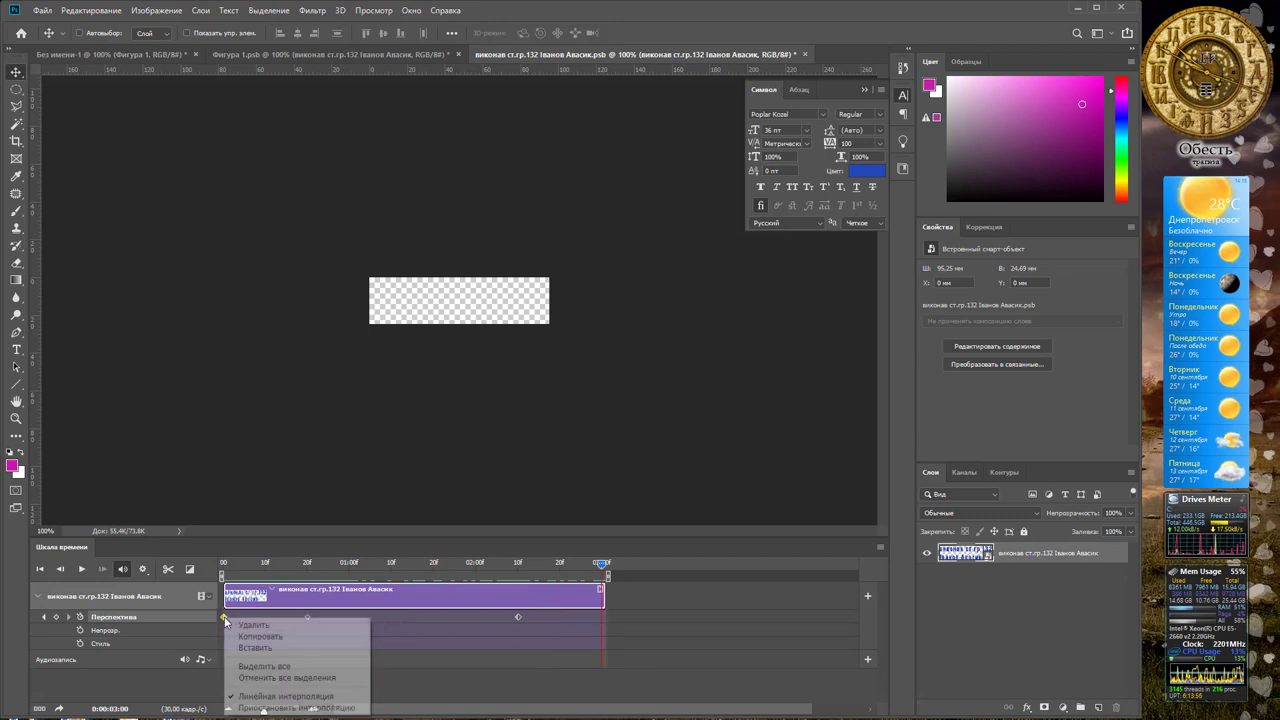
left_click(256, 648)
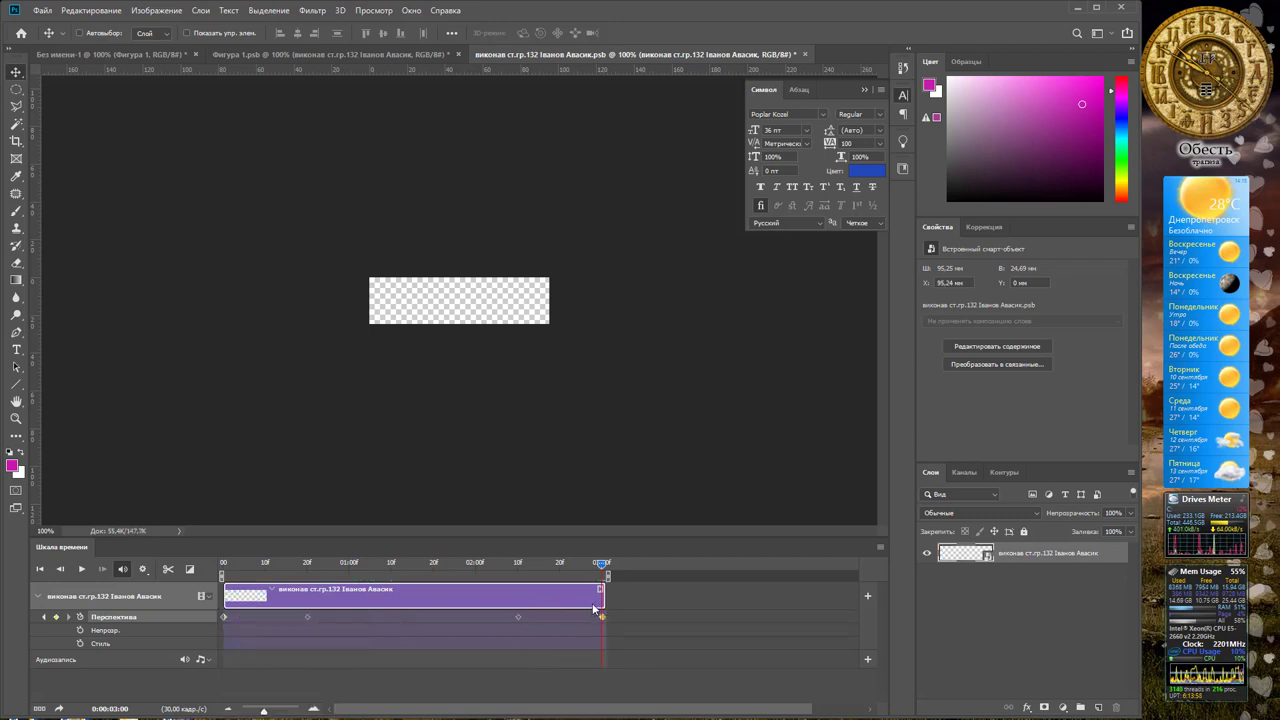
mouse_move(604, 567)
left_mouse_down()
mouse_move(566, 566)
mouse_move(585, 567)
left_mouse_up()
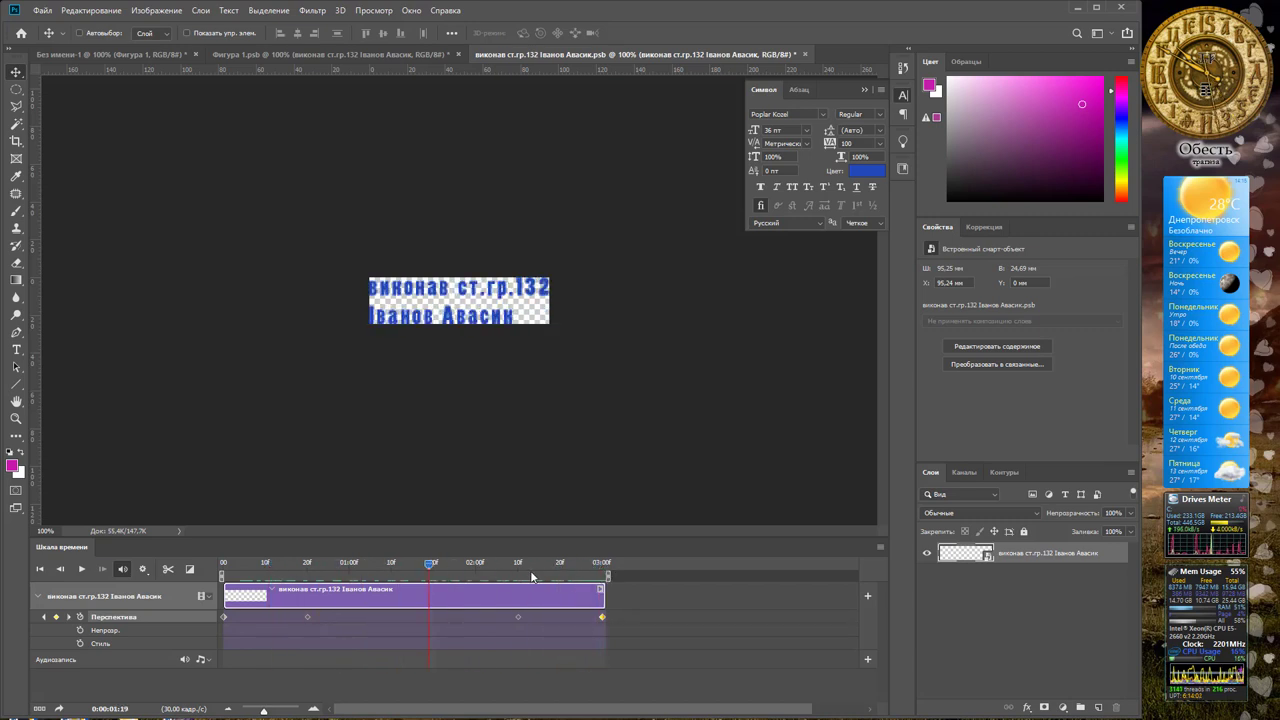
left_click(808, 54)
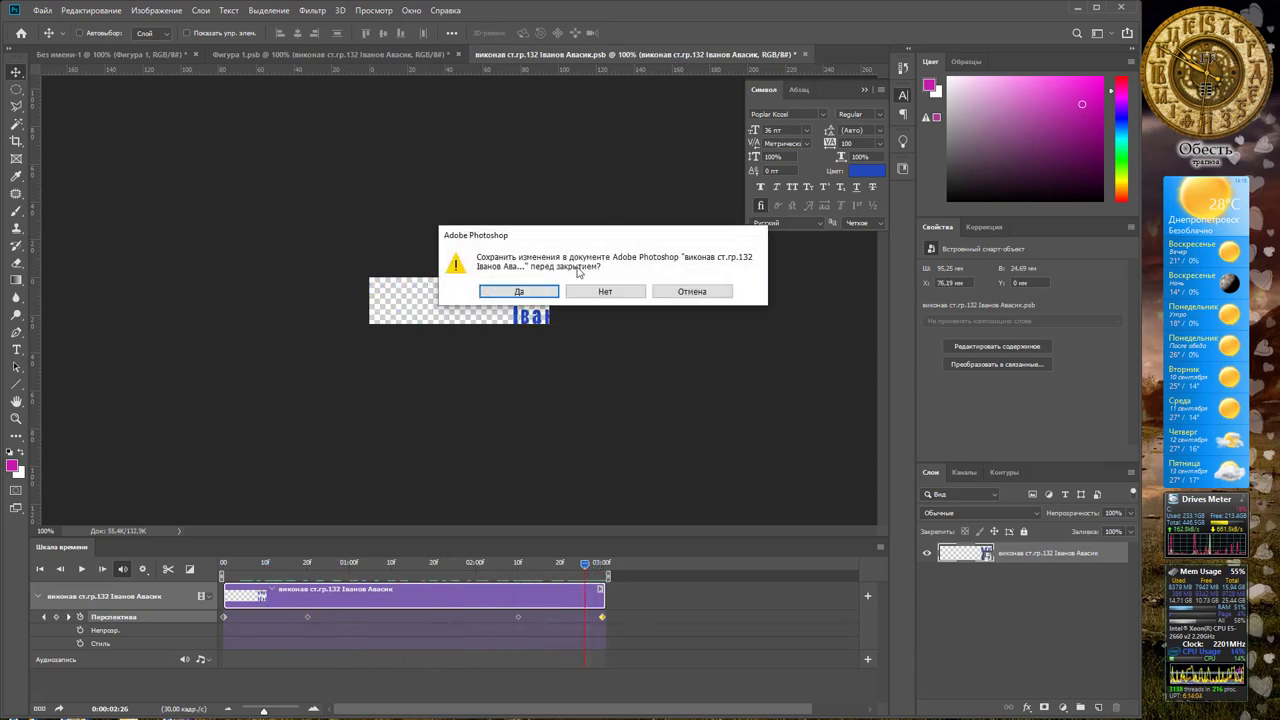
Save the credit animation, create Фигура 1's video timeline, and end the Дизайн clip at 03:00.
left_click(505, 290)
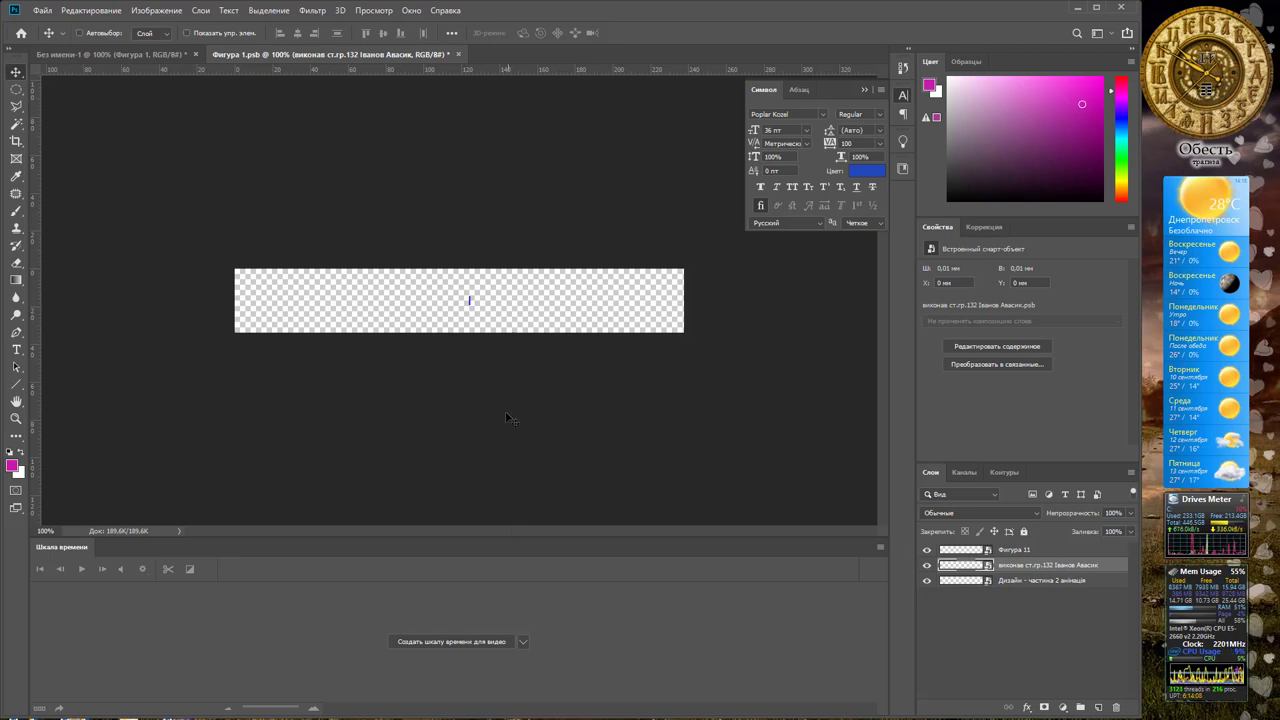
left_click(461, 640)
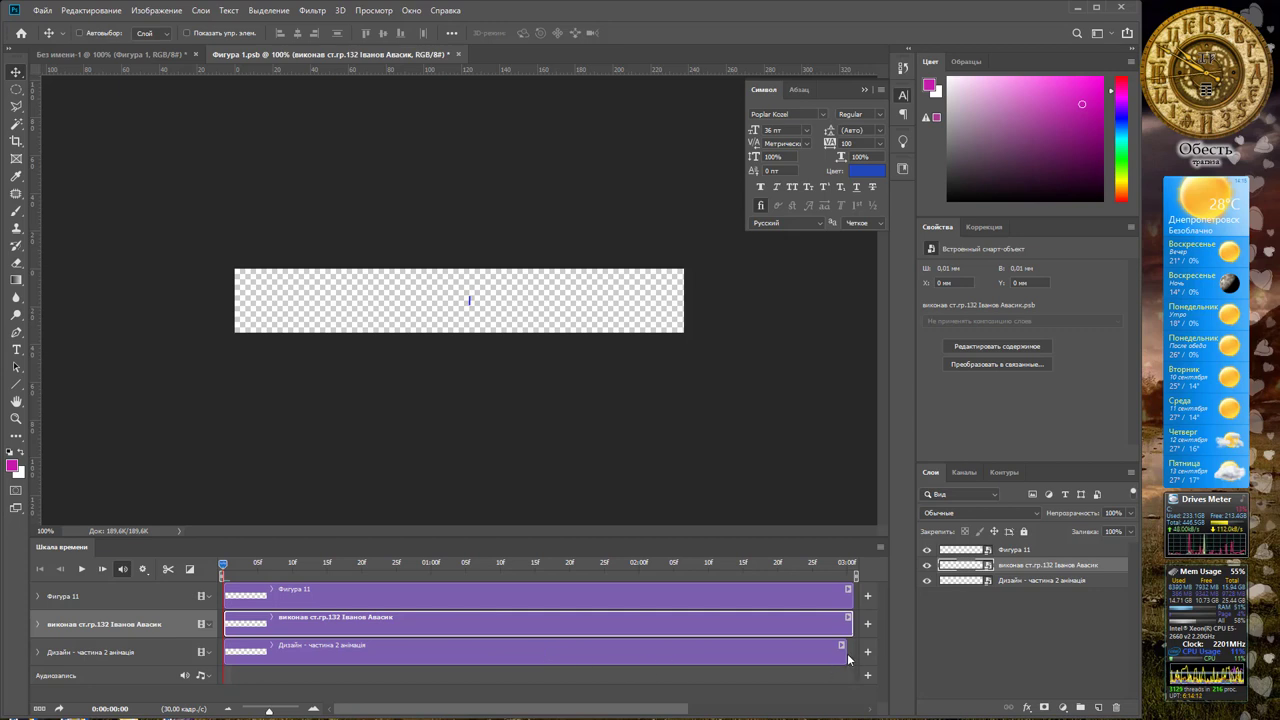
left_click_drag(845, 651, 852, 652)
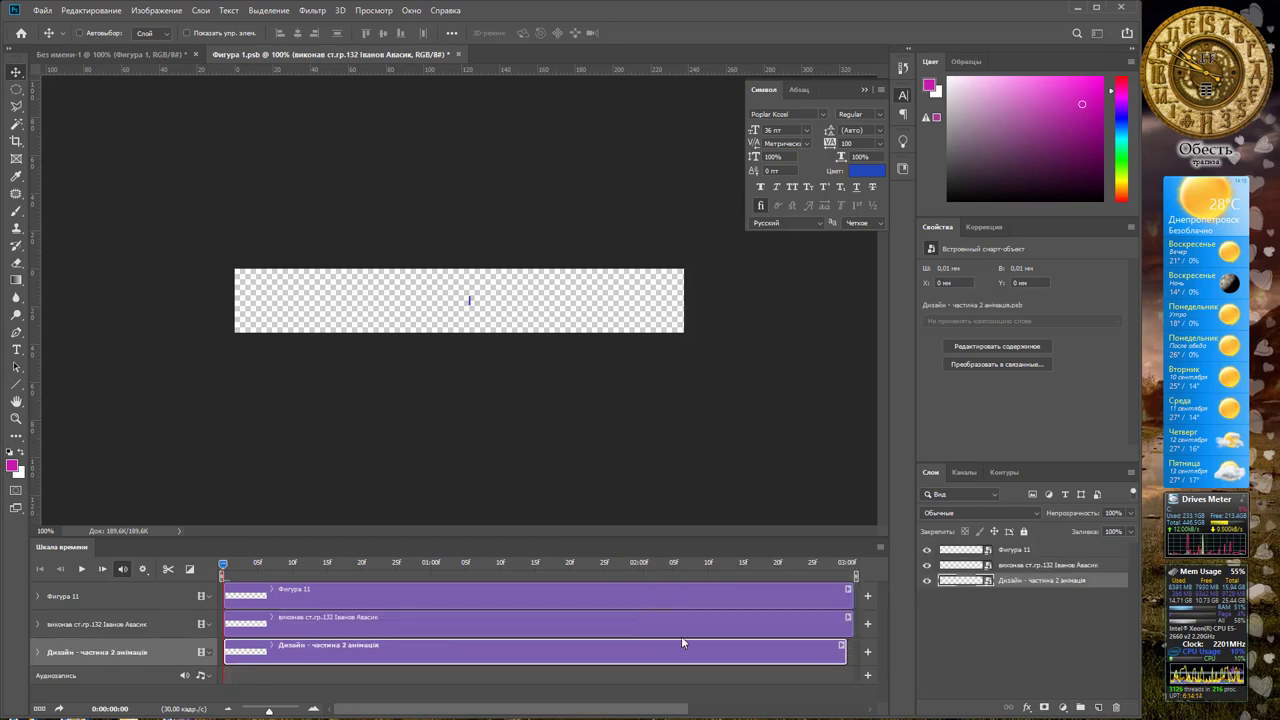
Check the animation at 0:00:00:16, then save and close Фигура 1.psb.
mouse_move(226, 567)
left_mouse_down()
mouse_move(786, 563)
mouse_move(223, 563)
left_mouse_up()
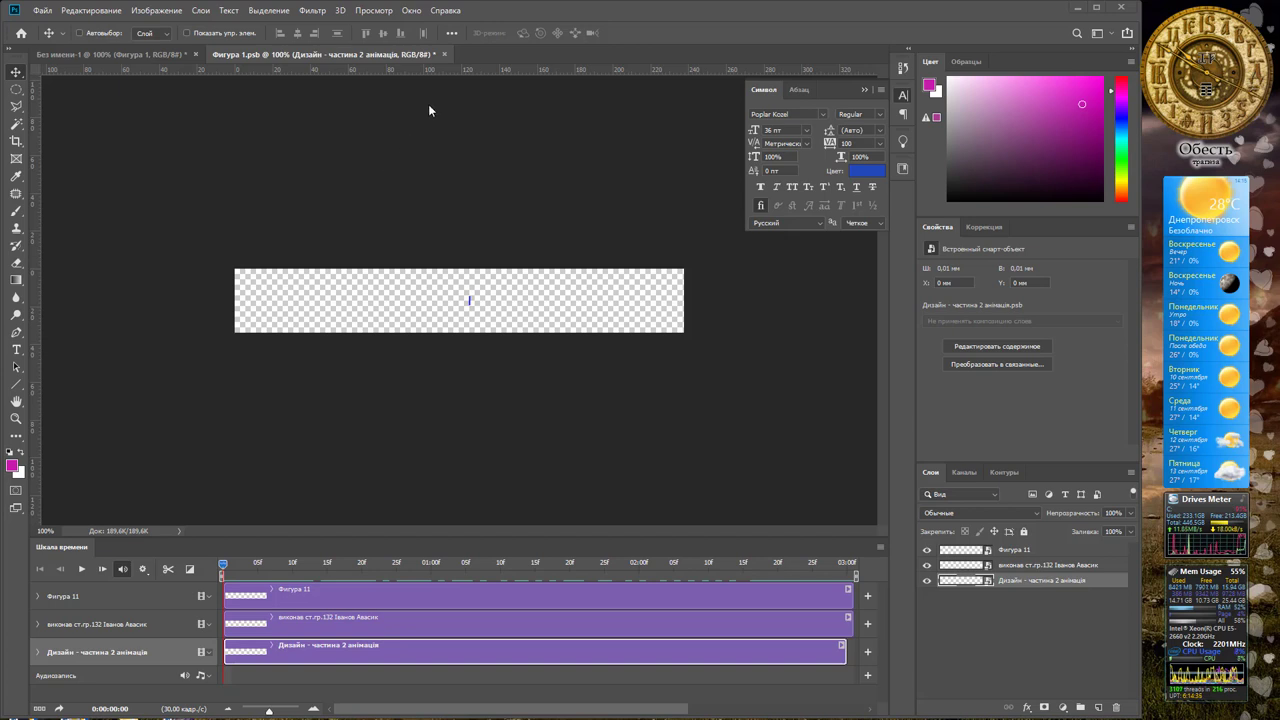
left_click(445, 54)
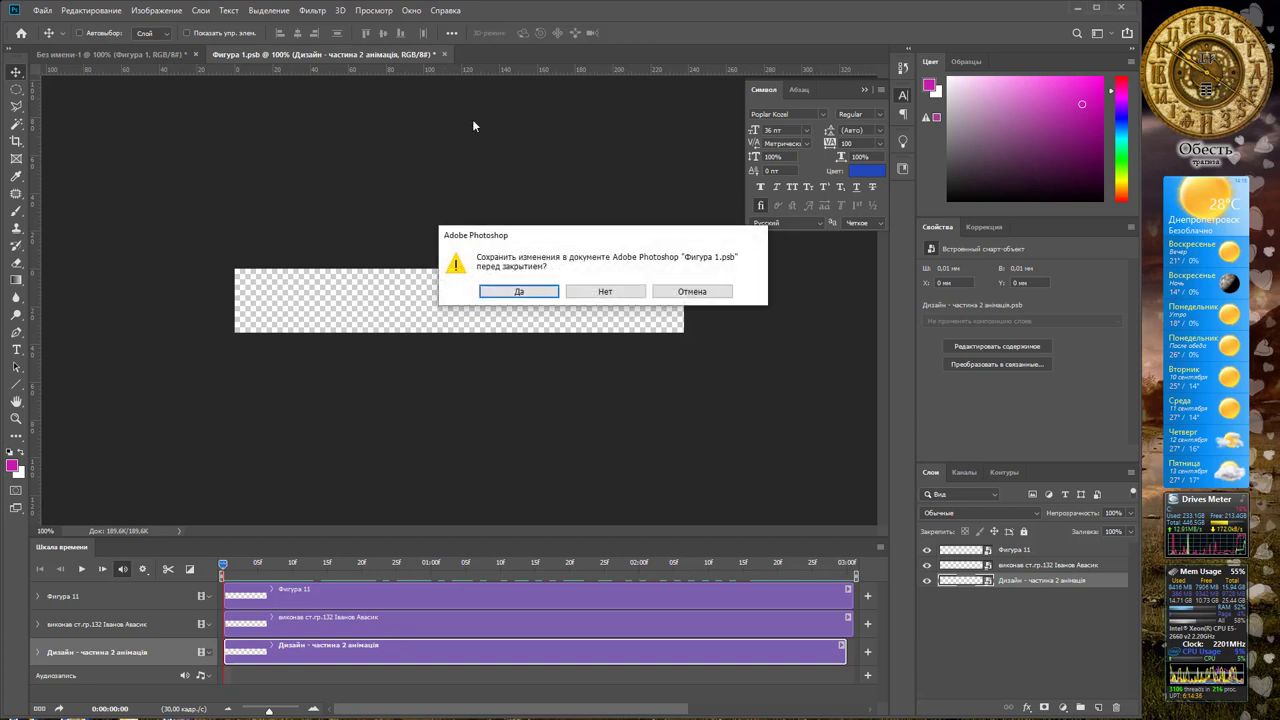
left_click(518, 291)
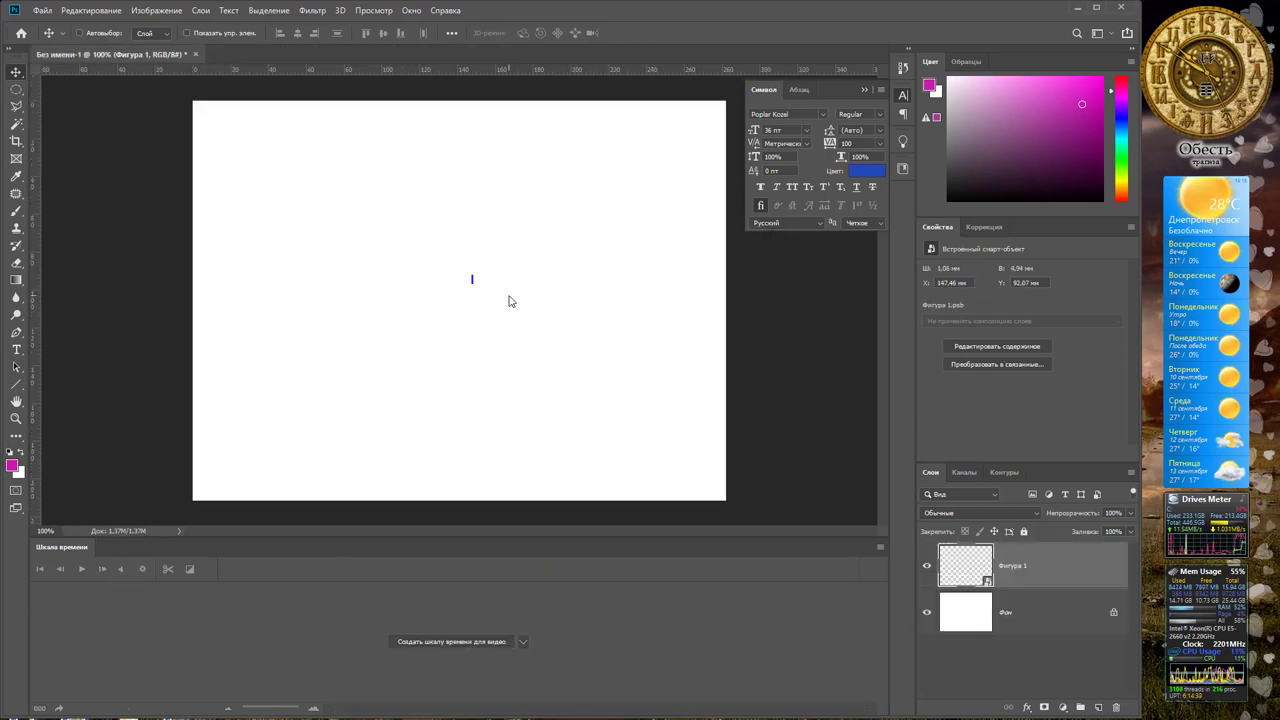
Create a video timeline for the untitled main document and scrub through the combined title animation.
left_click(459, 644)
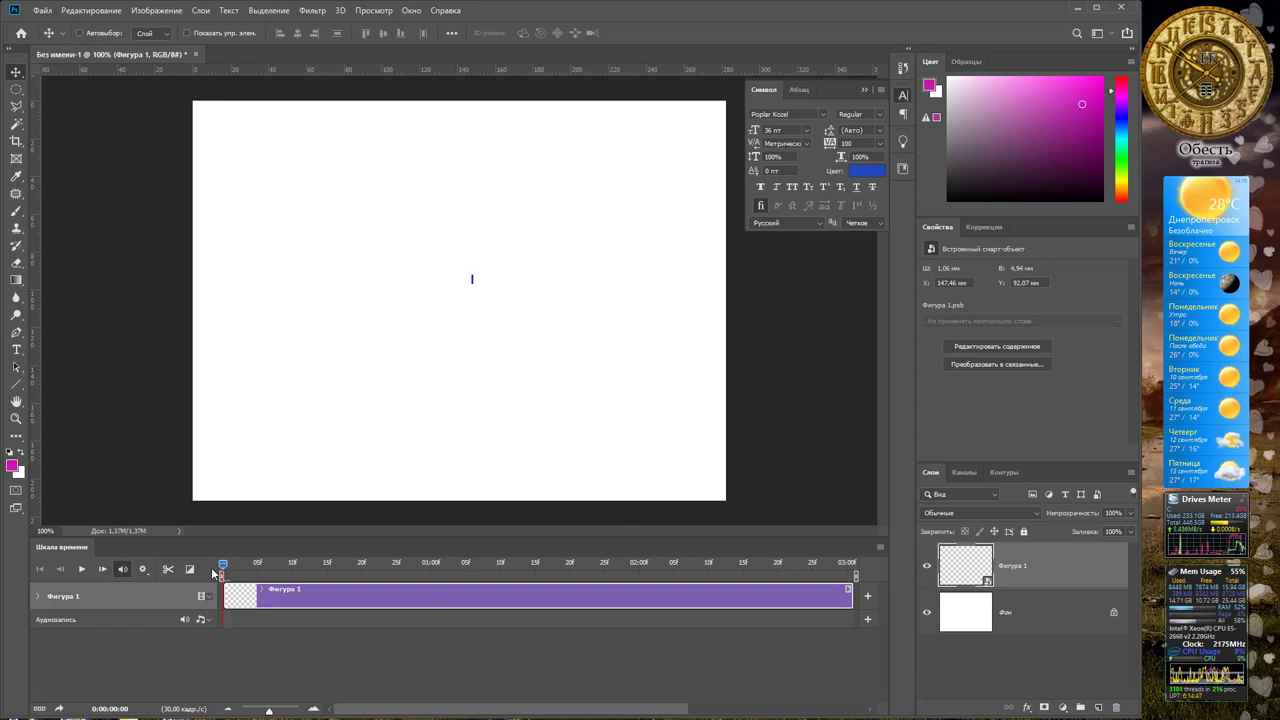
mouse_move(253, 573)
left_mouse_down()
mouse_move(785, 572)
mouse_move(531, 566)
left_mouse_up()
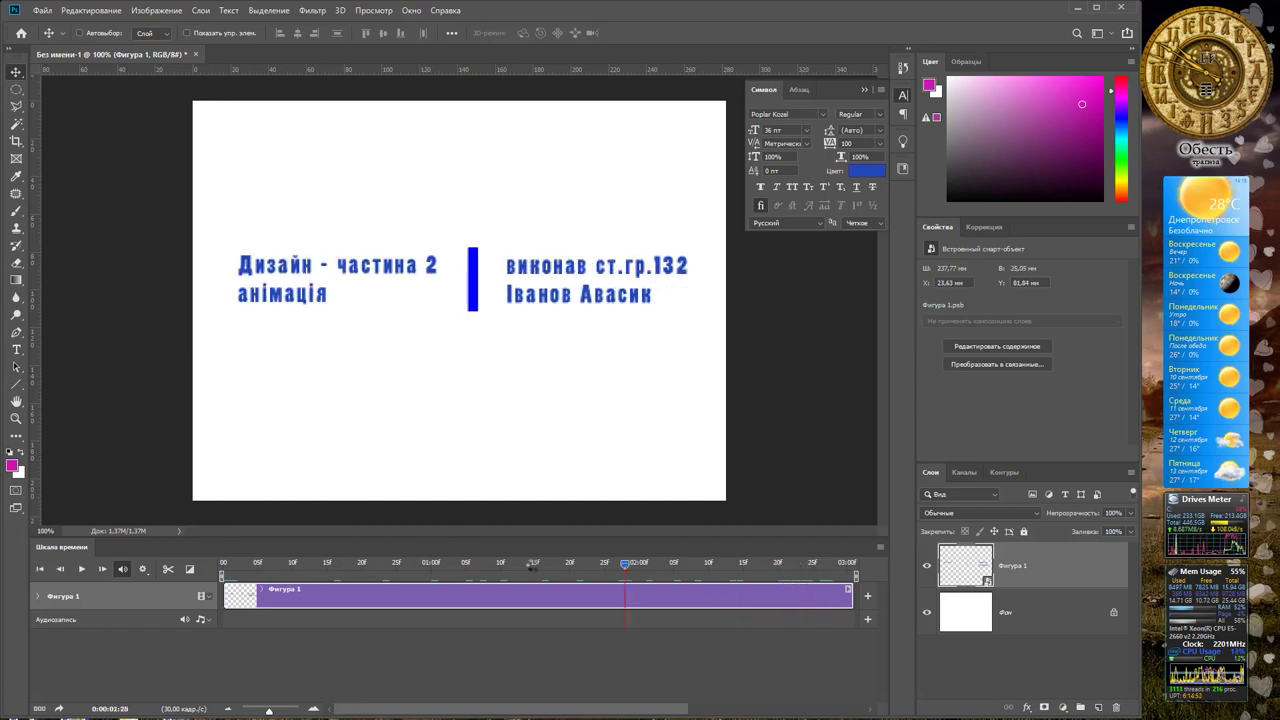
mouse_move(313, 565)
left_mouse_down()
mouse_move(747, 568)
mouse_move(222, 566)
left_mouse_up()
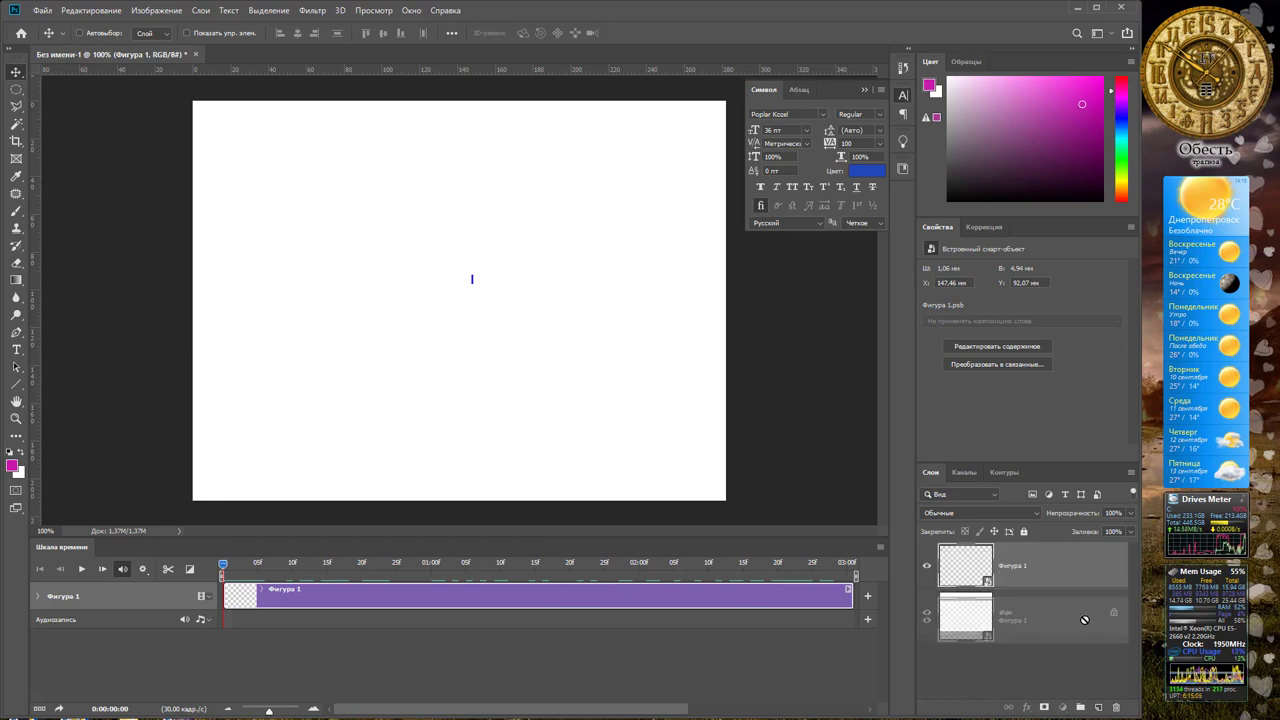
Duplicate the Фигура 1 layer as Фигура 1 копия.
right_click(982, 561)
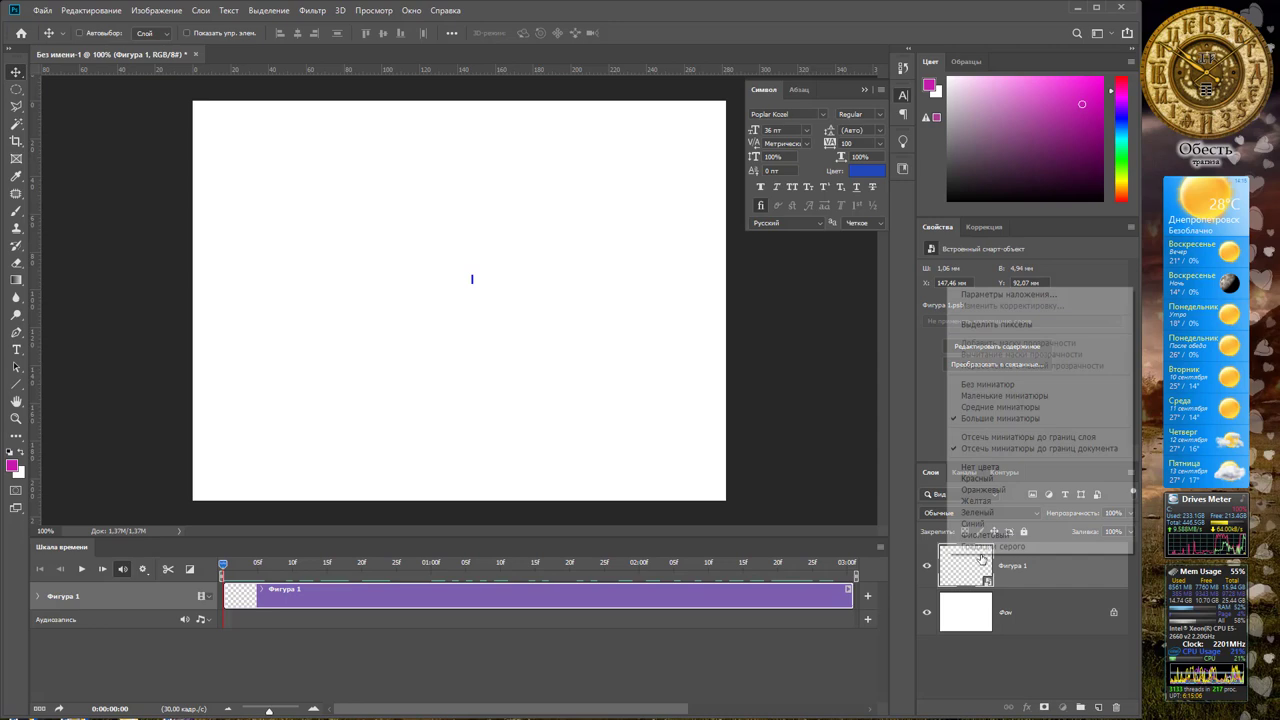
right_click(1034, 582)
left_click(940, 40)
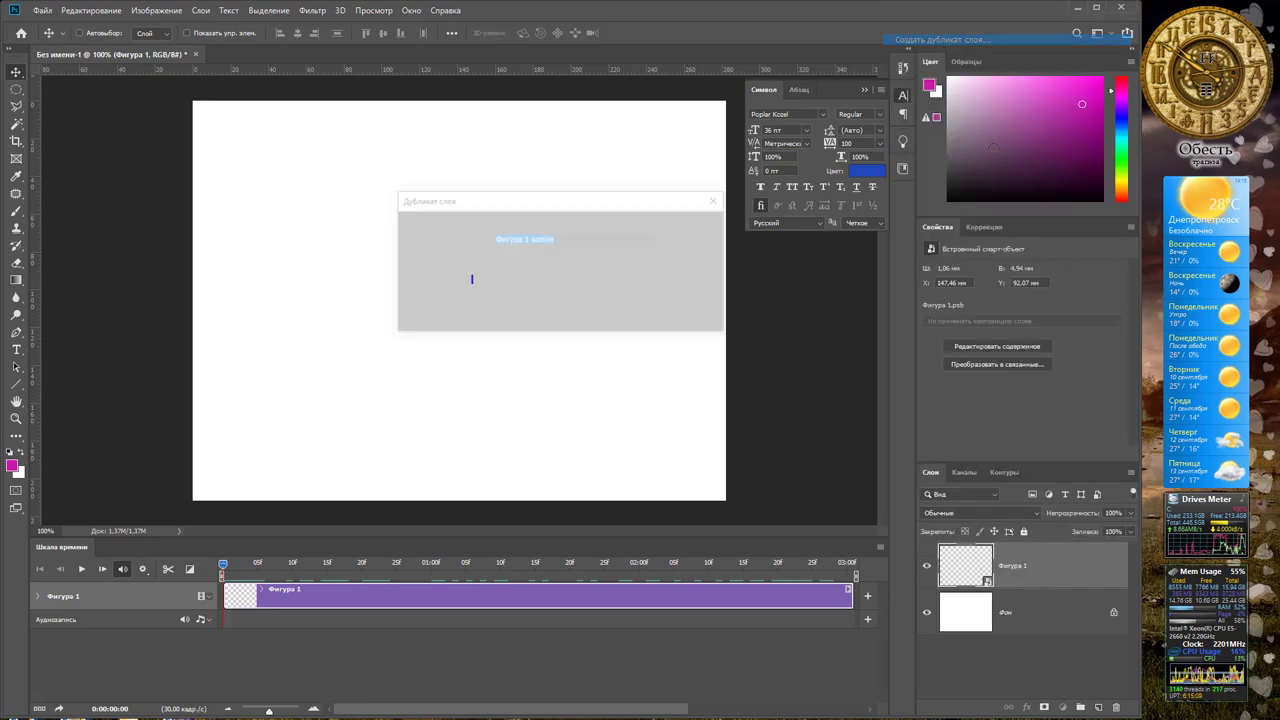
left_click(686, 226)
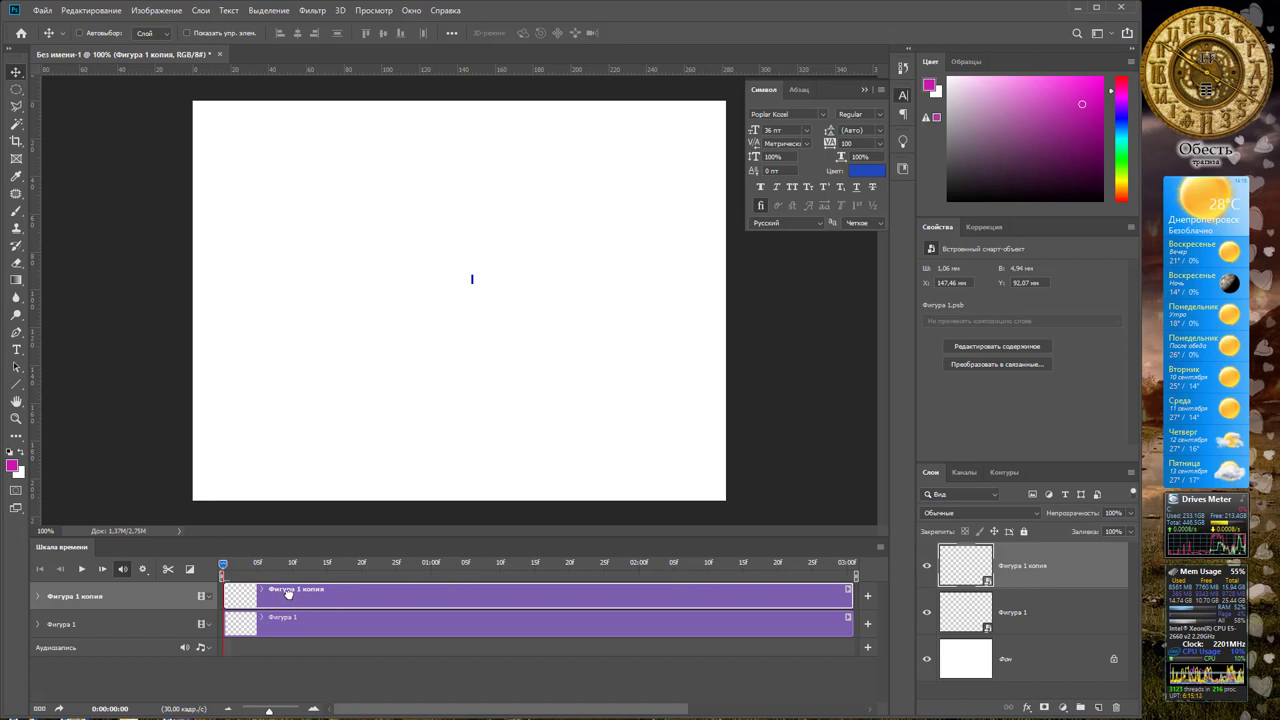
Shift the Фигура 1 копия clip to follow the original from about 03:00, then play from Фигура 1.
left_click_drag(282, 600, 831, 592)
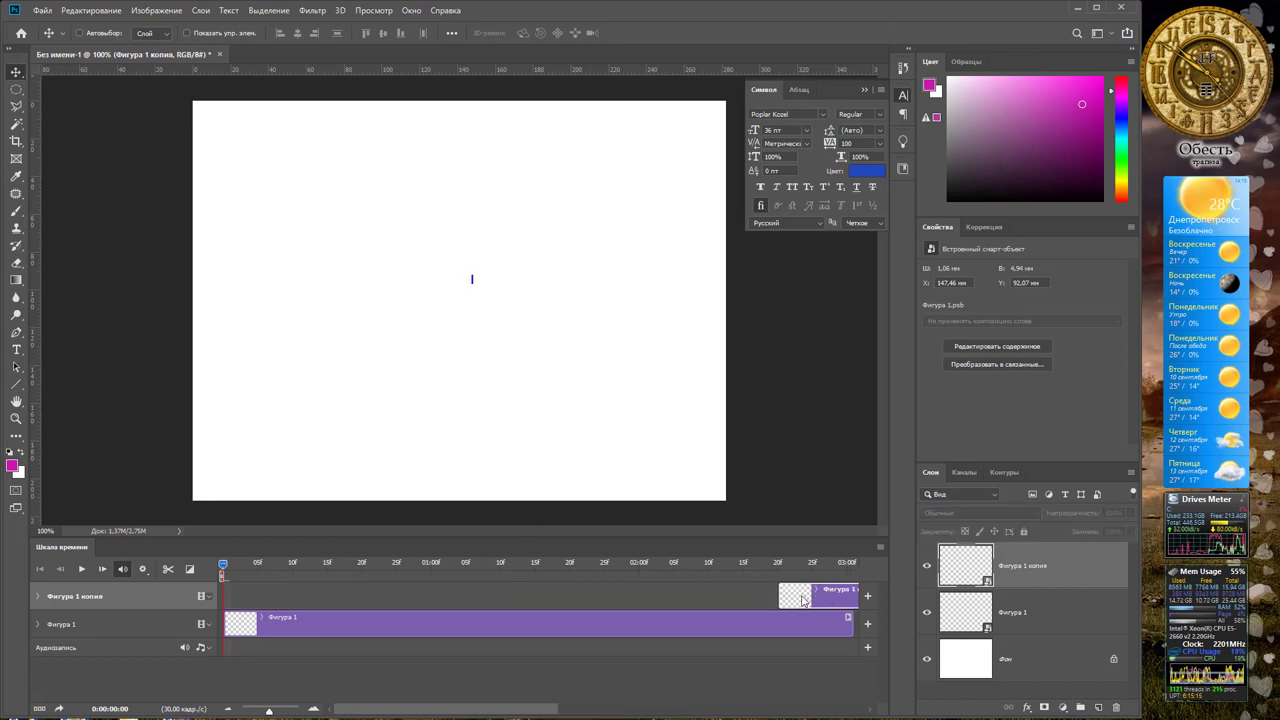
left_click(631, 712)
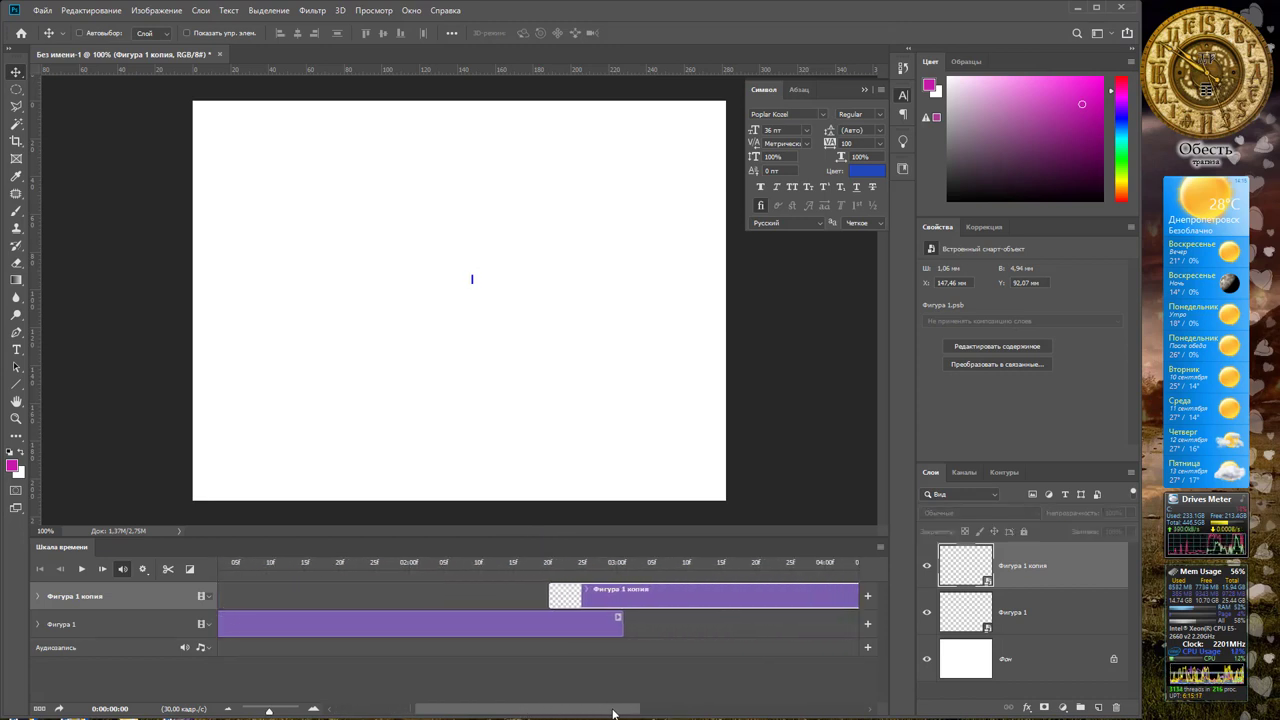
left_click_drag(576, 599, 615, 604)
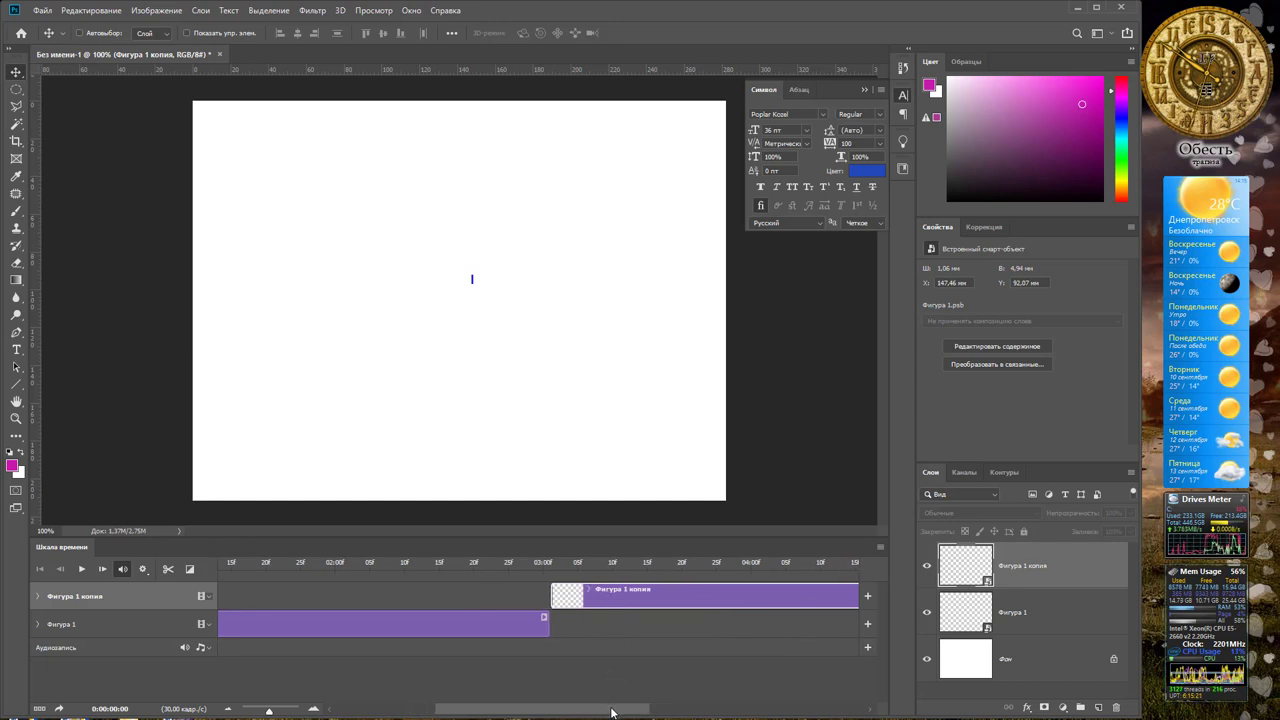
mouse_move(616, 710)
left_mouse_down()
mouse_move(713, 694)
mouse_move(476, 680)
left_mouse_up()
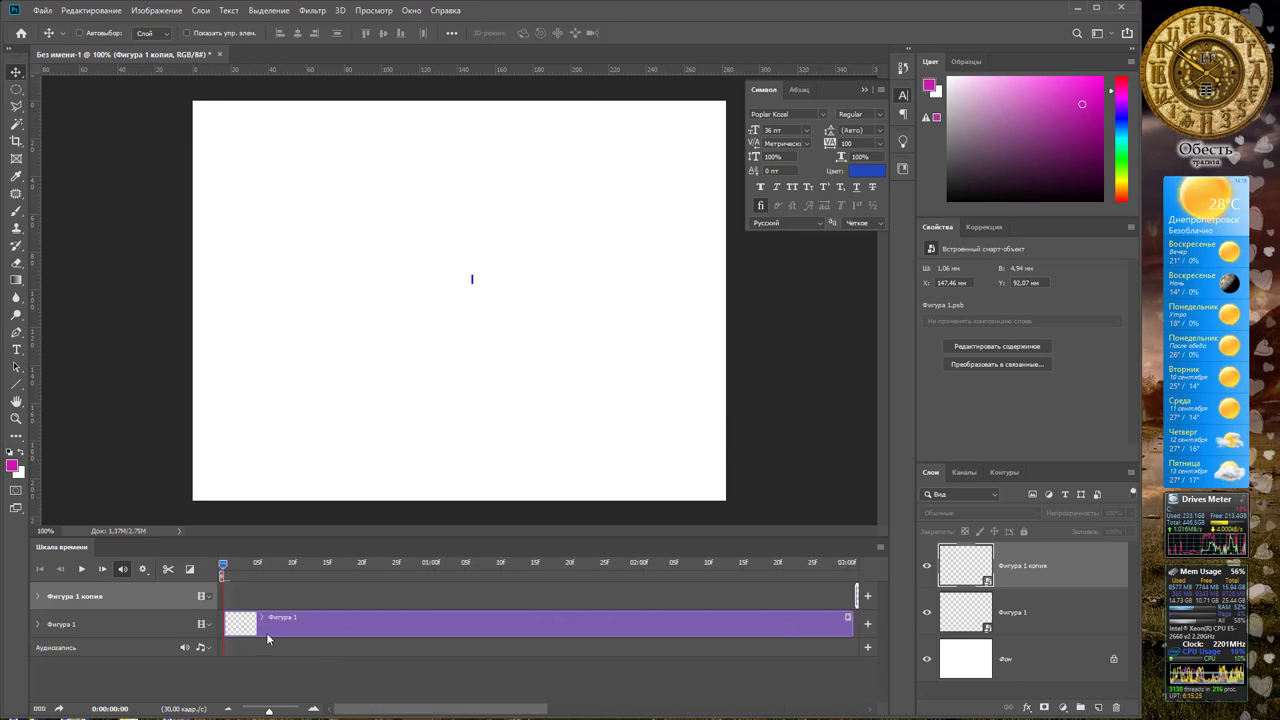
left_click(320, 627)
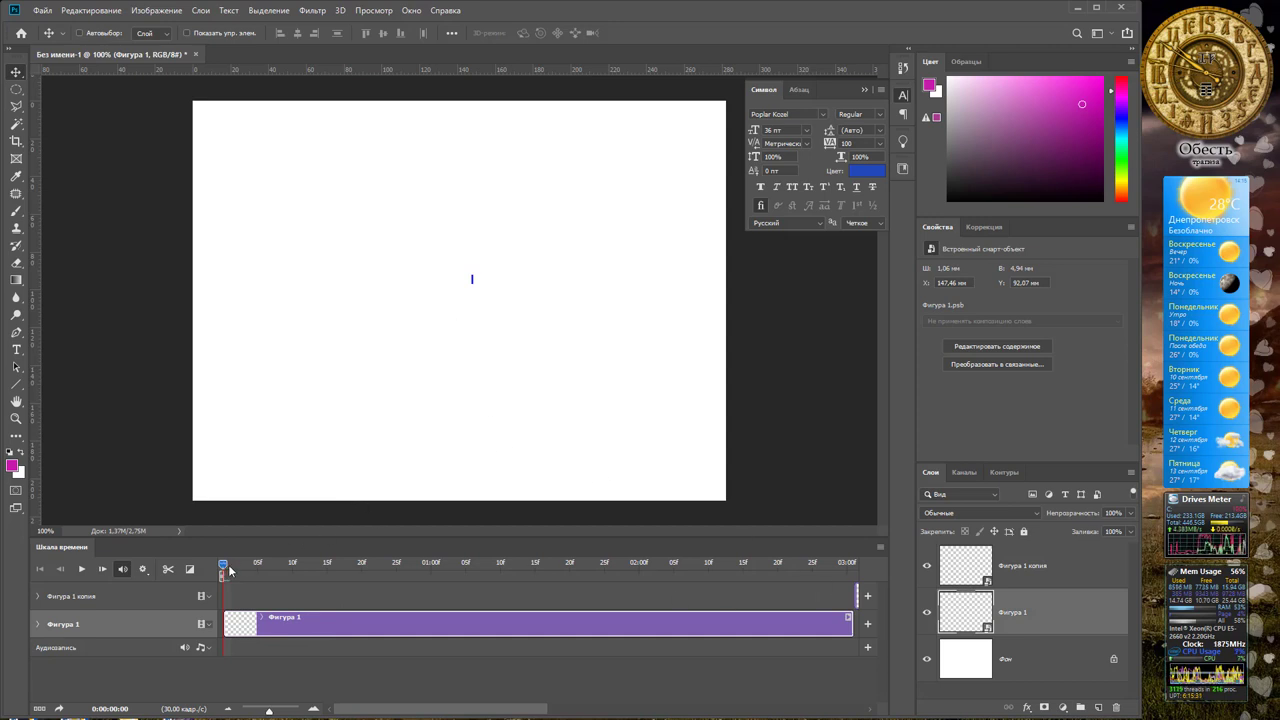
key("space")
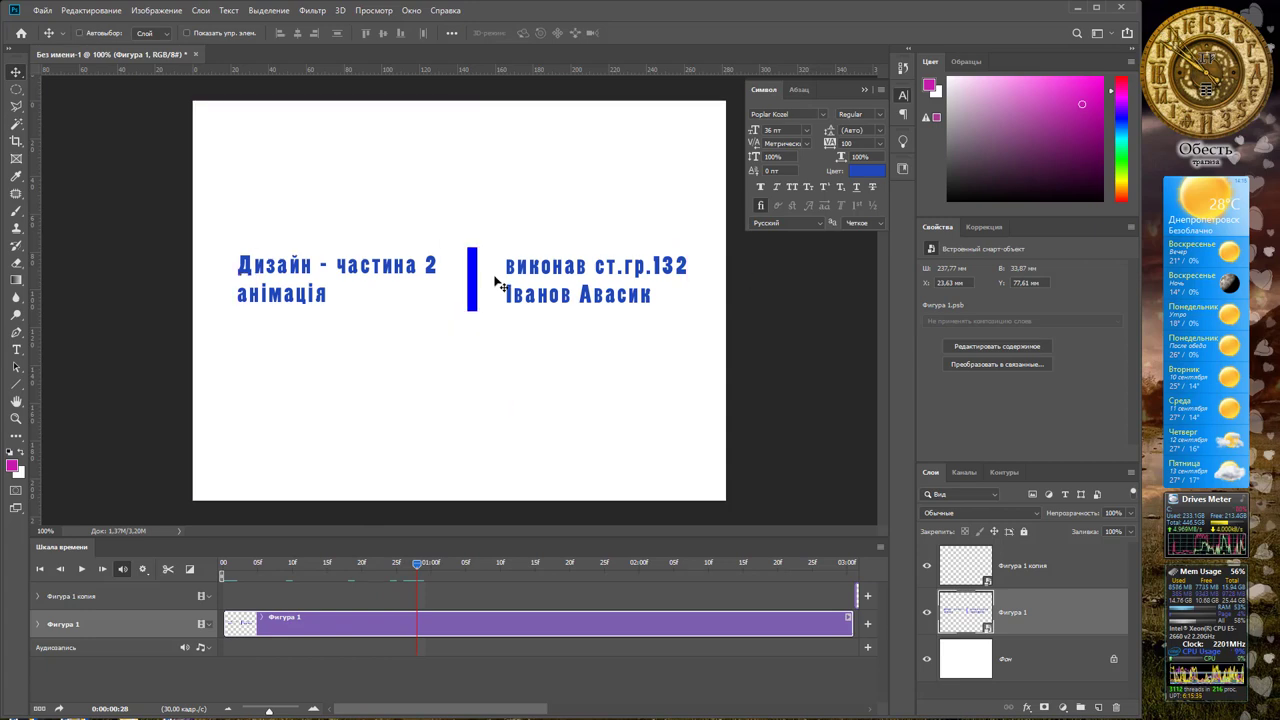
Scale the title down to about 49% with Free Transform.
left_click(104, 11)
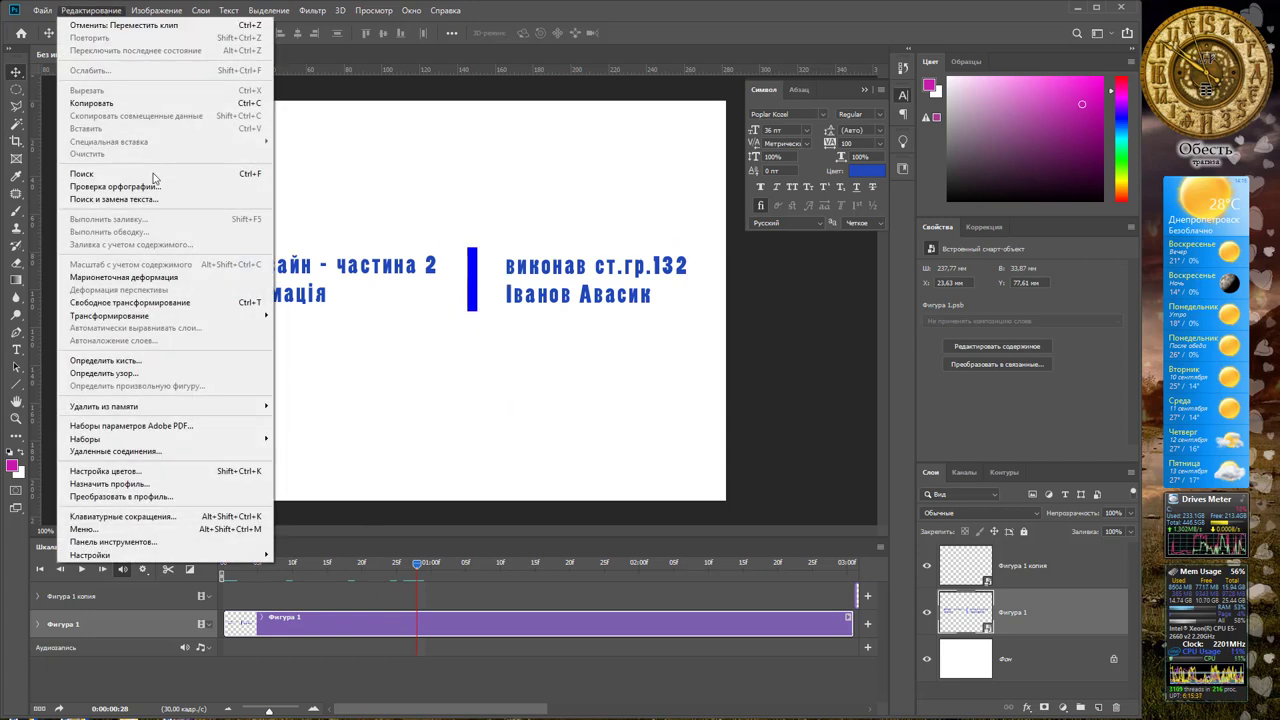
left_click(150, 302)
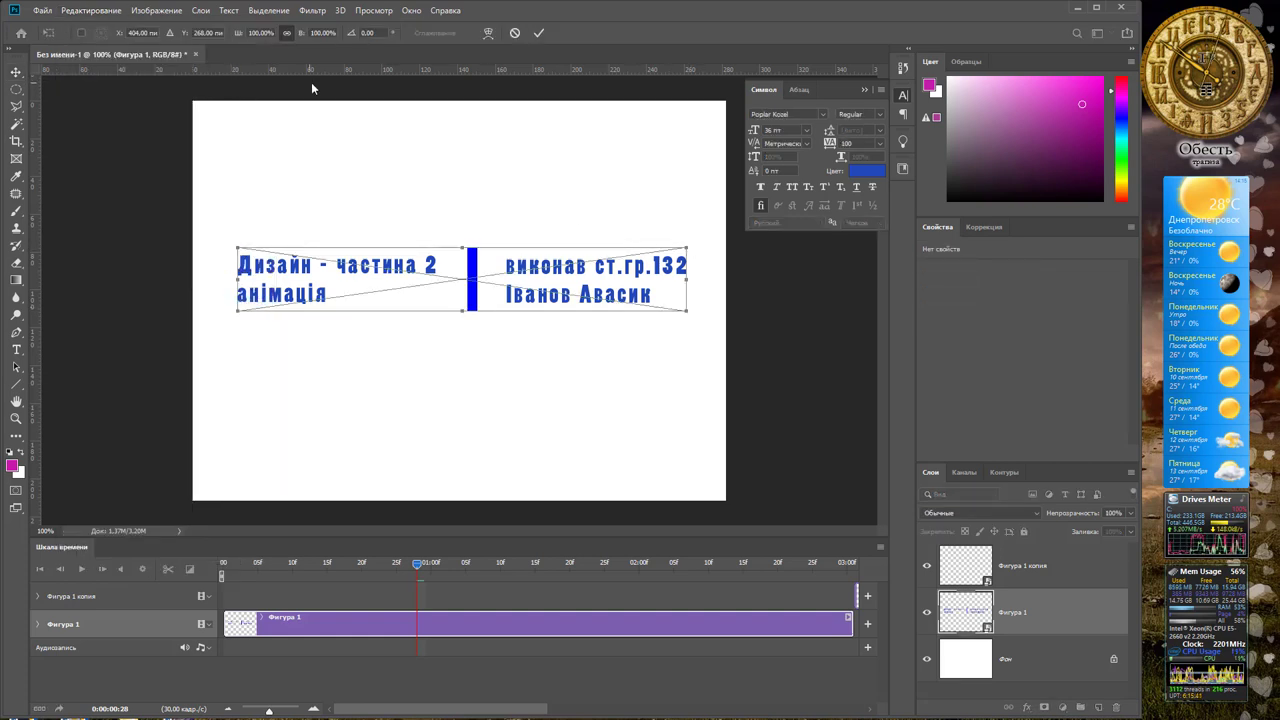
left_click(287, 34)
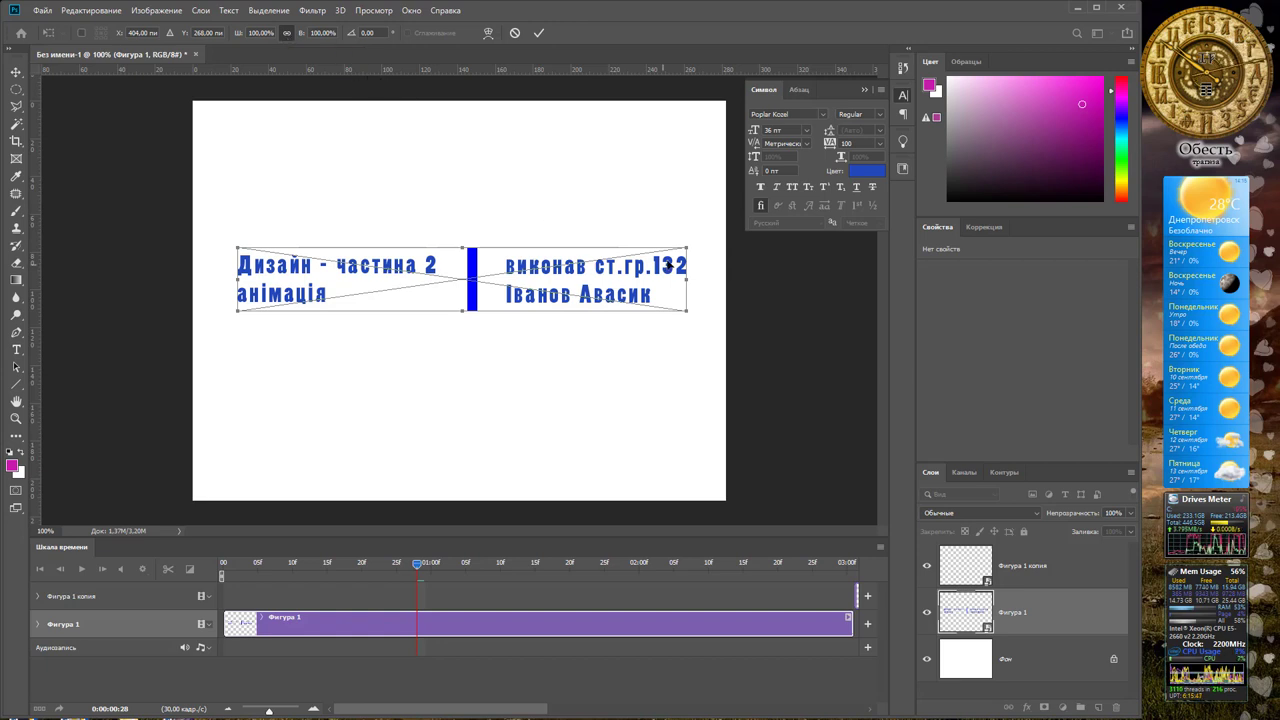
left_click_drag(686, 249, 434, 322)
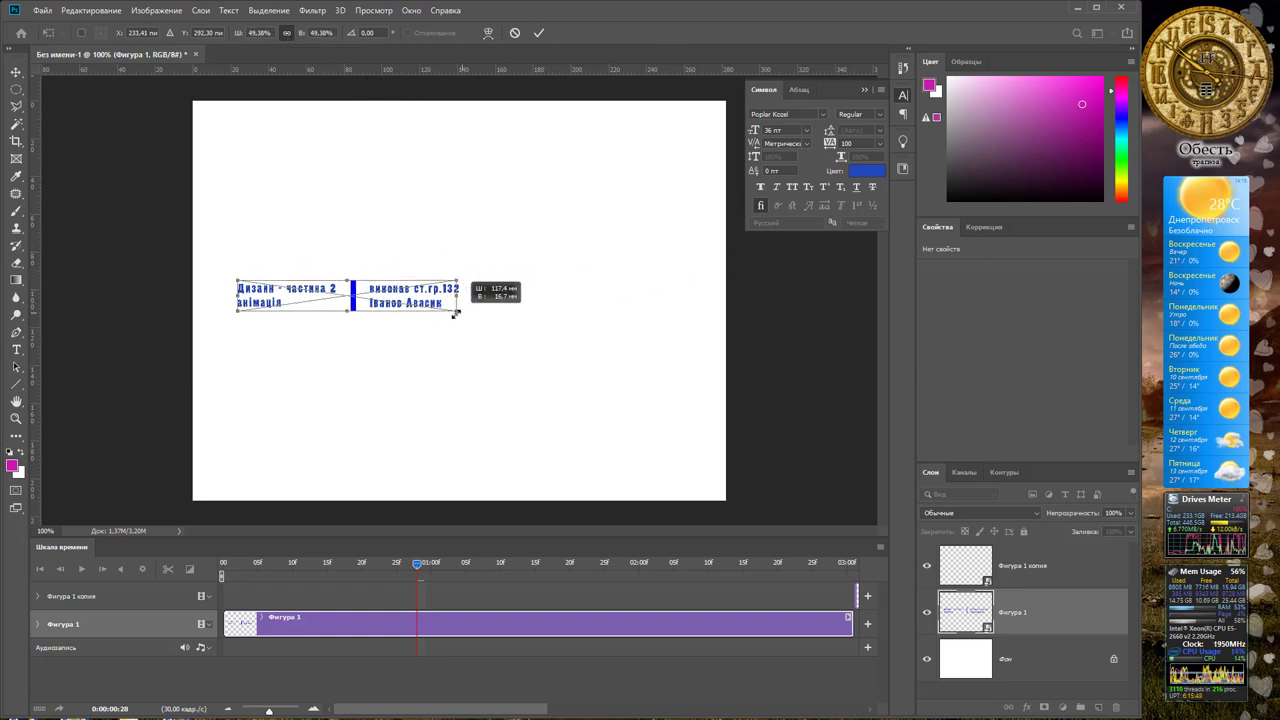
key("Return")
Move the title to the canvas's lower-left corner and replay the animation.
mouse_move(394, 309)
left_mouse_down()
mouse_move(369, 432)
mouse_move(377, 467)
left_mouse_up()
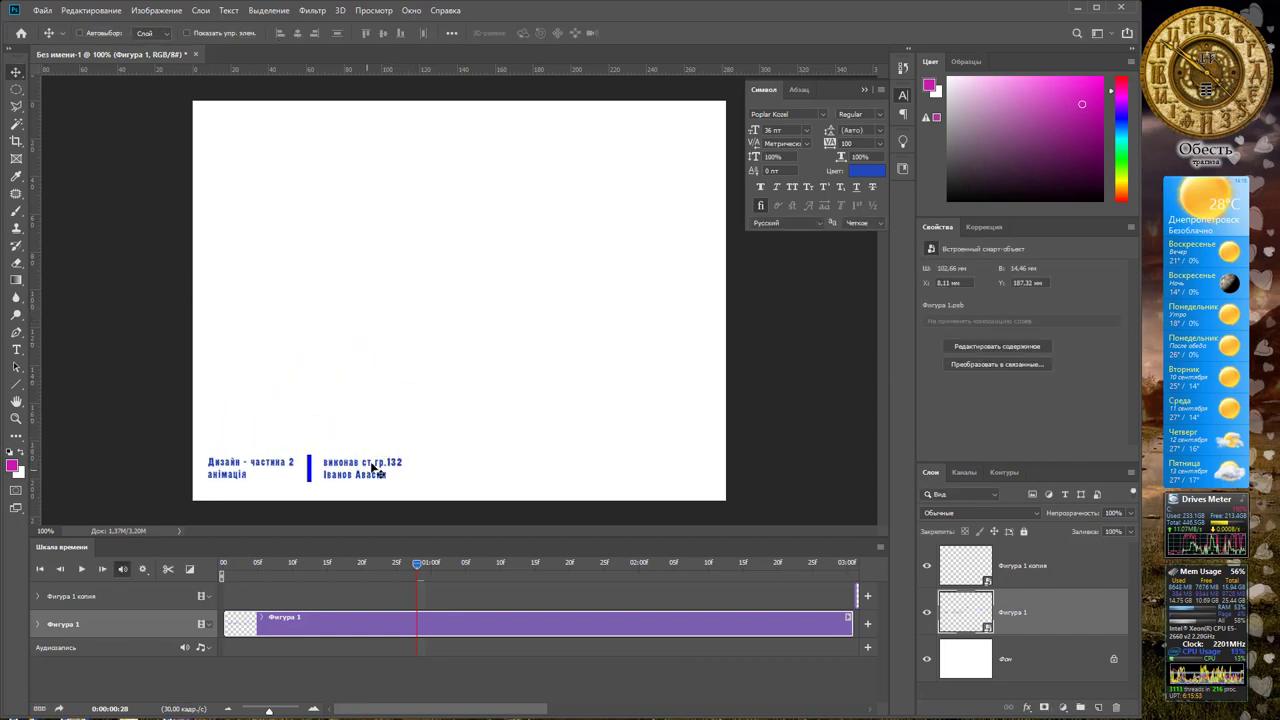
left_click_drag(417, 566, 221, 568)
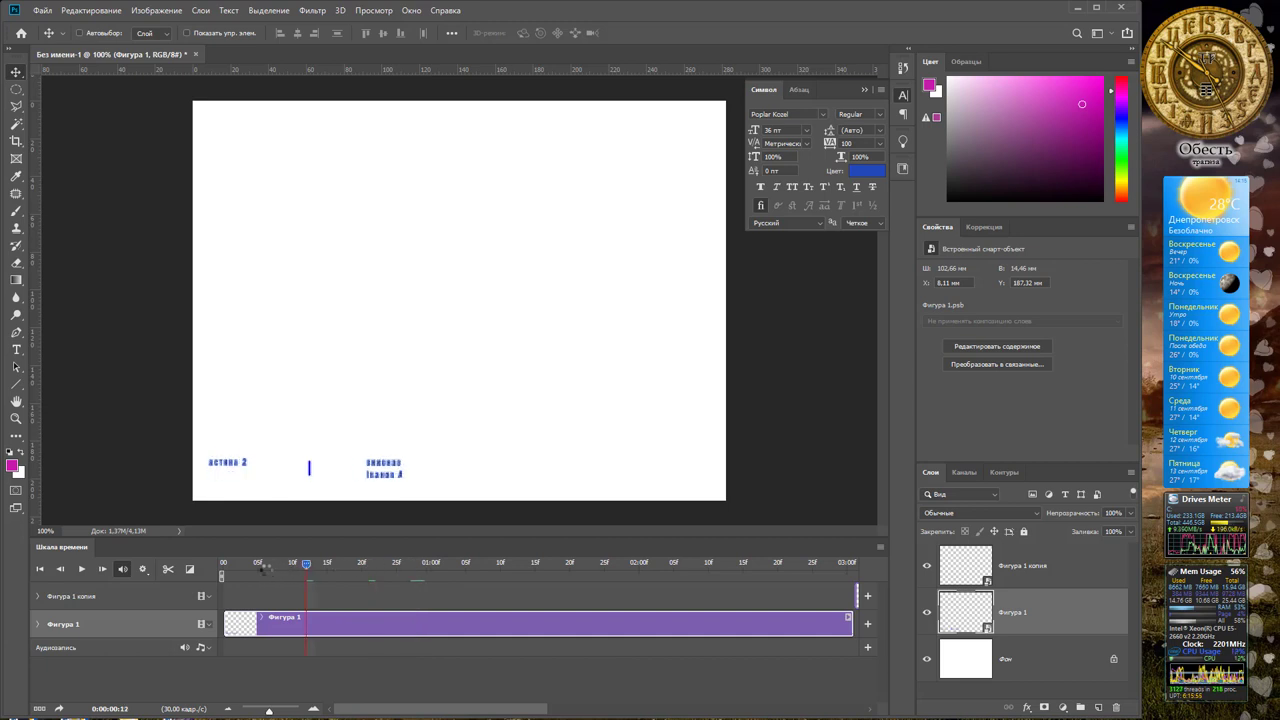
key("space")
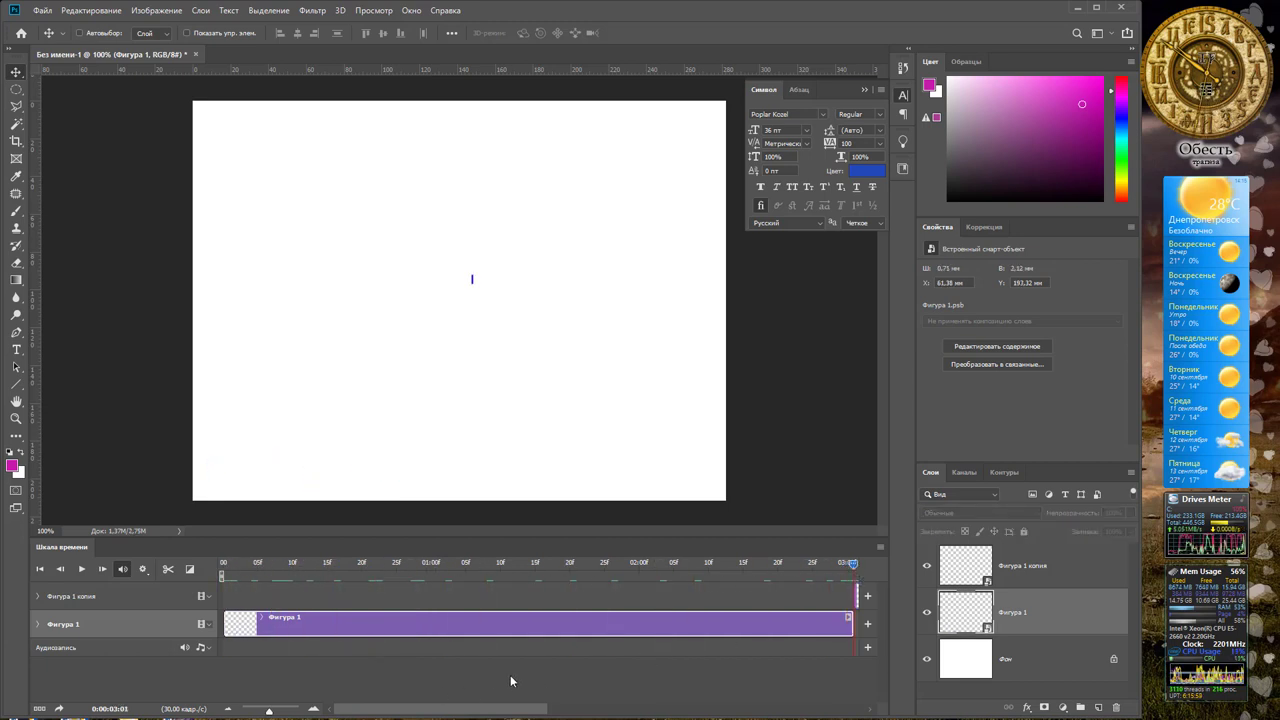
Zoom the timeline out, play both title clips from the start, then select the Фон layer.
left_click_drag(268, 711, 260, 712)
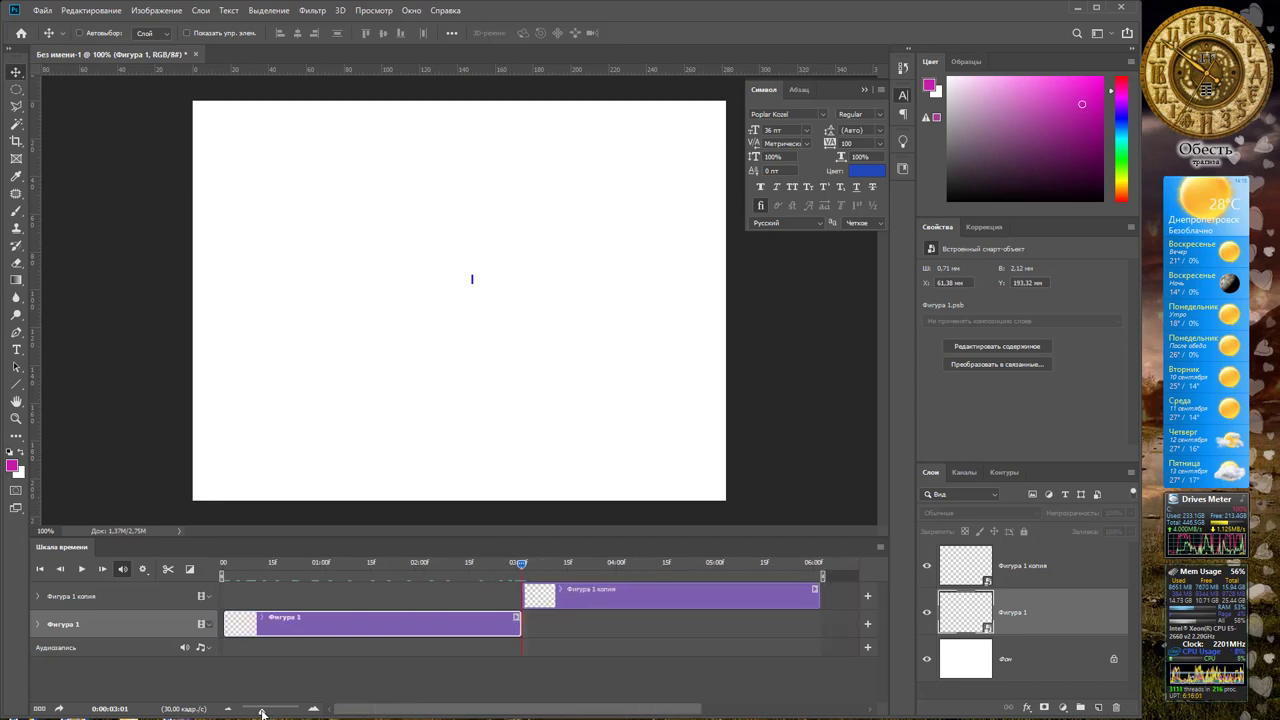
mouse_move(454, 566)
left_mouse_down()
mouse_move(235, 565)
mouse_move(680, 567)
left_mouse_up()
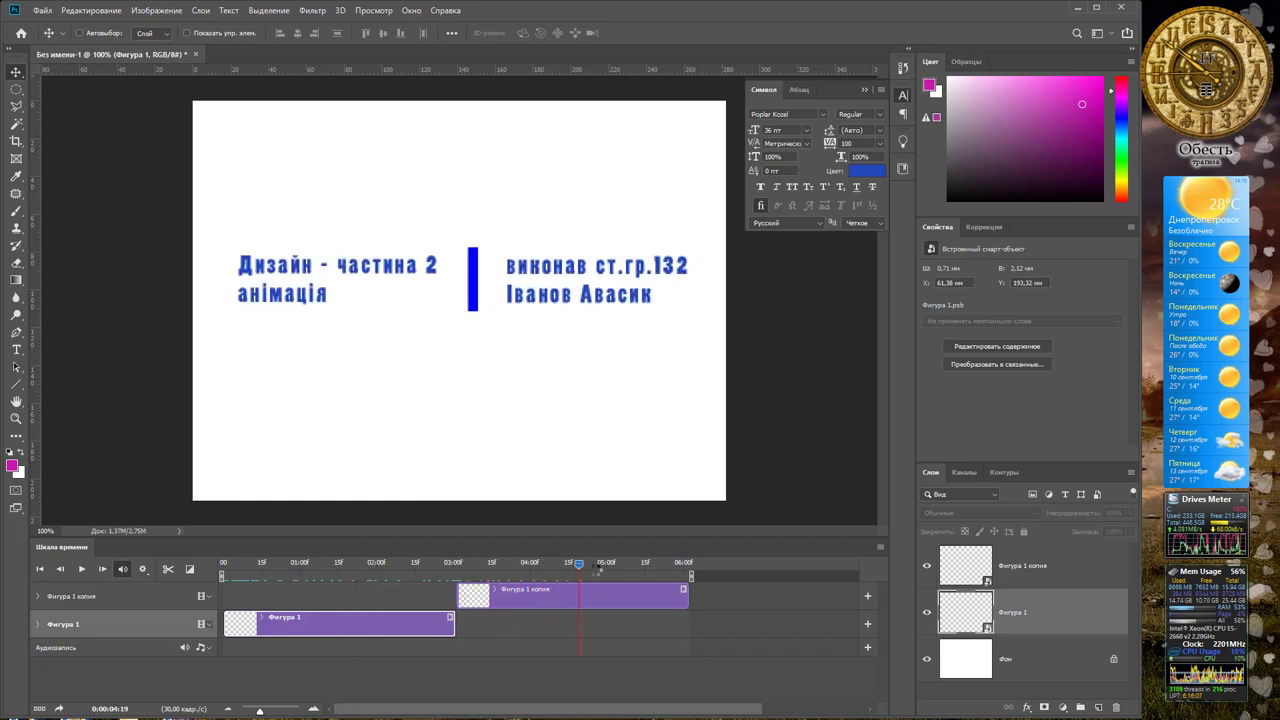
key("space")
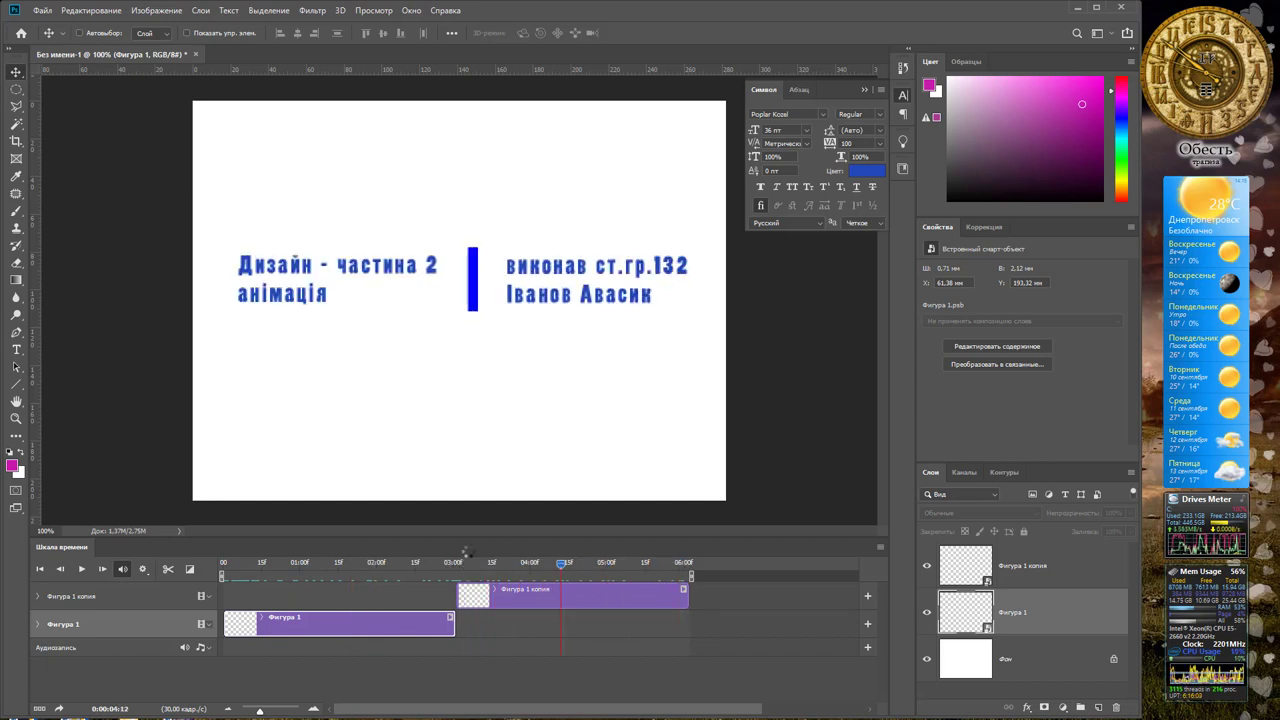
key("space")
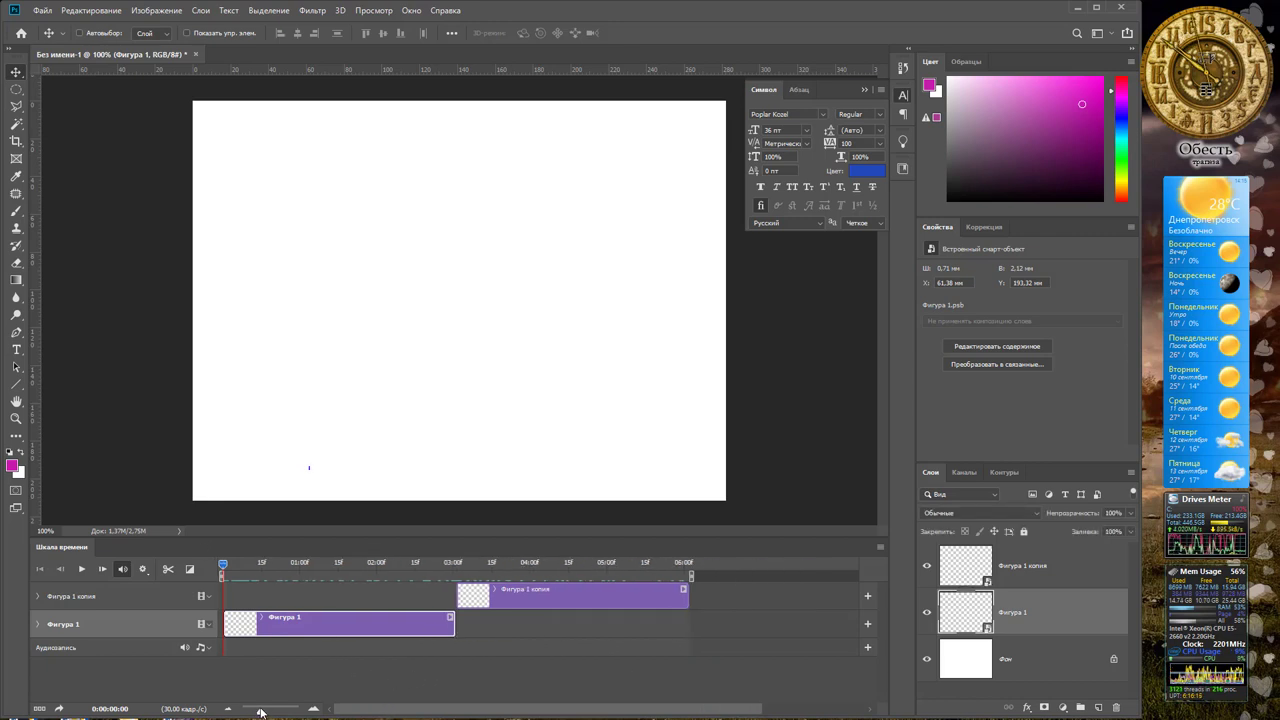
mouse_move(260, 711)
left_mouse_down()
mouse_move(275, 711)
mouse_move(264, 711)
left_mouse_up()
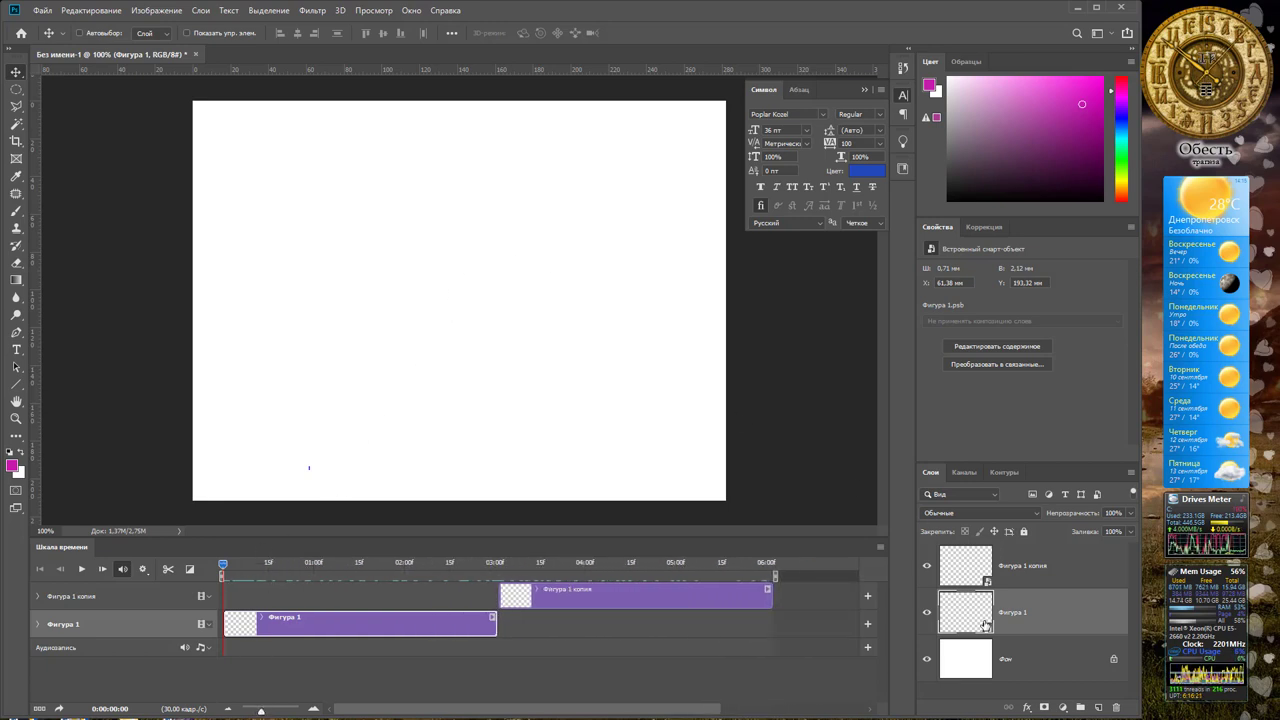
left_click(942, 645)
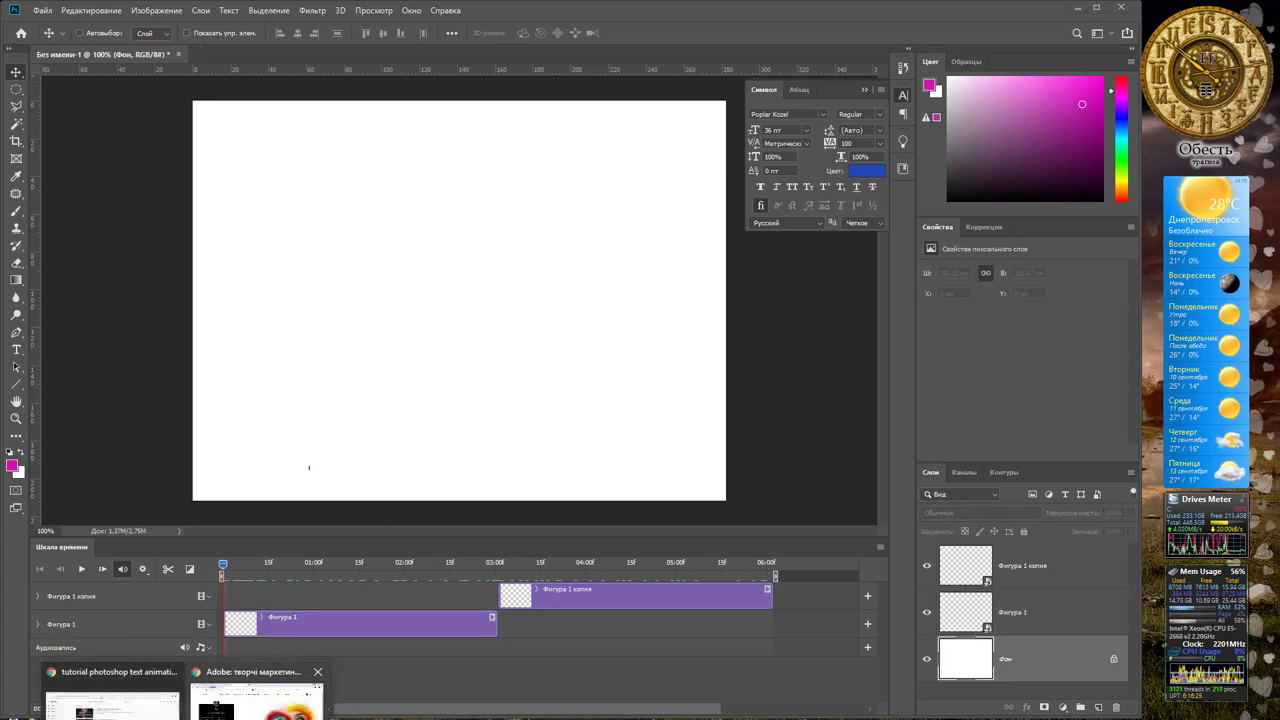
In Chrome's image search, open the first university building photo and copy it to the clipboard.
left_click(257, 700)
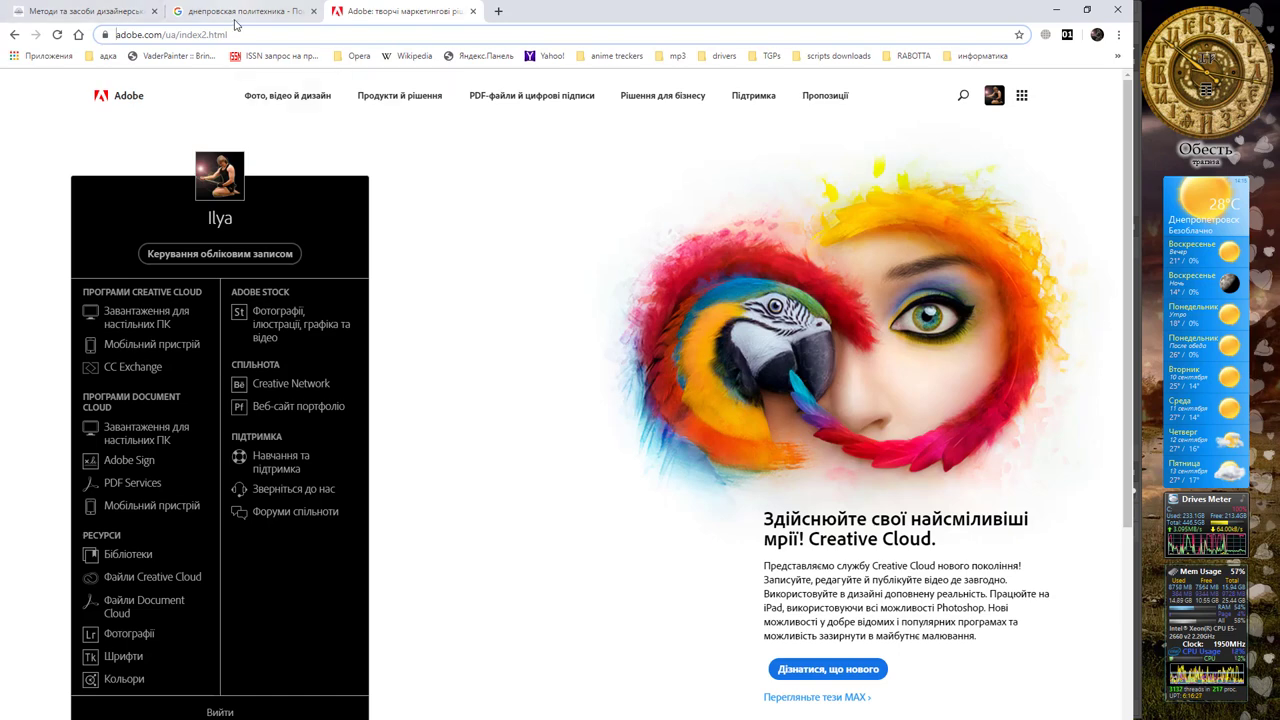
left_click(236, 14)
left_click(182, 90)
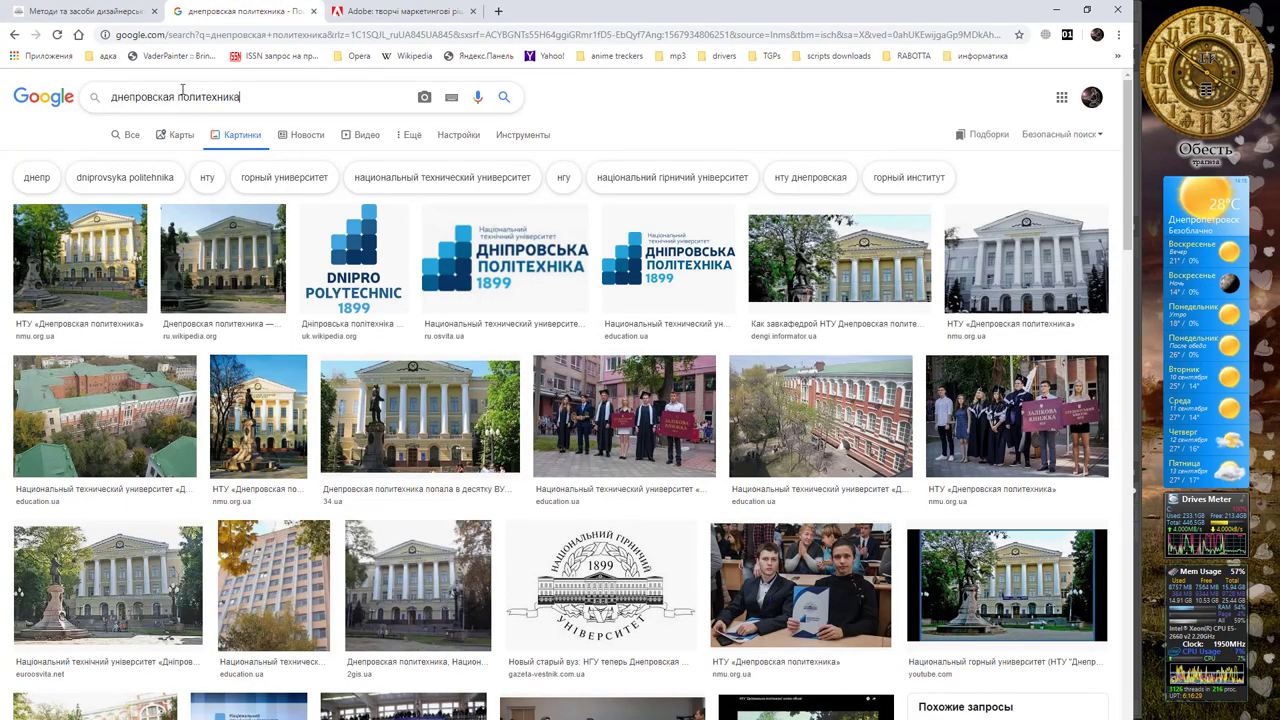
key("ctrl+a")
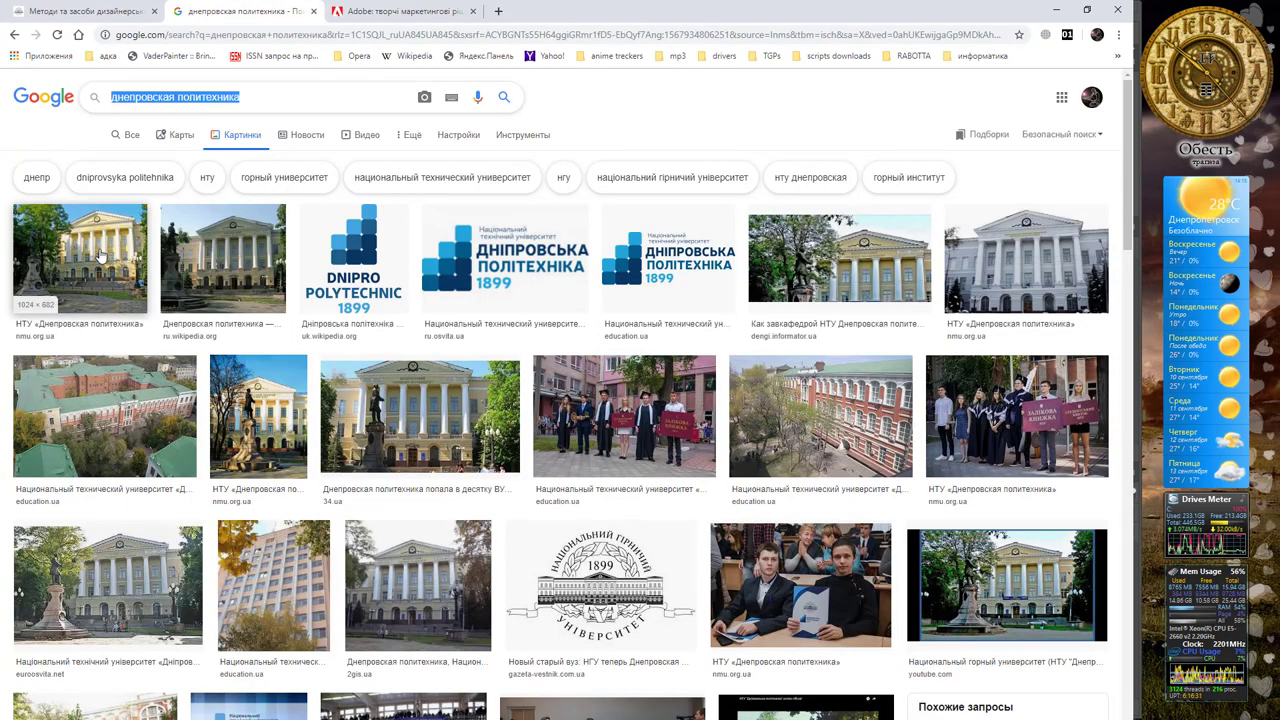
left_click(100, 256)
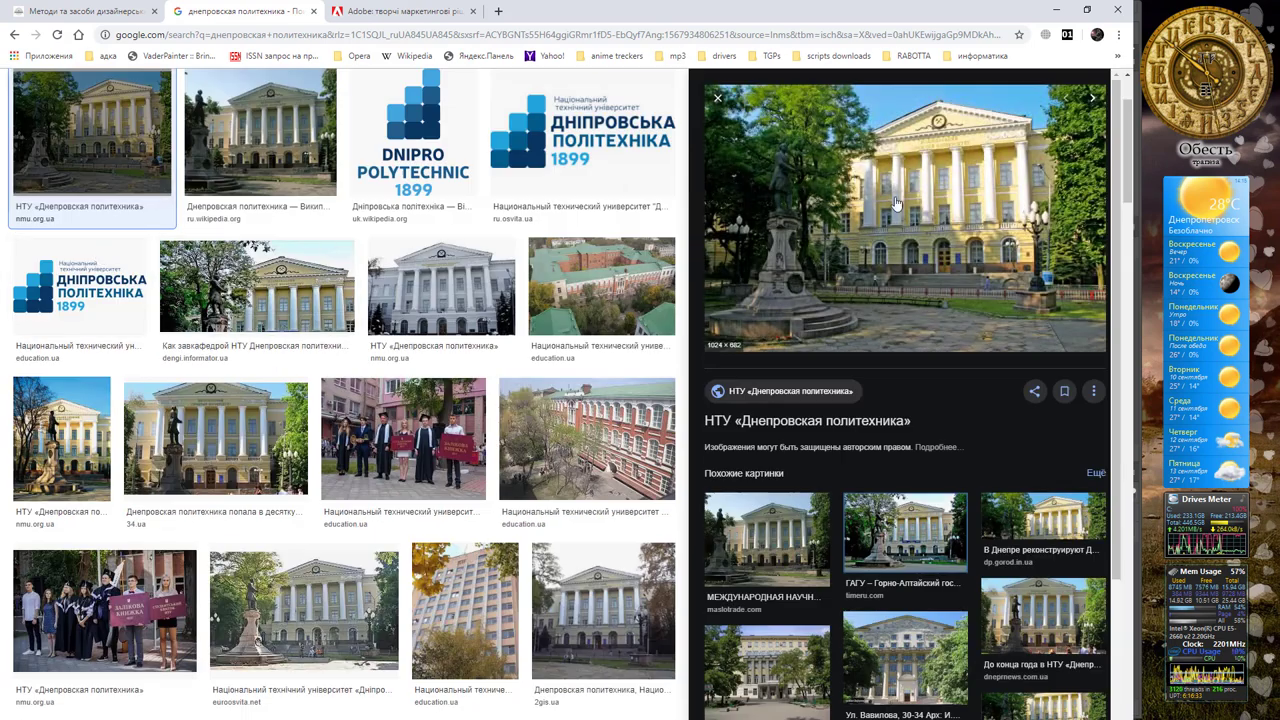
right_click(880, 190)
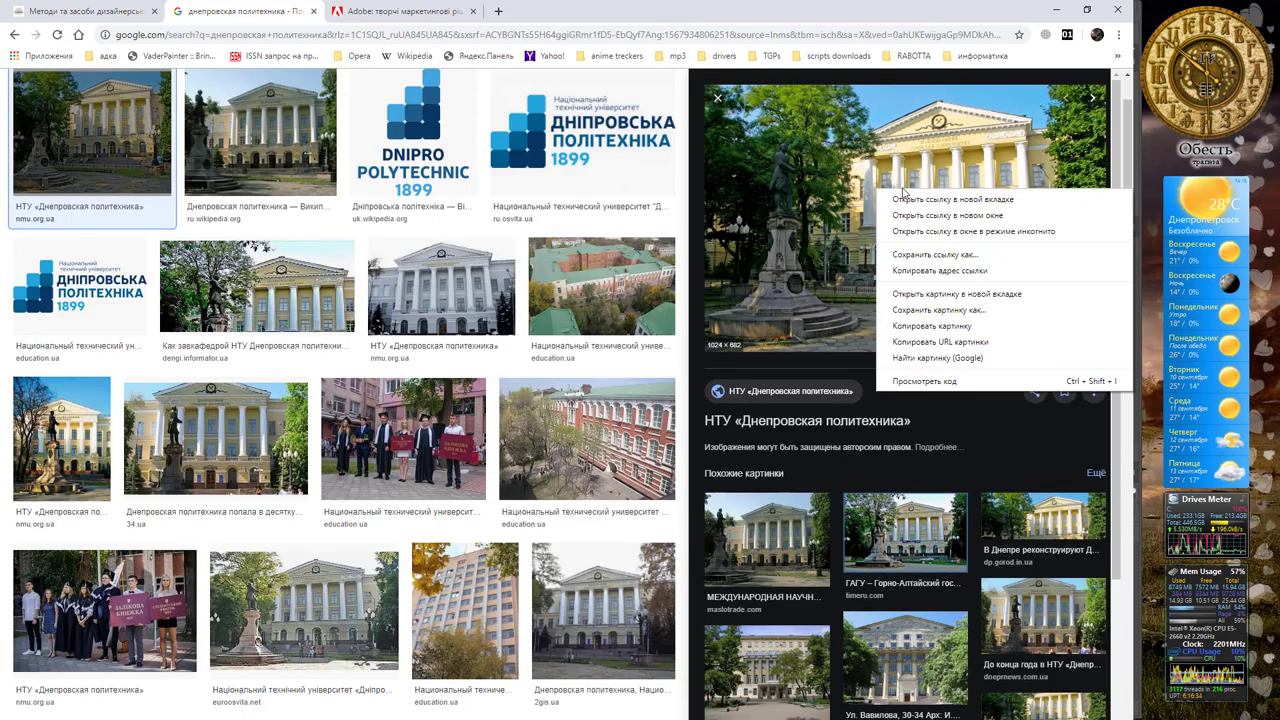
left_click(940, 327)
Back in Photoshop, paste the copied building photo as new layer Слой 1.
key("alt+Tab")
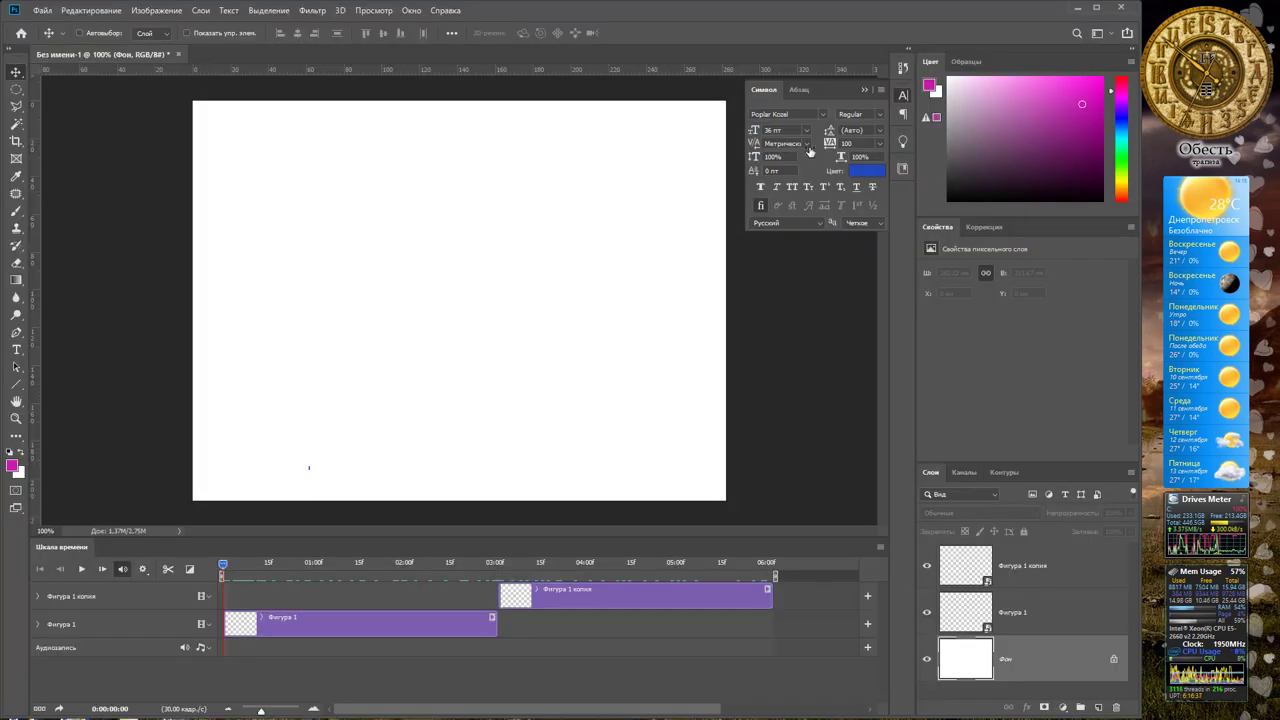
right_click(333, 218)
left_click(337, 191)
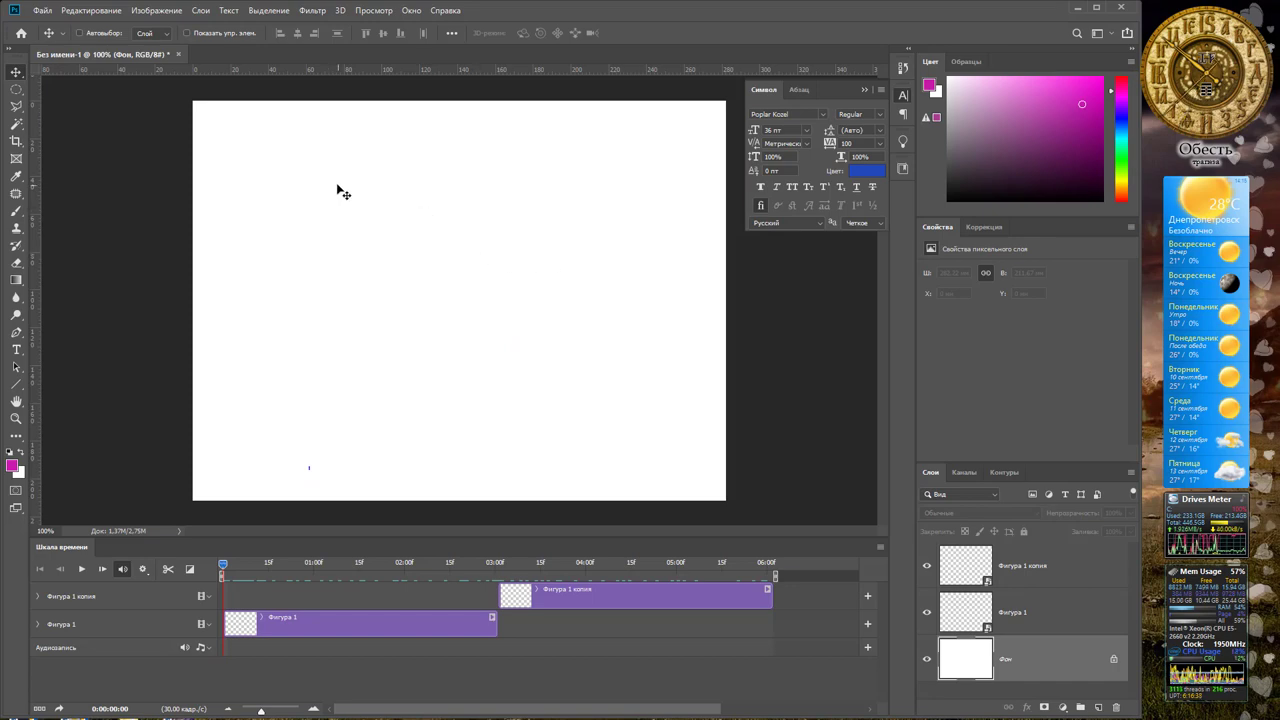
left_click(91, 10)
left_click(130, 127)
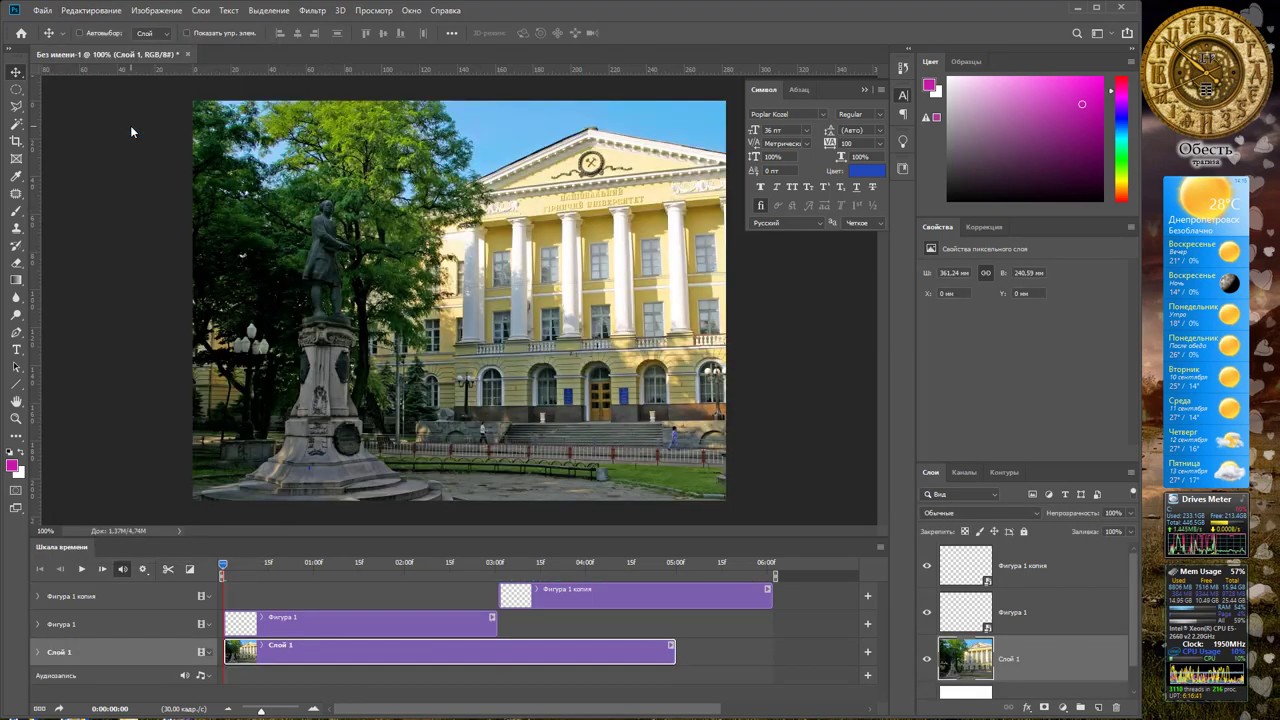
scroll(530, 236, "down", 5)
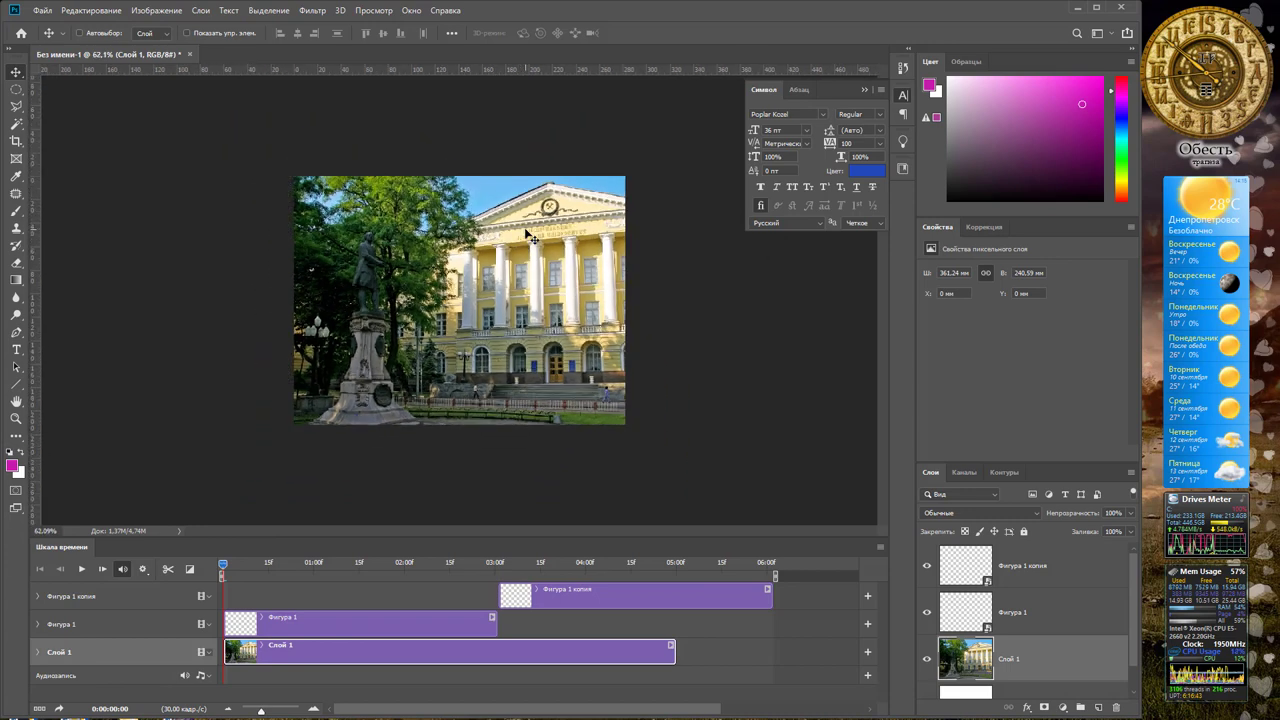
Free-transform the photo to about 89%, nudge it left, then zoom the view to 100%.
left_click(91, 10)
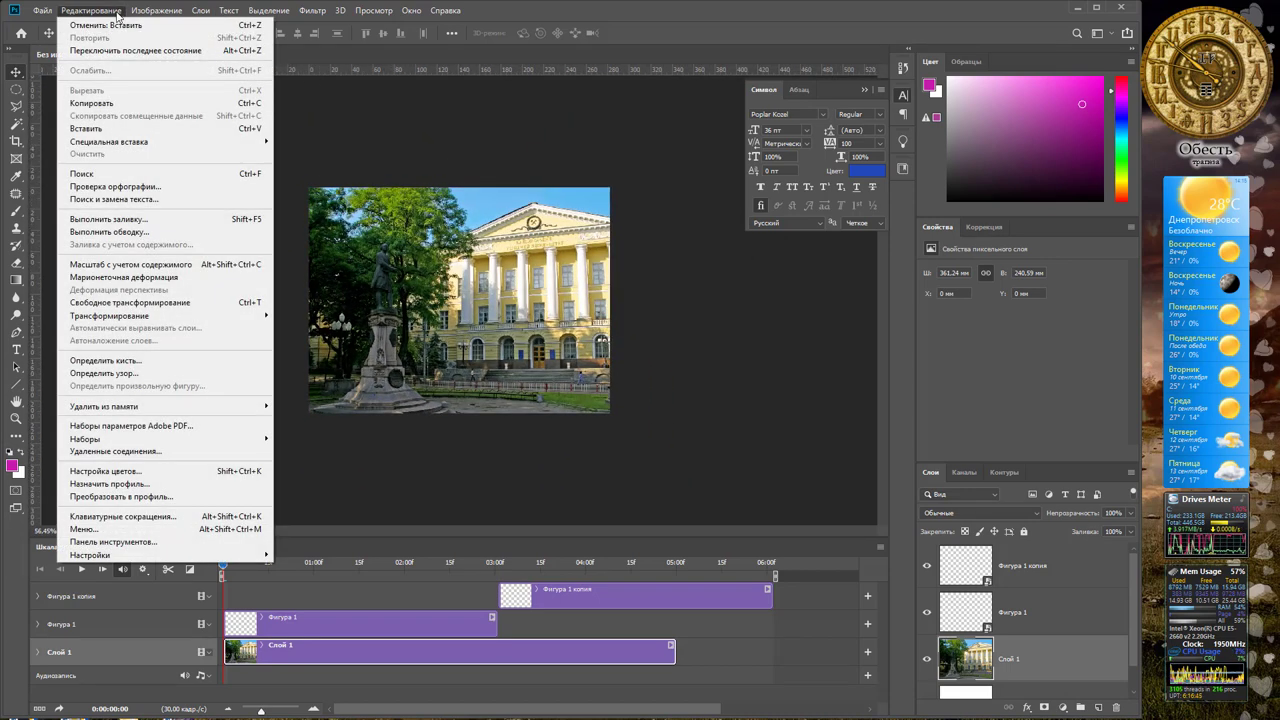
left_click(160, 302)
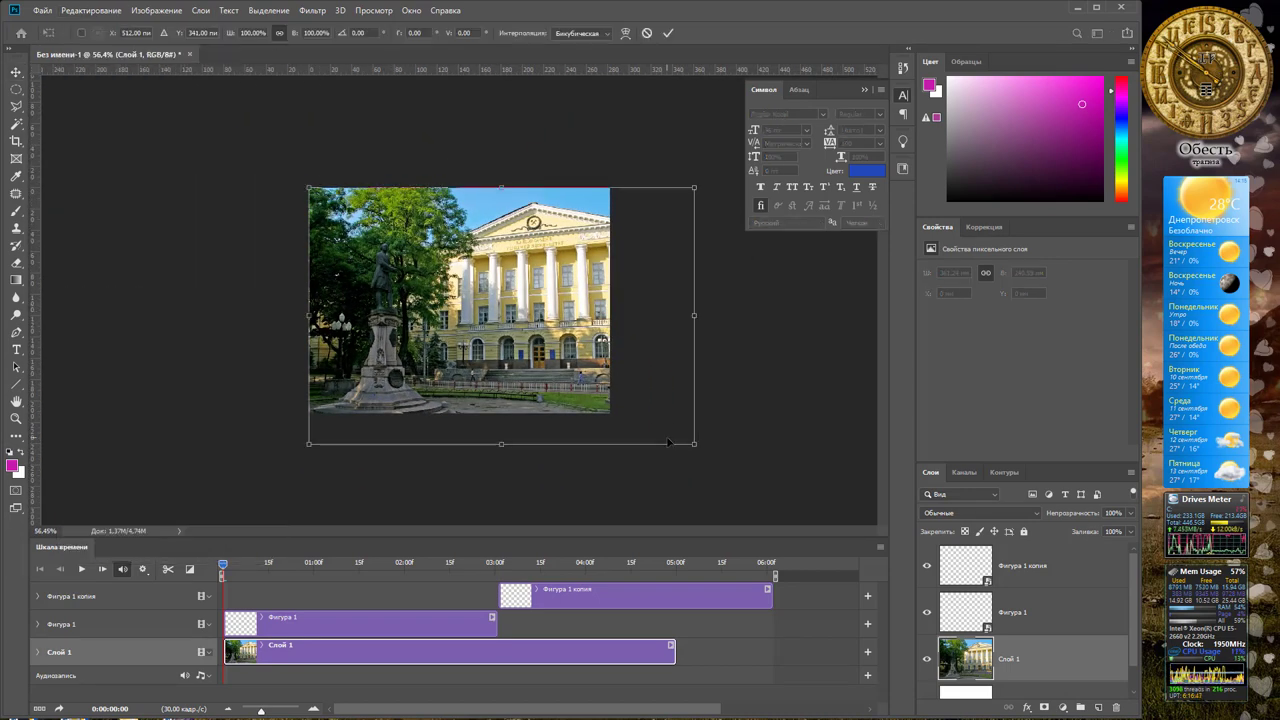
left_click_drag(693, 446, 652, 418)
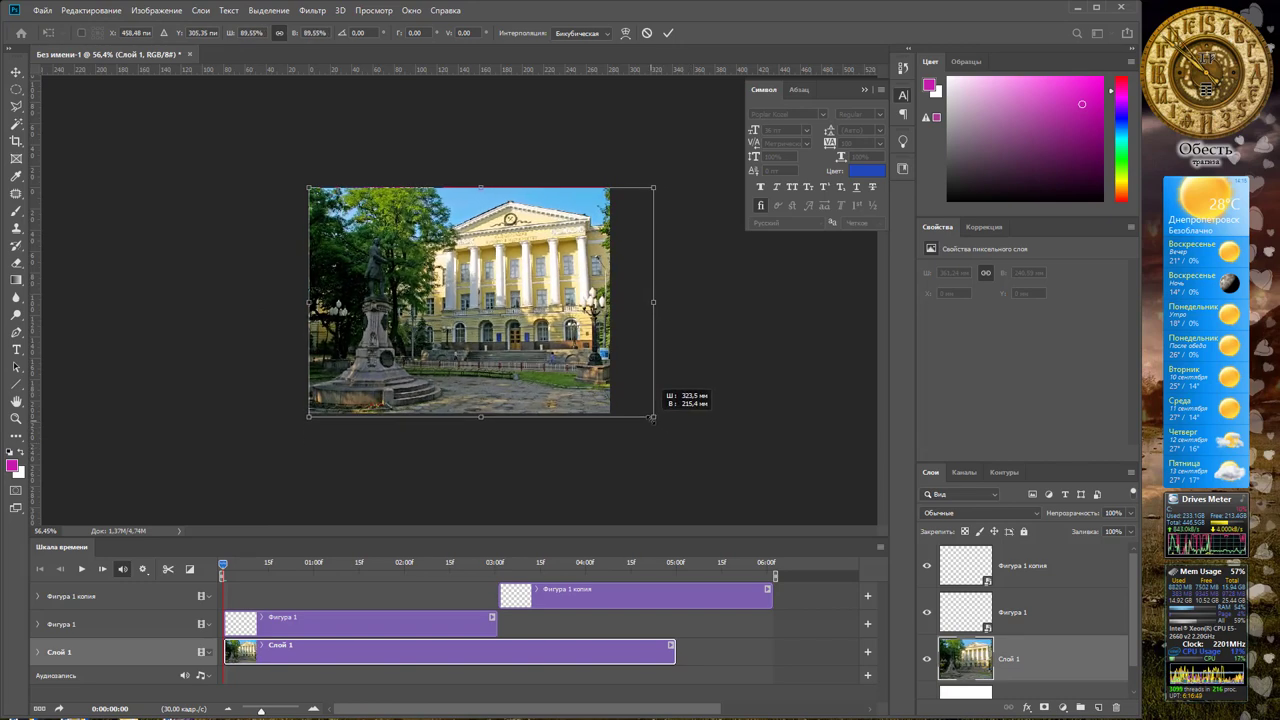
left_click_drag(550, 252, 527, 252)
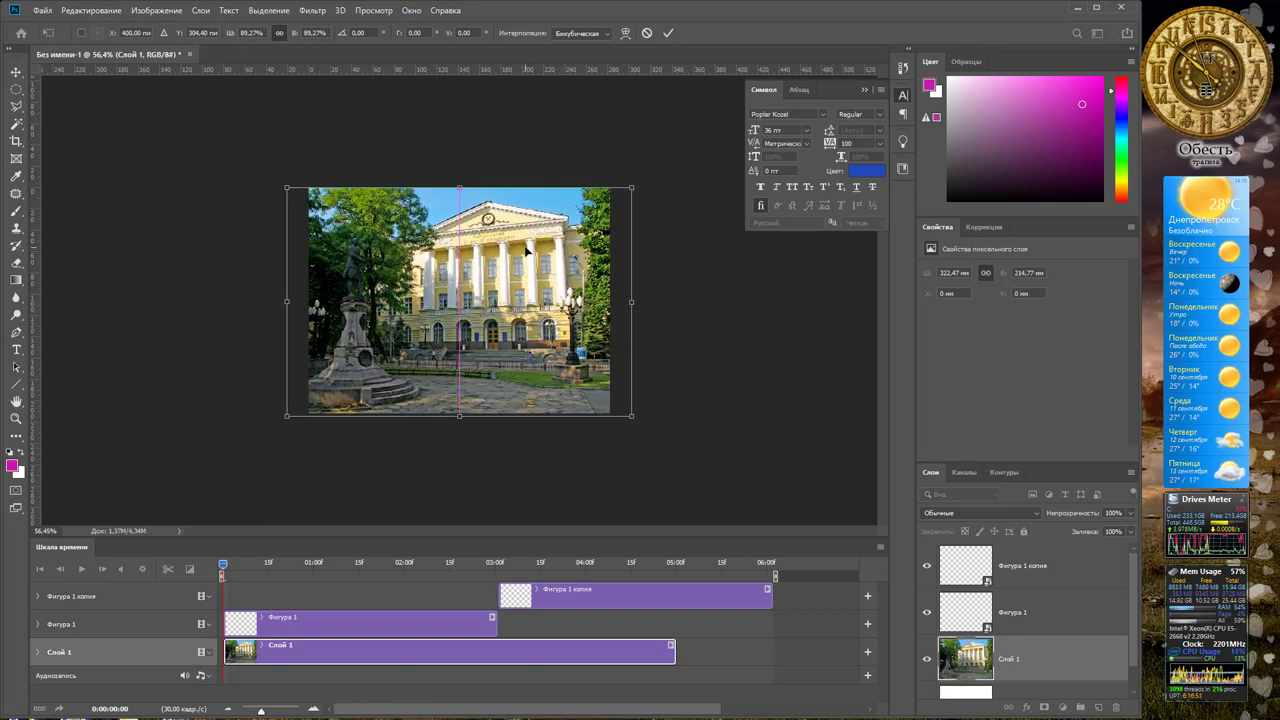
key("Return")
key("Return")
scroll(548, 272, "up", 3)
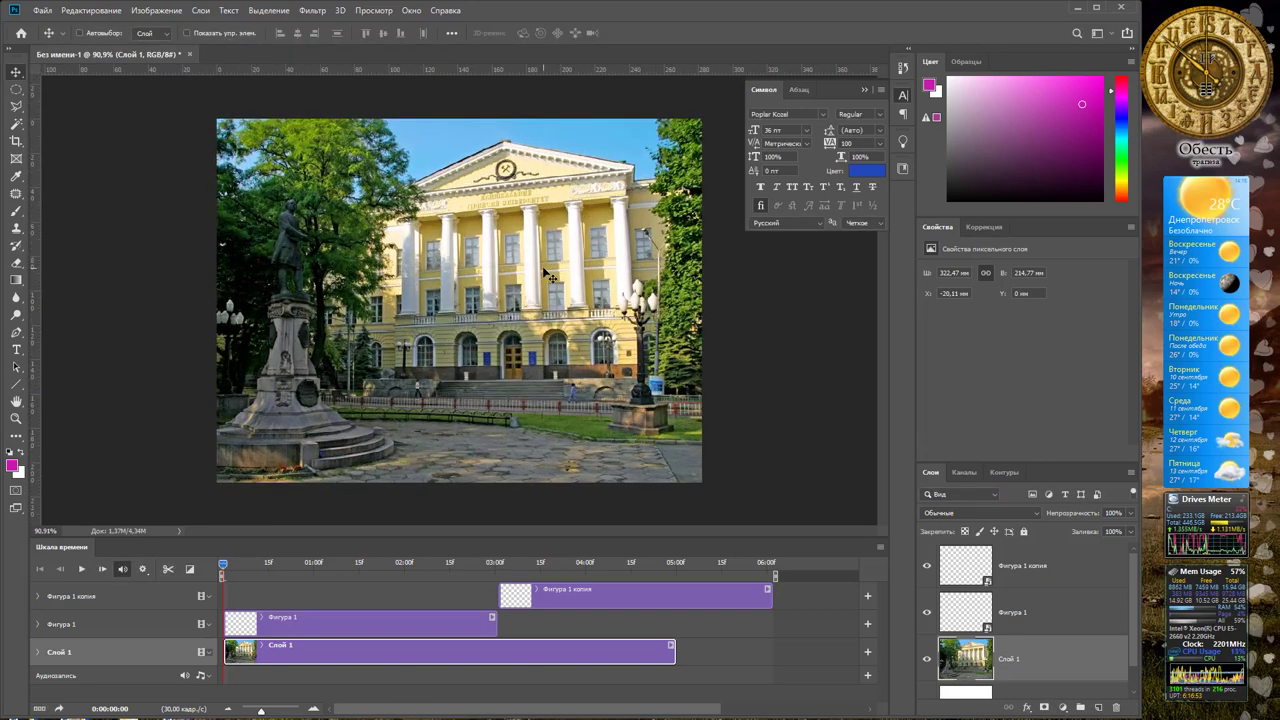
scroll(548, 272, "up", 1)
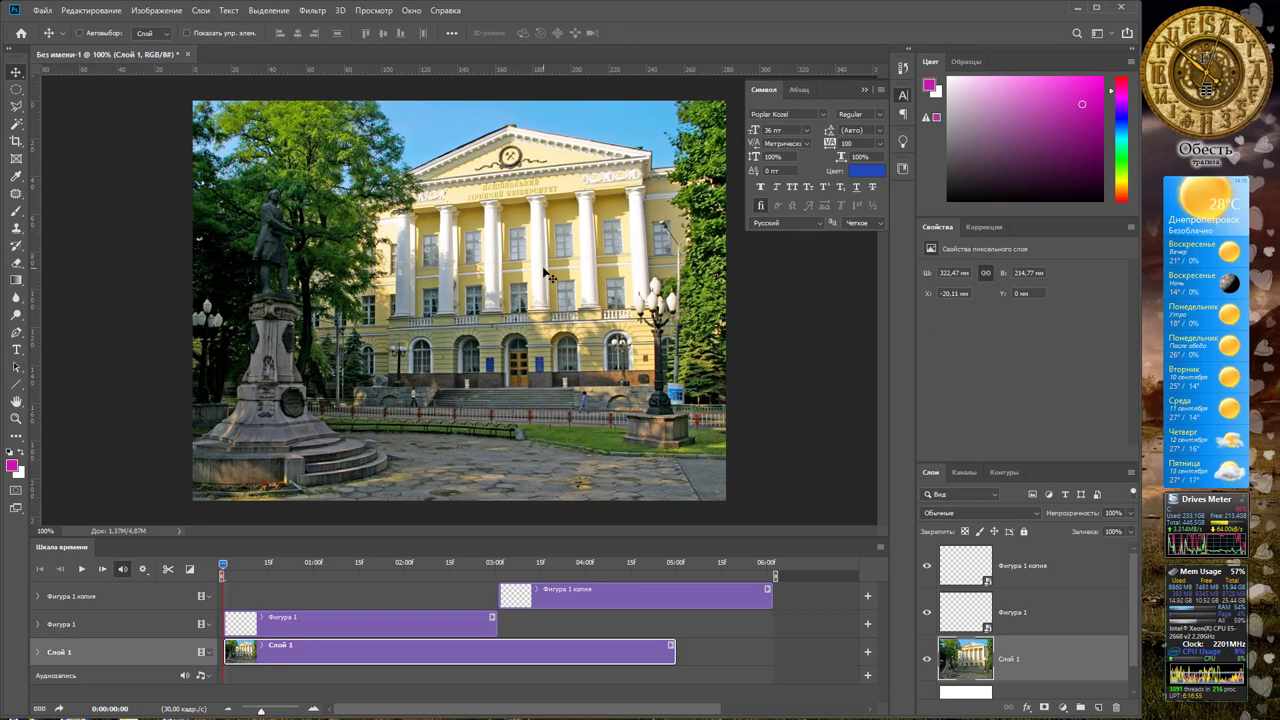
Apply a Gaussian blur of about 5.6 px to the building photo.
left_click(310, 12)
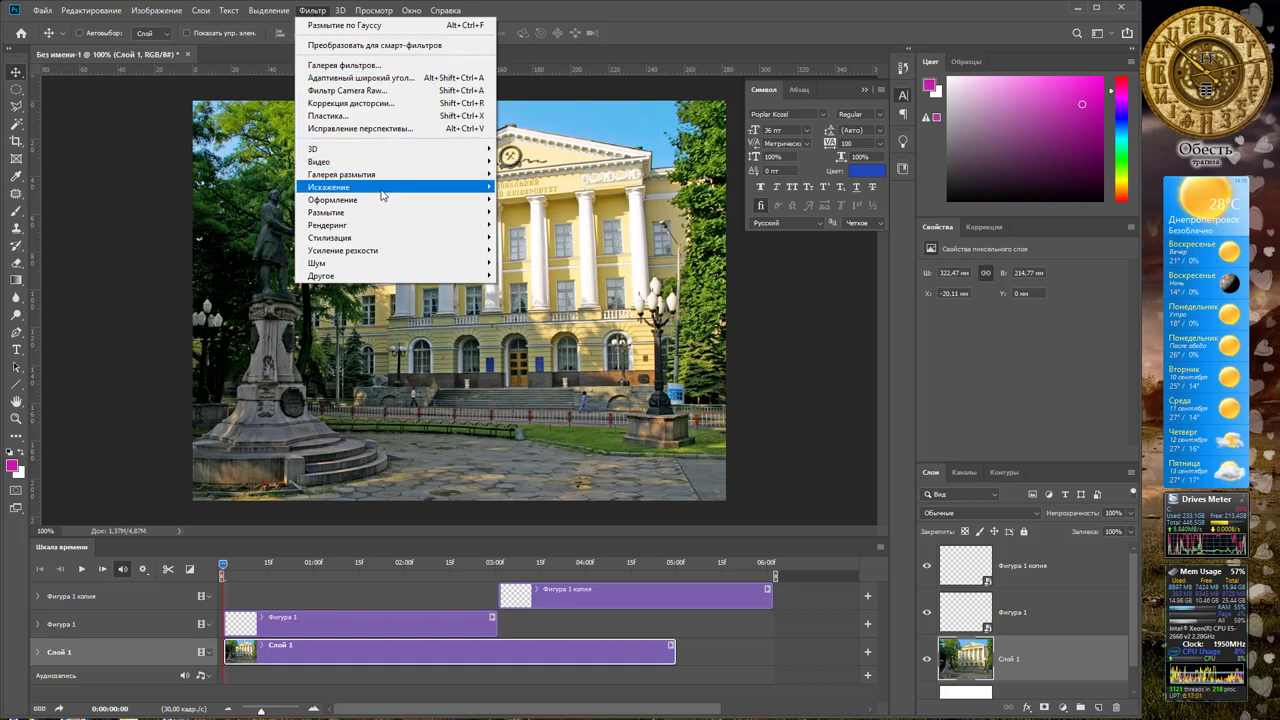
mouse_move(380, 212)
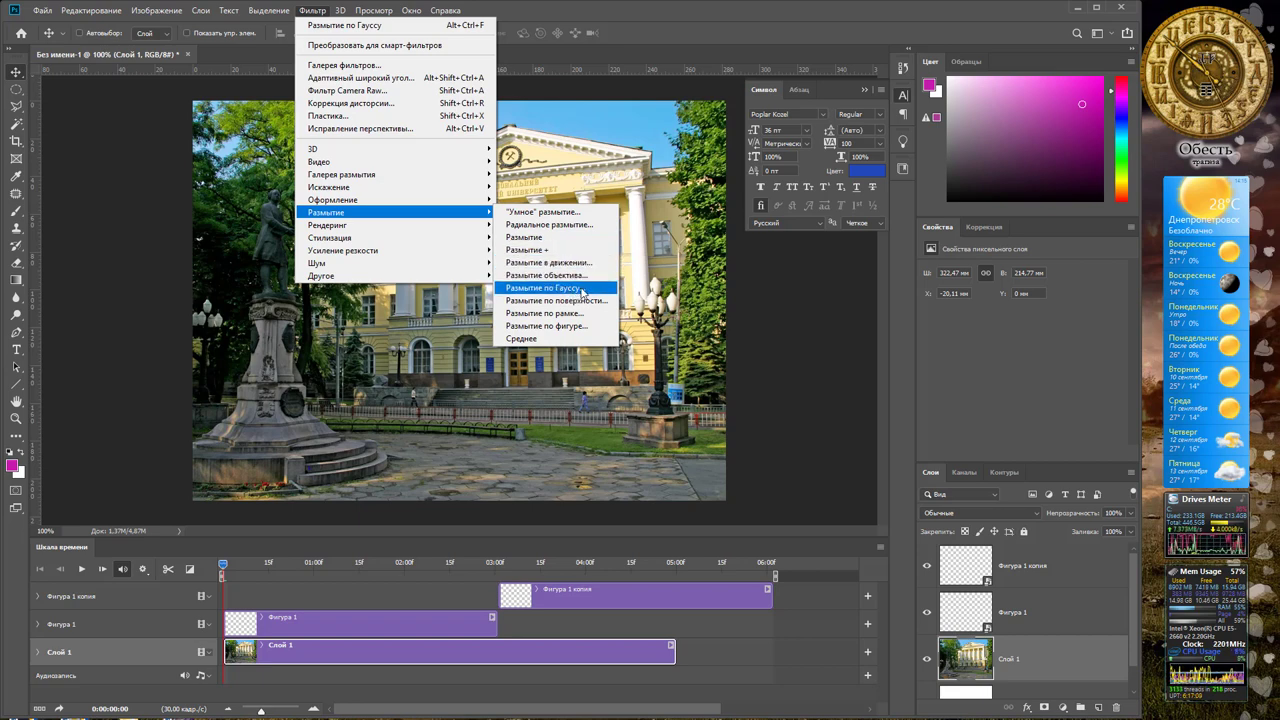
left_click(581, 288)
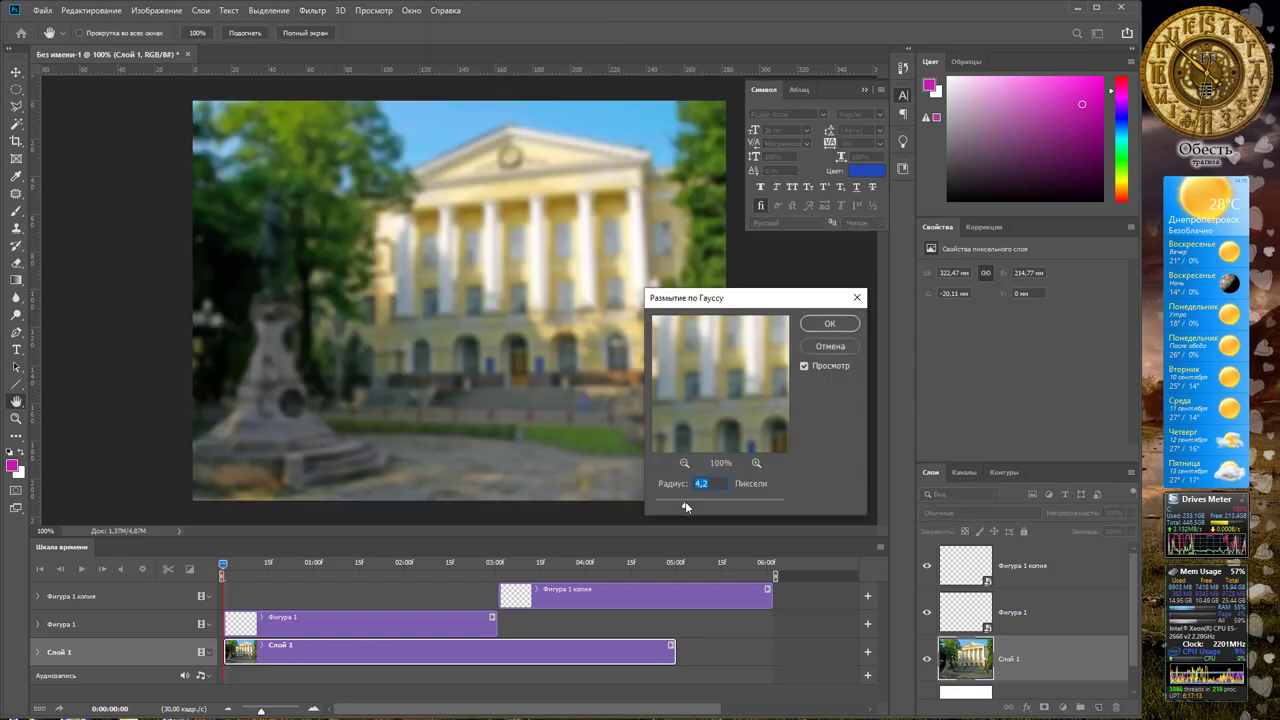
left_click_drag(685, 504, 690, 504)
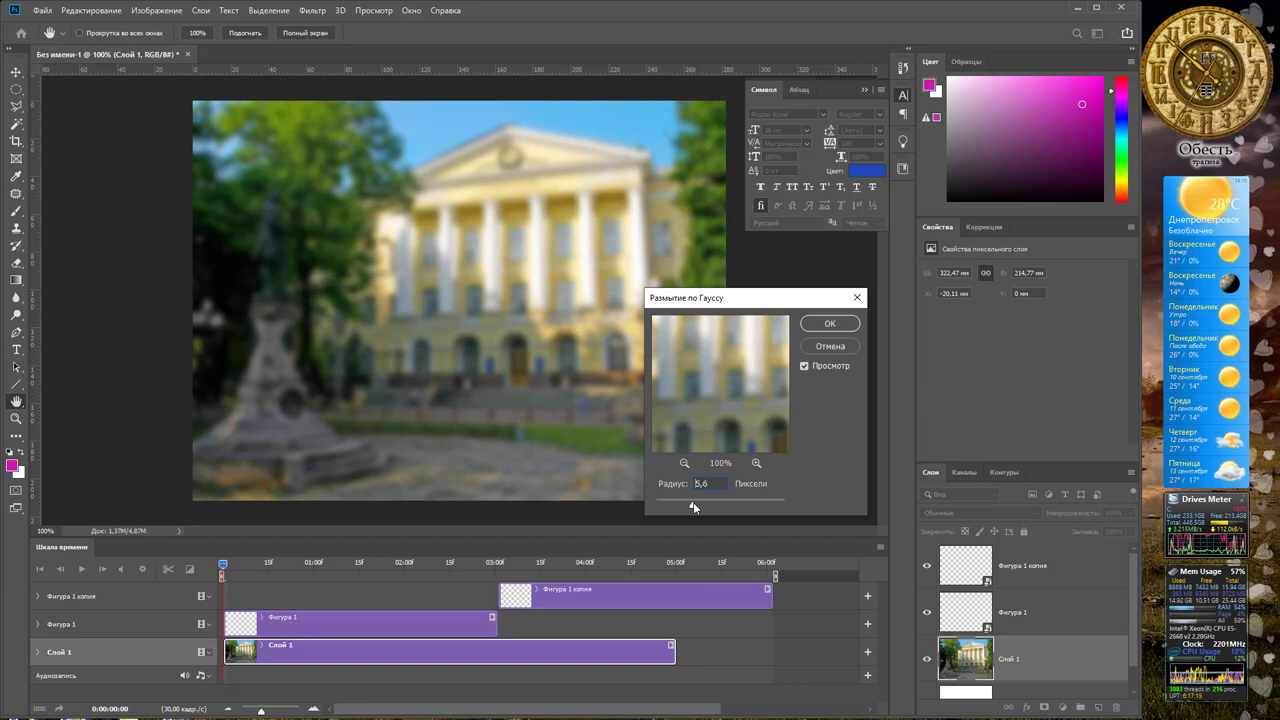
left_click(831, 324)
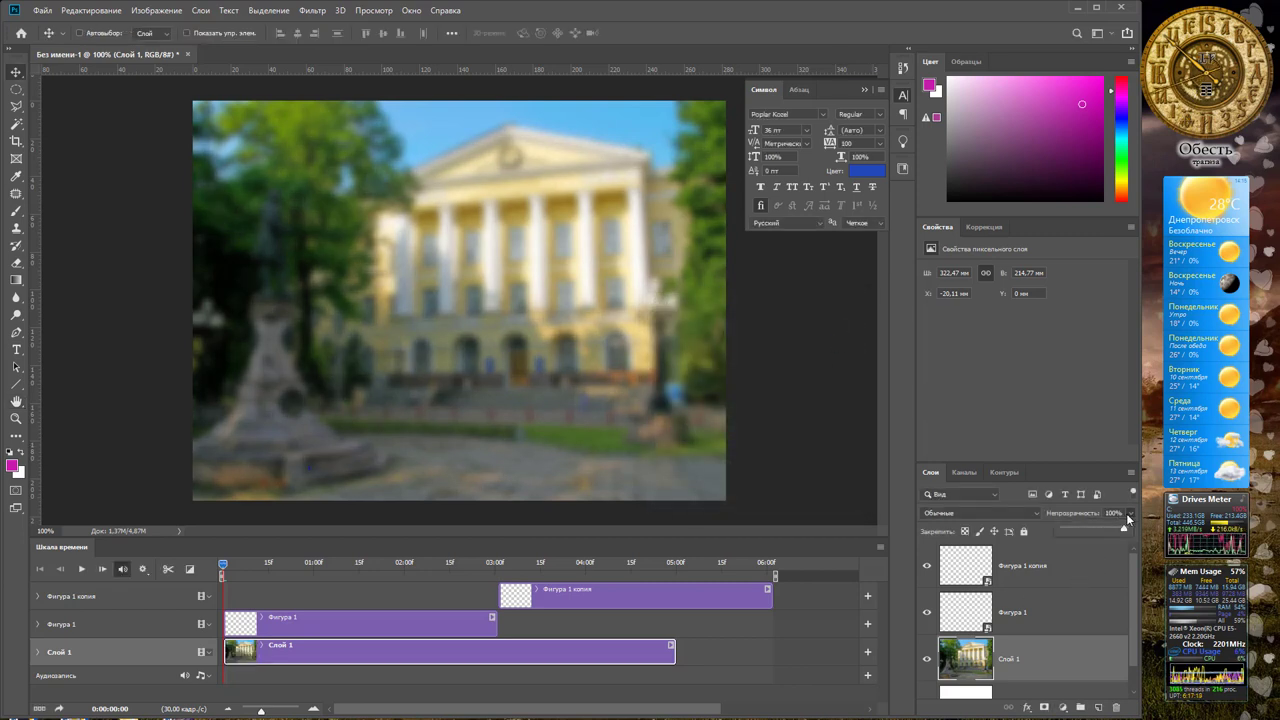
Set the Слой 1 photo layer's opacity to 58%.
left_click(1105, 530)
left_click_drag(1096, 531, 1090, 531)
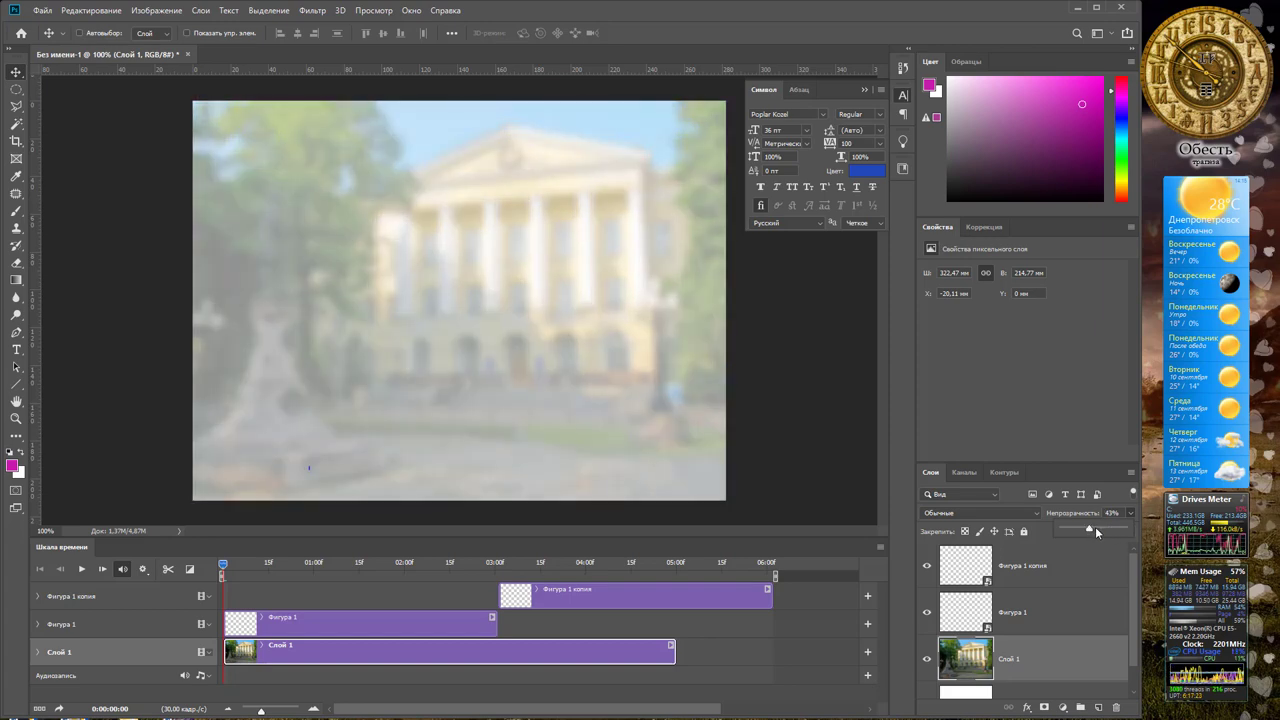
left_click(1095, 527)
left_click(1089, 516)
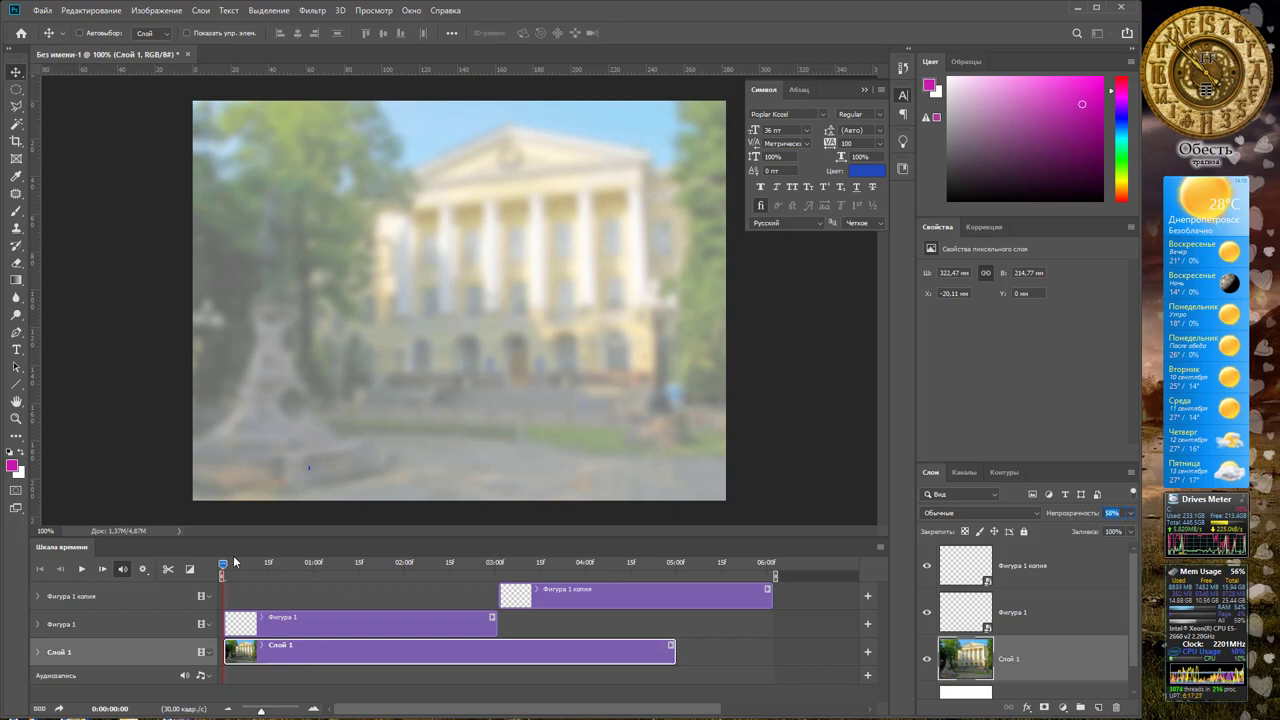
Preview the animation and stretch the Слой 1 photo clip to 06:00.
key("space")
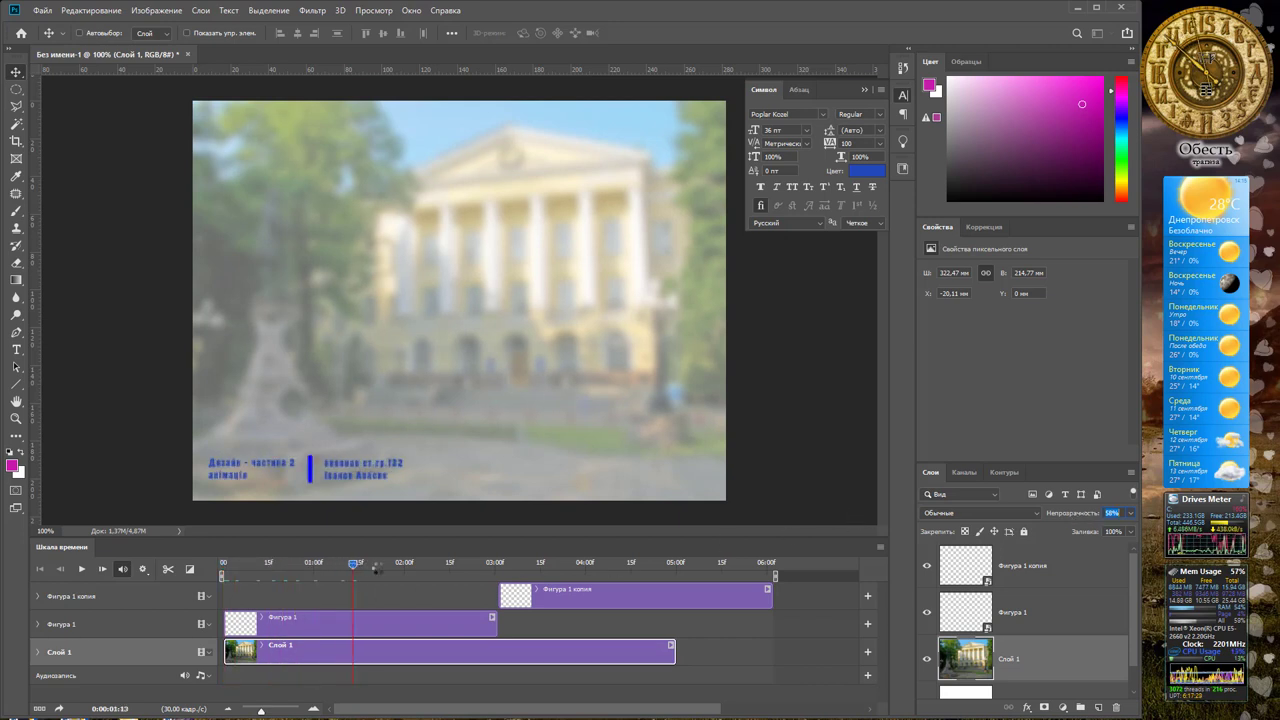
mouse_move(487, 566)
left_mouse_down()
mouse_move(779, 573)
mouse_move(666, 557)
left_mouse_up()
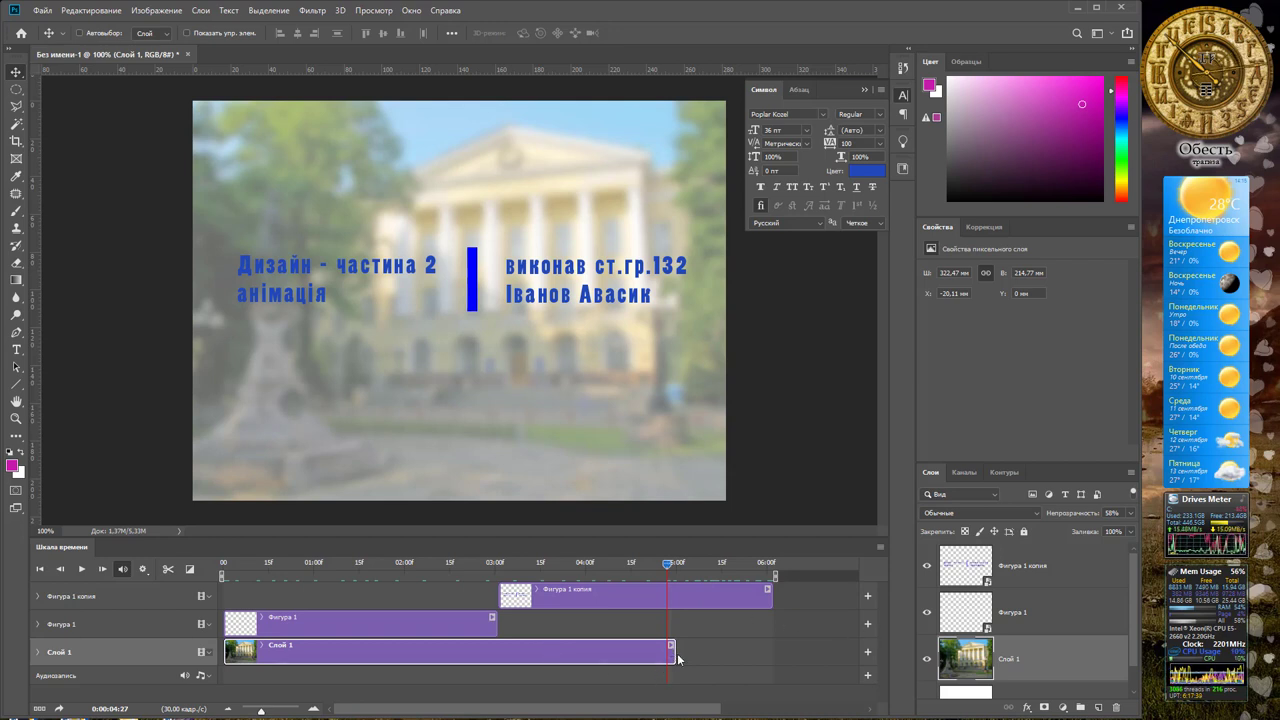
left_click_drag(668, 563, 649, 563)
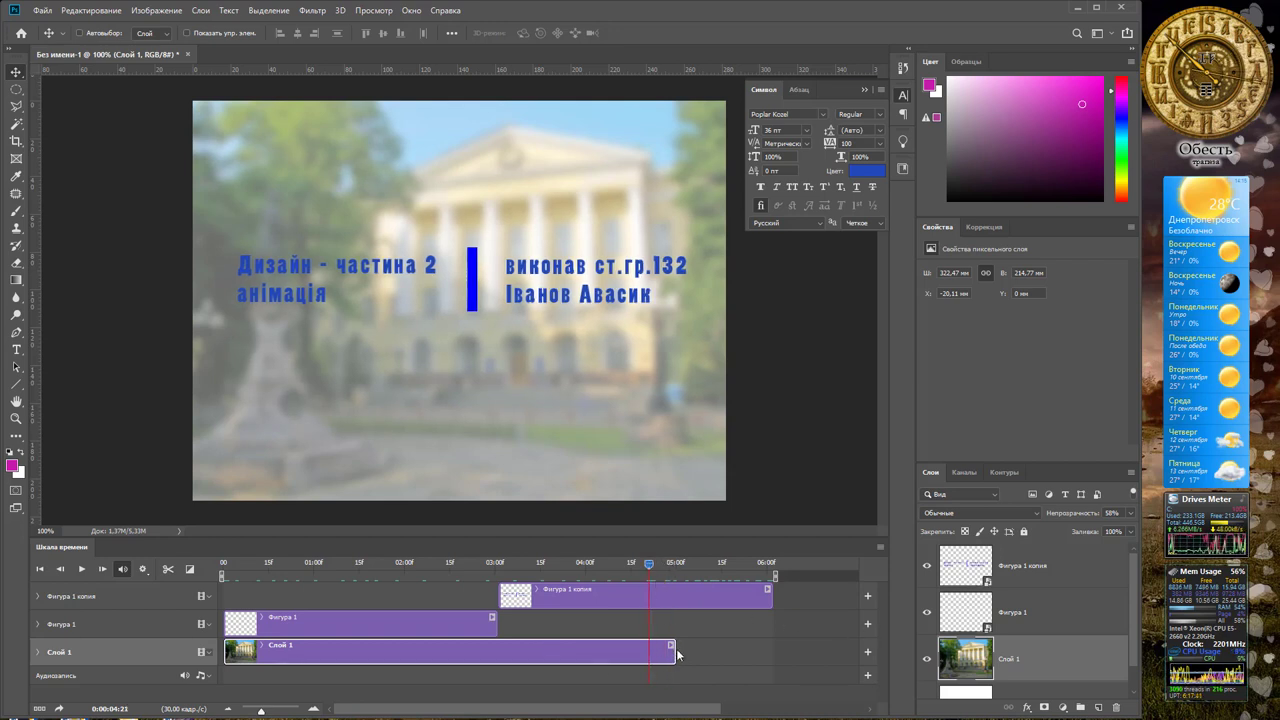
left_click_drag(674, 652, 770, 651)
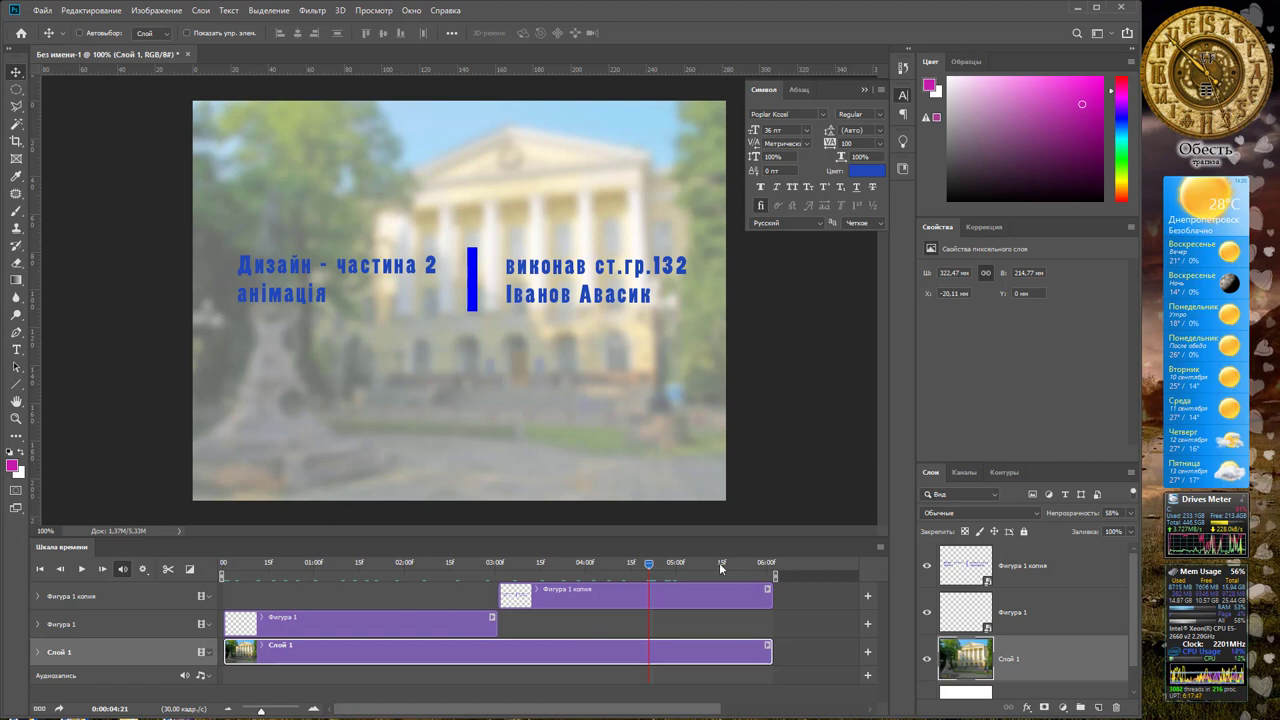
Replay the animation around 04:22 and 02:18, then open the File menu for exporting.
left_click(652, 563)
key("space")
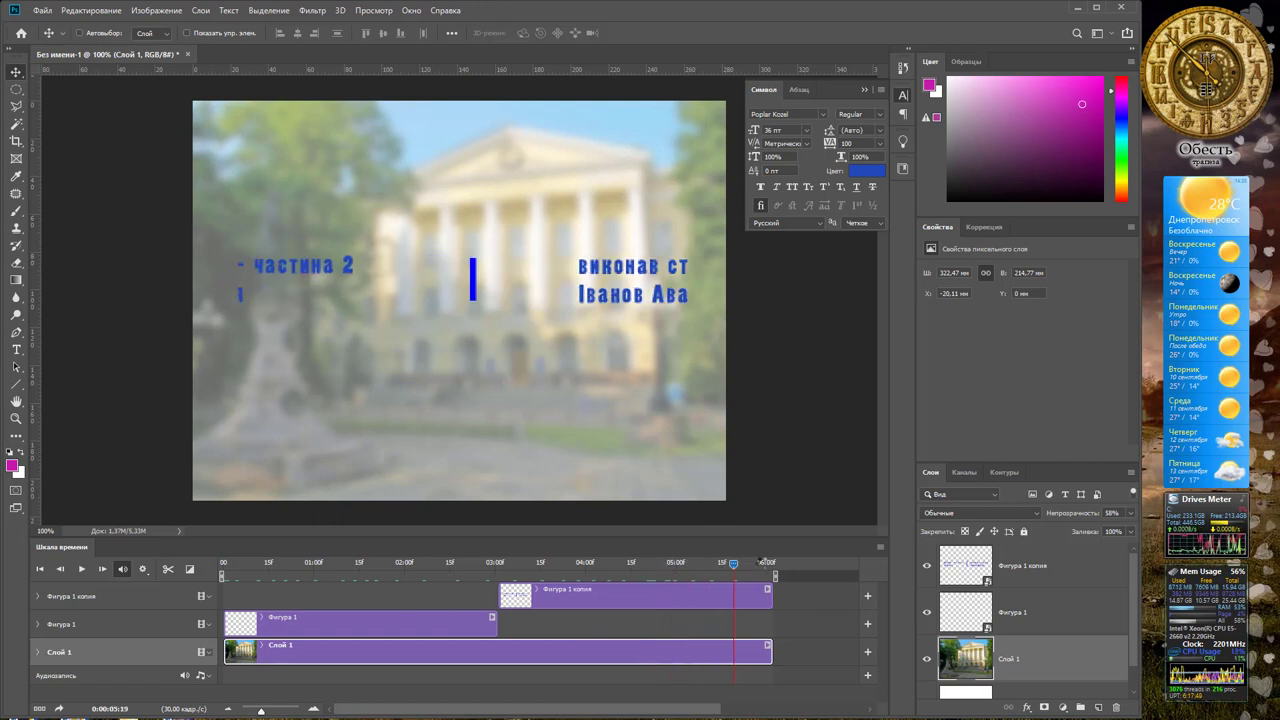
key("space")
left_click_drag(594, 565, 459, 565)
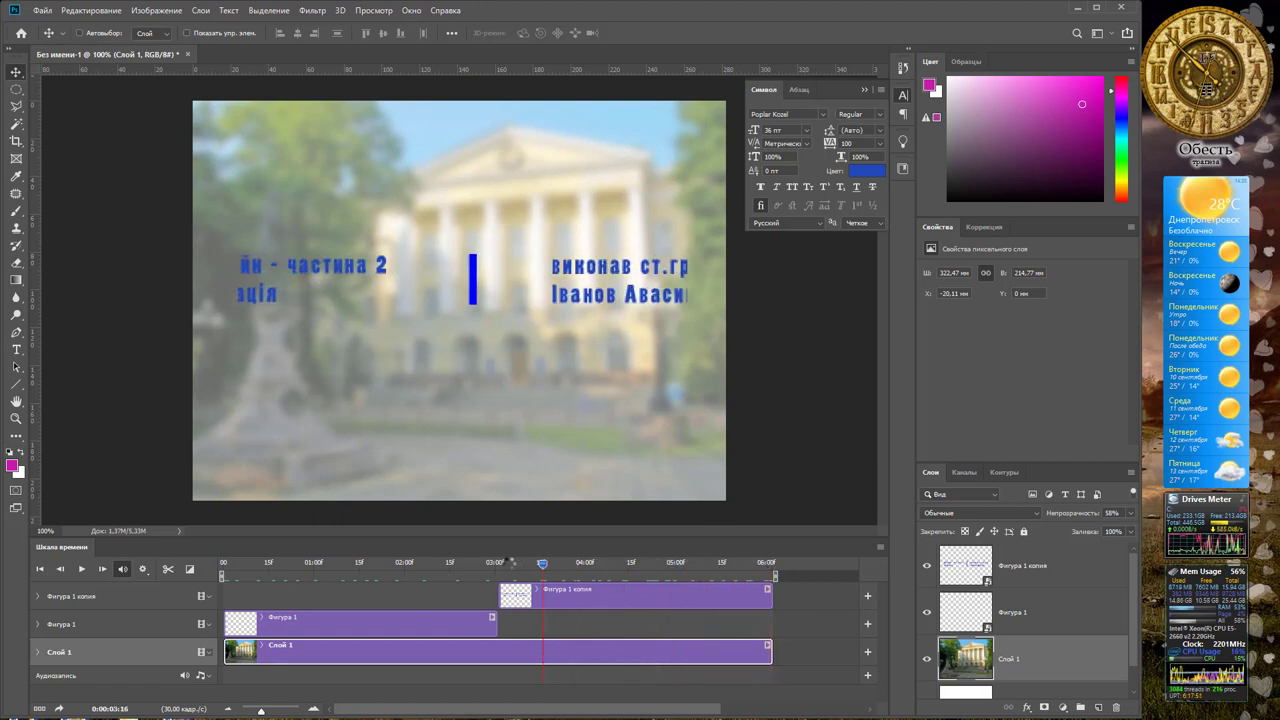
left_click(42, 10)
mouse_move(72, 192)
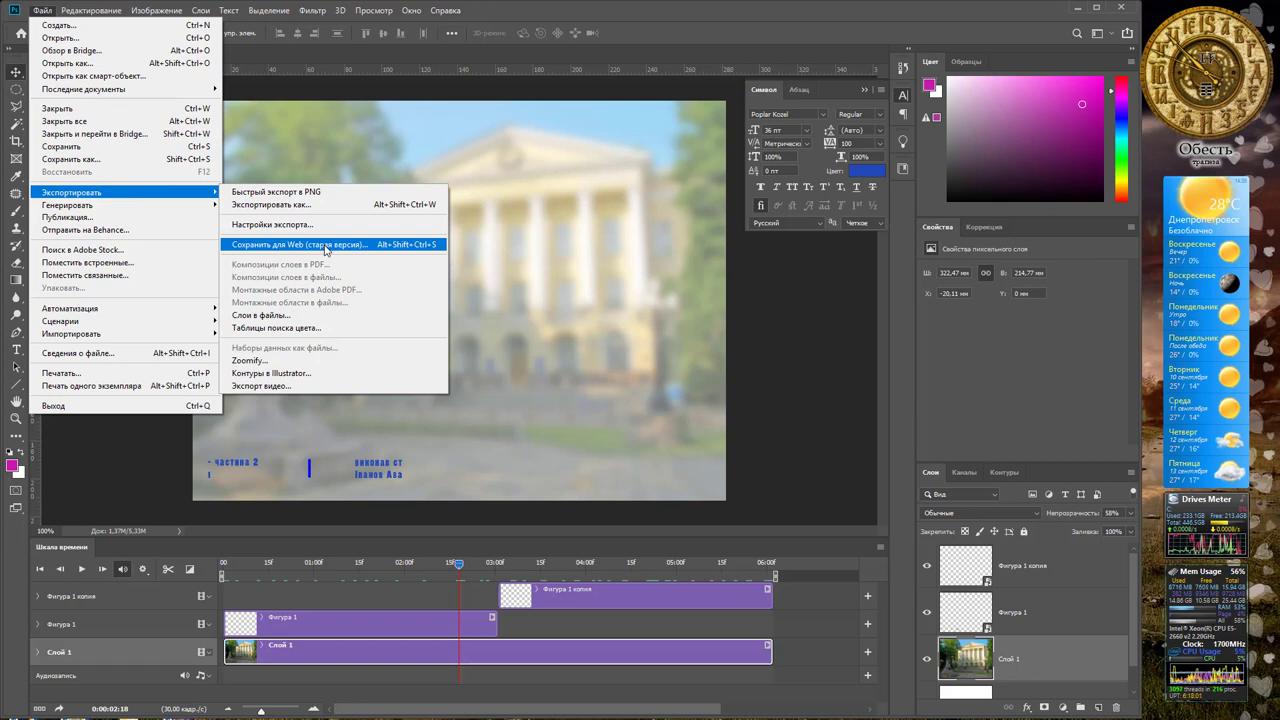
Open Save for Web (Legacy) for the animation and keep GIF as the output format.
left_click(324, 246)
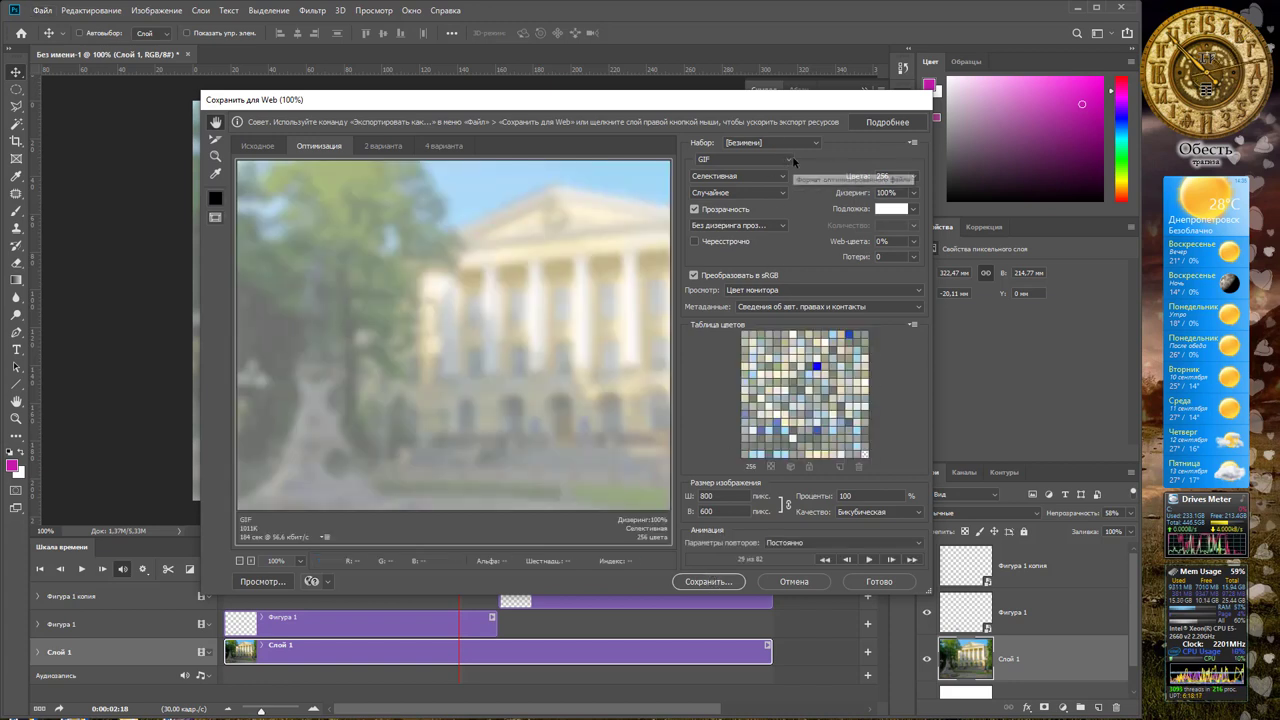
left_click(791, 160)
left_click(791, 160)
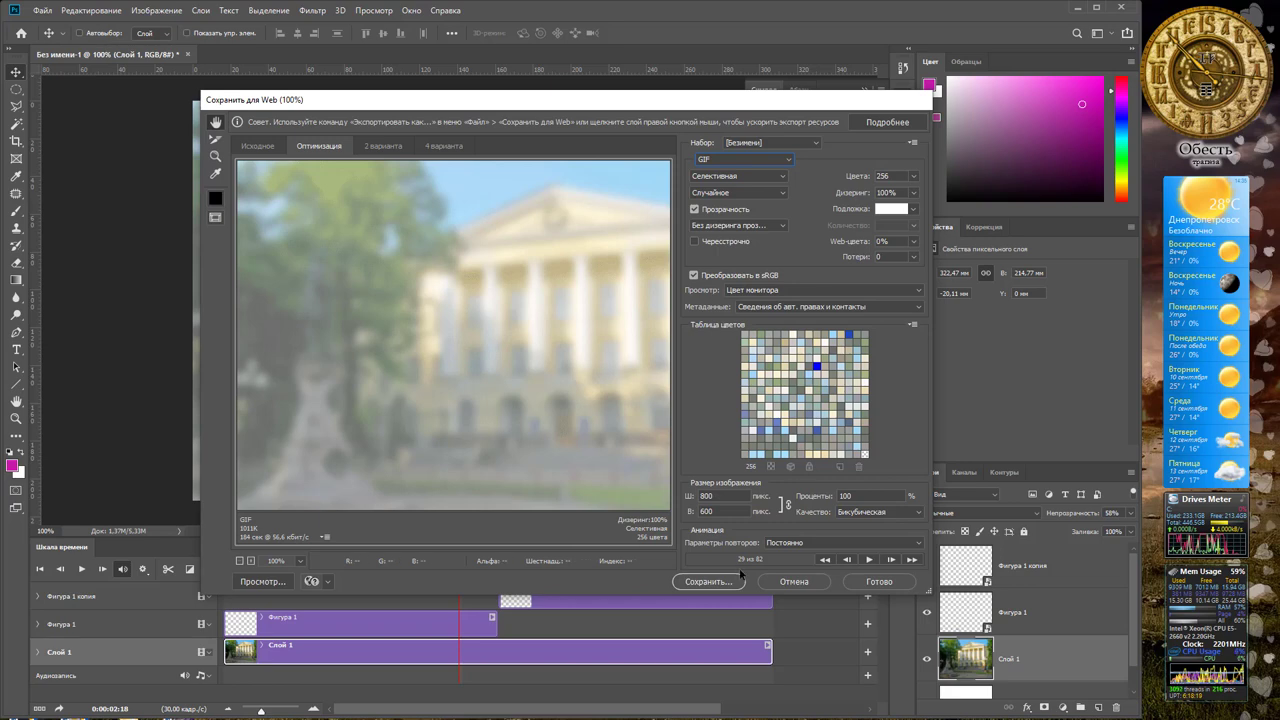
Save the animated GIF to the desktop as 'анимашка', accepting the special-characters warning.
left_click(720, 585)
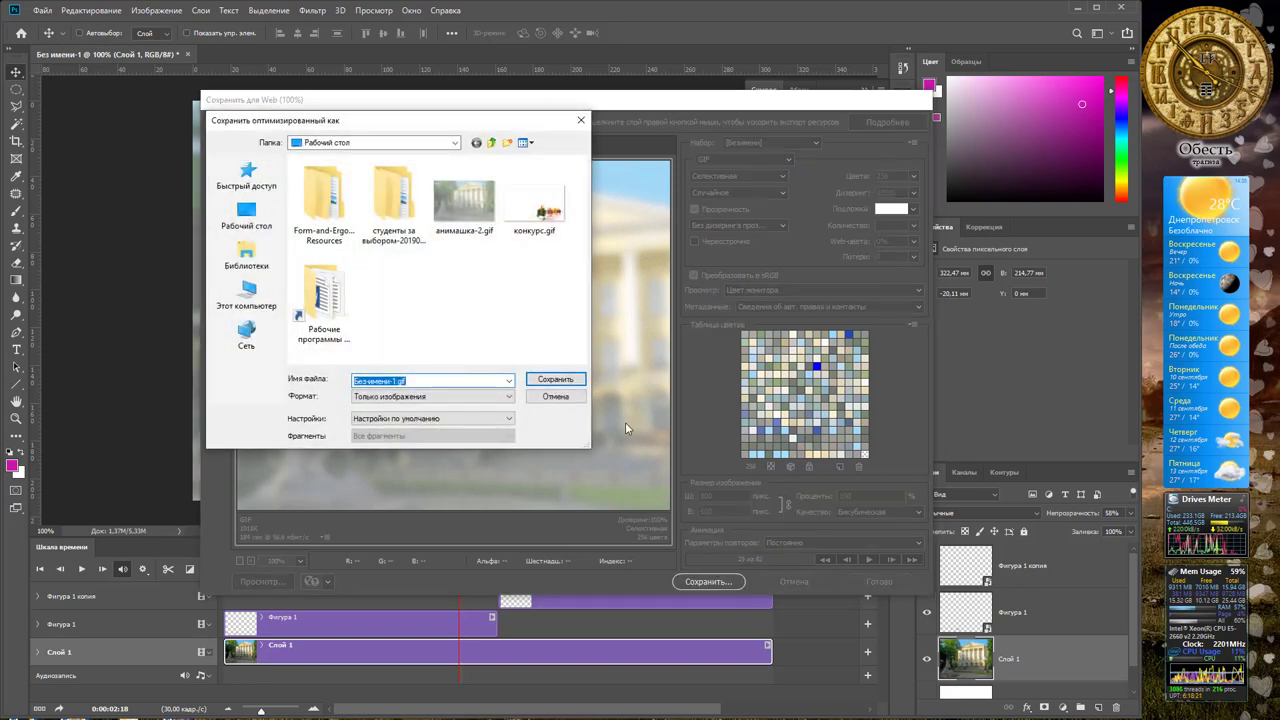
left_click_drag(417, 383, 333, 380)
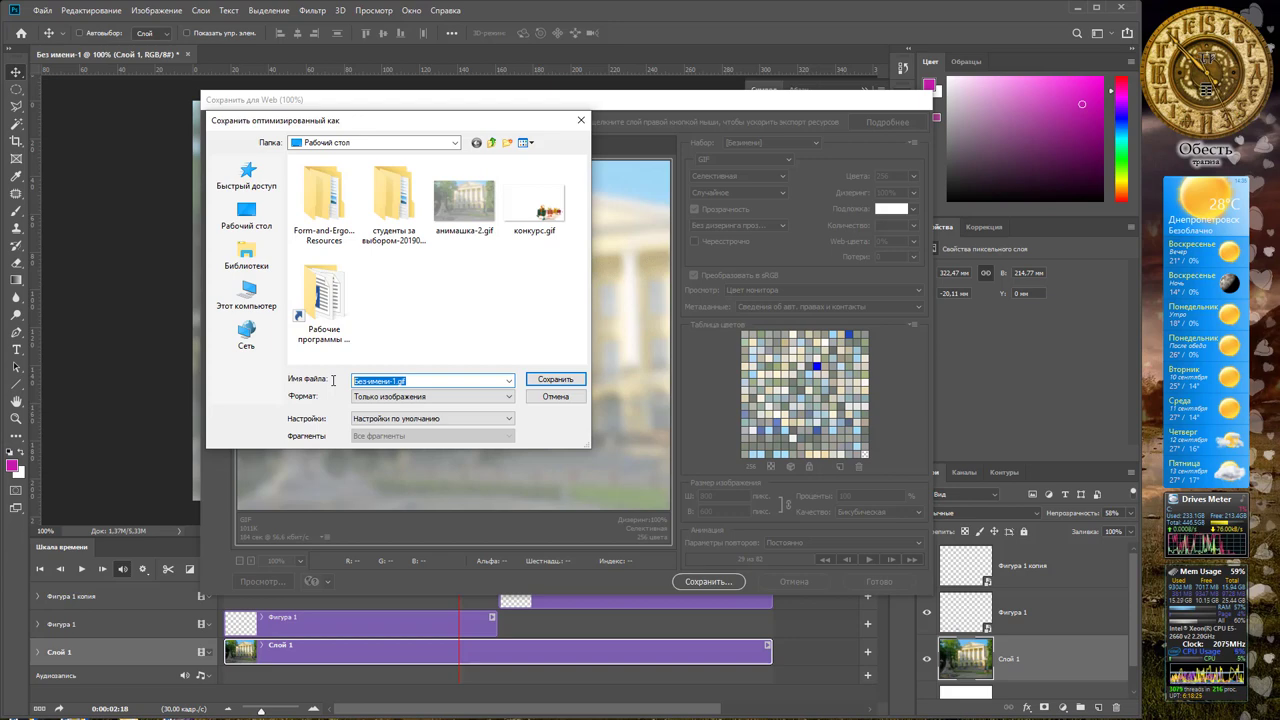
type("анимашка")
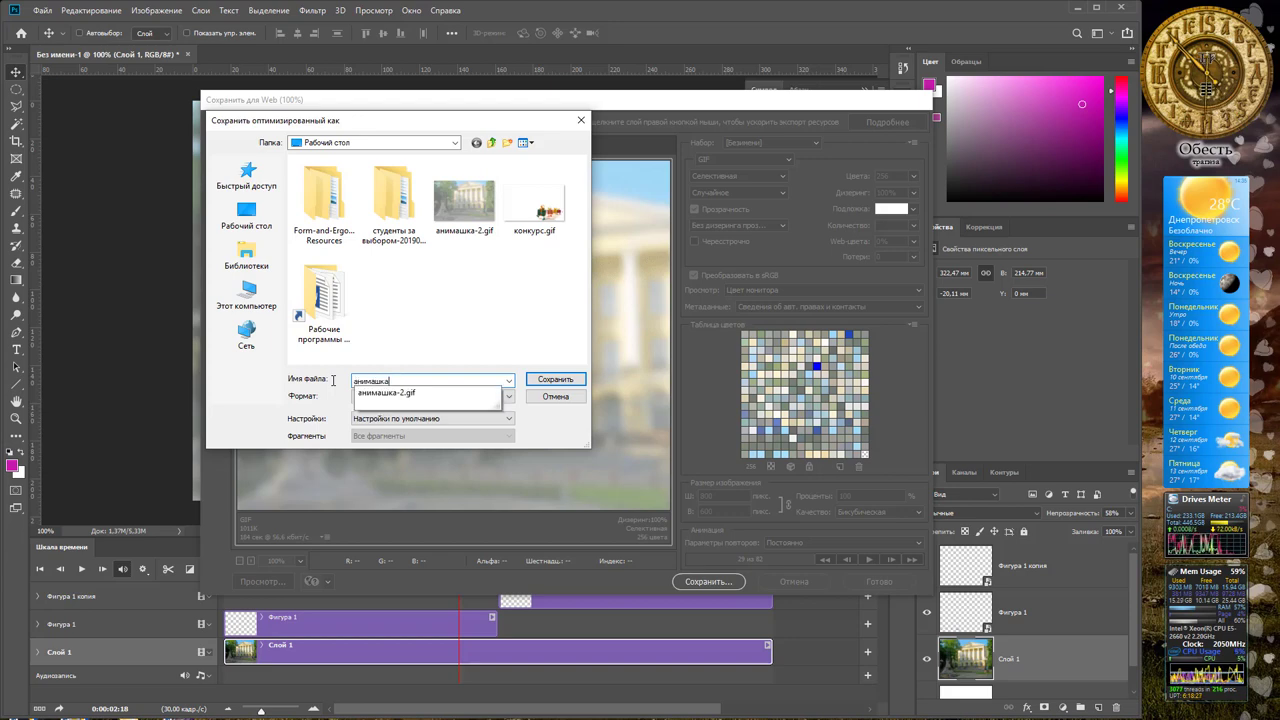
key("Return")
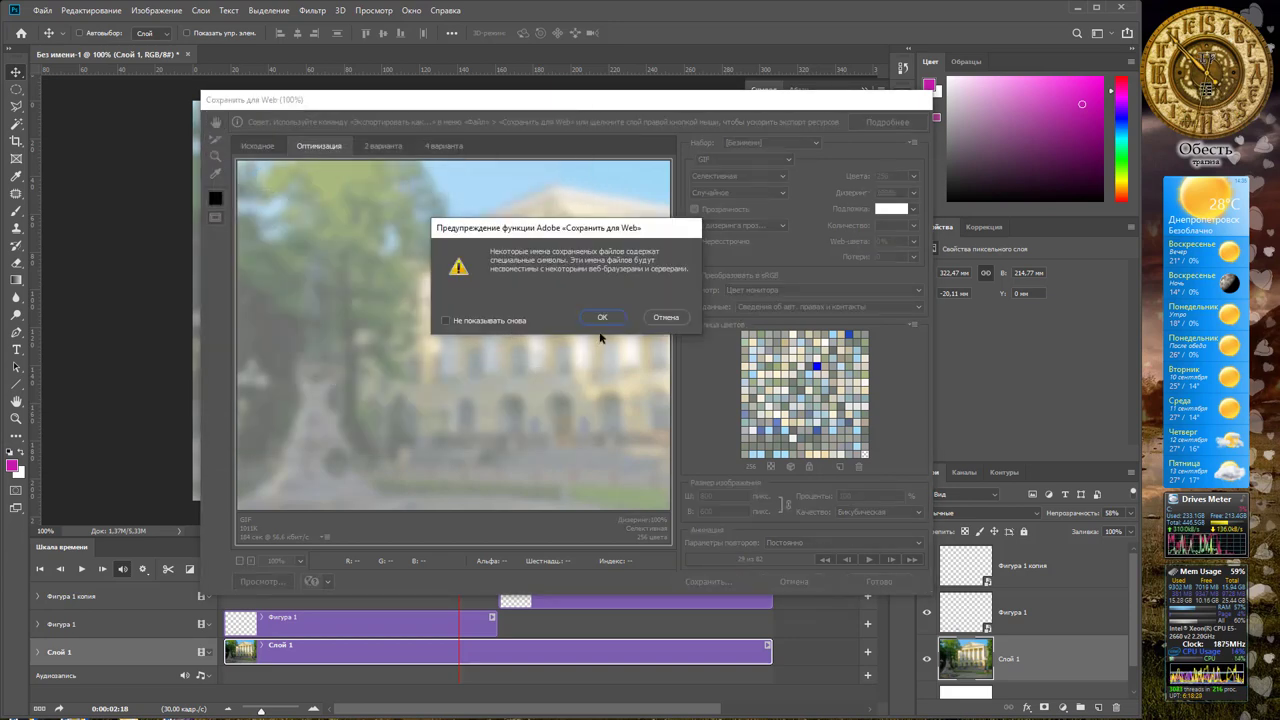
left_click(602, 313)
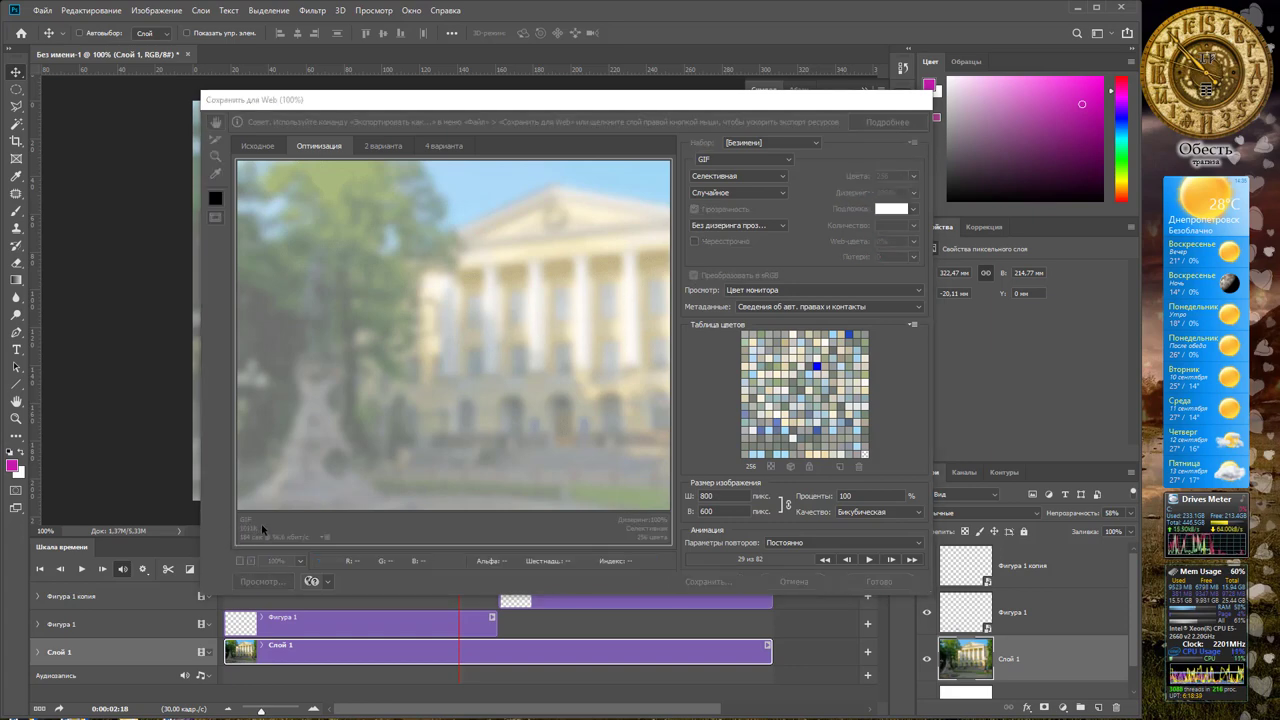
Minimize Photoshop to reveal the desktop with the exported GIF.
left_click(1078, 8)
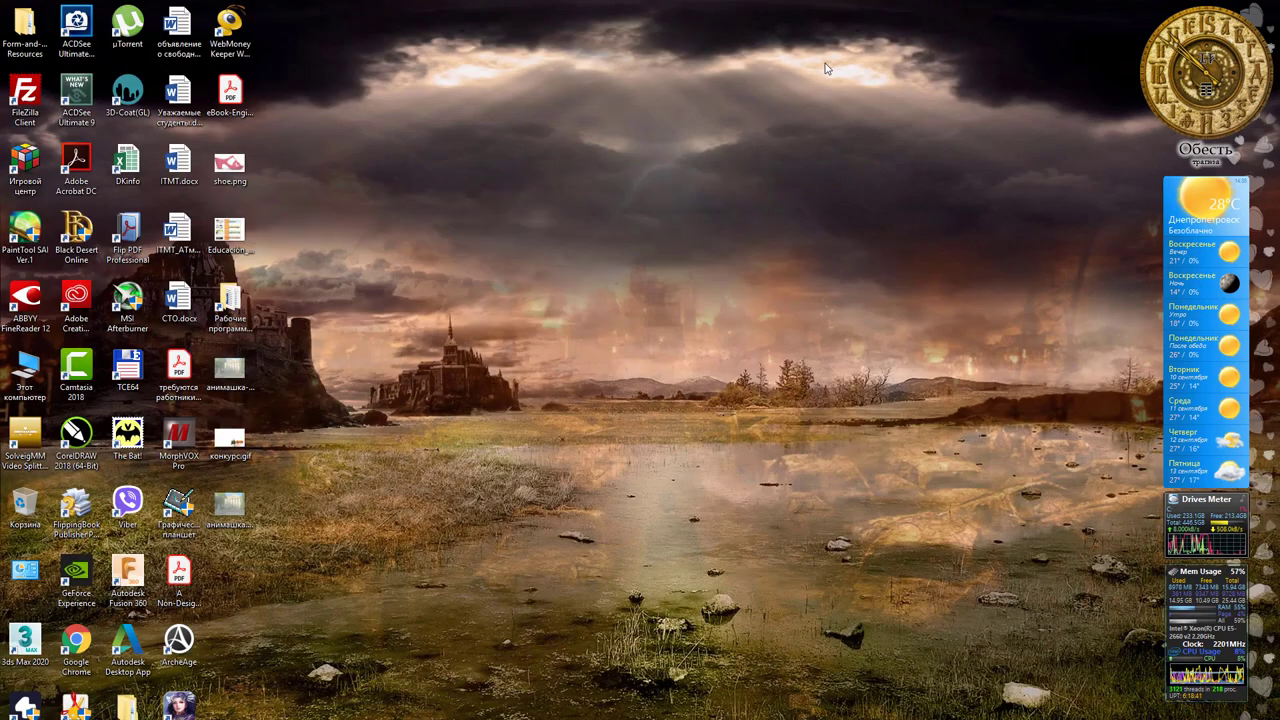